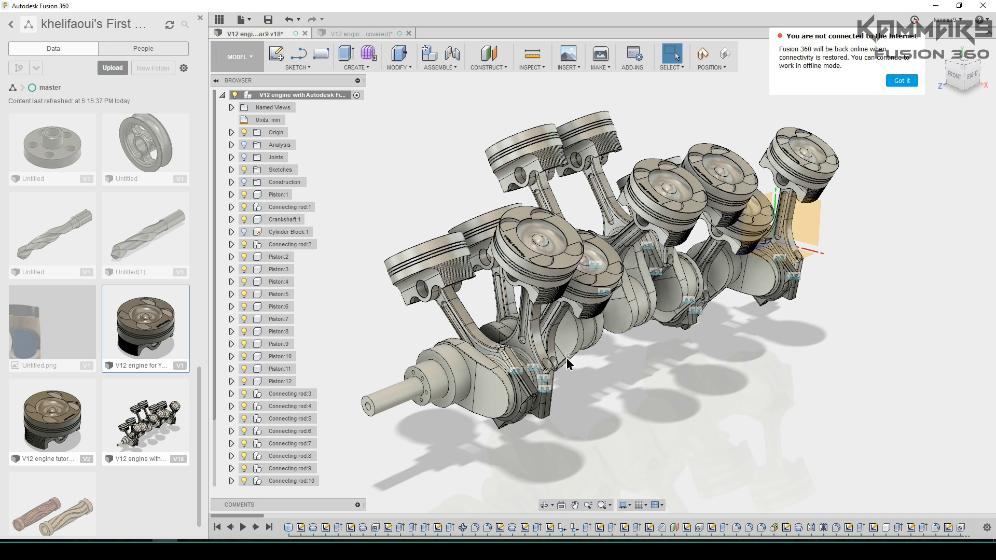
# Show the V12 assembly's joints and animate the model from the crankshaft joint, viewing the moving pistons from several angles
pyautogui.keyDown('shift'); pyautogui.moveTo(559, 292); pyautogui.dragTo(633, 244, button='middle'); pyautogui.keyUp('shift')
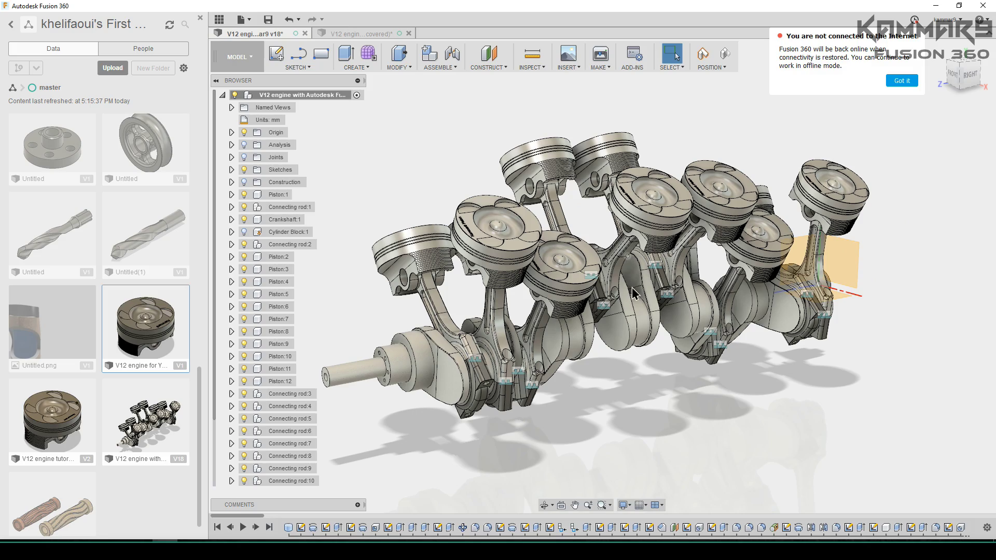
pyautogui.keyDown('shift'); pyautogui.moveTo(563, 332); pyautogui.dragTo(678, 382, button='middle'); pyautogui.keyUp('shift')
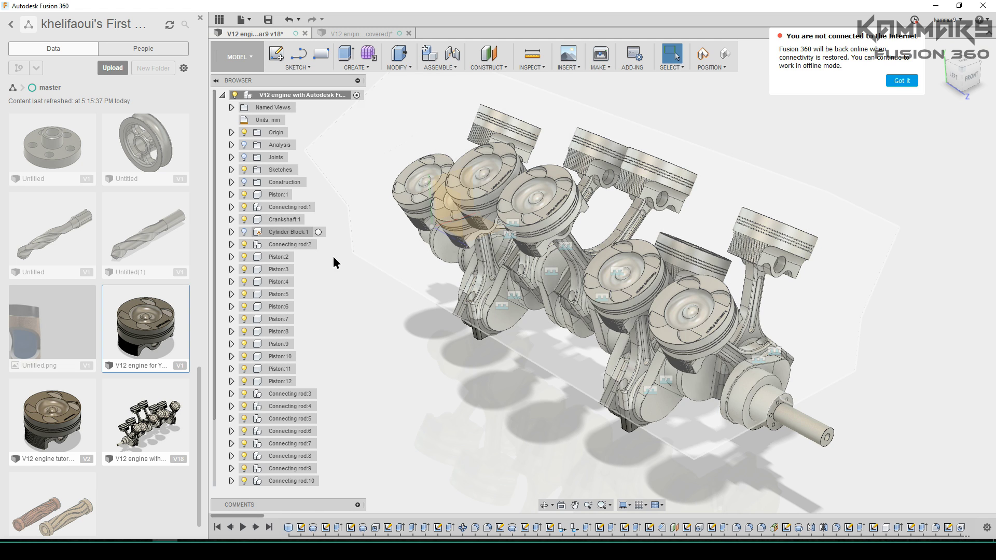
pyautogui.scroll(-1, 561, 338)
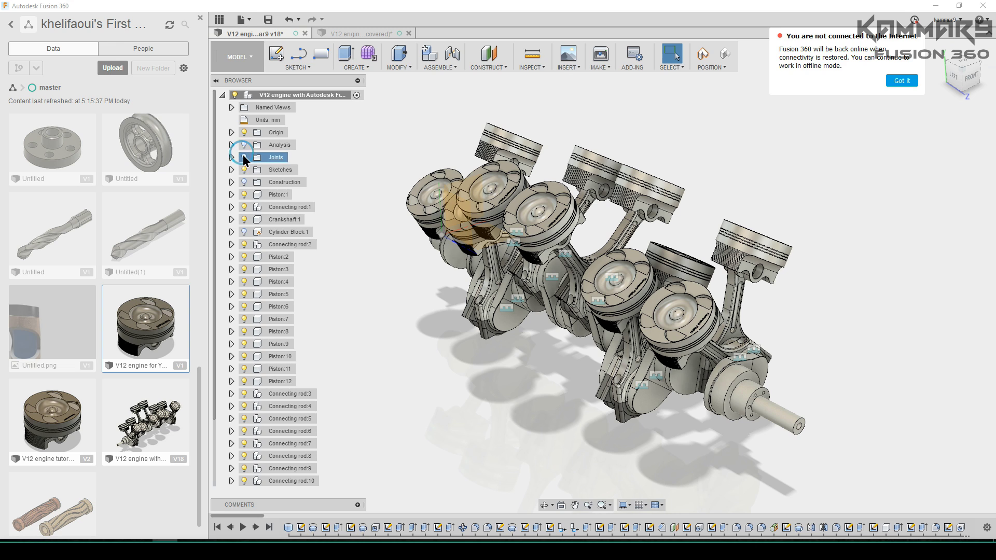
pyautogui.click(244, 157)
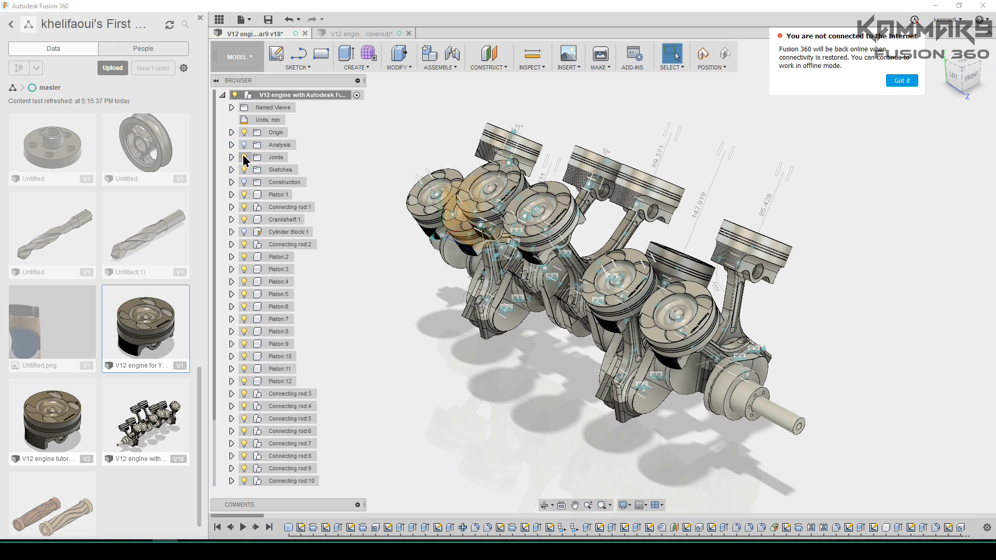
pyautogui.rightClick(746, 378)
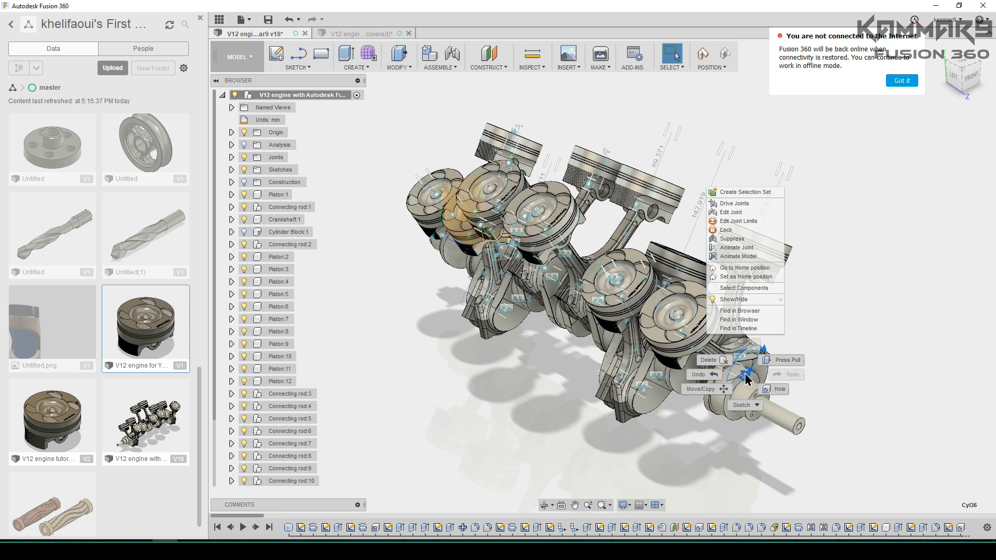
pyautogui.click(736, 262)
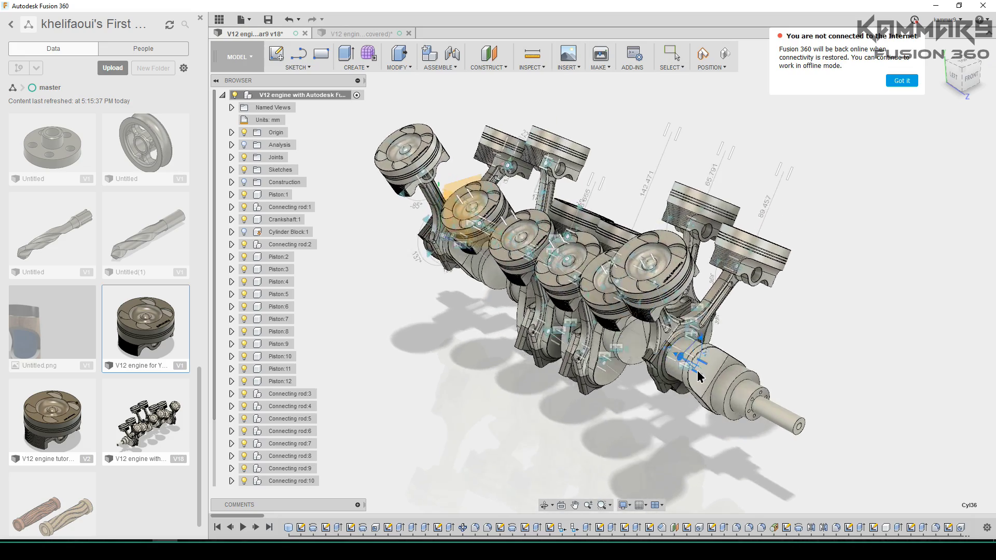
pyautogui.keyDown('shift'); pyautogui.moveTo(622, 332); pyautogui.dragTo(716, 292, button='middle'); pyautogui.keyUp('shift')
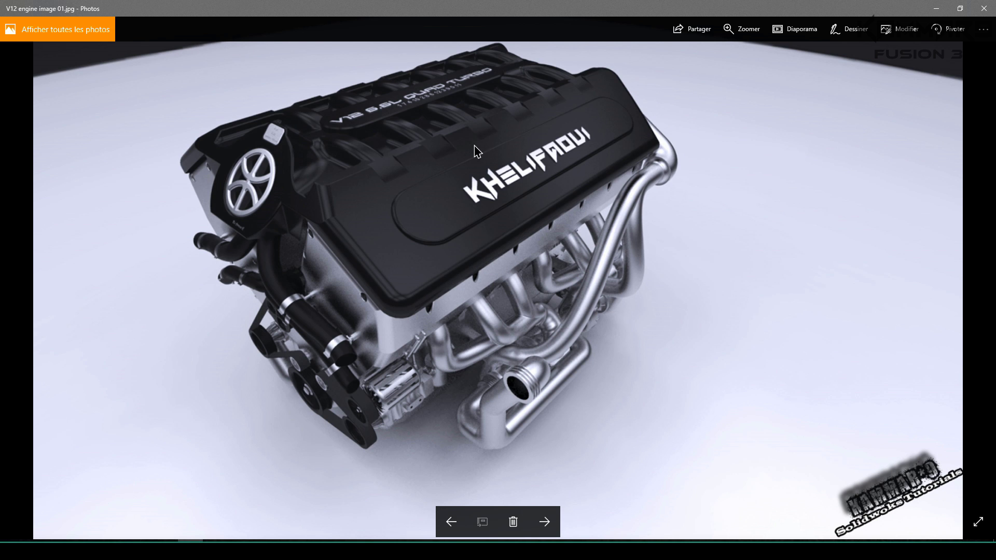
# Examine the engine cover and exhaust pipes in V12 engine image 01 in the Photos app
pyautogui.keyDown('ctrl'); pyautogui.scroll(3, 353, 129); pyautogui.keyUp('ctrl')
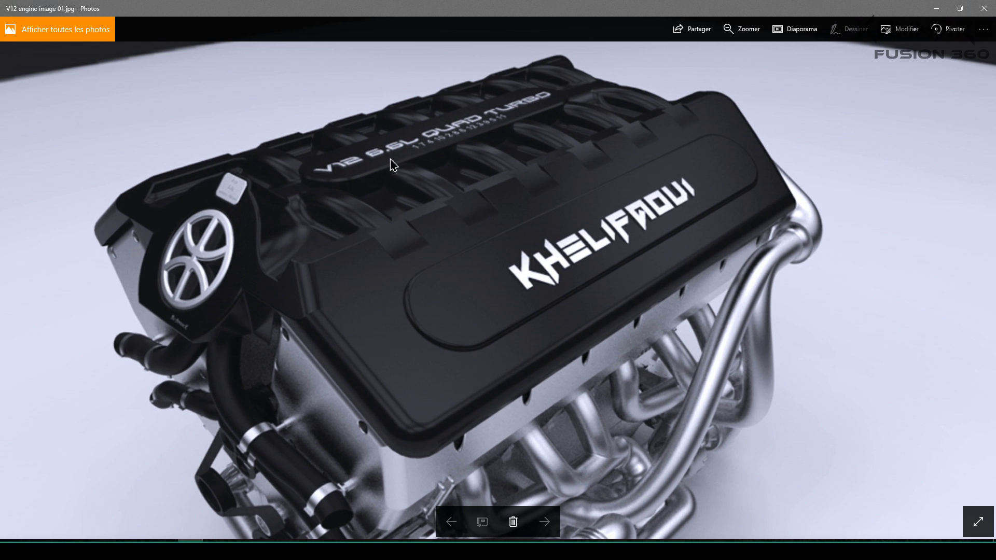
pyautogui.keyDown('ctrl'); pyautogui.scroll(-2, 501, 259); pyautogui.keyUp('ctrl')
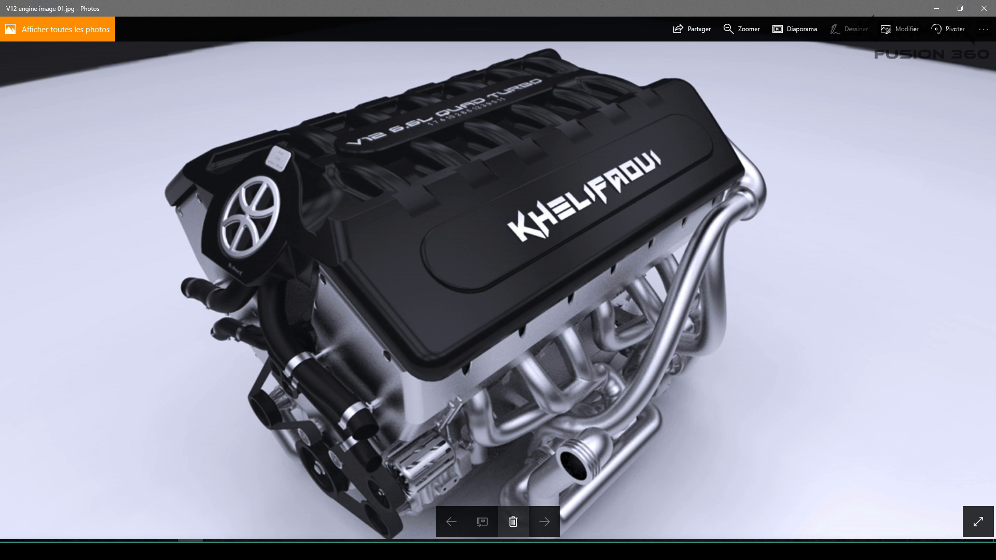
pyautogui.keyDown('ctrl'); pyautogui.scroll(1, 544, 341); pyautogui.keyUp('ctrl')
pyautogui.keyDown('ctrl'); pyautogui.scroll(-1, 544, 342); pyautogui.keyUp('ctrl')
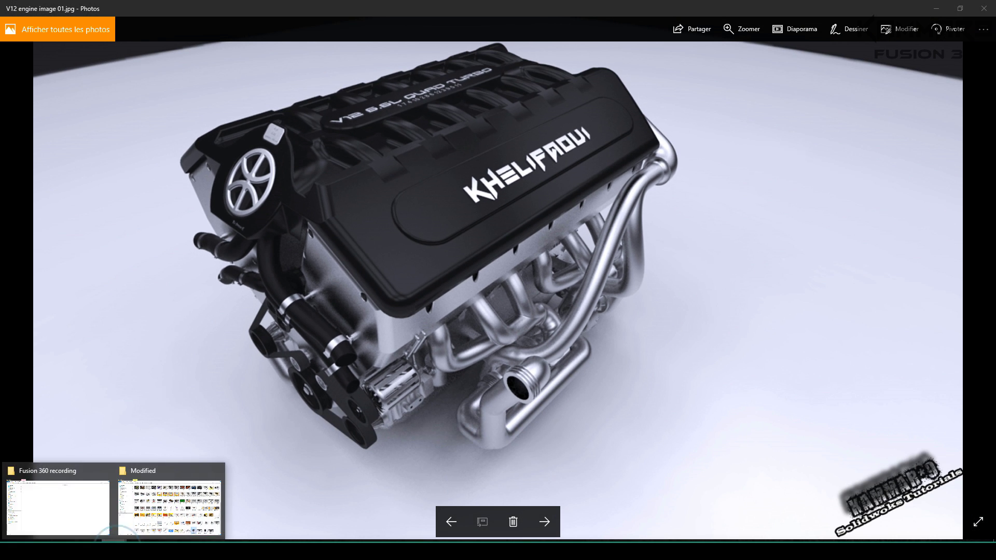
# Open V12 engine image 02 from the Modified folder and look through images 03 and 04 before closing the viewer
pyautogui.click(195, 494)
pyautogui.doubleClick(792, 497)
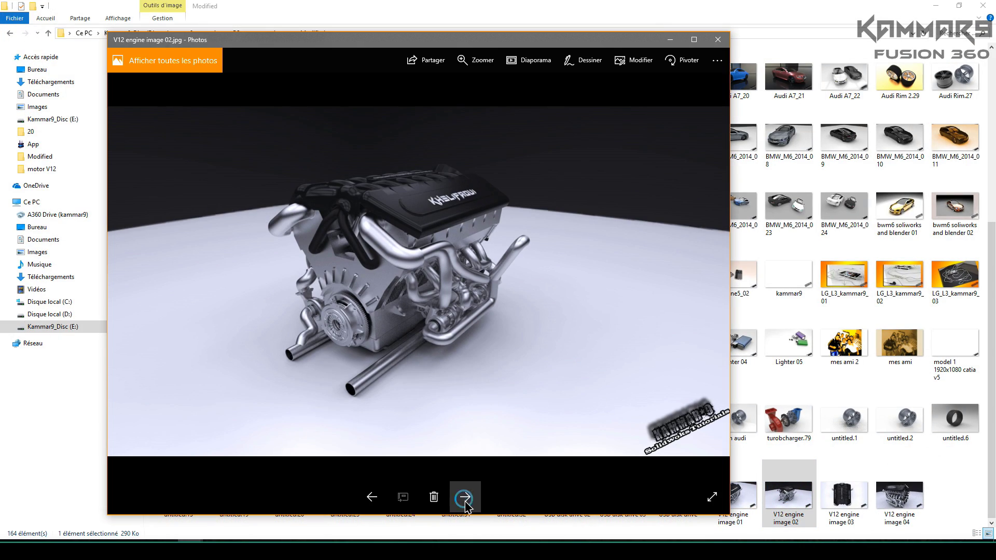
pyautogui.click(465, 498)
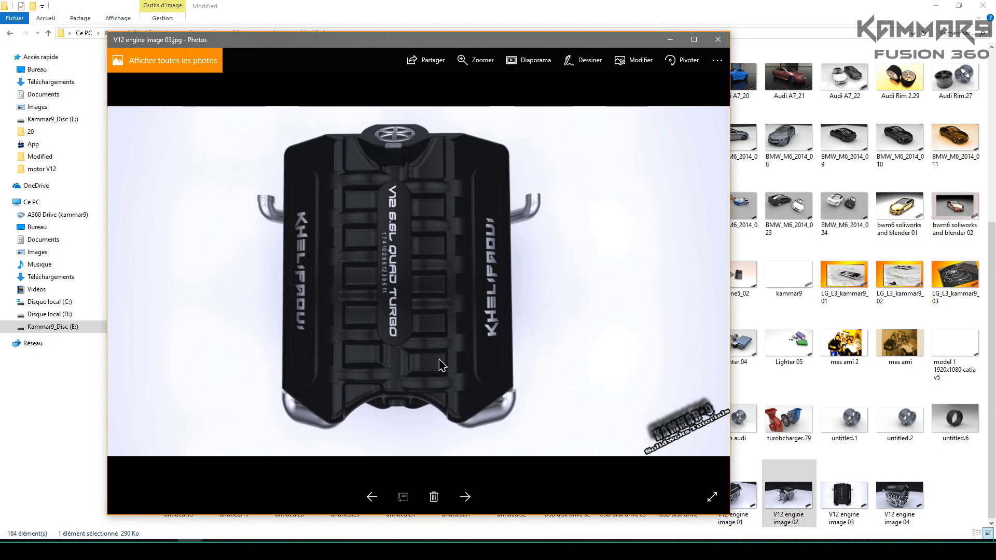
pyautogui.keyDown('ctrl'); pyautogui.scroll(4, 444, 362); pyautogui.keyUp('ctrl')
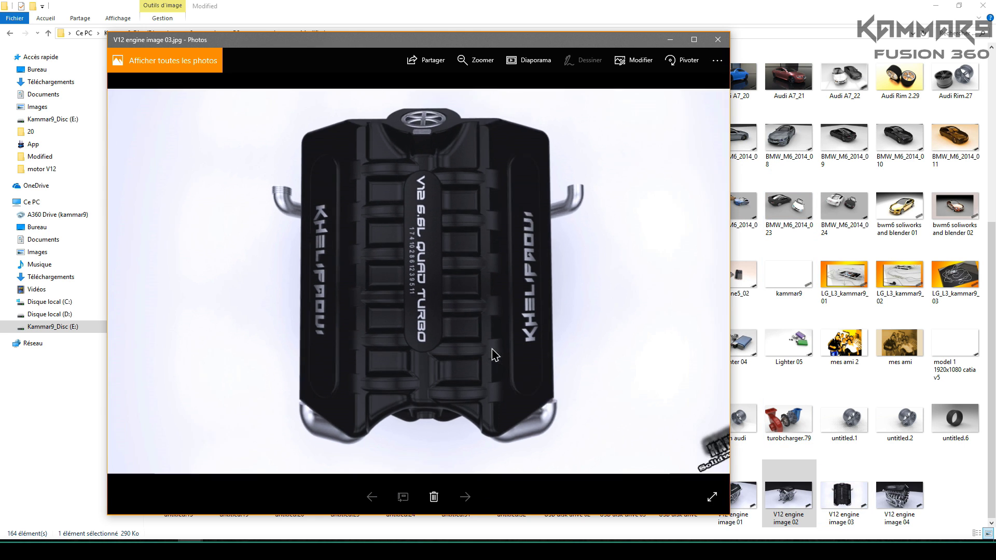
pyautogui.click(466, 498)
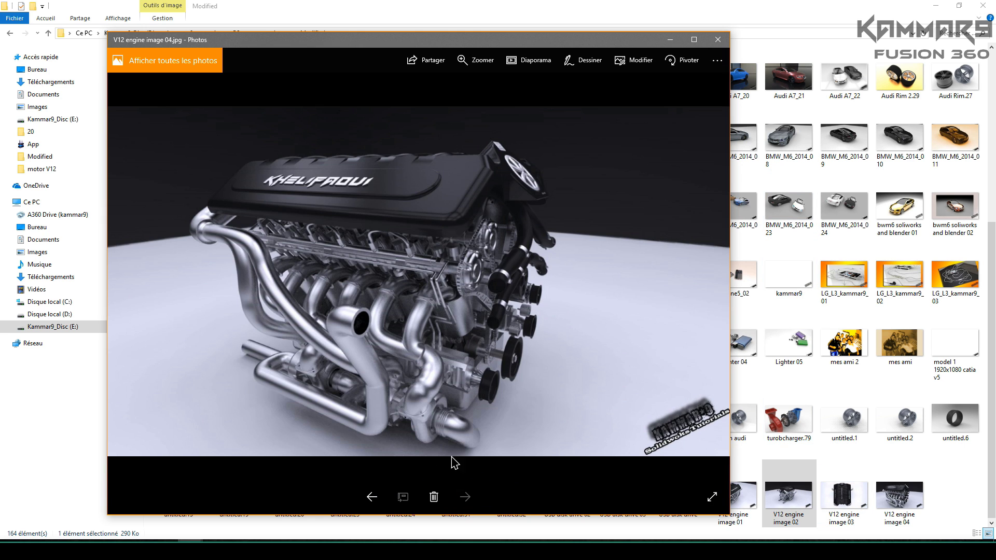
pyautogui.keyDown('ctrl'); pyautogui.scroll(3, 454, 463); pyautogui.keyUp('ctrl')
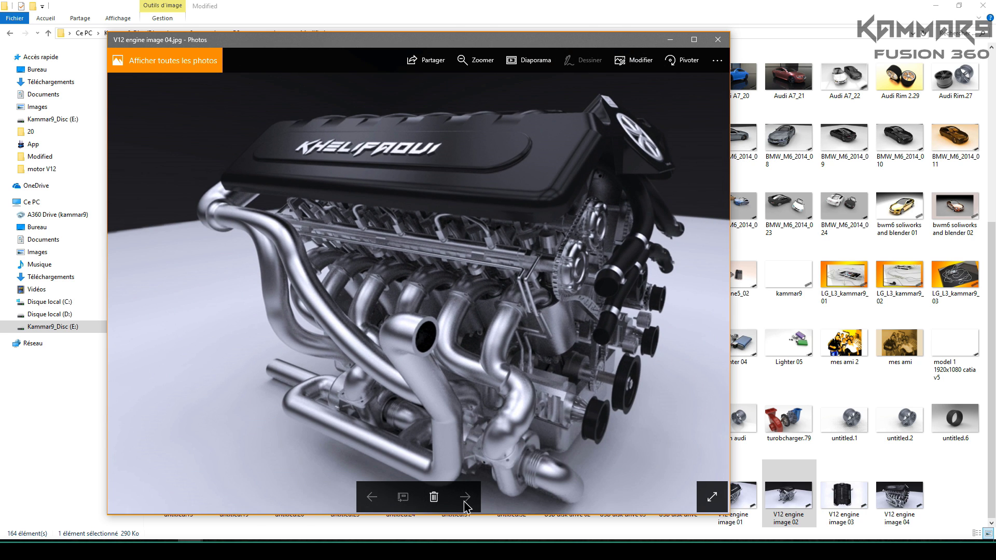
pyautogui.keyDown('ctrl'); pyautogui.scroll(-3, 466, 504); pyautogui.keyUp('ctrl')
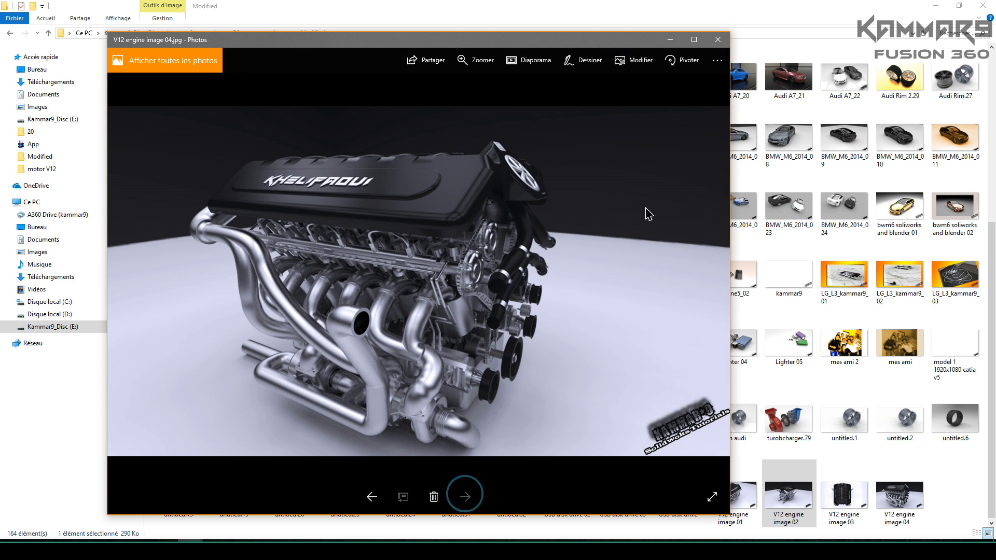
pyautogui.click(719, 39)
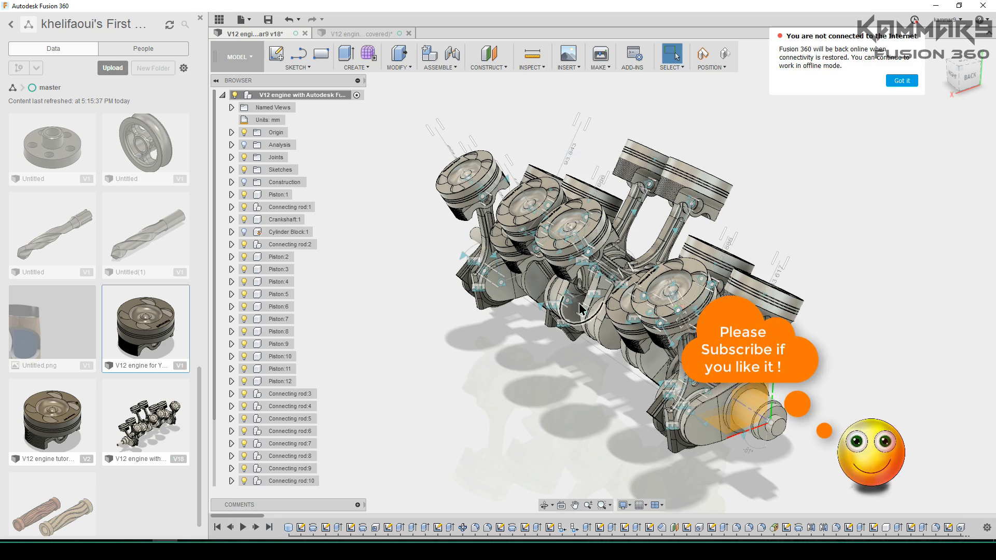
# Switch back to Fusion 360 to examine the V12 assembly and the finished piston in the recovered V12 engine for Youtube design
pyautogui.keyDown('shift'); pyautogui.moveTo(580, 308); pyautogui.dragTo(571, 366, button='middle'); pyautogui.keyUp('shift')
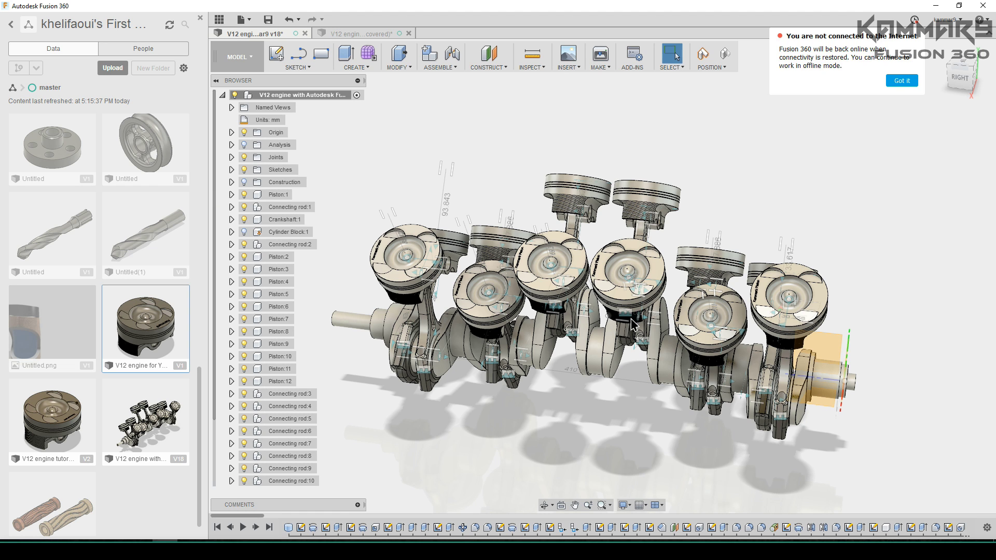
pyautogui.moveTo(551, 310); pyautogui.dragTo(565, 324, button='middle')
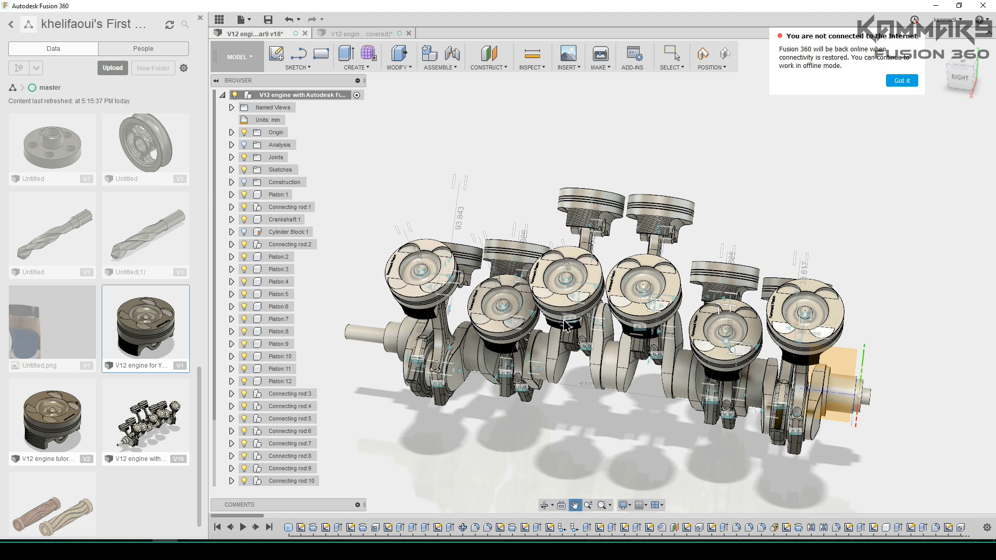
pyautogui.click(368, 33)
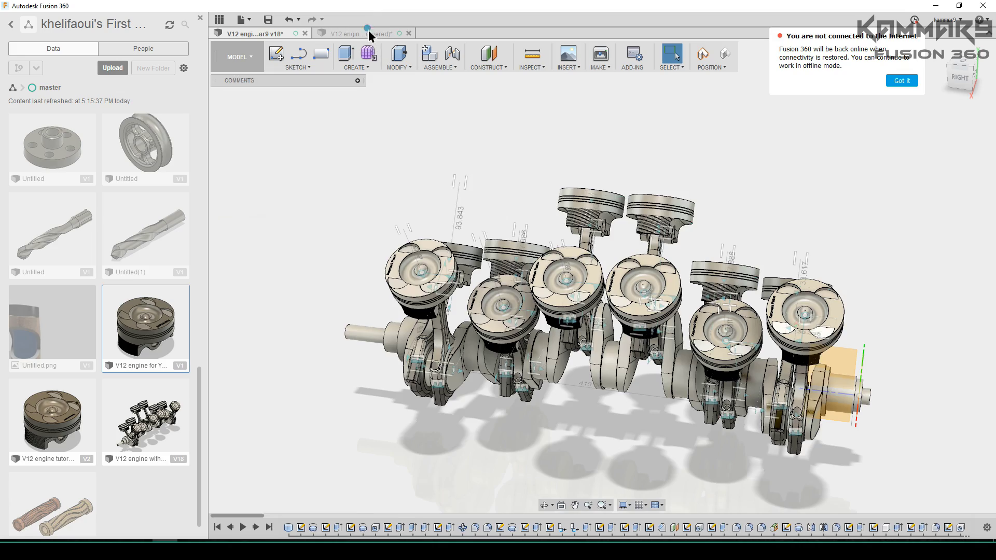
pyautogui.keyDown('shift'); pyautogui.moveTo(638, 291); pyautogui.dragTo(704, 488, button='middle'); pyautogui.keyUp('shift')
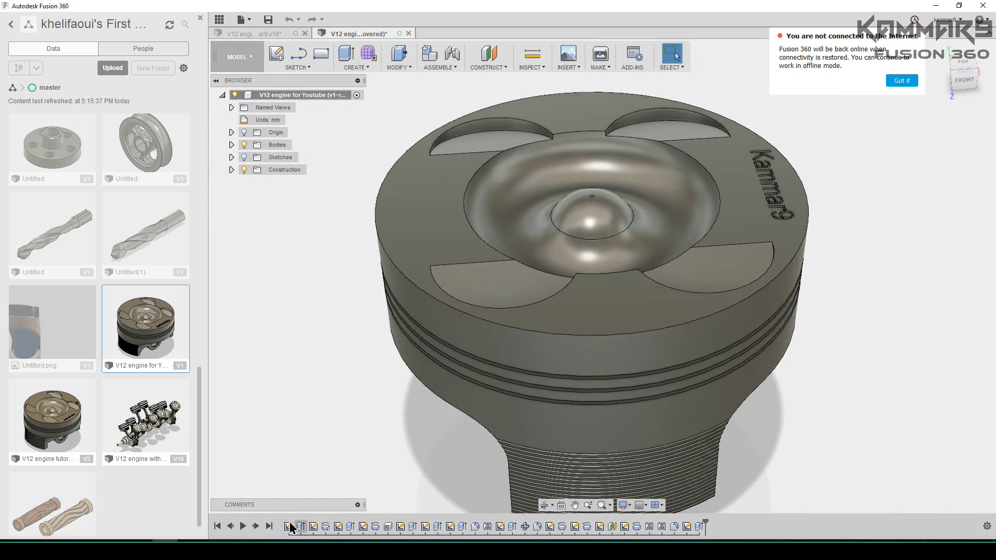
pyautogui.press('F6')
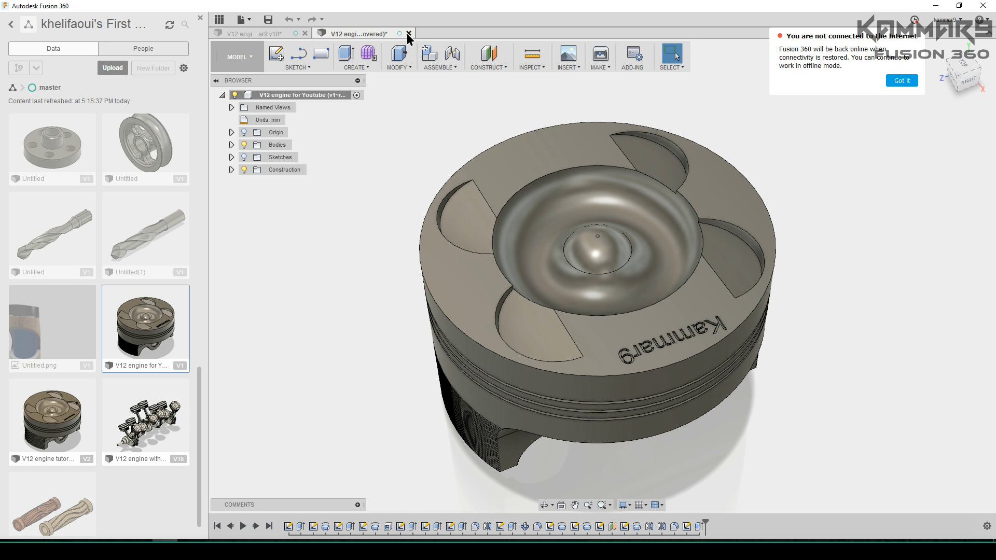
# Close the piston and V12 engine designs and hide the data panel to work in an empty design
pyautogui.click(409, 34)
pyautogui.click(529, 321)
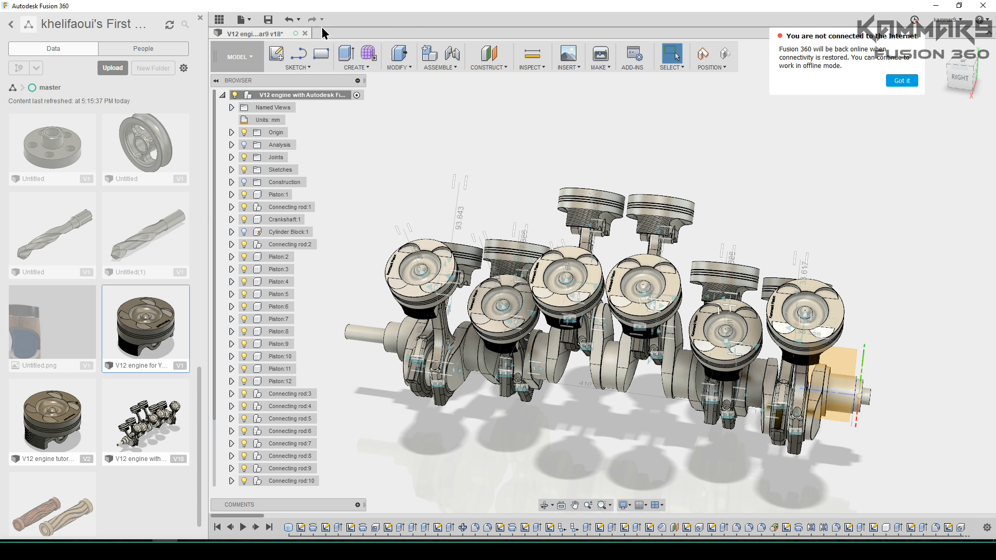
pyautogui.click(305, 33)
pyautogui.click(546, 321)
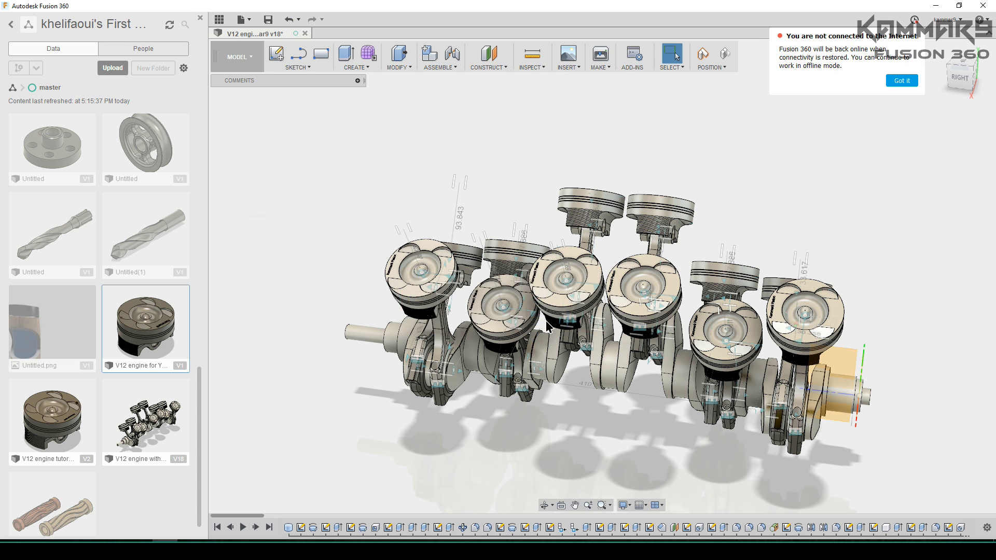
pyautogui.click(200, 18)
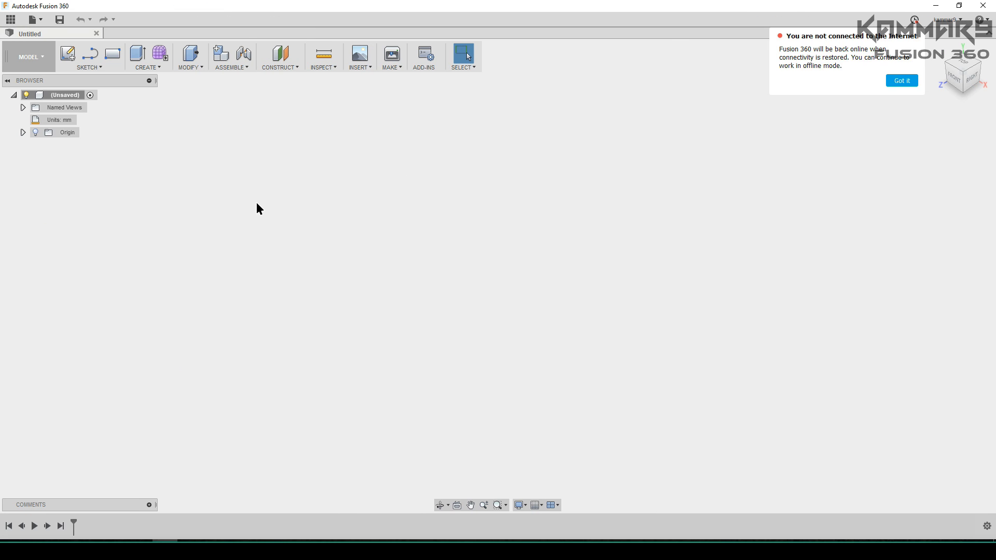
# Show the origin planes and axes, dismiss the offline notification and restore the home view
pyautogui.click(36, 134)
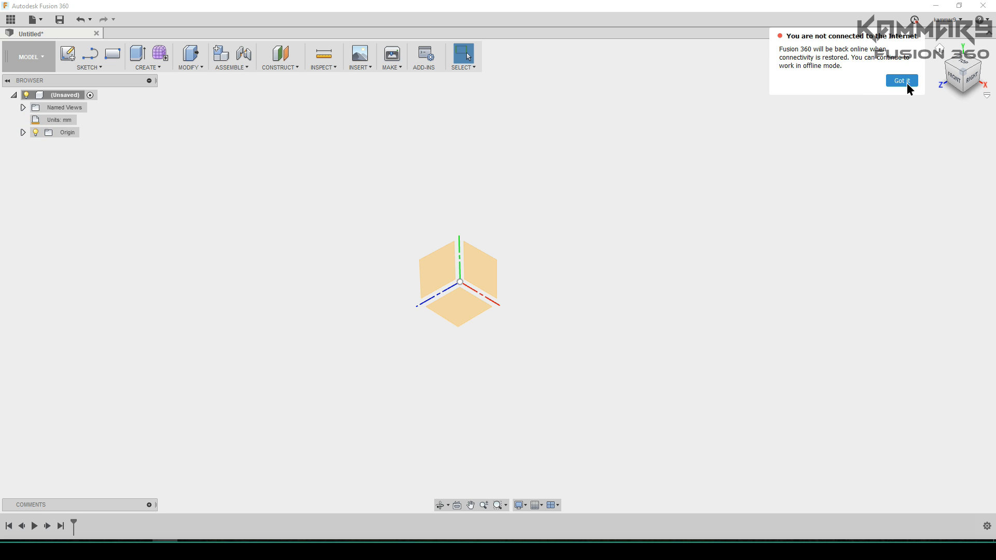
pyautogui.click(914, 21)
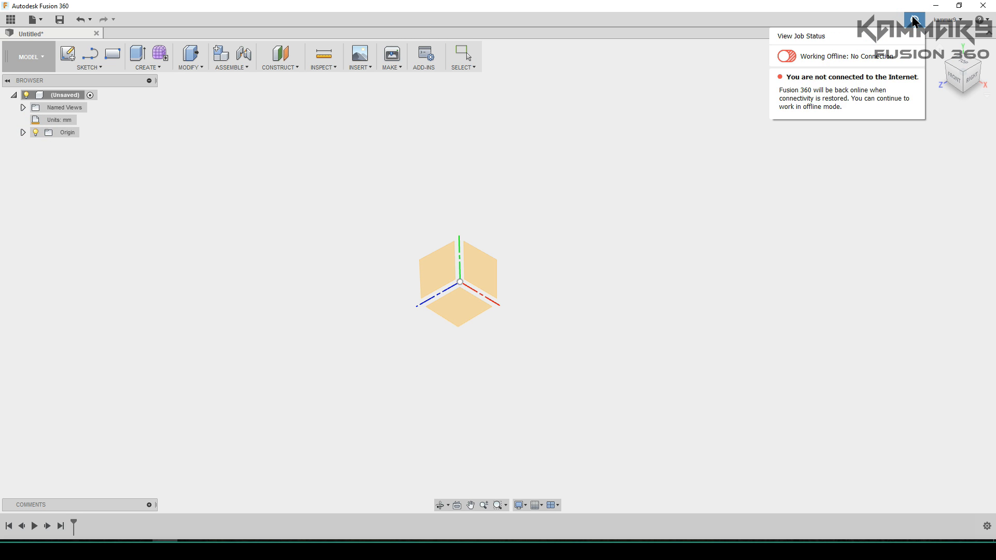
pyautogui.click(794, 193)
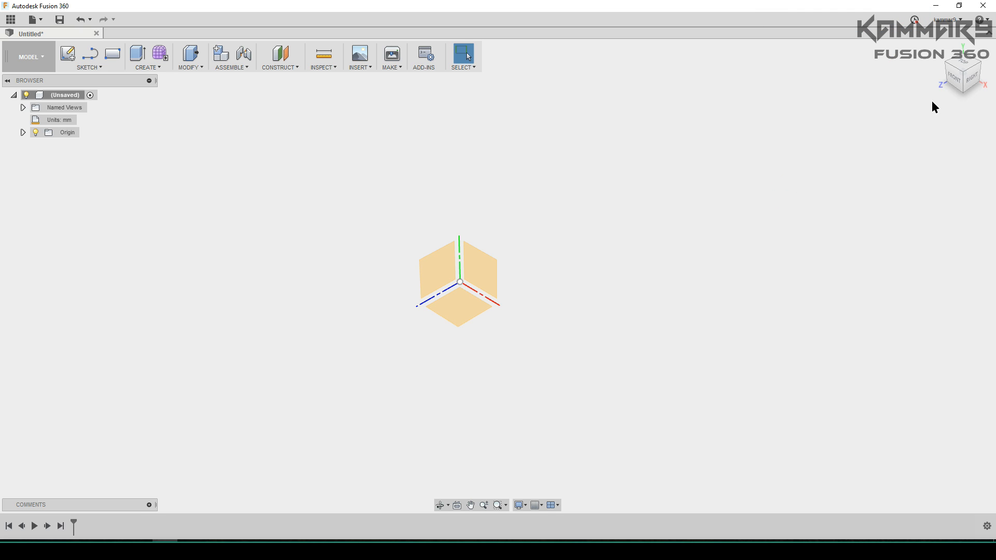
pyautogui.click(941, 51)
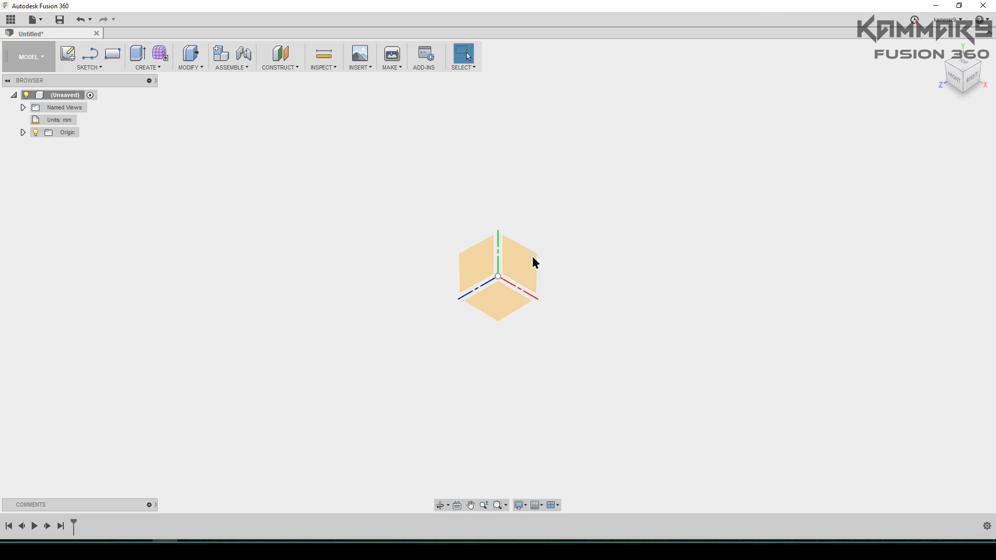
# Create a sketch on the XY plane and draw a rectangle 42 mm wide and 50 mm high from the origin
pyautogui.click(528, 258)
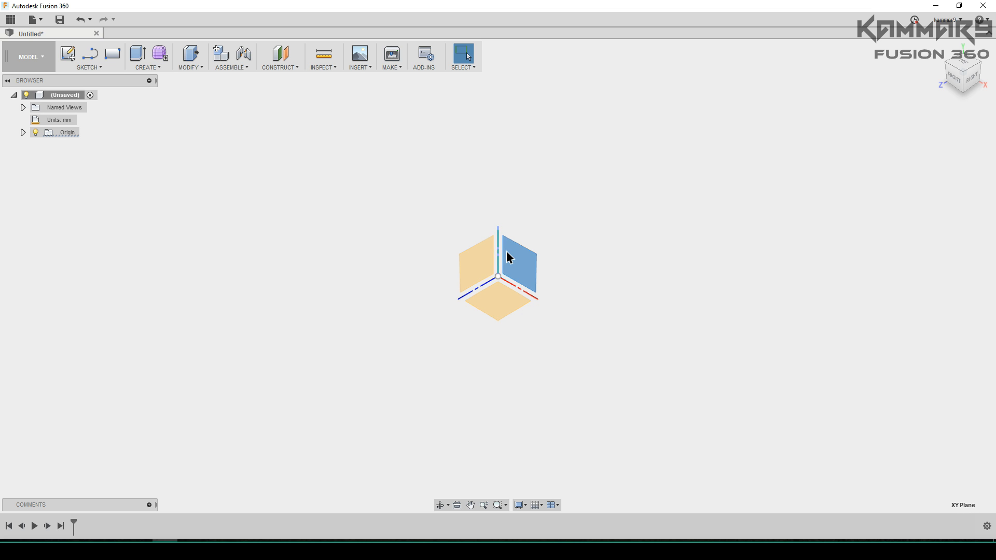
pyautogui.click(68, 54)
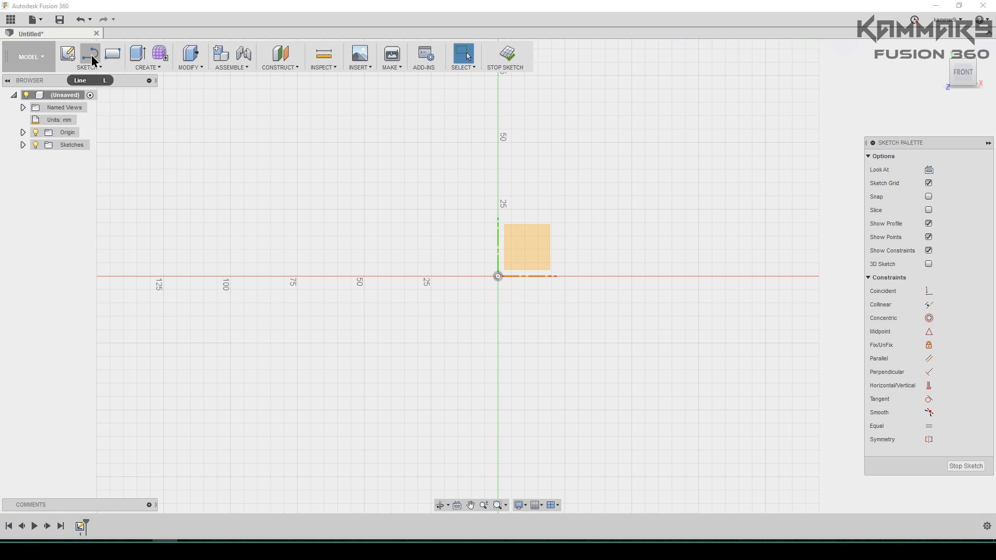
pyautogui.click(112, 54)
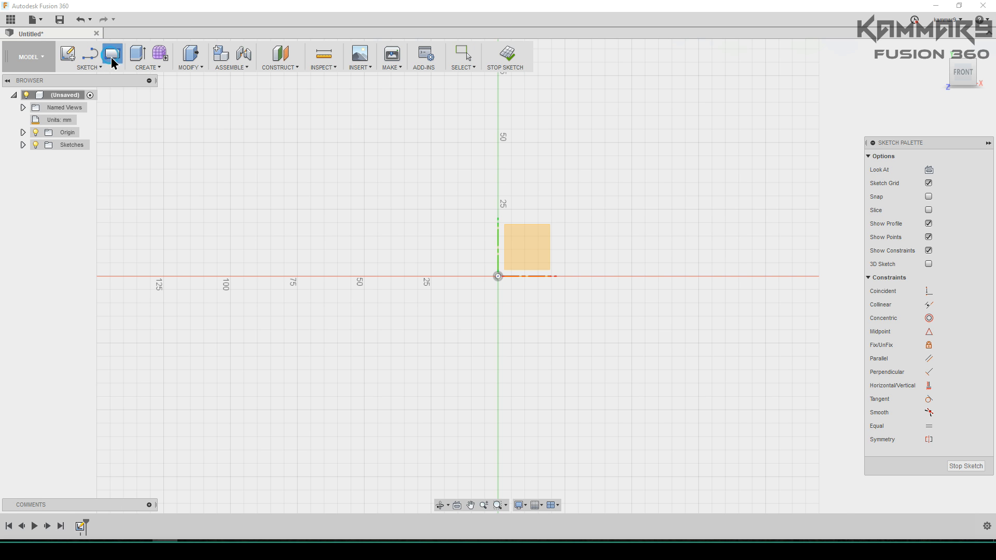
pyautogui.click(498, 276)
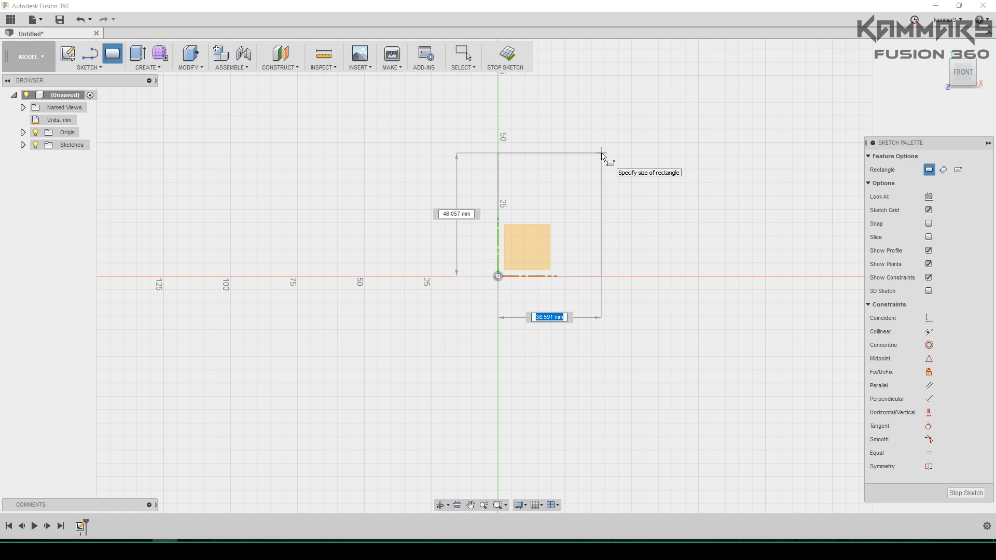
pyautogui.write('2')
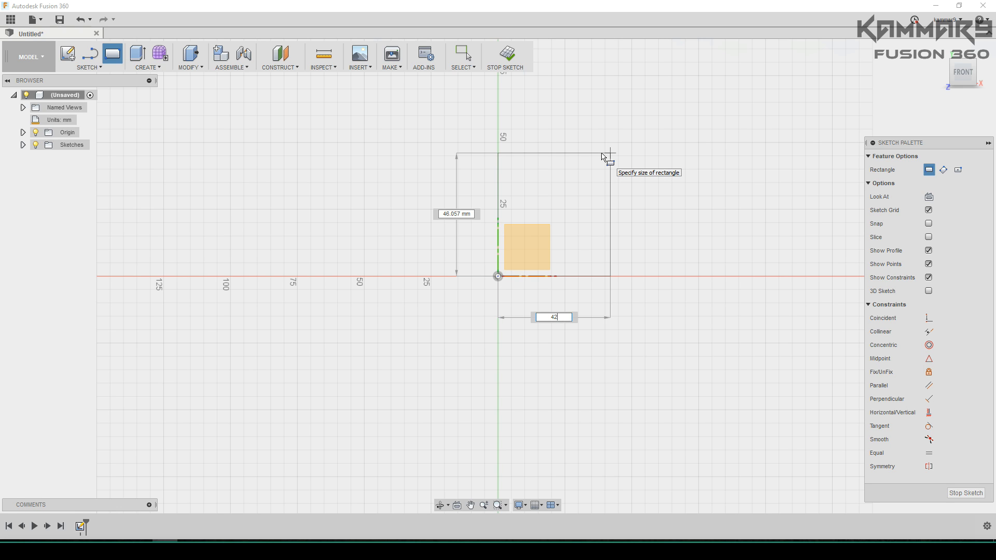
pyautogui.press('Tab')
pyautogui.press('Tab')
pyautogui.press('Tab')
pyautogui.press('Tab')
pyautogui.press('Tab')
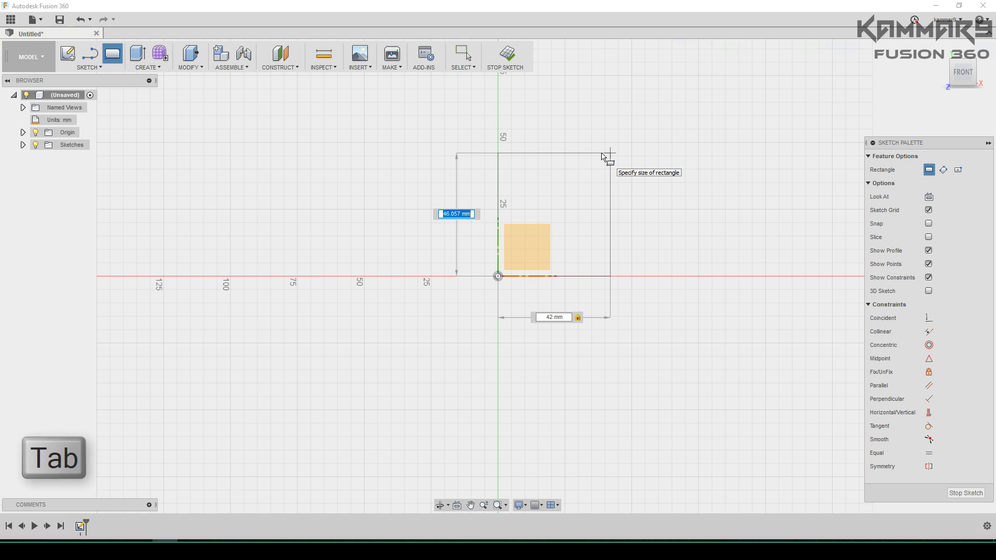
pyautogui.write('50')
pyautogui.press('Return')
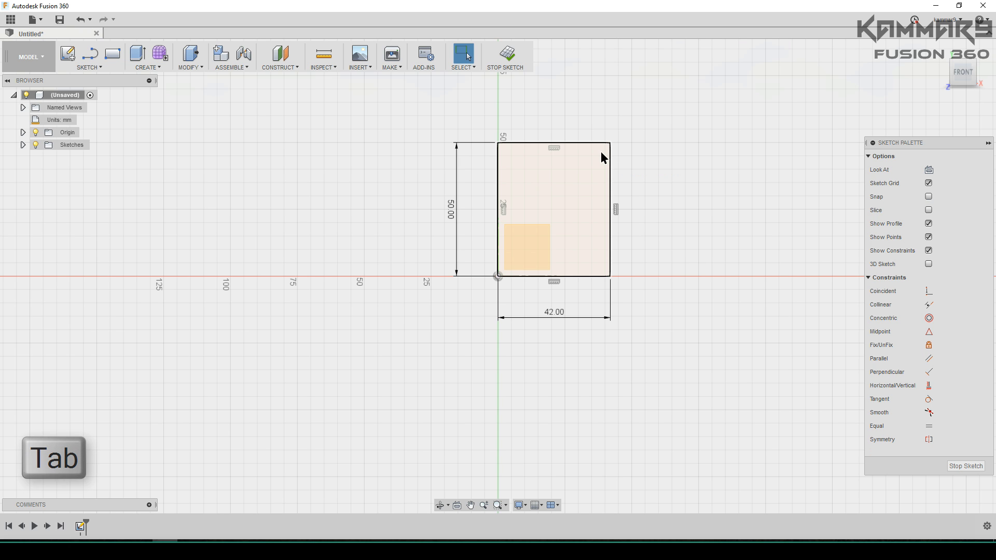
pyautogui.press('Escape')
# Draw an 18 mm diameter circle centred on the rectangle's top edge, nearer its left corner
pyautogui.scroll(5, 559, 170)
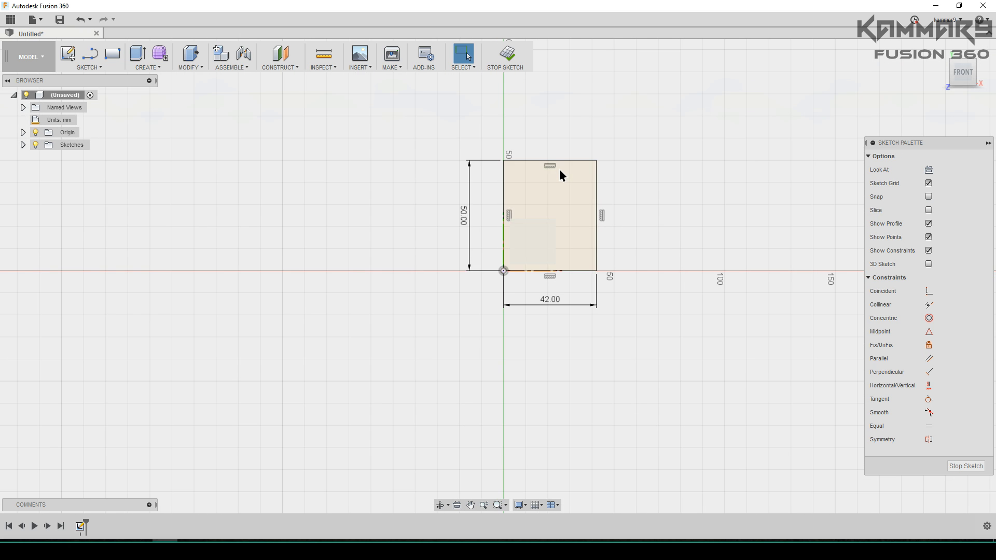
pyautogui.press('c')
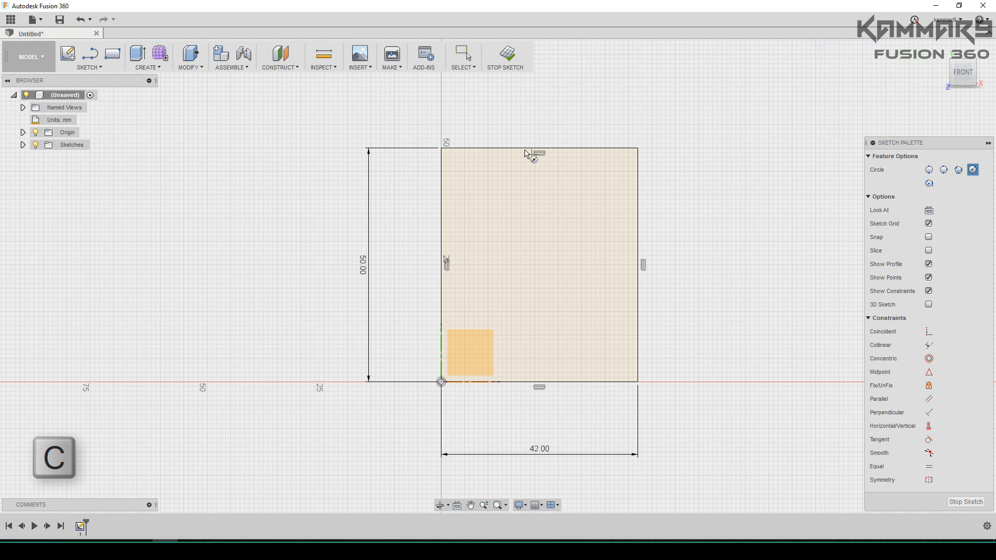
pyautogui.click(514, 148)
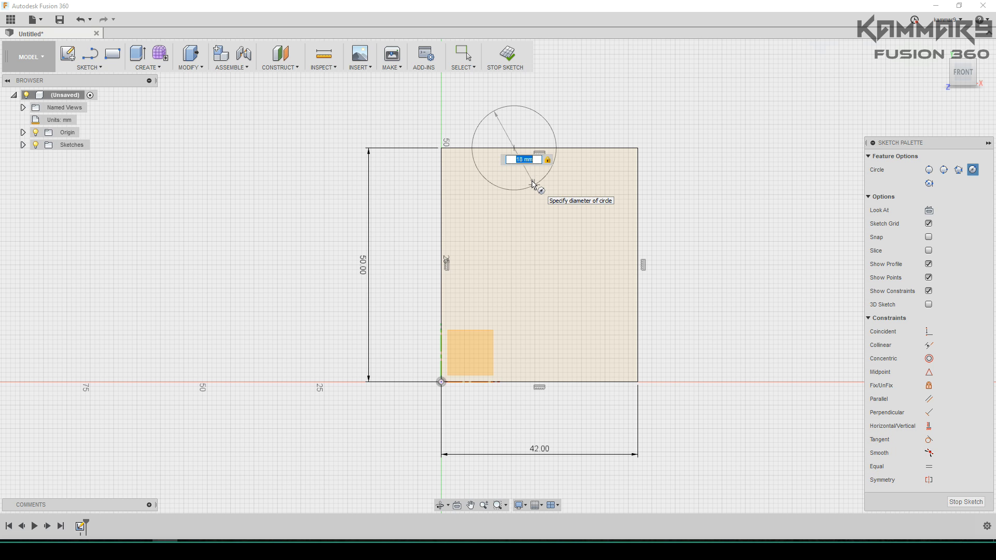
pyautogui.press('Return')
pyautogui.press('Escape')
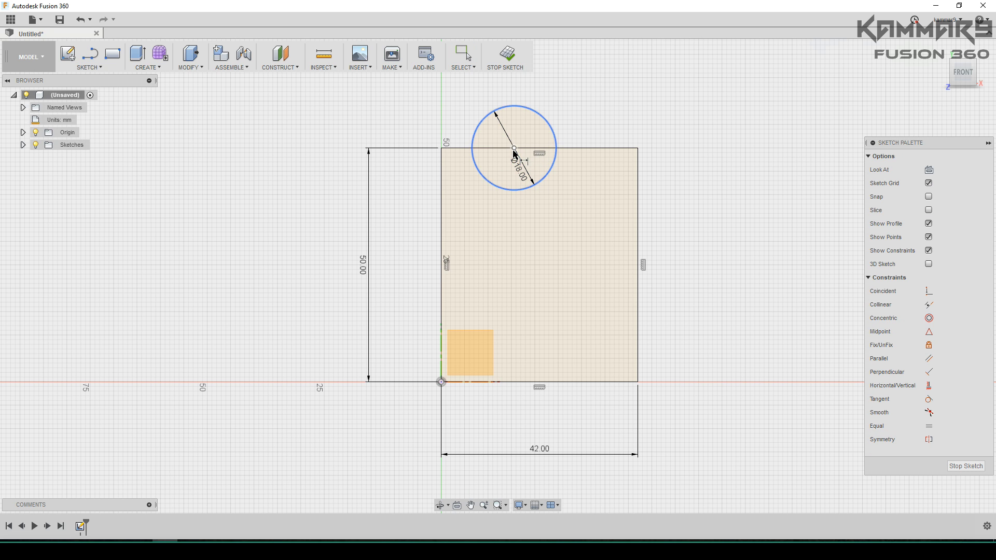
# Dimension the circle's centre 16 mm from the rectangle's left edge
pyautogui.press('d')
pyautogui.click(441, 214)
pyautogui.click(514, 148)
pyautogui.click(468, 87)
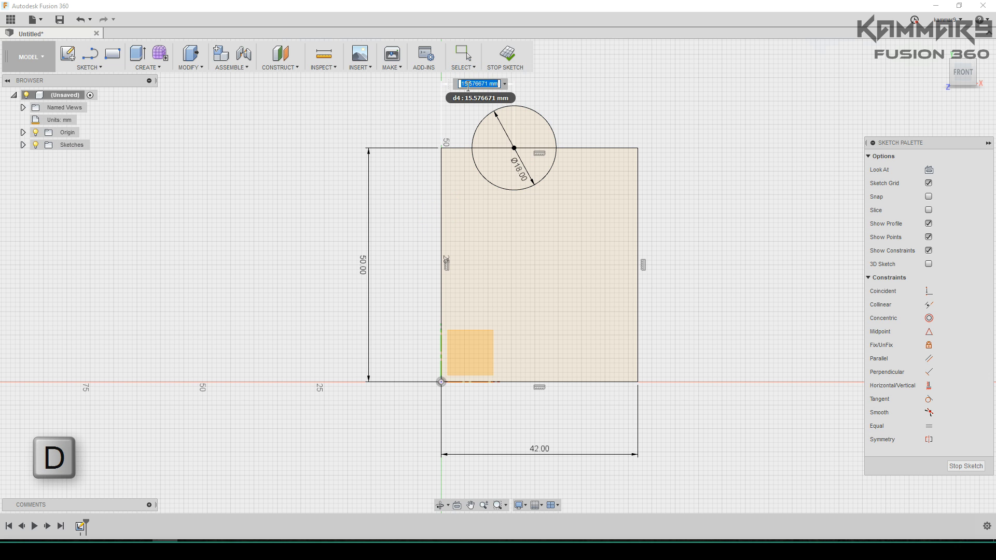
pyautogui.write('16')
pyautogui.press('Return')
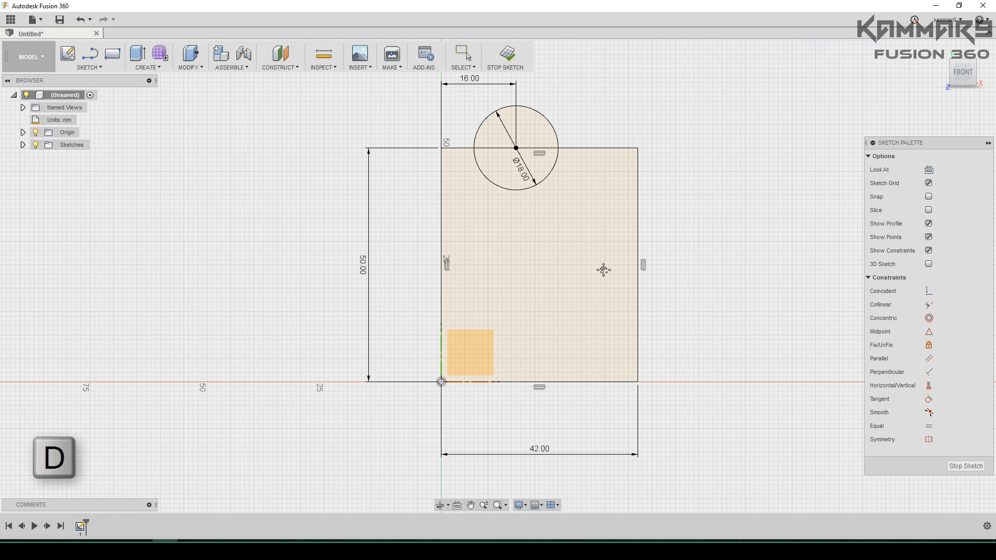
# Draw a ring-groove rectangle 3 mm wide and 0.8 mm high inward from the upper part of the profile's right edge
pyautogui.moveTo(602, 270); pyautogui.dragTo(558, 285, button='middle')
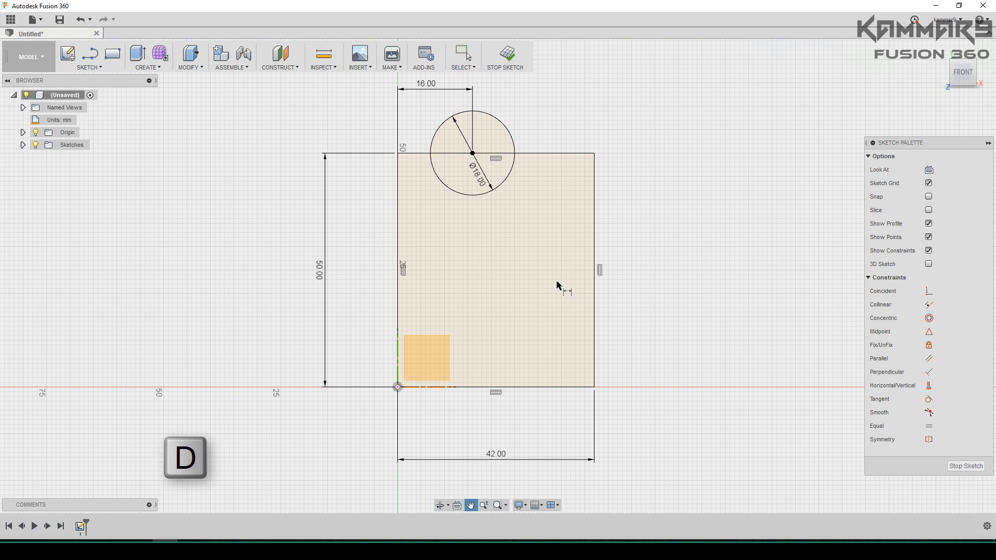
pyautogui.click(113, 53)
pyautogui.scroll(3, 615, 256)
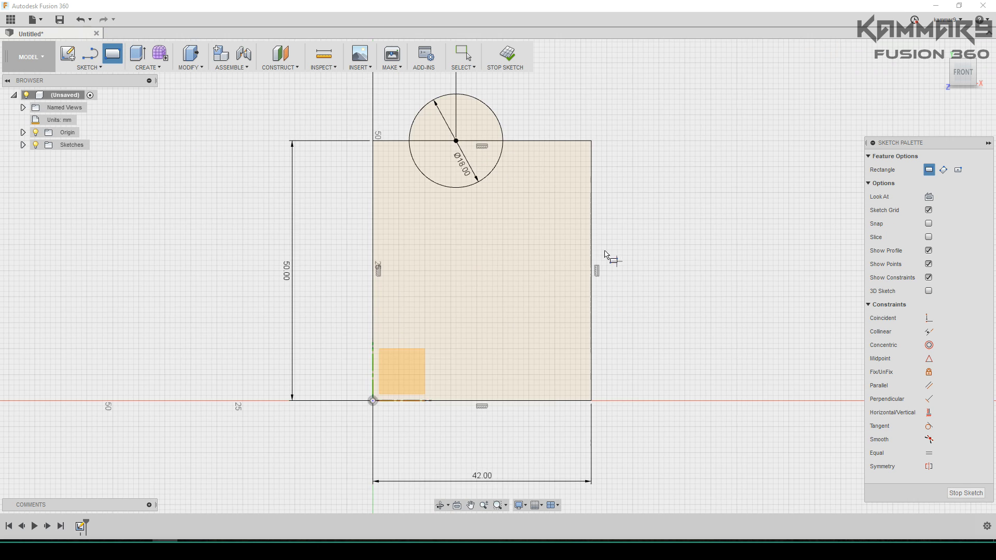
pyautogui.click(586, 203)
pyautogui.write('3')
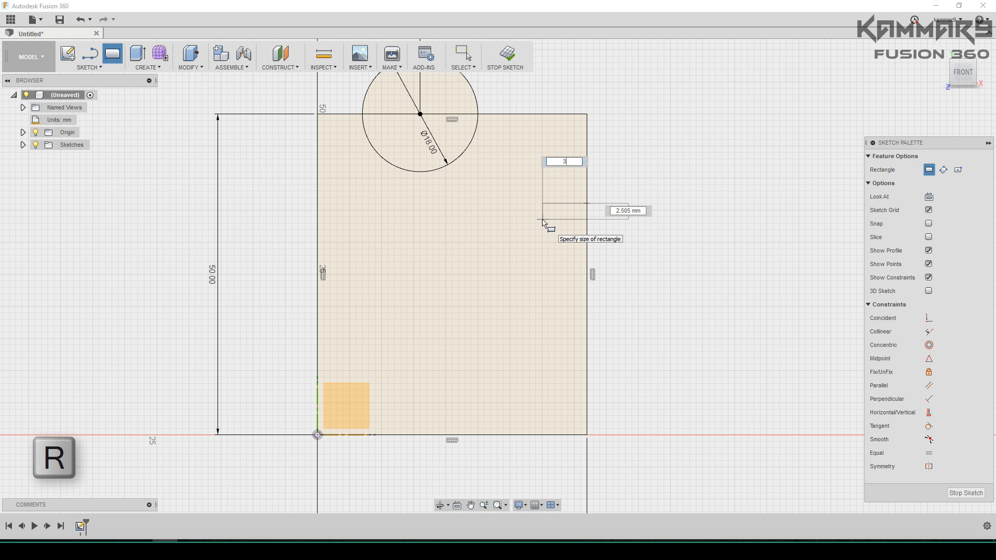
pyautogui.press('Tab')
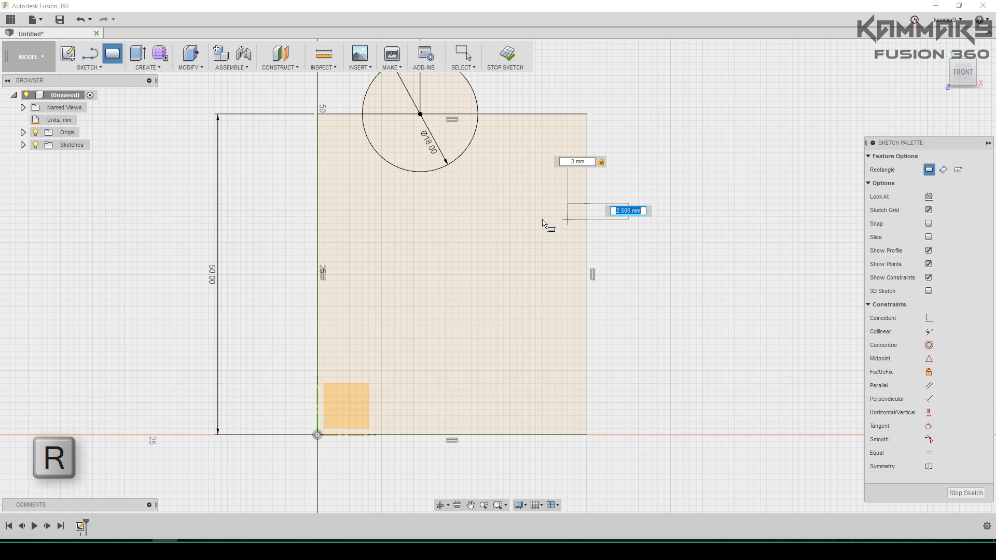
pyautogui.write('0.8')
pyautogui.press('Return')
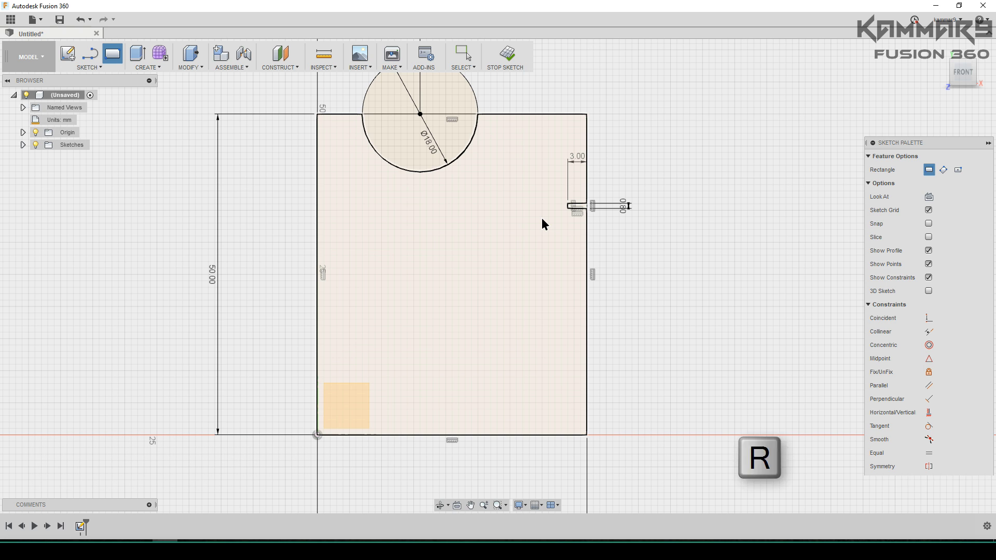
pyautogui.press('Escape')
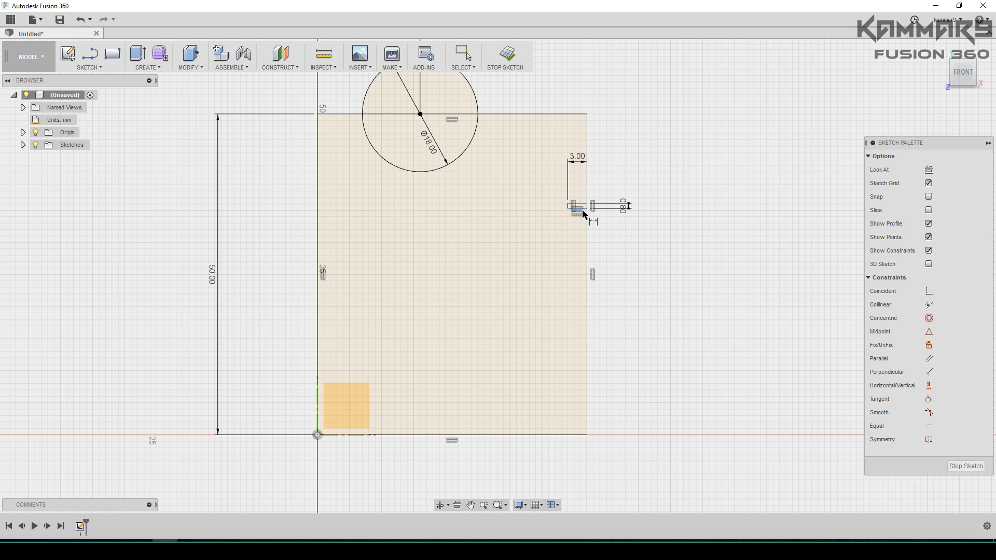
# Dimension the groove's lower corner 40 mm vertically above the origin
pyautogui.click(587, 209)
pyautogui.click(318, 436)
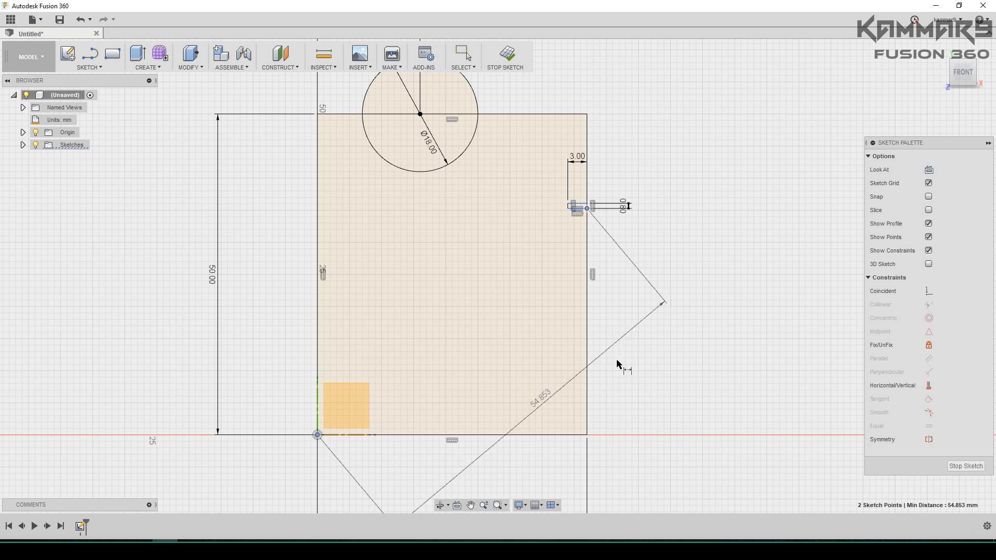
pyautogui.click(671, 323)
pyautogui.write('40')
pyautogui.press('Return')
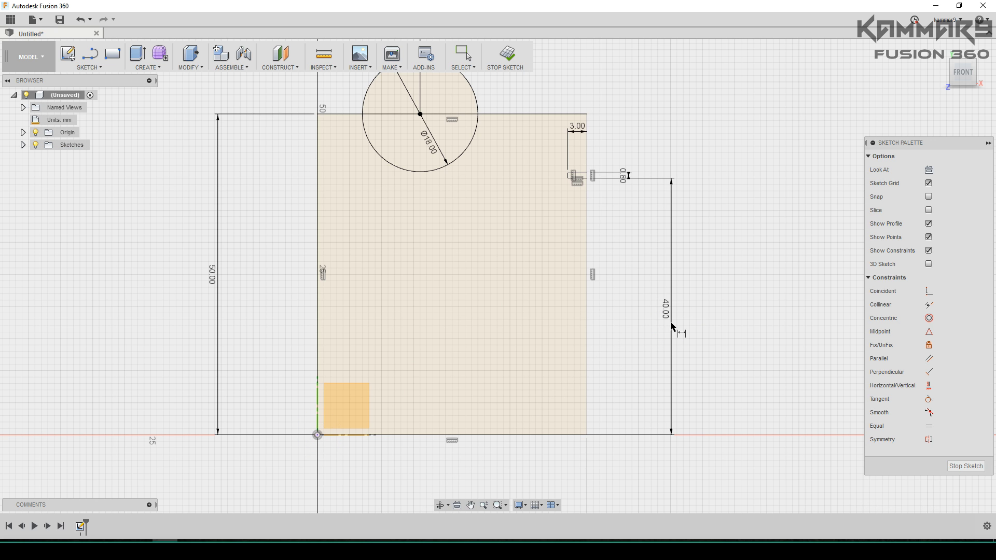
pyautogui.press('Escape')
# Pattern the groove rectangle downward with Rectangular Pattern, using the Spacing distance type, quantity 3 and a distance of -3 mm
pyautogui.moveTo(556, 160); pyautogui.dragTo(596, 182)
pyautogui.click(83, 68)
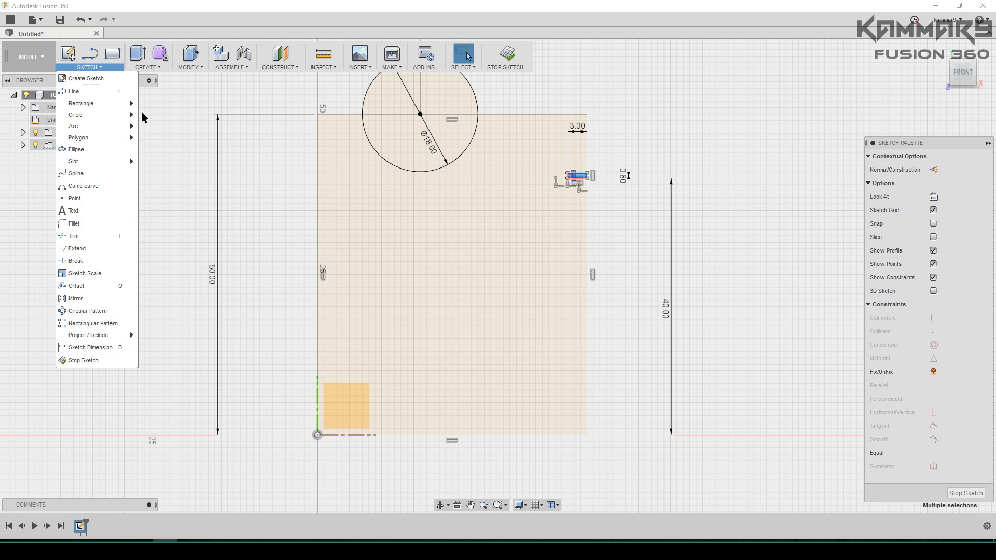
pyautogui.click(105, 325)
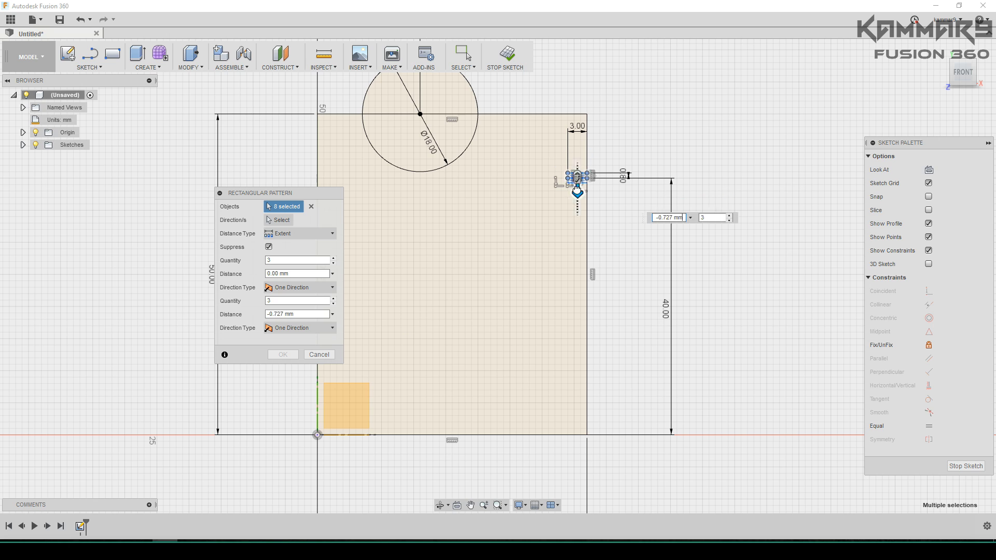
pyautogui.moveTo(578, 191); pyautogui.dragTo(578, 241)
pyautogui.click(283, 236)
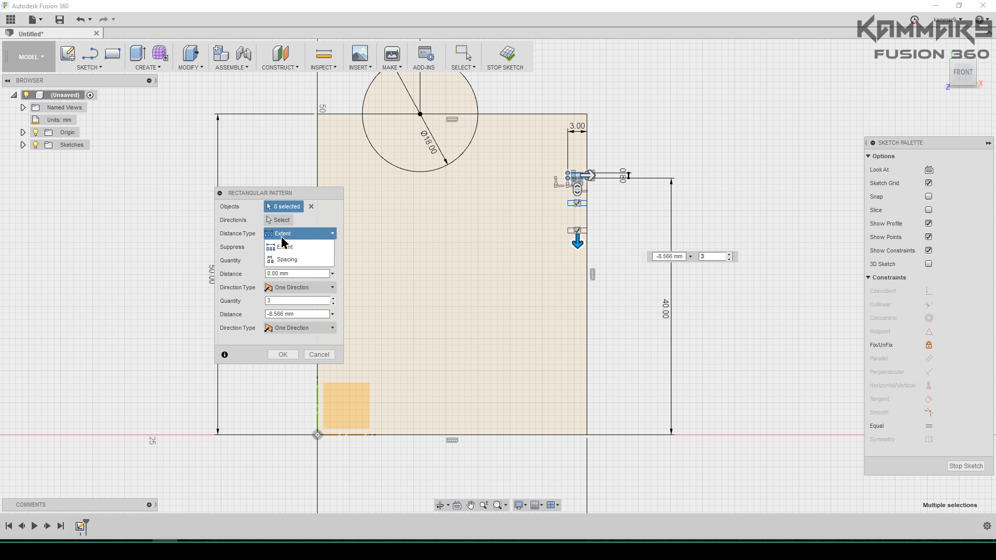
pyautogui.click(305, 260)
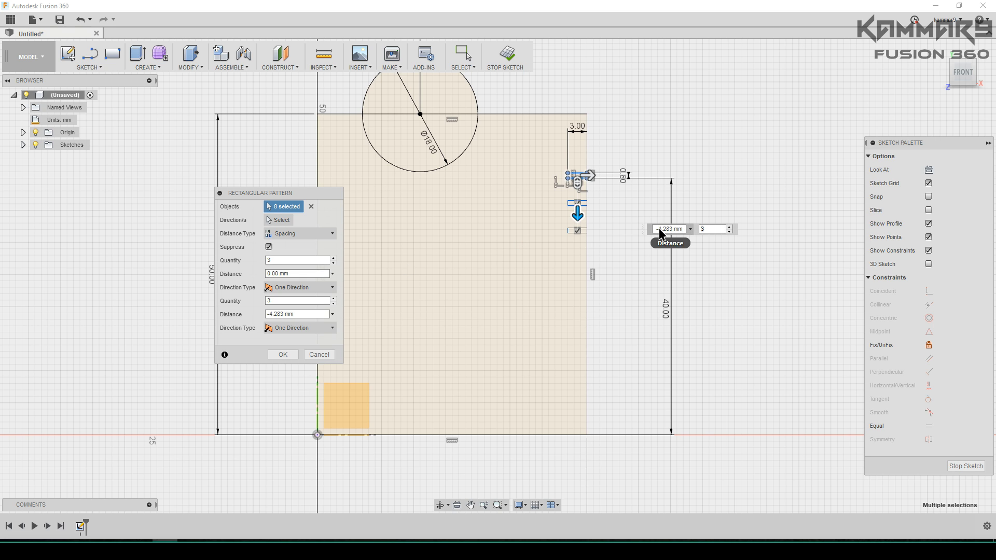
pyautogui.moveTo(657, 230); pyautogui.dragTo(686, 230)
pyautogui.write('-3')
pyautogui.click(283, 355)
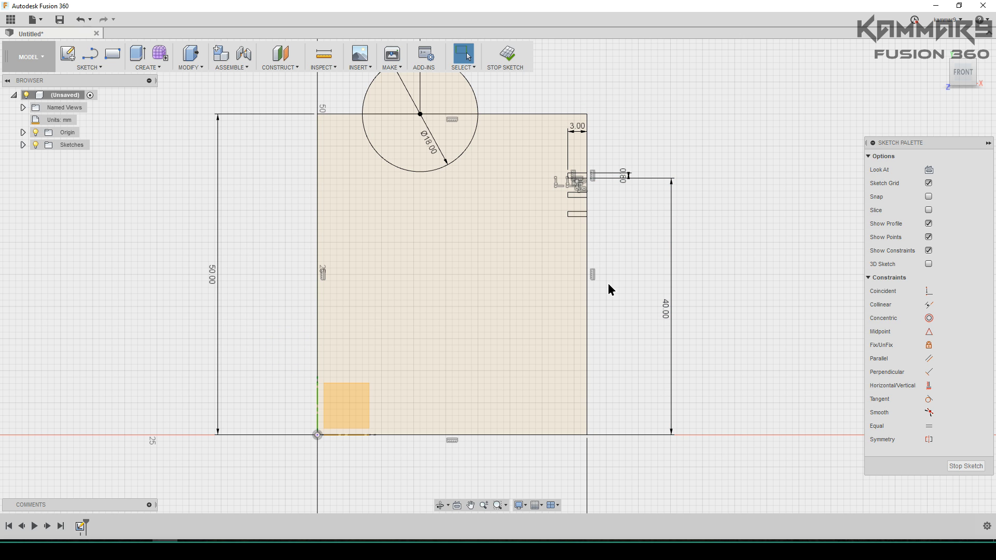
# Revolve the main profile, without the circle and grooves, 360 degrees about its left vertical edge as a new body
pyautogui.scroll(-2, 608, 283)
pyautogui.click(149, 68)
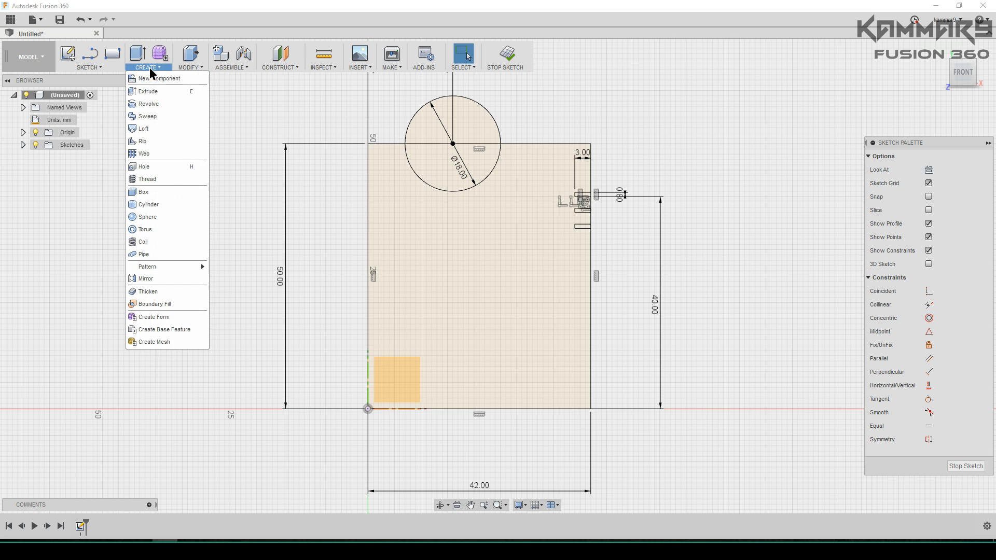
pyautogui.click(158, 103)
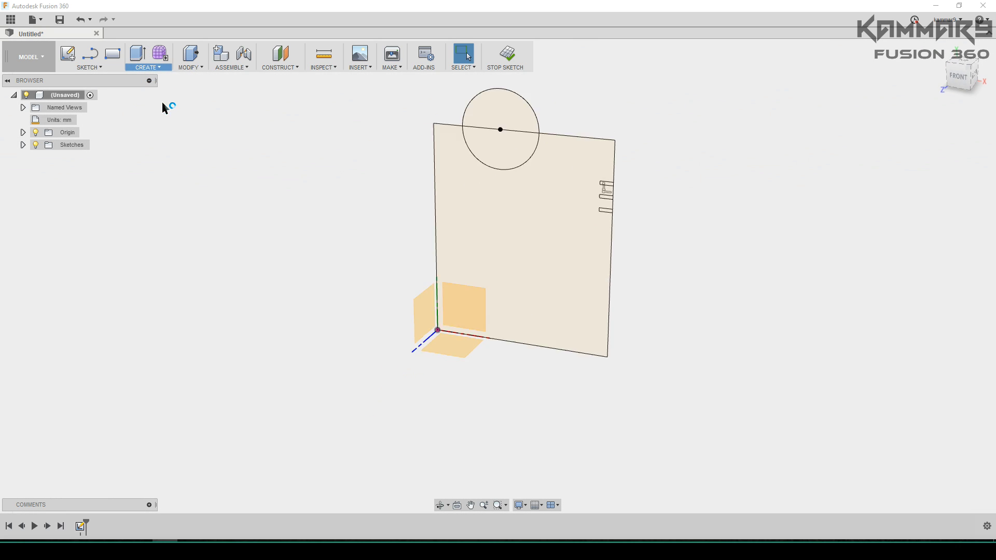
pyautogui.click(513, 220)
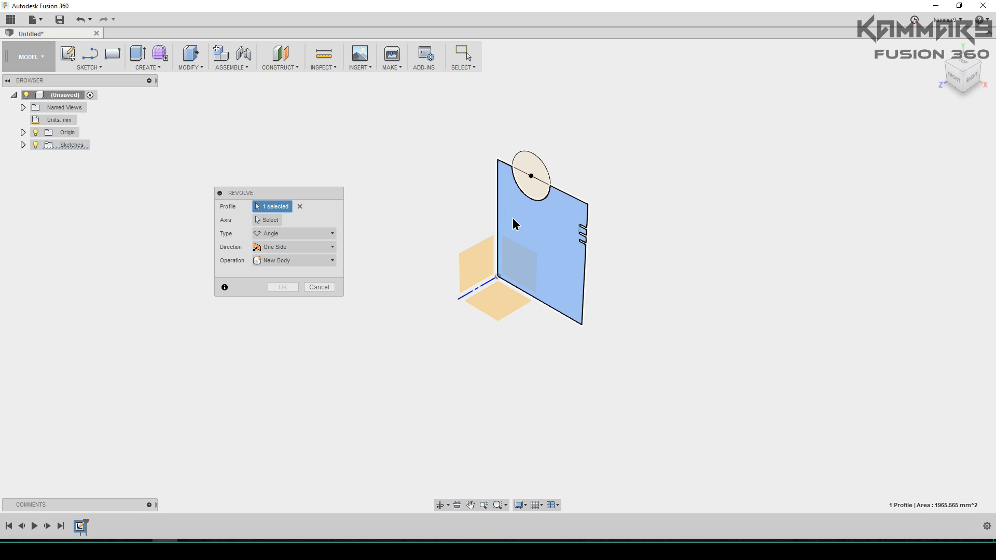
pyautogui.click(270, 221)
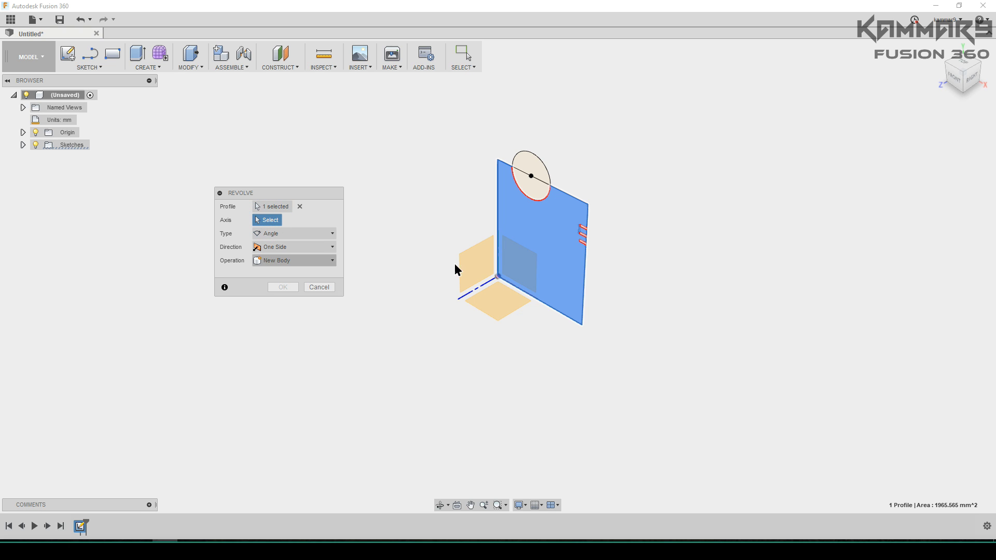
pyautogui.click(498, 265)
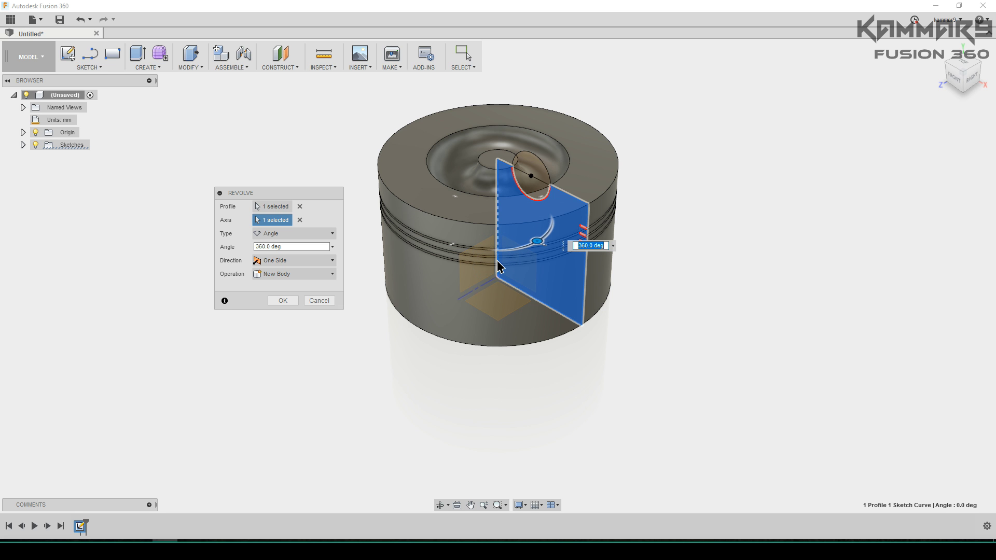
pyautogui.scroll(3, 513, 296)
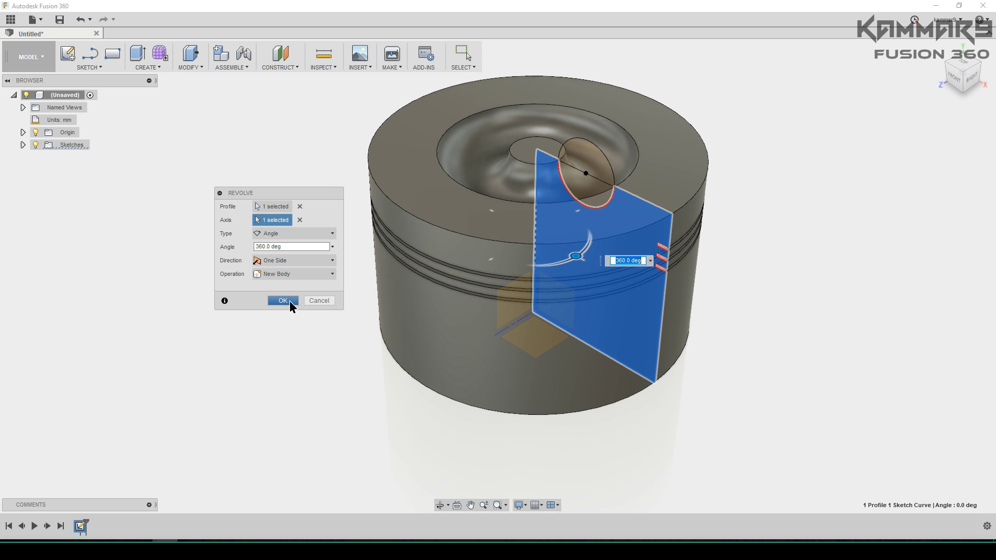
pyautogui.click(283, 301)
# Sketch a rectangle on the front origin plane, 25 mm high and about 26 mm wide, from the piston's bottom edge past its right side
pyautogui.moveTo(529, 316)
pyautogui.keyDown('shift'); pyautogui.mouseDown(button='middle')
pyautogui.moveTo(502, 300)
pyautogui.moveTo(506, 312)
pyautogui.moveTo(511, 291)
pyautogui.moveTo(509, 349)
pyautogui.moveTo(523, 308)
pyautogui.mouseUp(button='middle'); pyautogui.keyUp('shift')
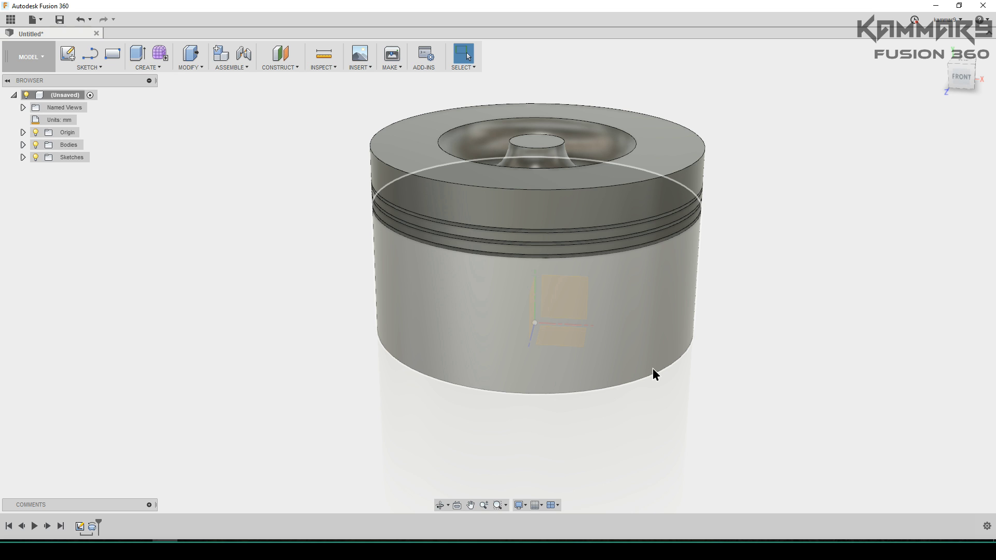
pyautogui.click(963, 75)
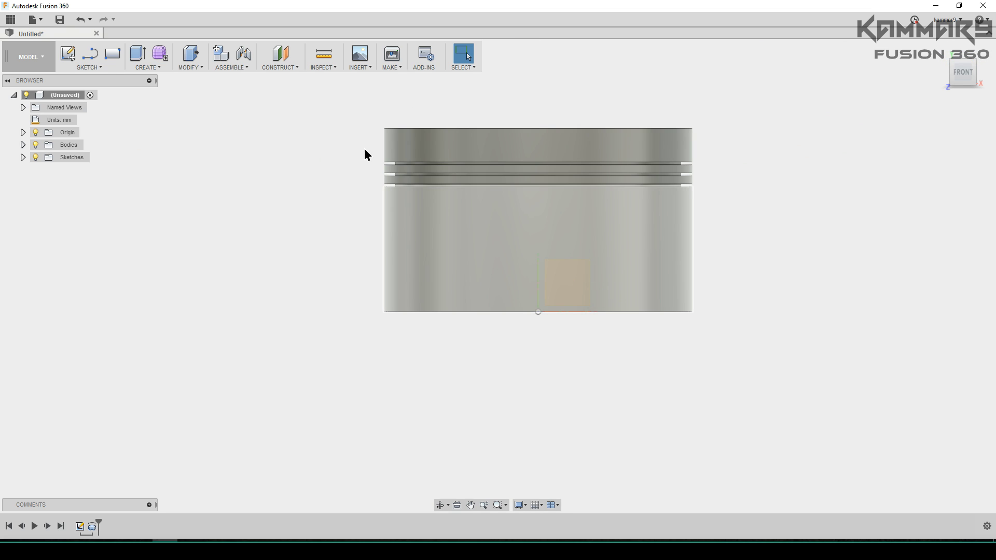
pyautogui.click(112, 55)
pyautogui.click(571, 262)
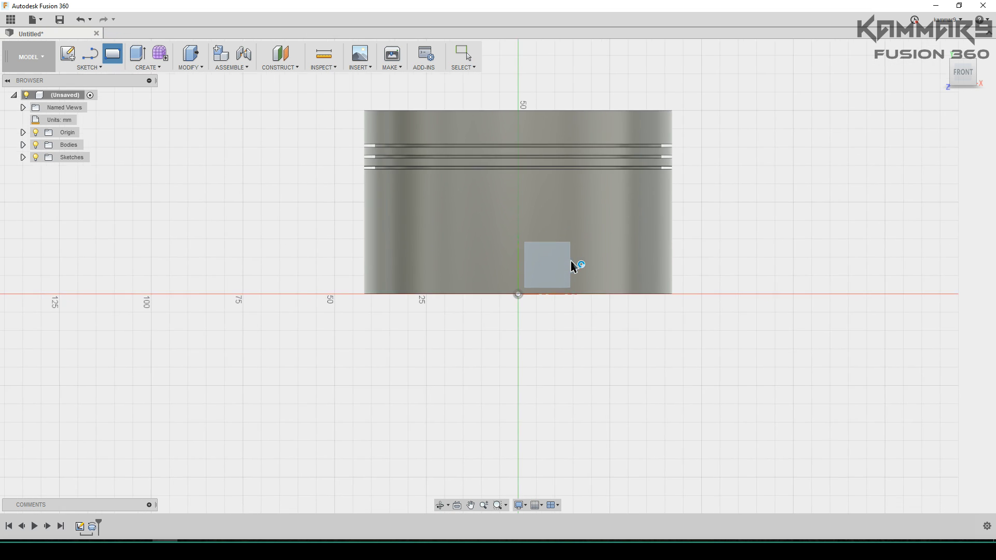
pyautogui.click(574, 276)
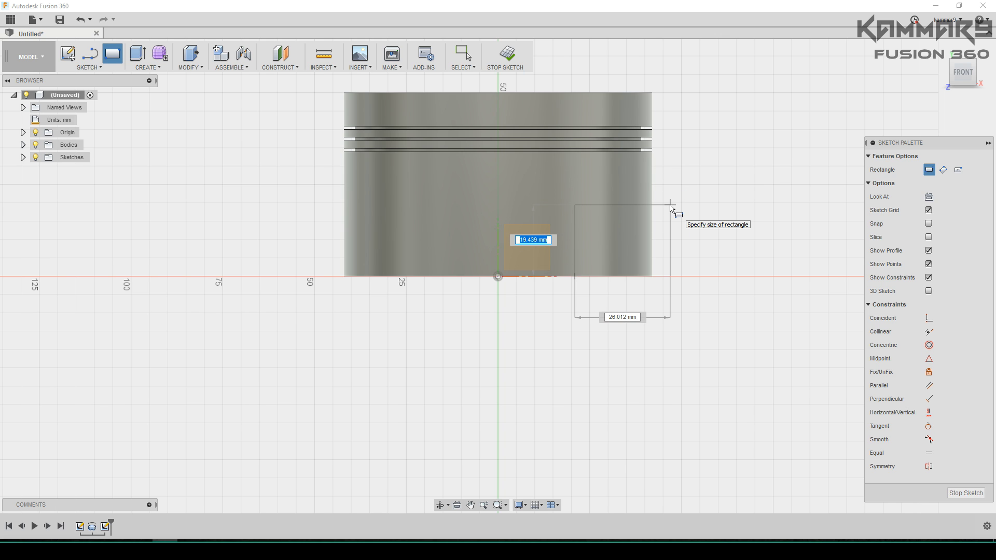
pyautogui.write('25')
pyautogui.press('Return')
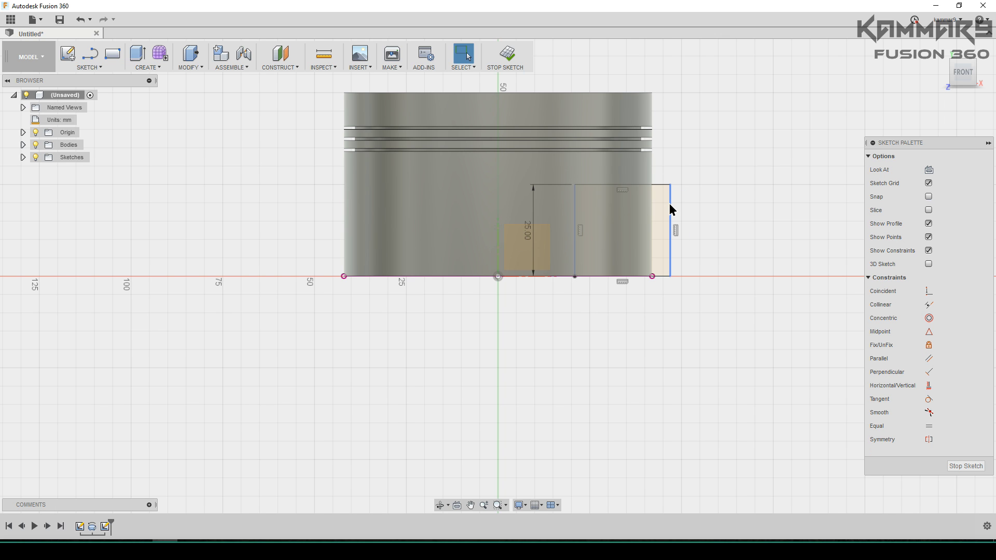
# Dimension the rectangle's inner vertical edge 20 mm horizontally from the origin
pyautogui.press('d')
pyautogui.click(575, 267)
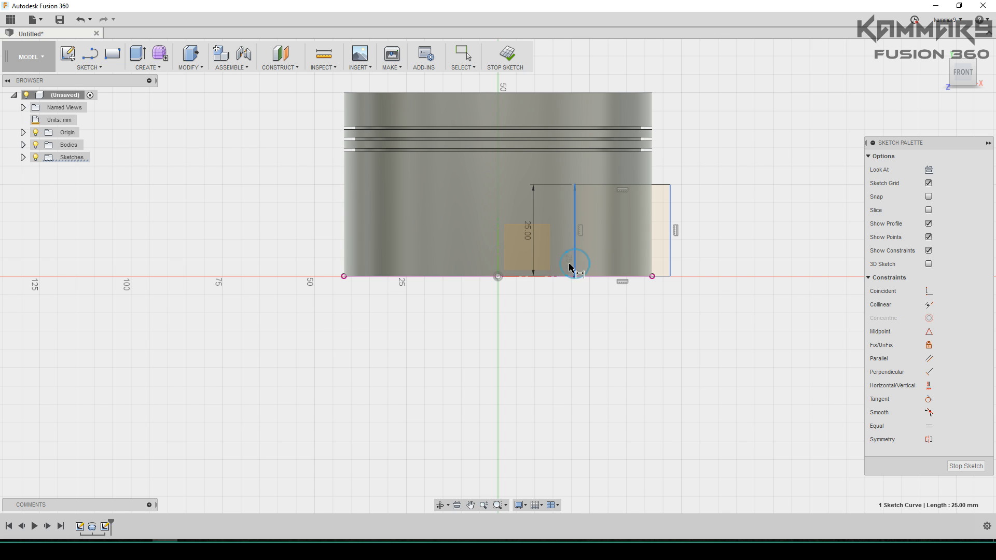
pyautogui.click(498, 276)
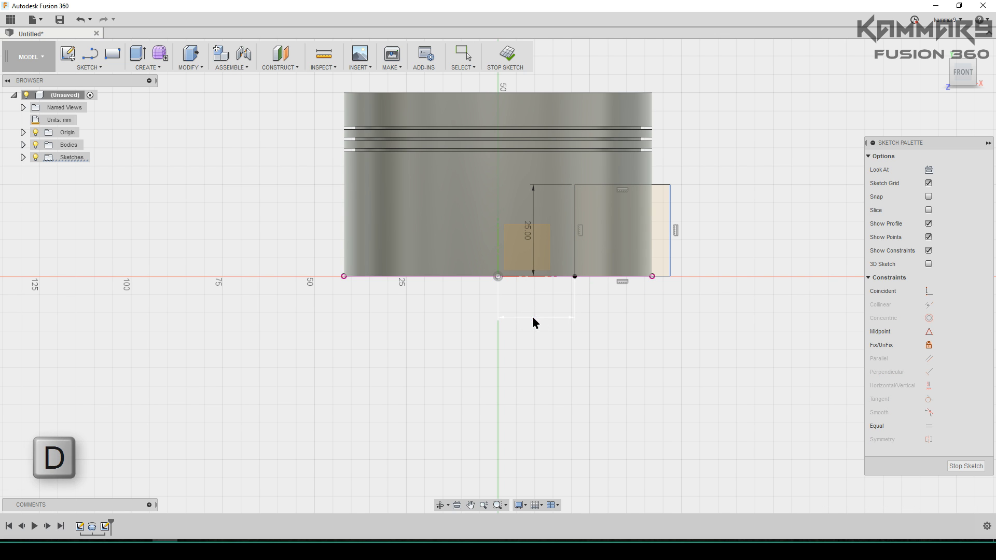
pyautogui.click(533, 322)
pyautogui.write('20')
pyautogui.press('Return')
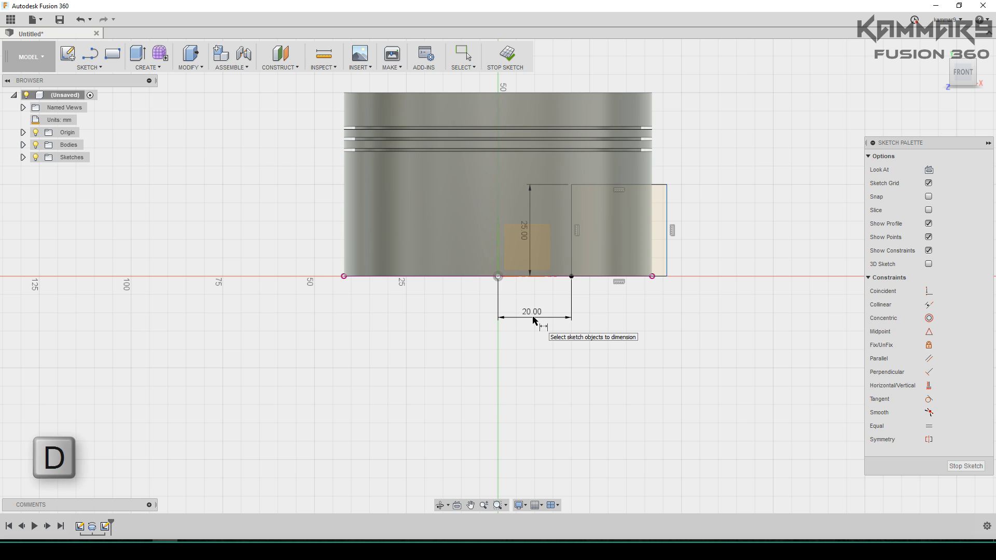
pyautogui.press('Escape')
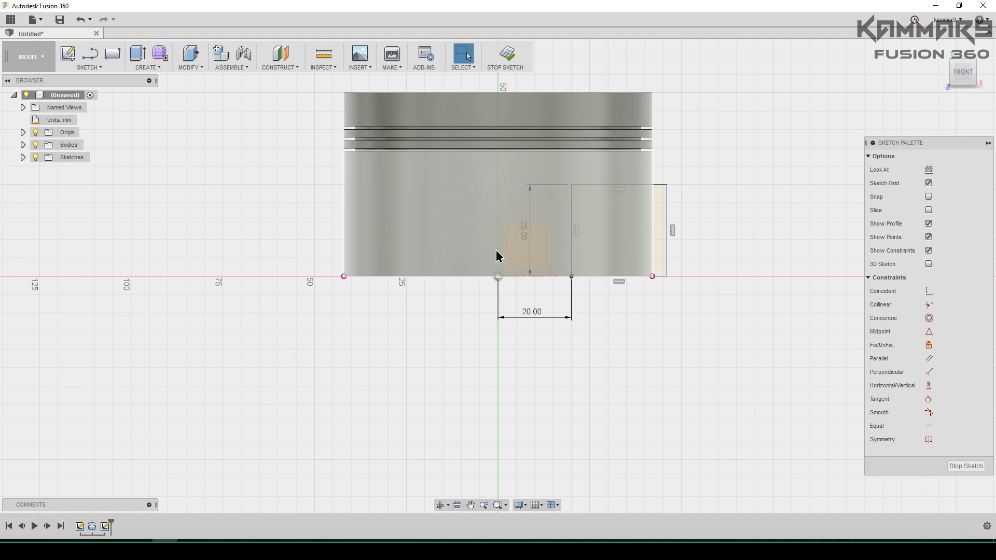
# Draw a vertical line from the origin to just above the piston's top and convert it to a construction line
pyautogui.press('l')
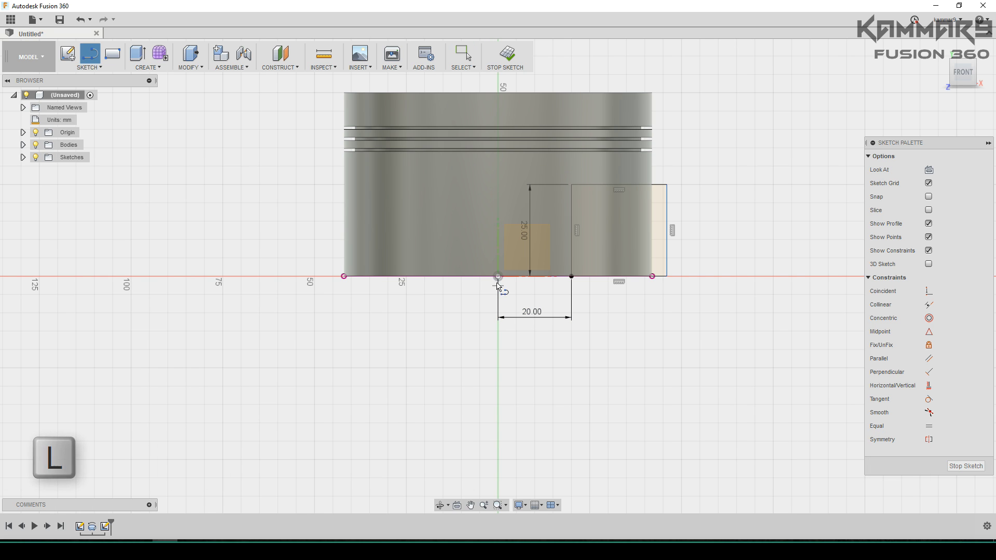
pyautogui.click(498, 277)
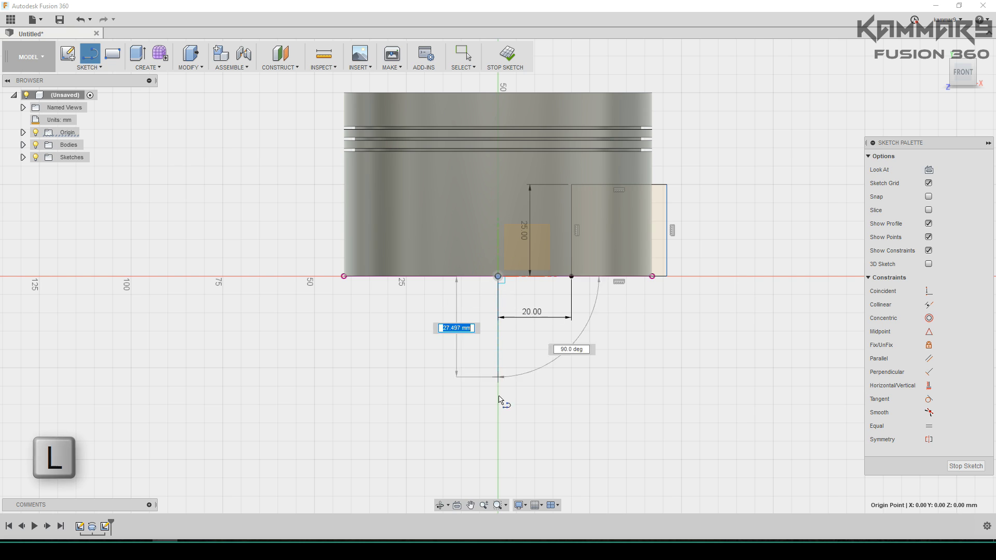
pyautogui.click(499, 87)
pyautogui.press('Escape')
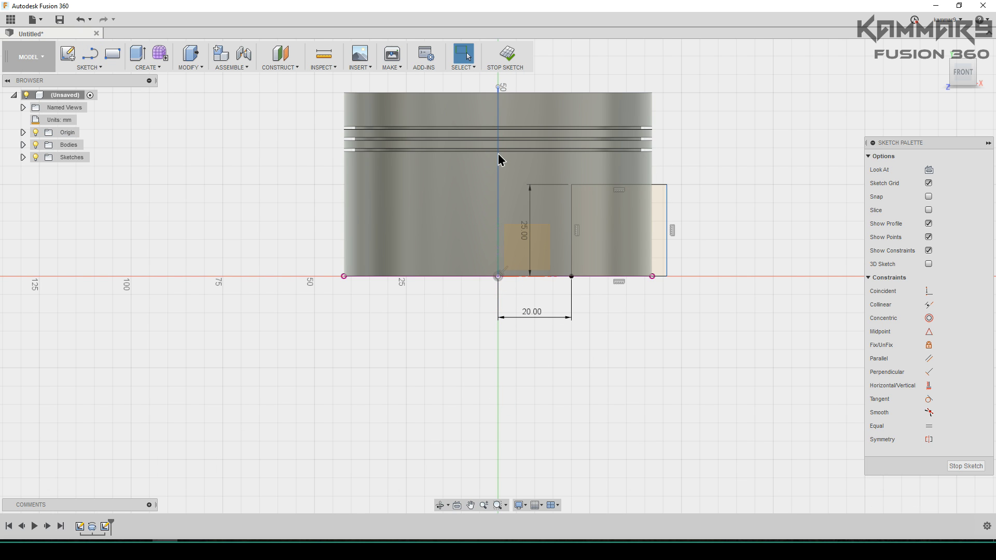
pyautogui.click(499, 161)
pyautogui.click(934, 169)
pyautogui.press('Escape')
pyautogui.moveTo(669, 176); pyautogui.dragTo(567, 281)
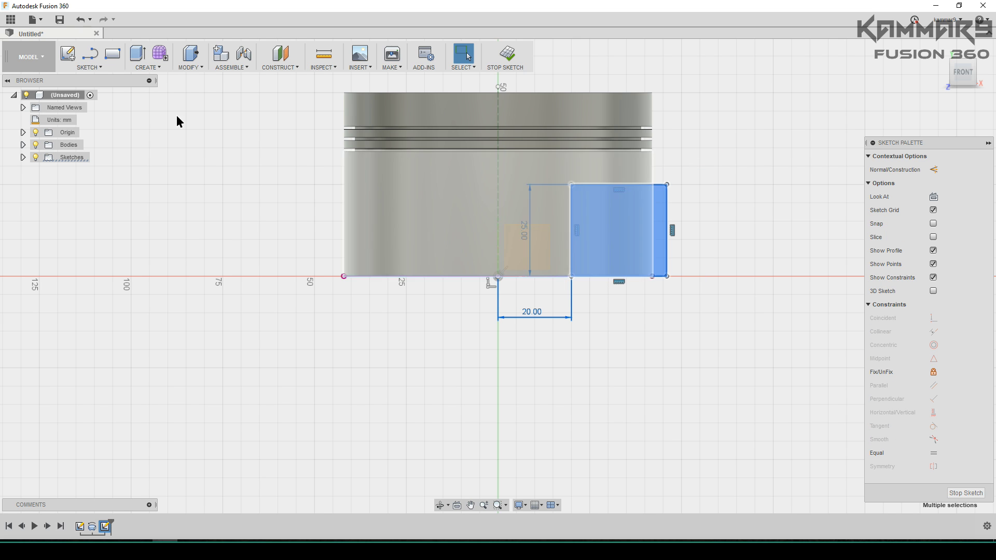
pyautogui.click(89, 67)
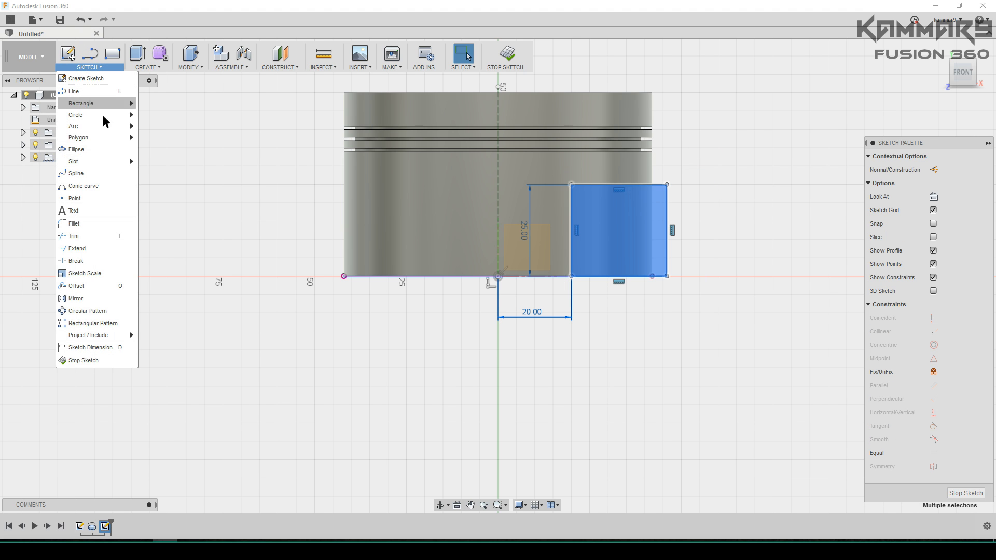
pyautogui.click(91, 323)
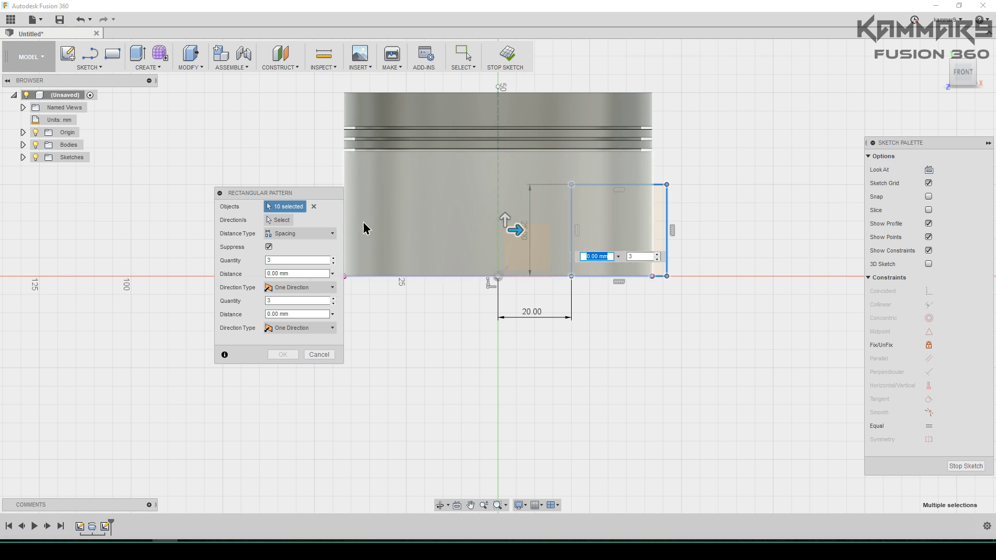
pyautogui.click(313, 356)
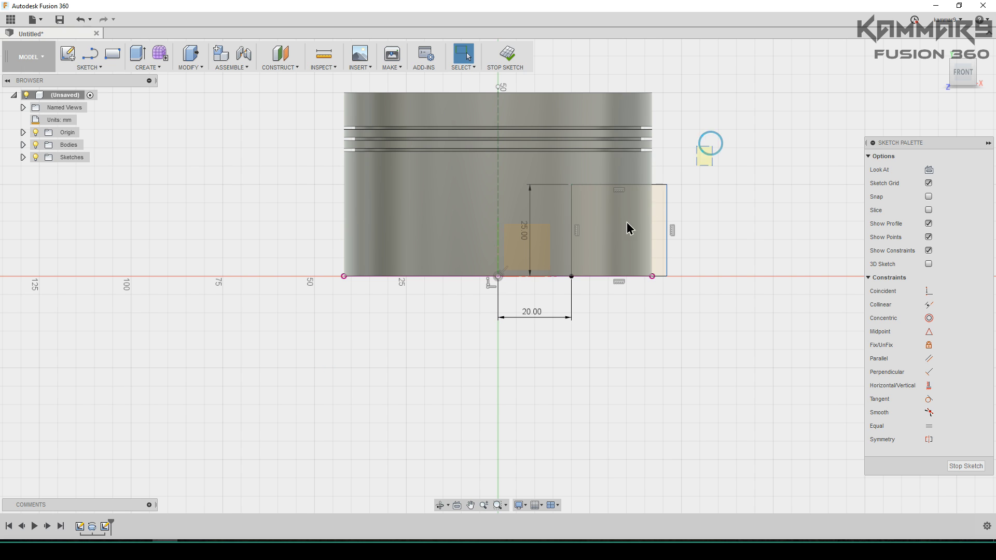
# Mirror the rectangle about the vertical construction line with the sketch Mirror command
pyautogui.moveTo(711, 145); pyautogui.dragTo(539, 291)
pyautogui.click(102, 64)
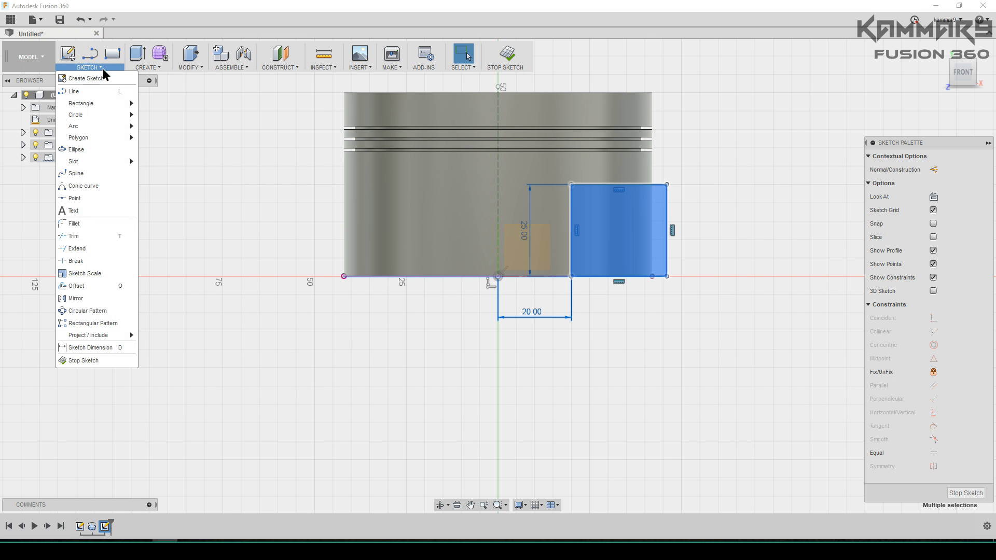
pyautogui.click(95, 299)
pyautogui.click(270, 221)
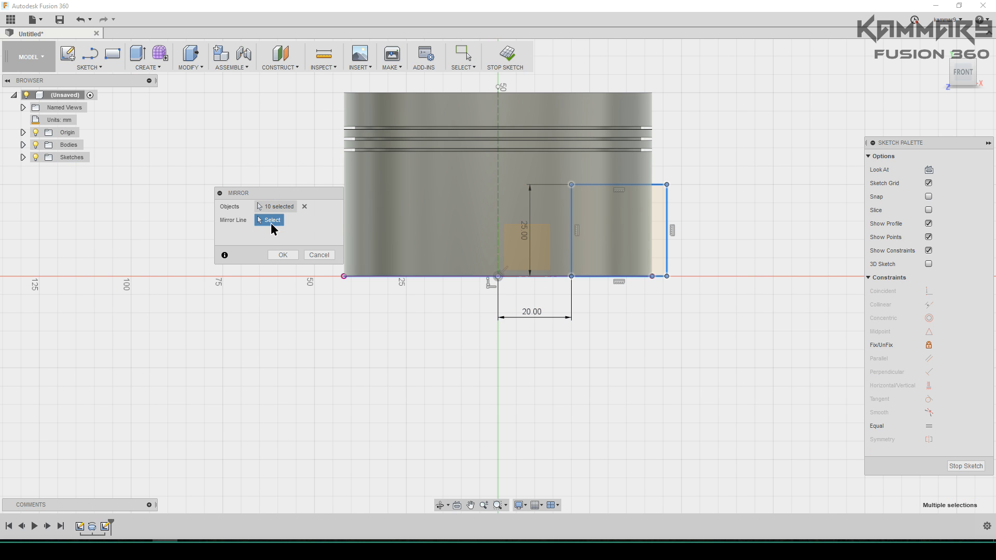
pyautogui.click(499, 206)
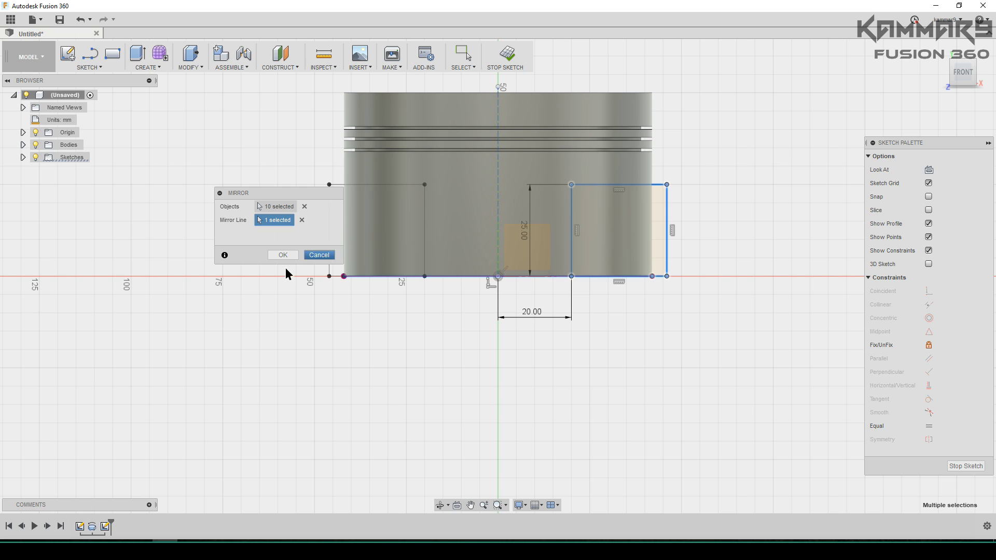
pyautogui.click(284, 255)
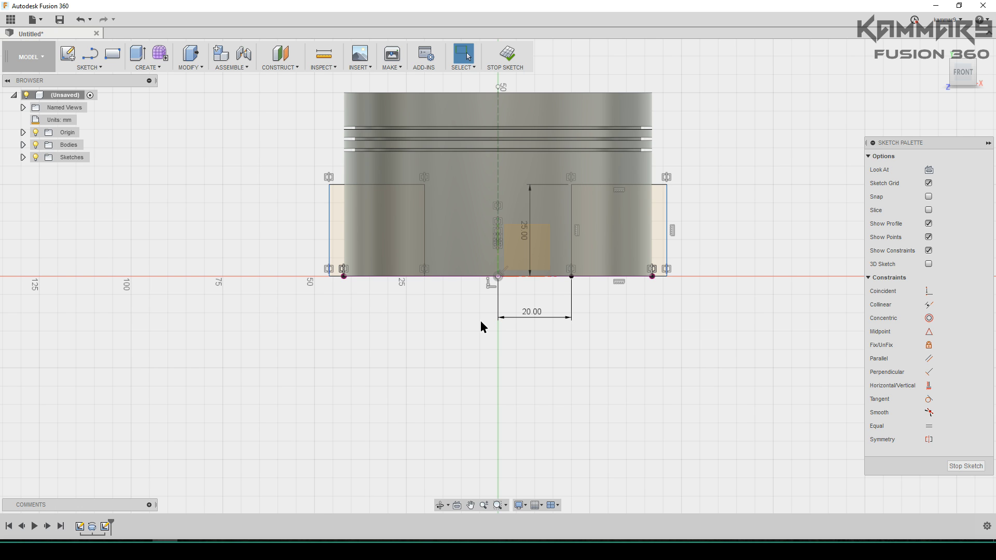
# Cut both rectangles through the piston with a symmetric extrusion of about 68 mm per side
pyautogui.moveTo(487, 281); pyautogui.dragTo(485, 327, button='middle')
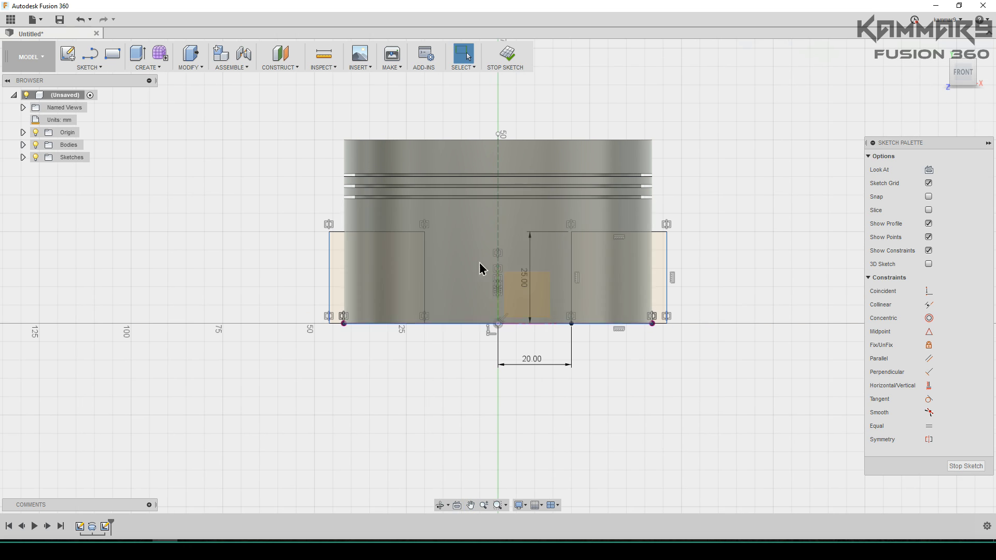
pyautogui.press('q')
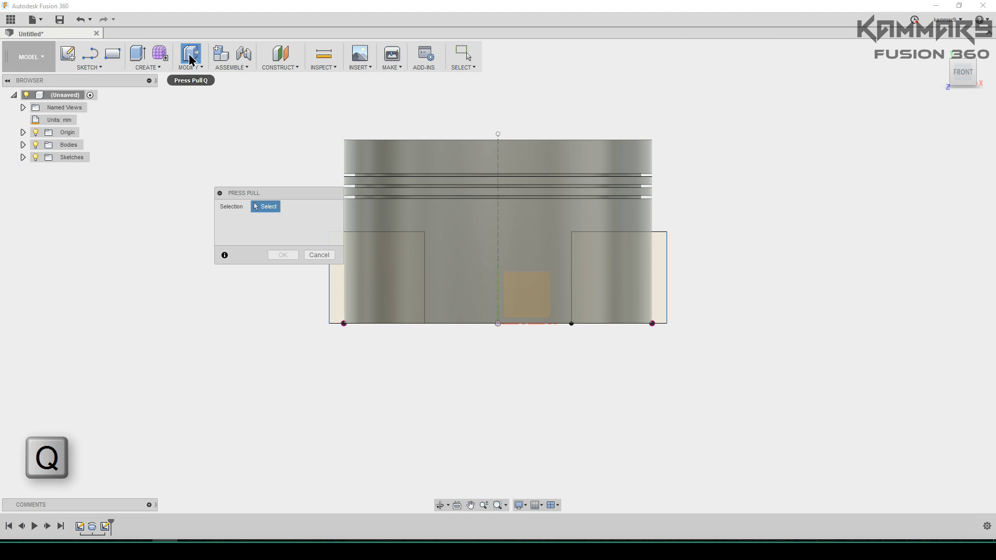
pyautogui.click(363, 273)
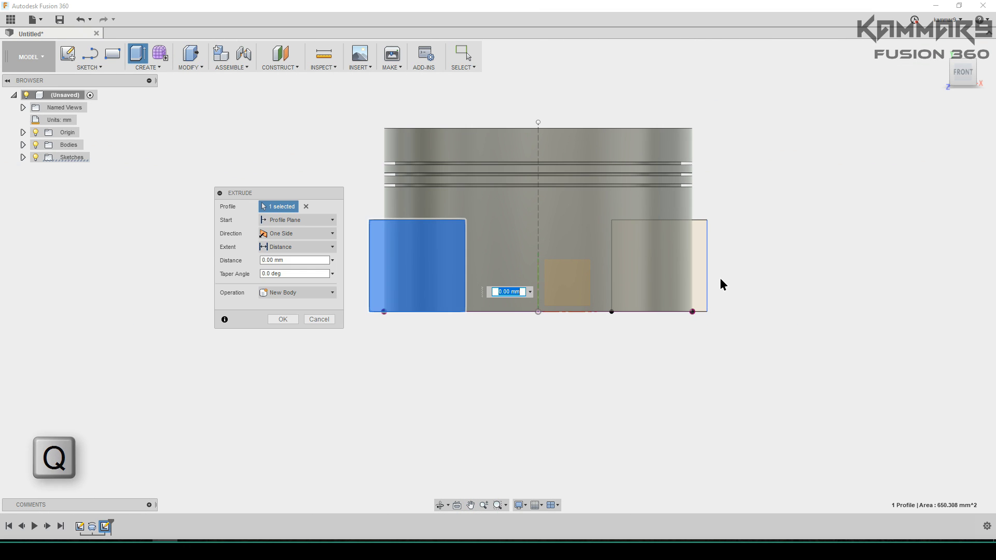
pyautogui.click(701, 268)
pyautogui.keyDown('shift'); pyautogui.moveTo(627, 296); pyautogui.dragTo(557, 356, button='middle'); pyautogui.keyUp('shift')
pyautogui.moveTo(632, 301); pyautogui.dragTo(464, 429)
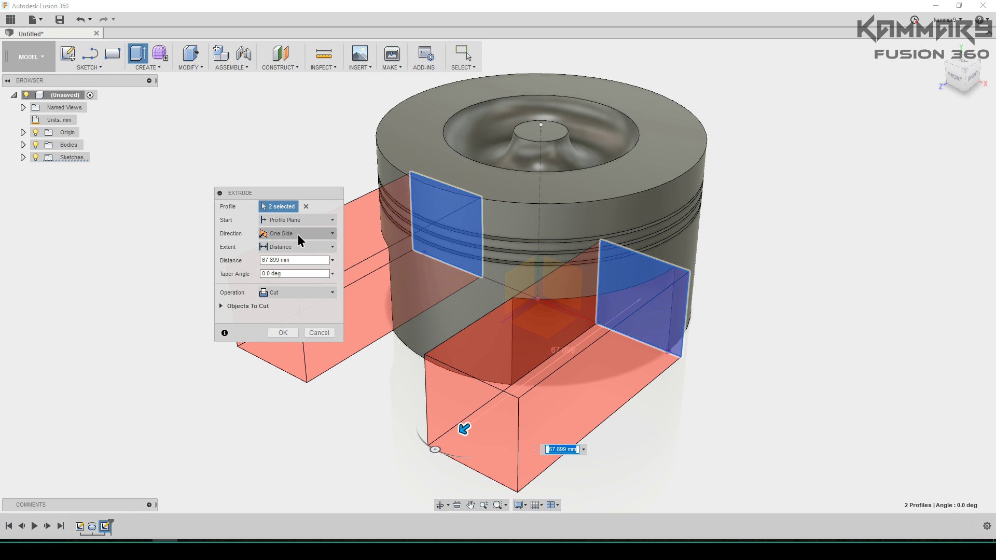
pyautogui.click(267, 234)
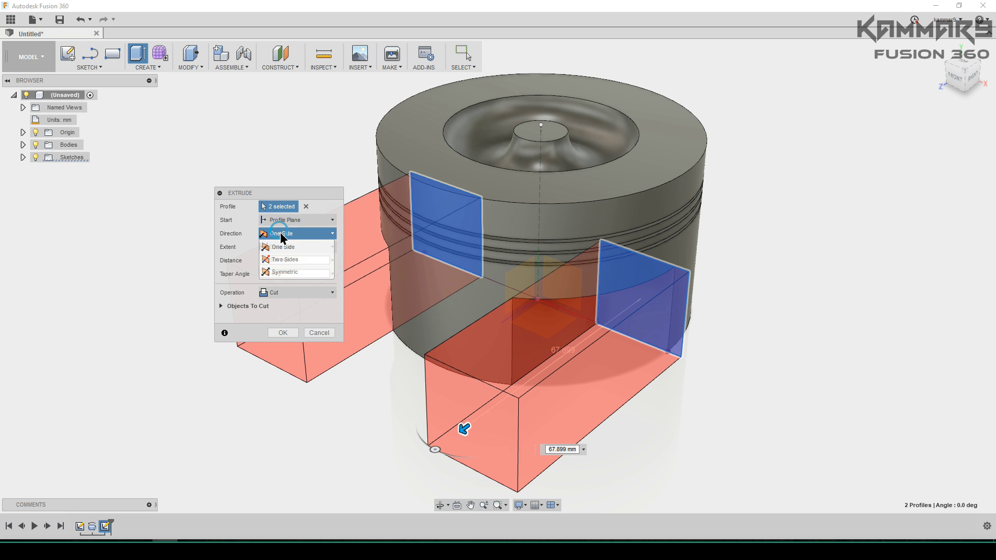
pyautogui.click(291, 272)
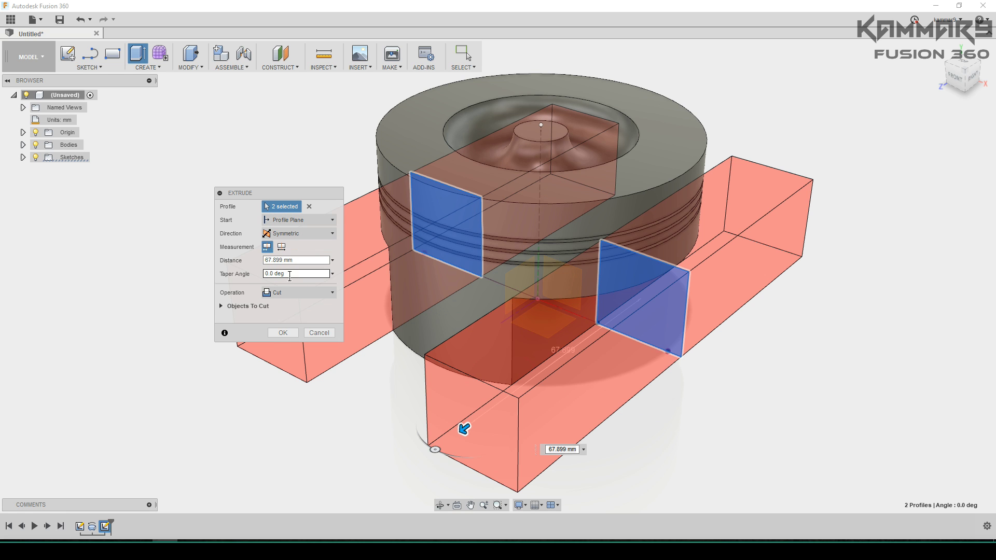
pyautogui.click(285, 334)
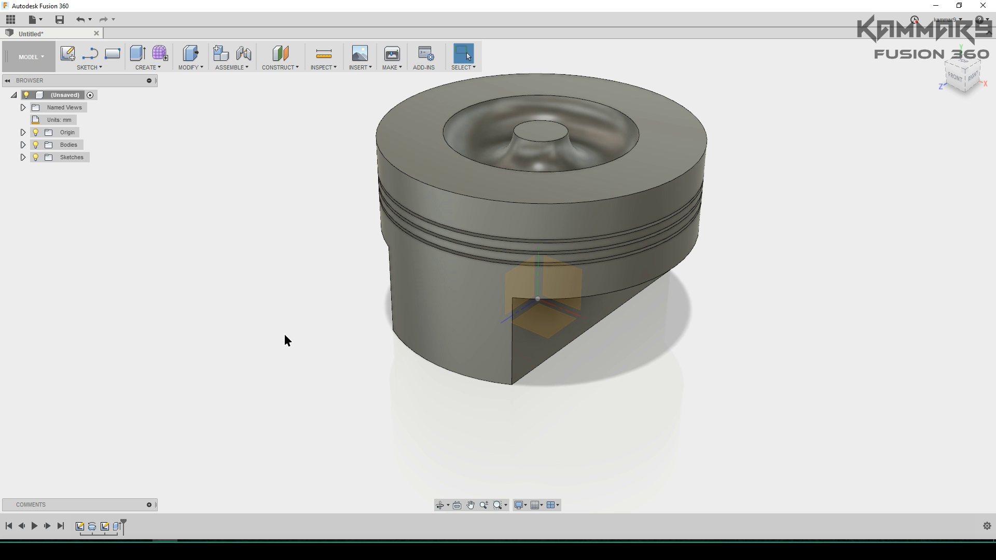
# Shell the piston from its bottom face with an inside thickness of 5 mm
pyautogui.keyDown('shift'); pyautogui.moveTo(286, 353); pyautogui.dragTo(249, 123, button='middle'); pyautogui.keyUp('shift')
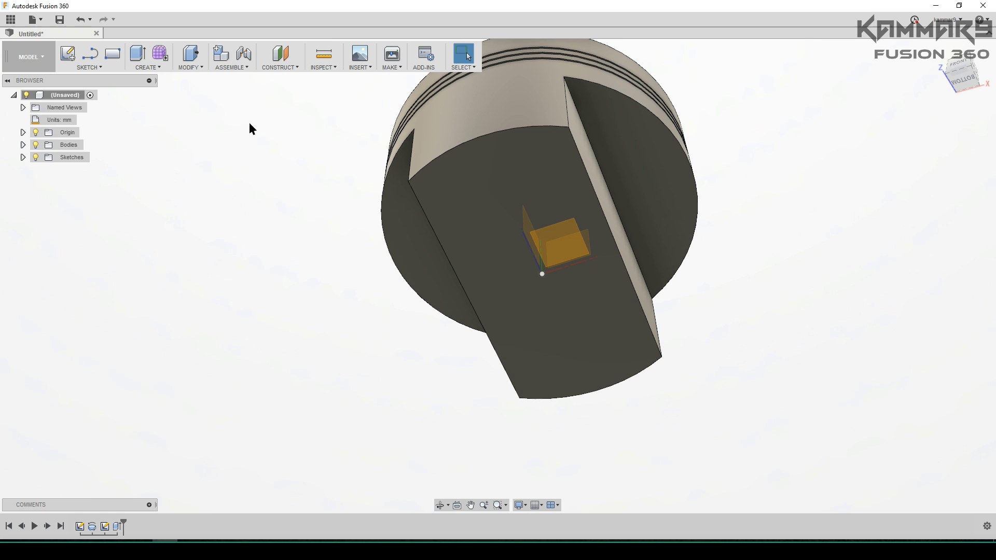
pyautogui.click(195, 69)
pyautogui.click(194, 130)
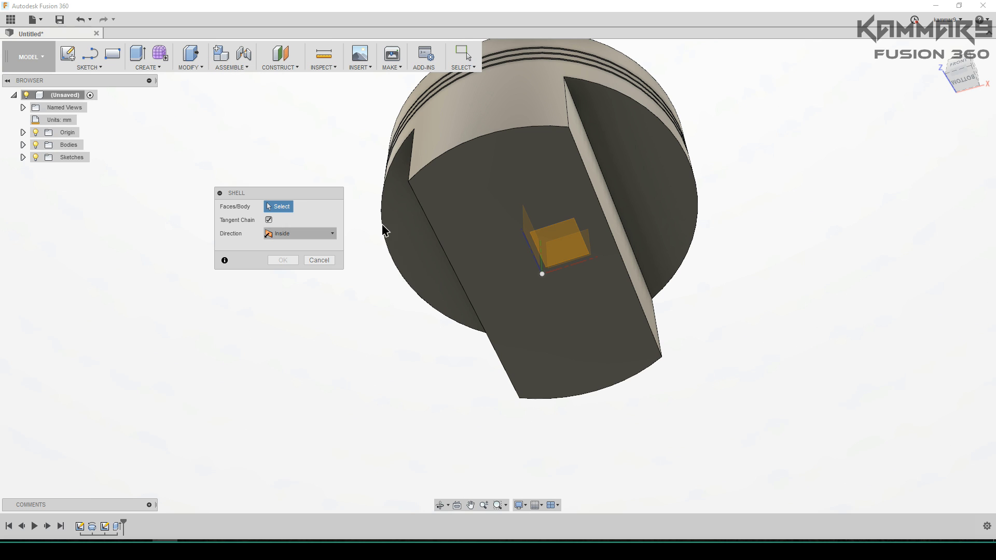
pyautogui.click(465, 196)
pyautogui.write('2')
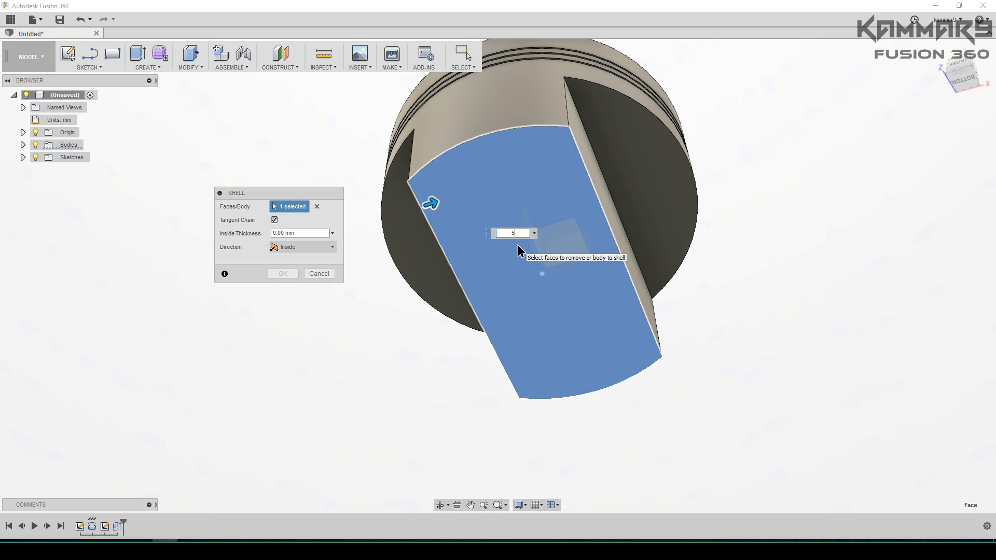
pyautogui.press('Return')
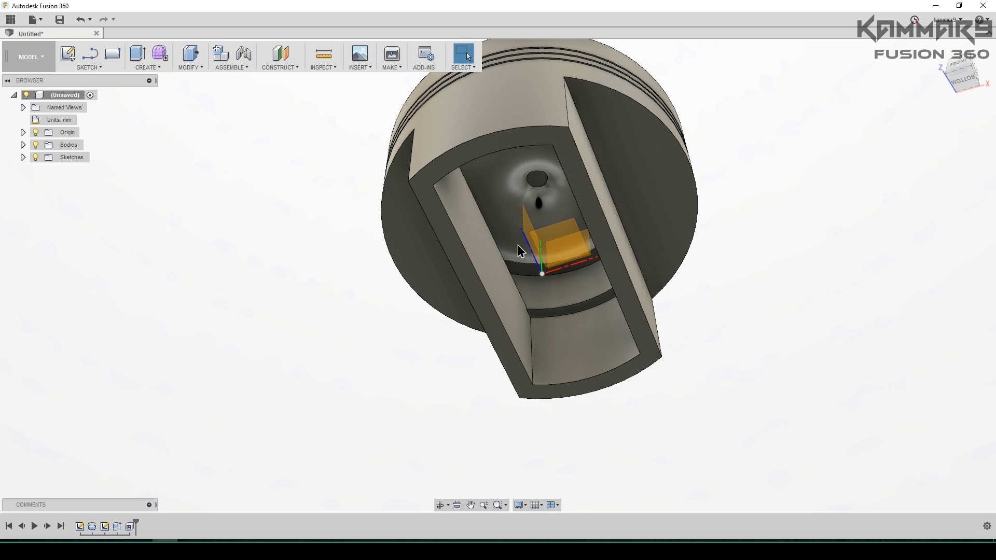
# Start a sketch on the YZ plane and draw an 18 mm diameter circle above the origin on the piston's vertical axis
pyautogui.moveTo(518, 245)
pyautogui.keyDown('shift'); pyautogui.mouseDown(button='middle')
pyautogui.moveTo(555, 291)
pyautogui.moveTo(523, 246)
pyautogui.mouseUp(button='middle'); pyautogui.keyUp('shift')
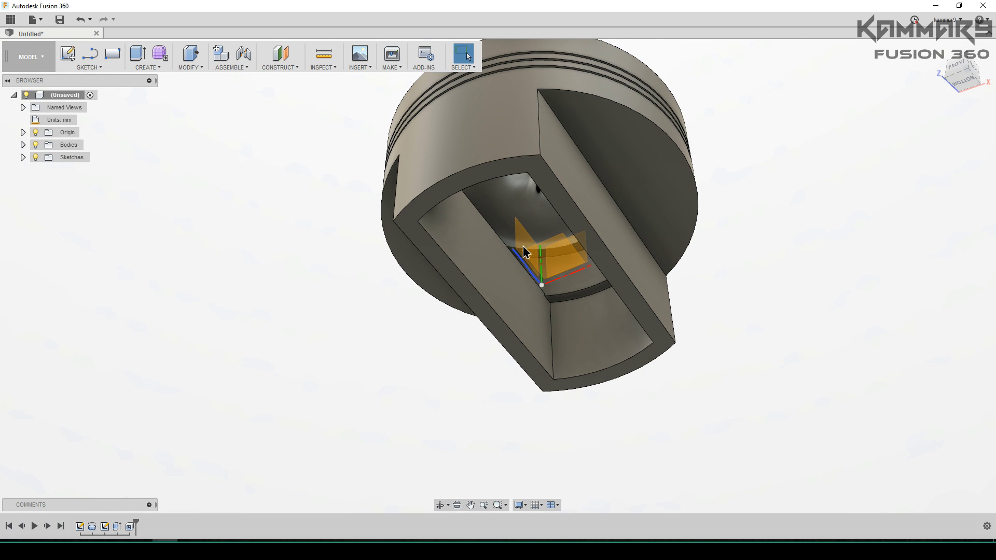
pyautogui.click(520, 239)
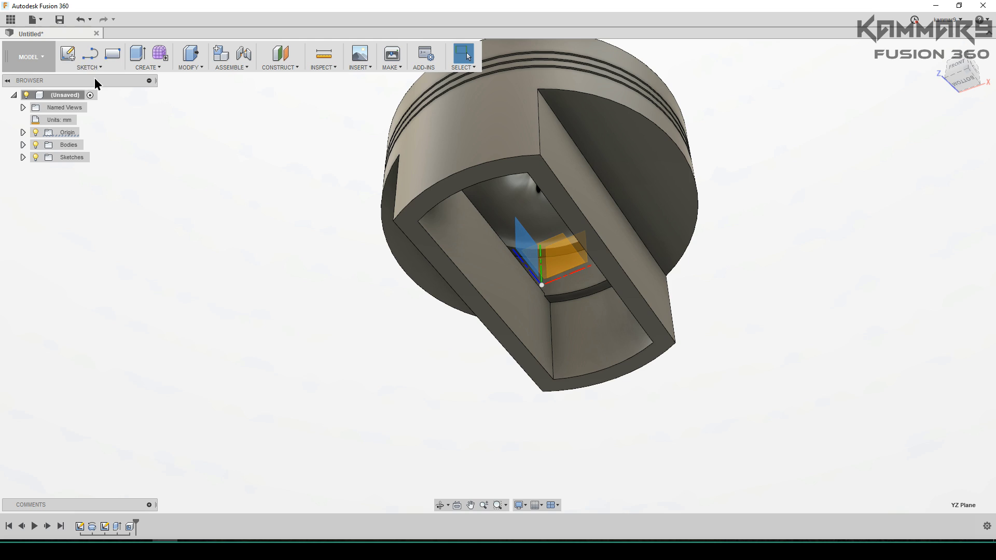
pyautogui.click(68, 54)
pyautogui.press('c')
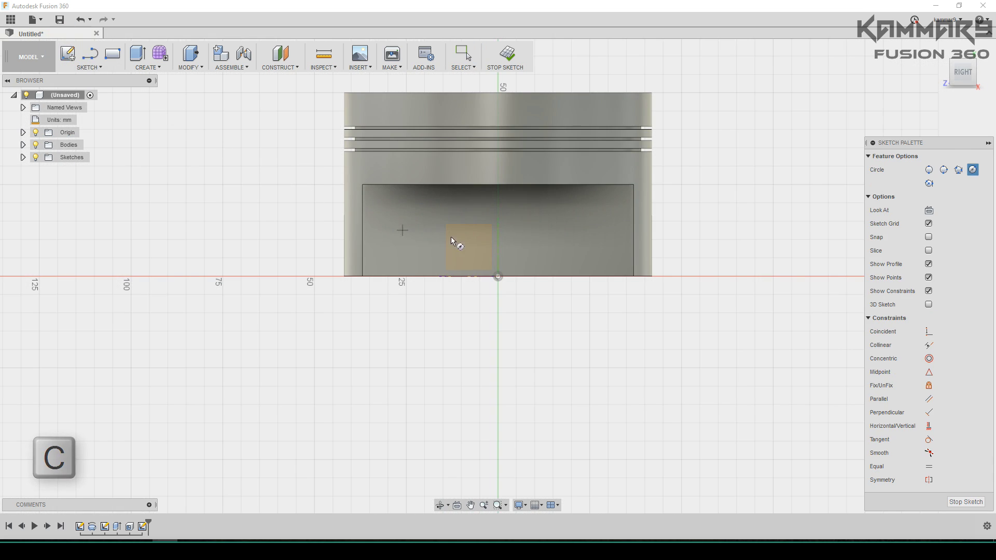
pyautogui.click(499, 240)
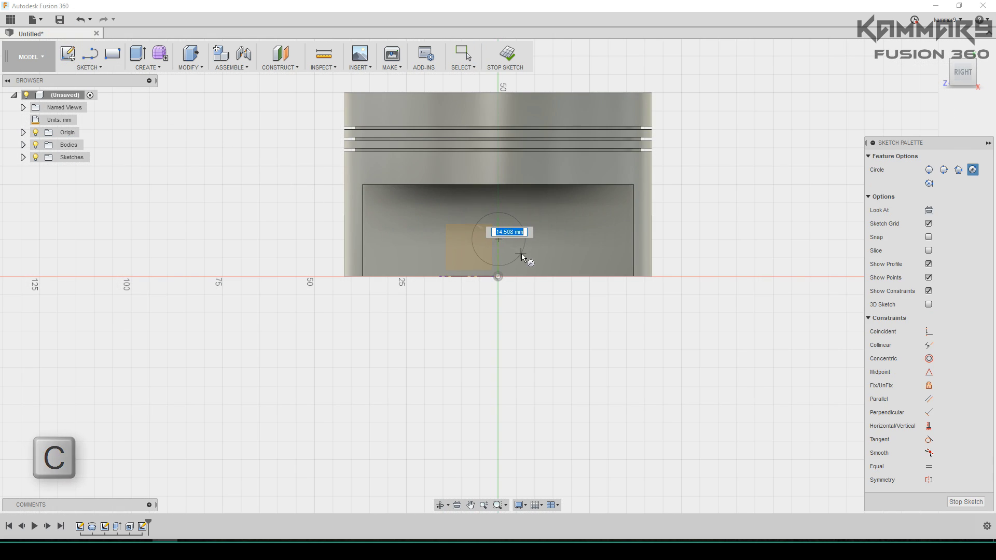
pyautogui.write('18')
pyautogui.press('Return')
pyautogui.press('Escape')
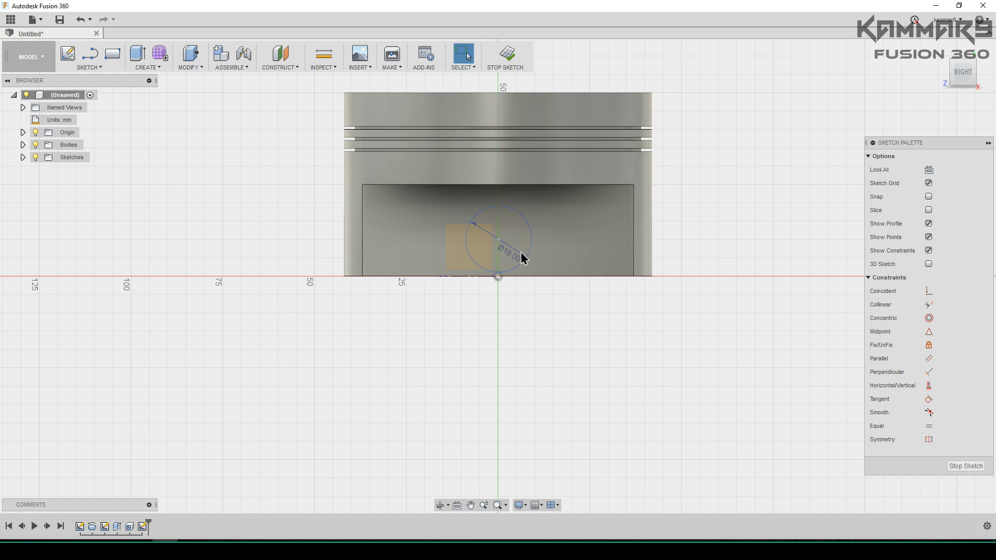
# Offset the 18 mm circle outward by 5 mm
pyautogui.press('o')
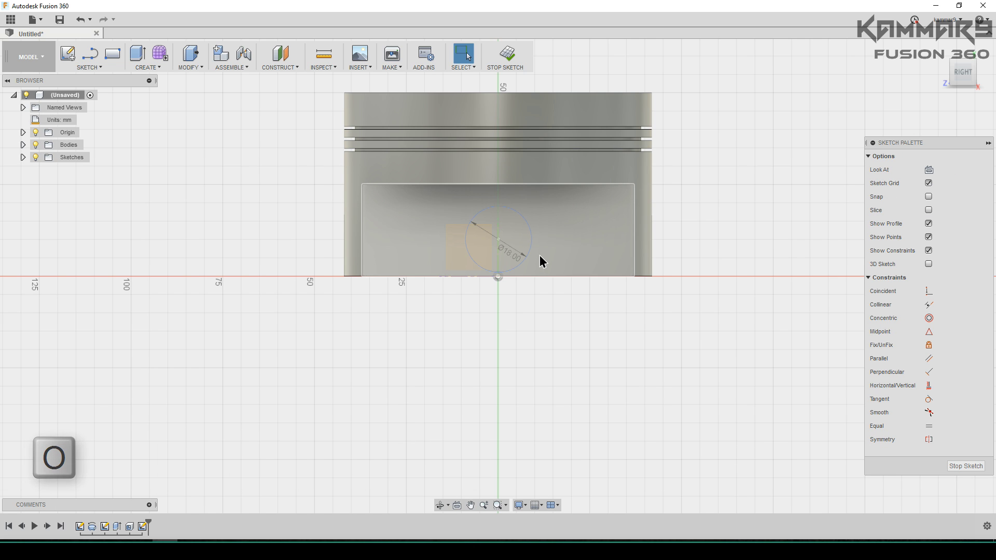
pyautogui.click(533, 239)
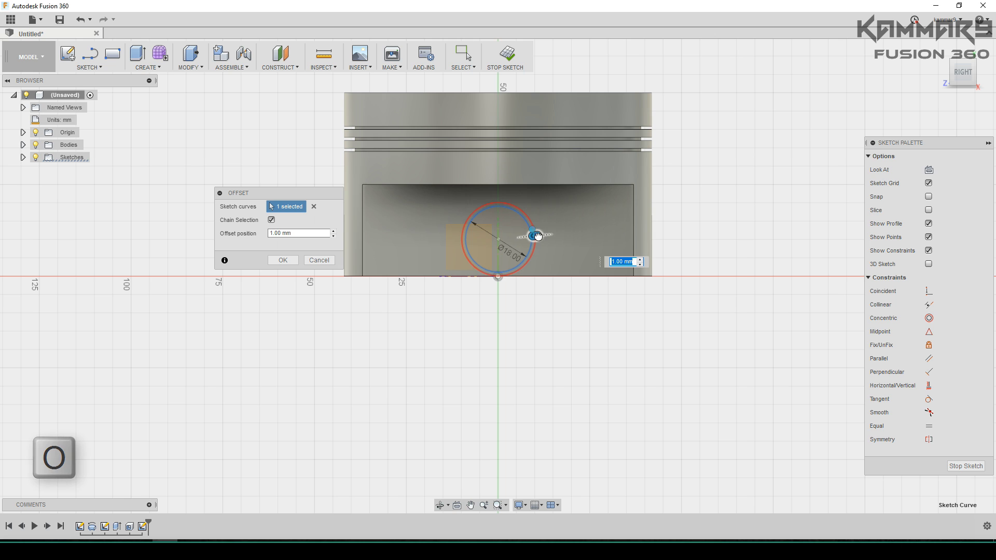
pyautogui.write('5')
pyautogui.press('Return')
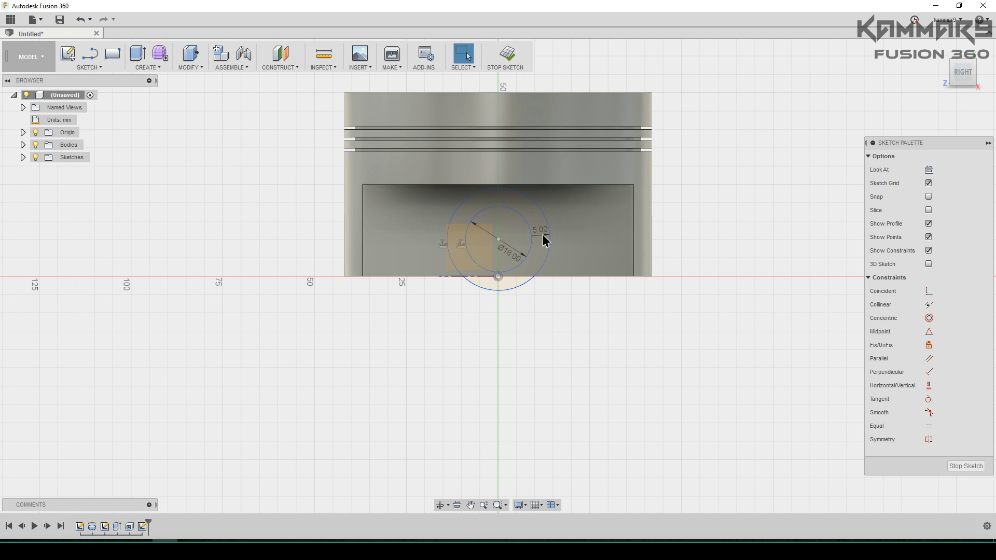
# Draw a stepped line profile from the circles' centre to below the piston and back up the axis, with a horizontal bottom line about 45 mm long
pyautogui.scroll(3, 550, 306)
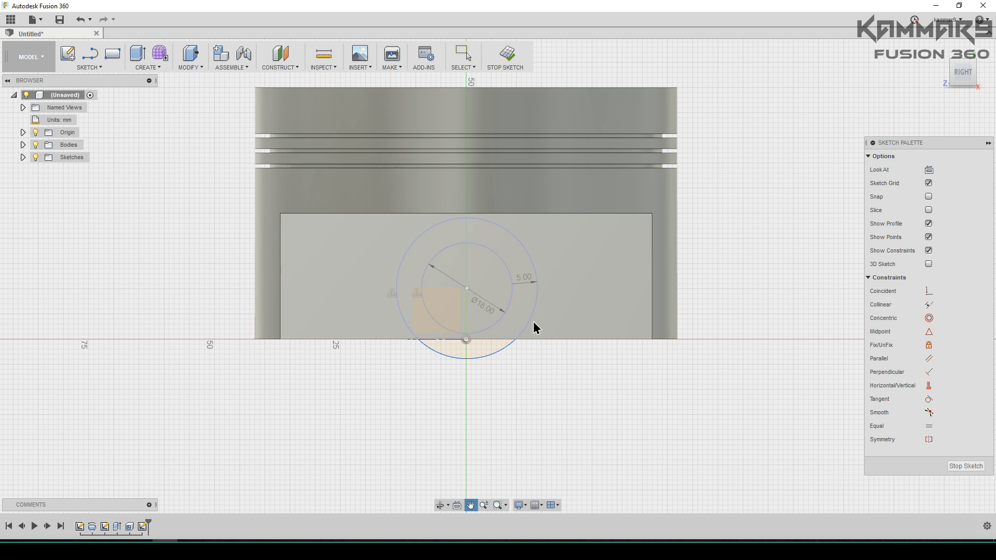
pyautogui.press('l')
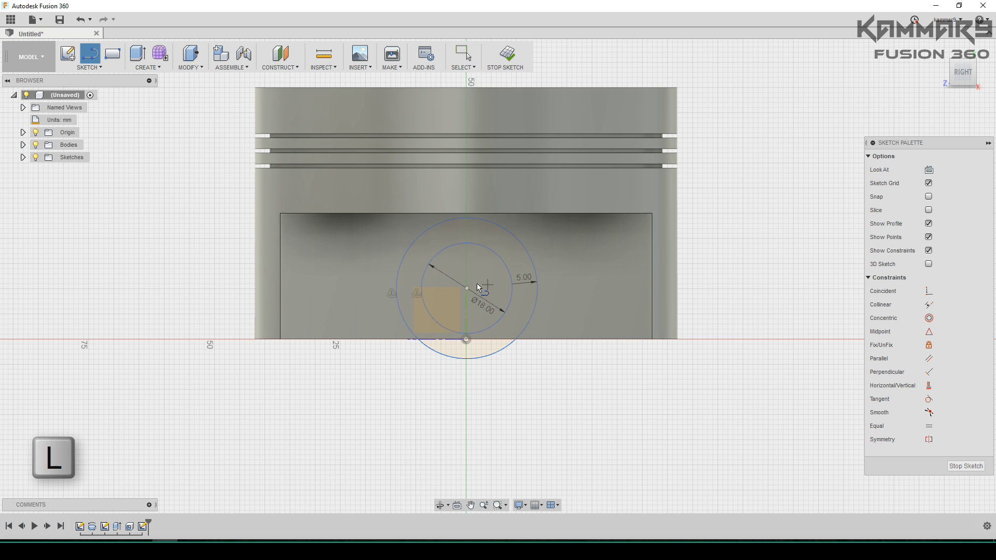
pyautogui.click(467, 289)
pyautogui.click(610, 289)
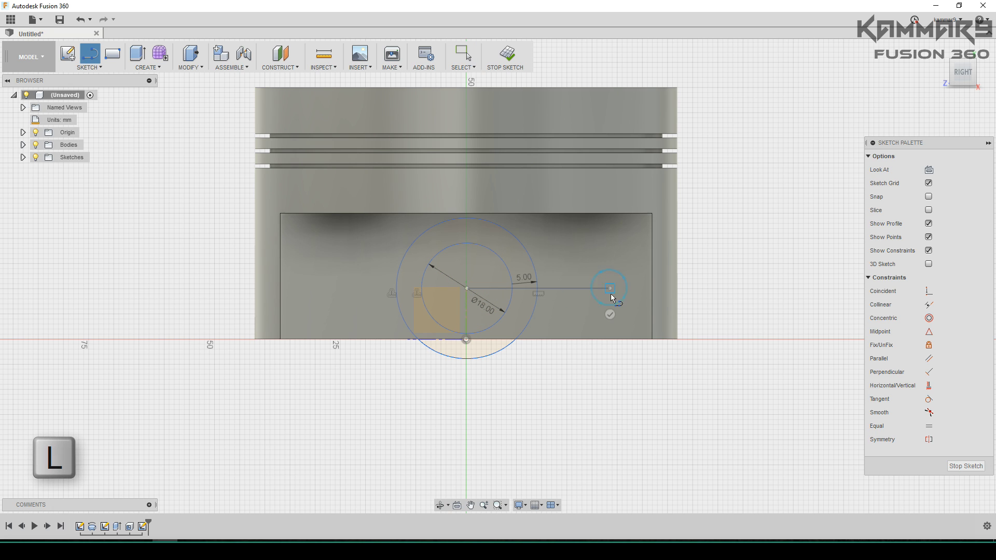
pyautogui.click(610, 328)
pyautogui.click(692, 328)
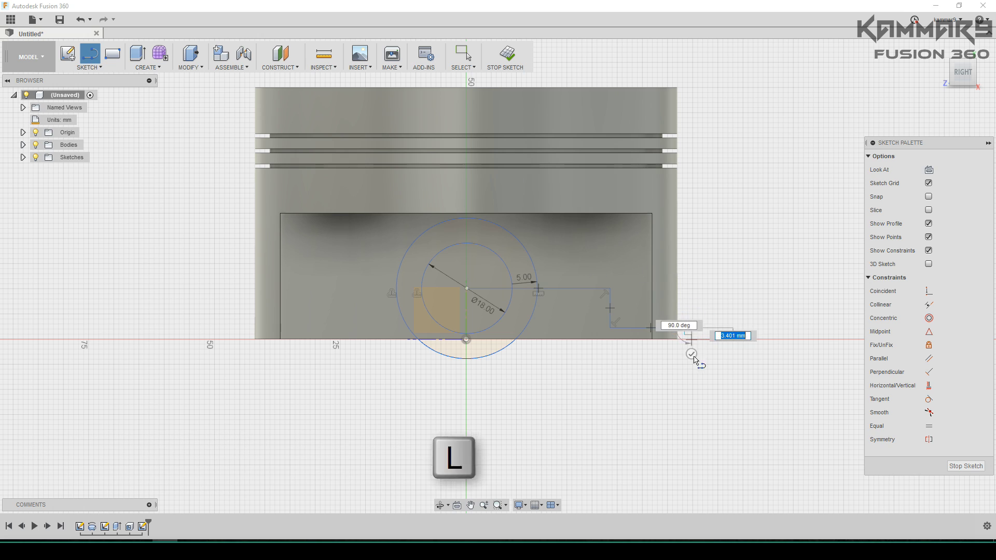
pyautogui.click(693, 386)
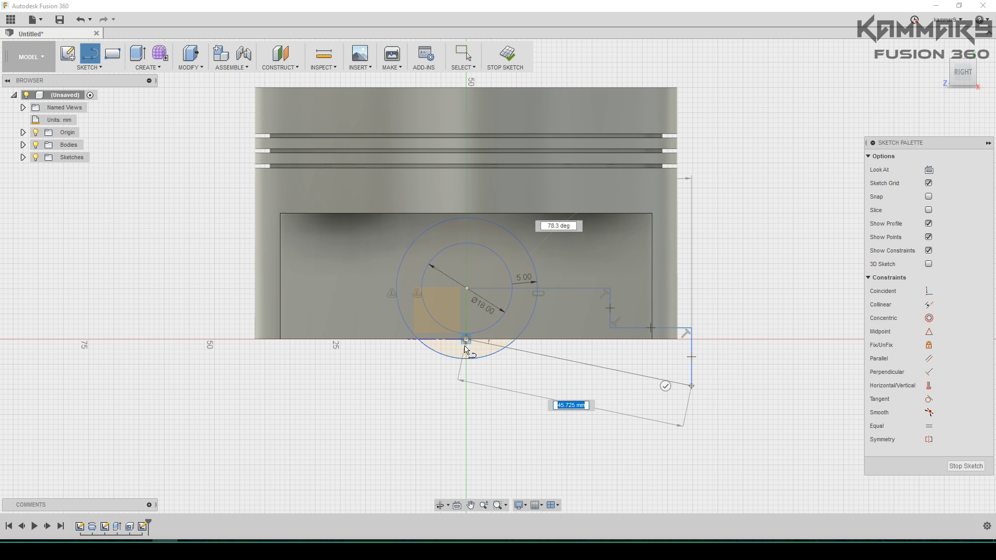
pyautogui.click(465, 395)
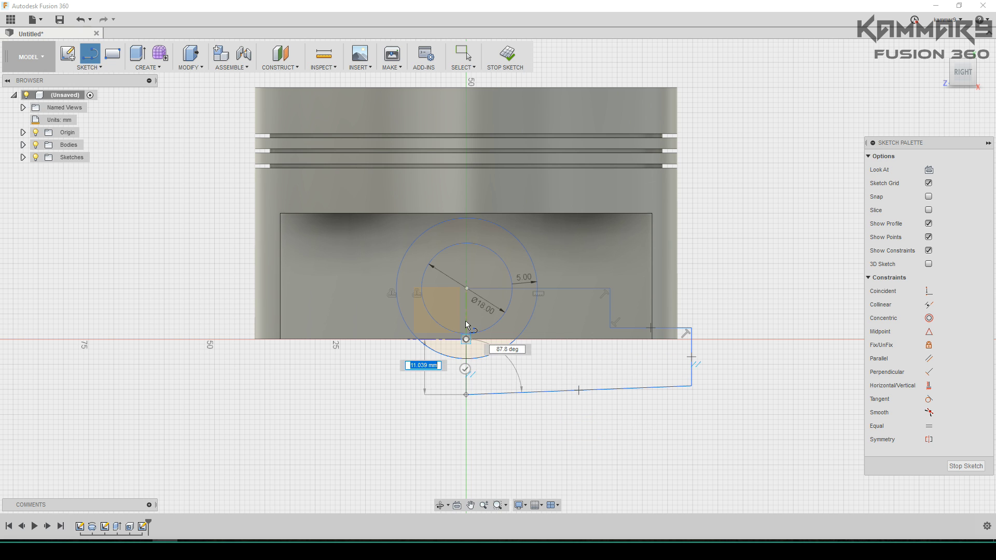
pyautogui.scroll(2, 469, 298)
pyautogui.click(465, 308)
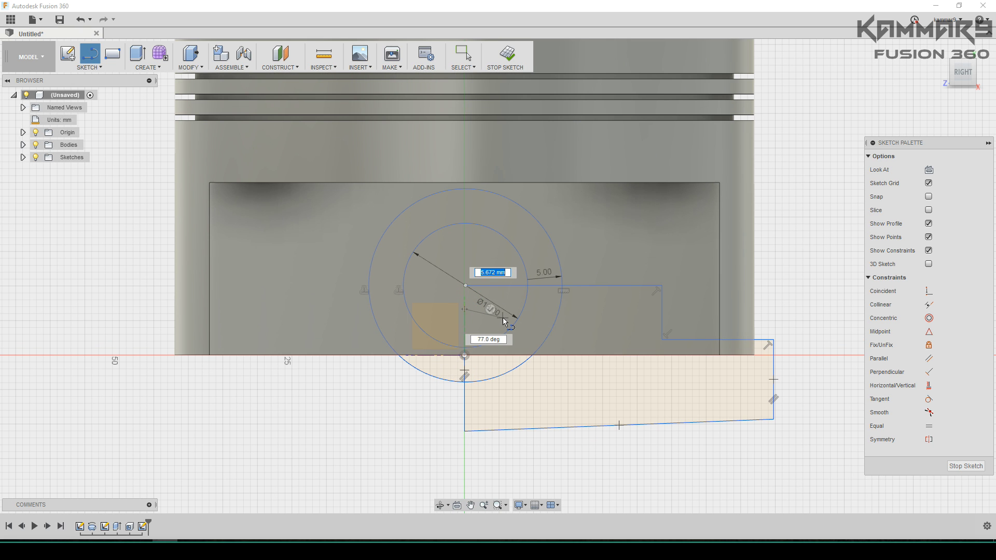
pyautogui.press('Escape')
pyautogui.click(587, 426)
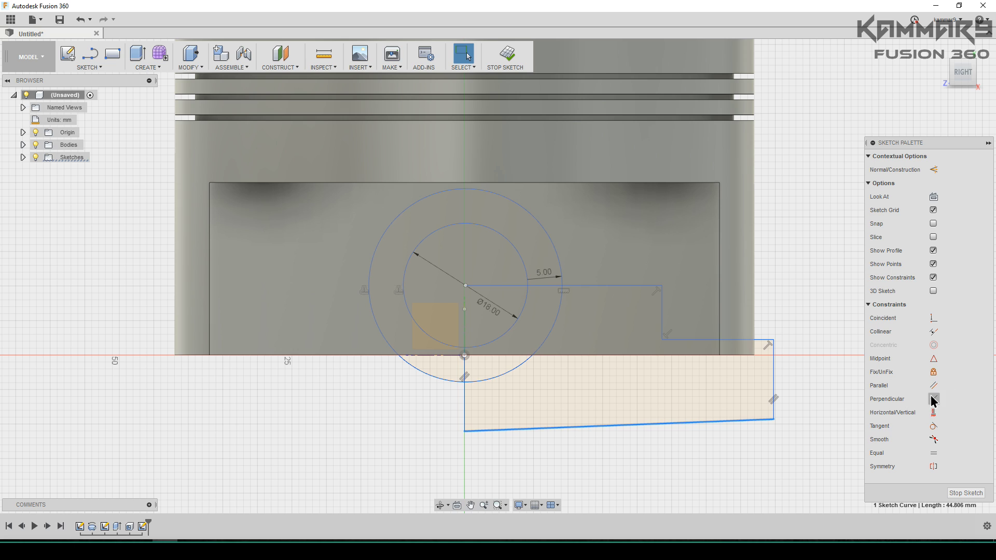
pyautogui.click(933, 412)
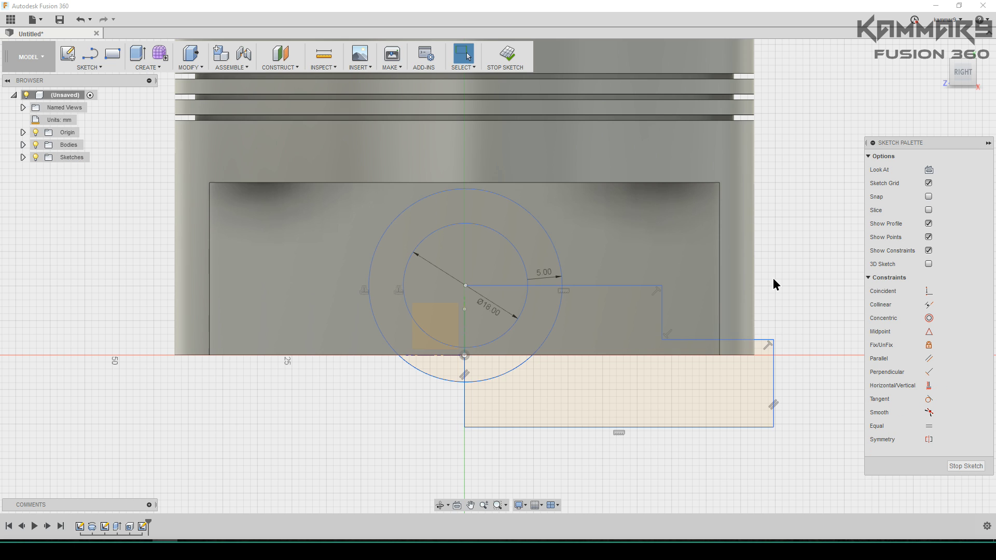
# Dimension the profile's lower step line 2 mm above the piston's bottom edge
pyautogui.moveTo(775, 285); pyautogui.dragTo(726, 327, button='middle')
pyautogui.press('d')
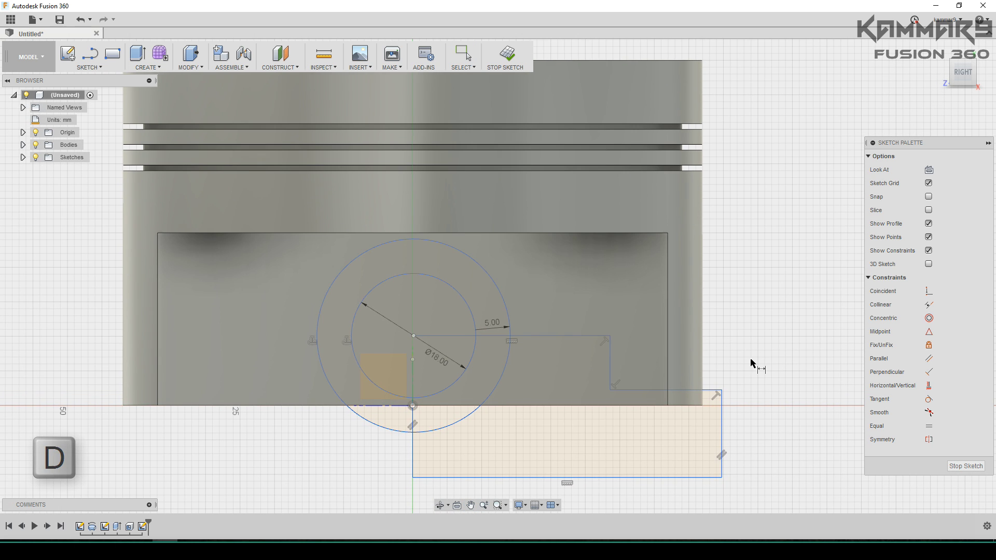
pyautogui.scroll(-1, 749, 316)
pyautogui.click(674, 387)
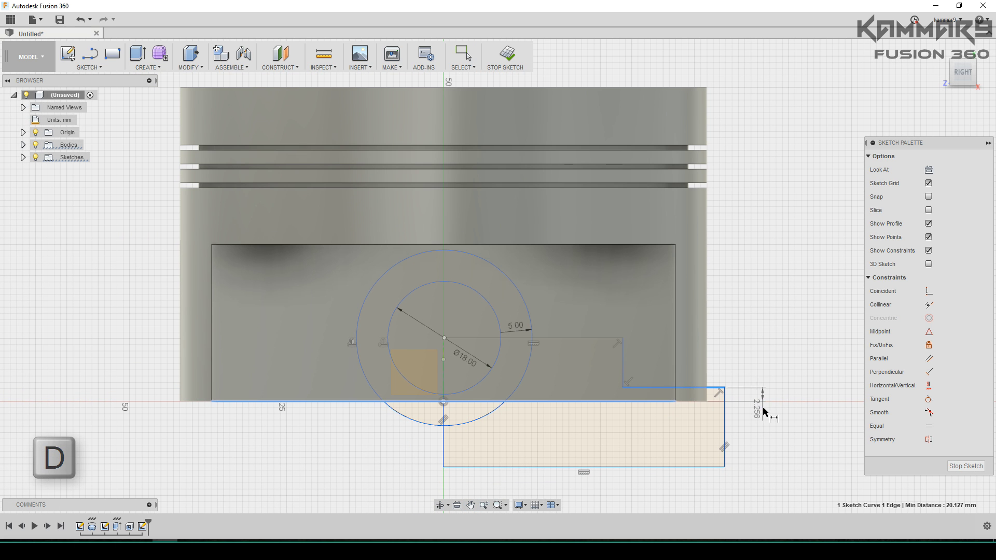
pyautogui.click(763, 406)
pyautogui.press('Escape')
pyautogui.click(763, 408)
pyautogui.write('2')
pyautogui.press('Return')
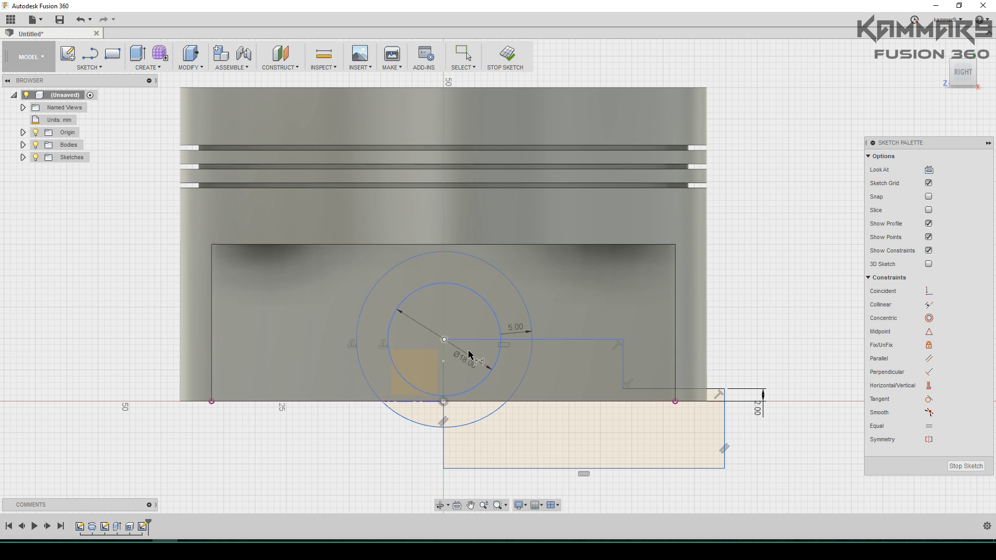
# Dimension the circles' centre 40 mm below the piston's top edge
pyautogui.click(444, 340)
pyautogui.click(560, 87)
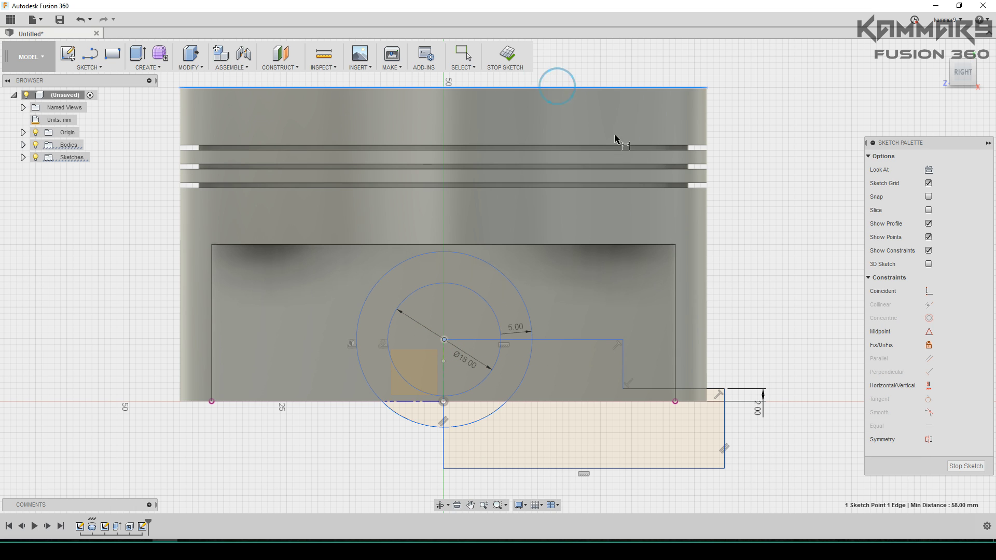
pyautogui.click(769, 207)
pyautogui.write('40')
pyautogui.press('Return')
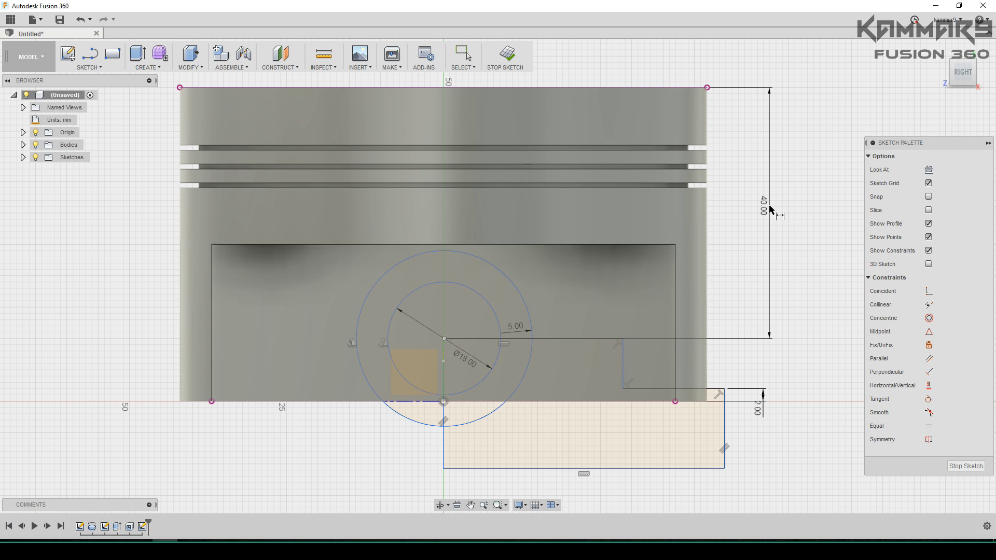
# Set the length of the profile's upper horizontal line to 32 mm
pyautogui.click(575, 338)
pyautogui.click(555, 269)
pyautogui.write('3')
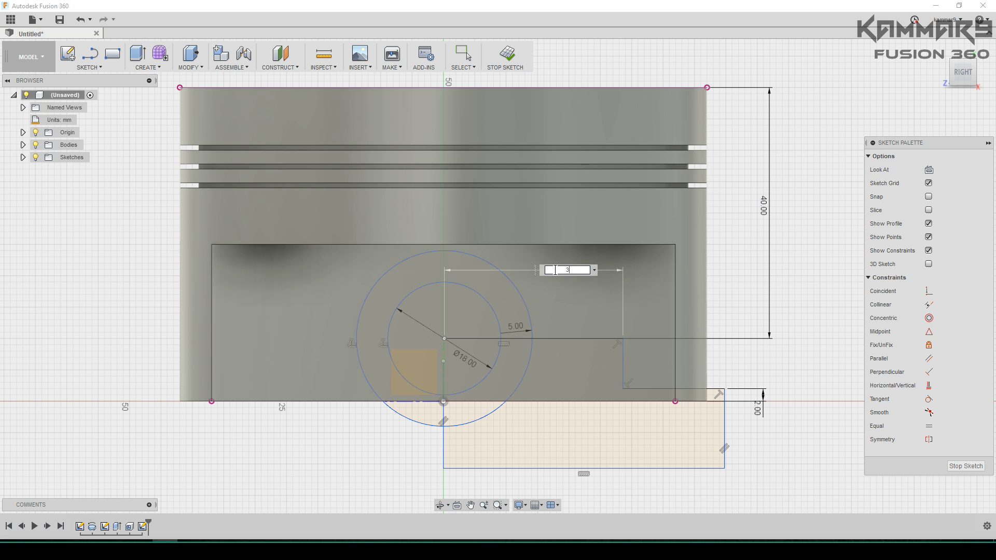
pyautogui.write('2')
pyautogui.press('Return')
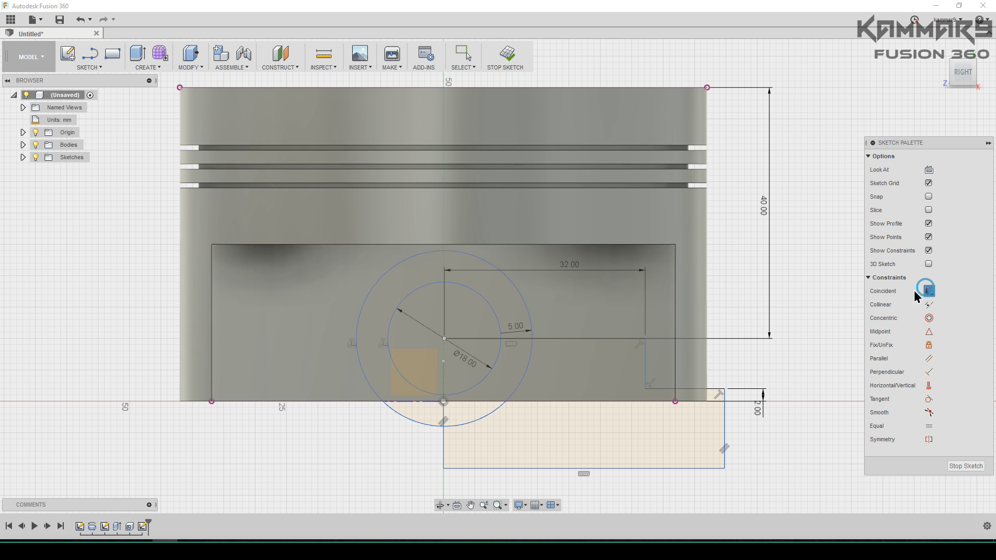
# Make the loose upper end of the profile's vertical centre line coincident with the circles' centre
pyautogui.click(443, 363)
pyautogui.click(444, 339)
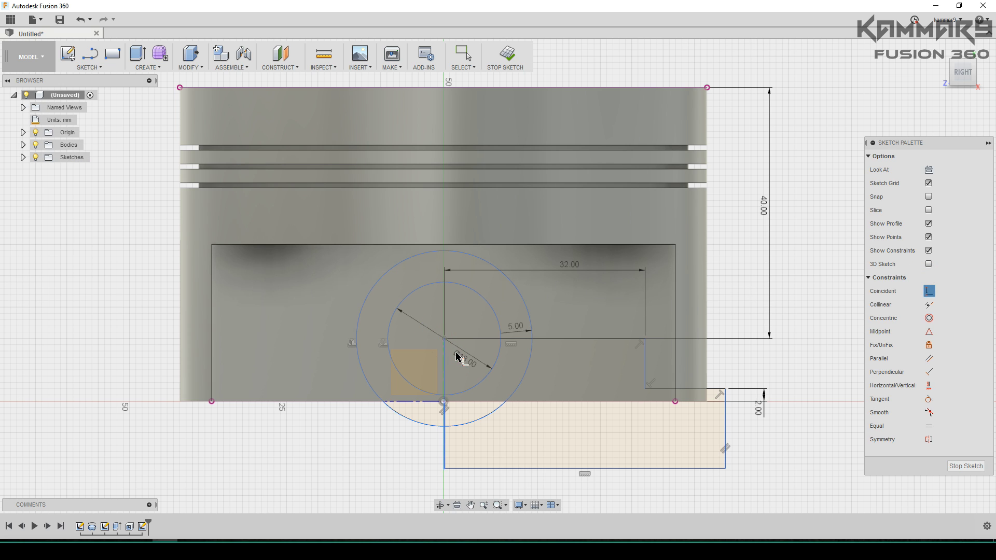
pyautogui.press('Escape')
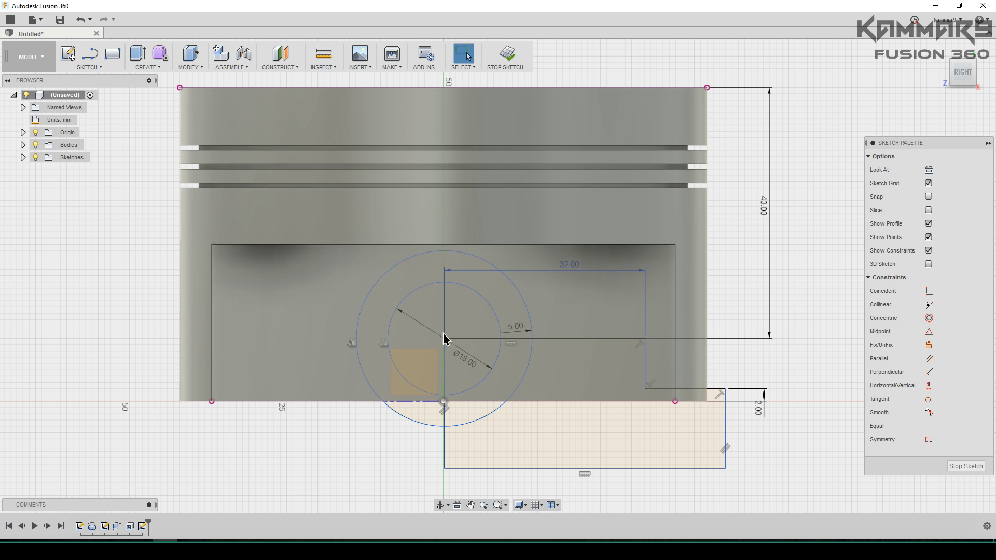
# Check whether the circles' centre can move sideways and align it vertically with the origin using a Horizontal/Vertical constraint
pyautogui.moveTo(445, 339); pyautogui.dragTo(491, 339)
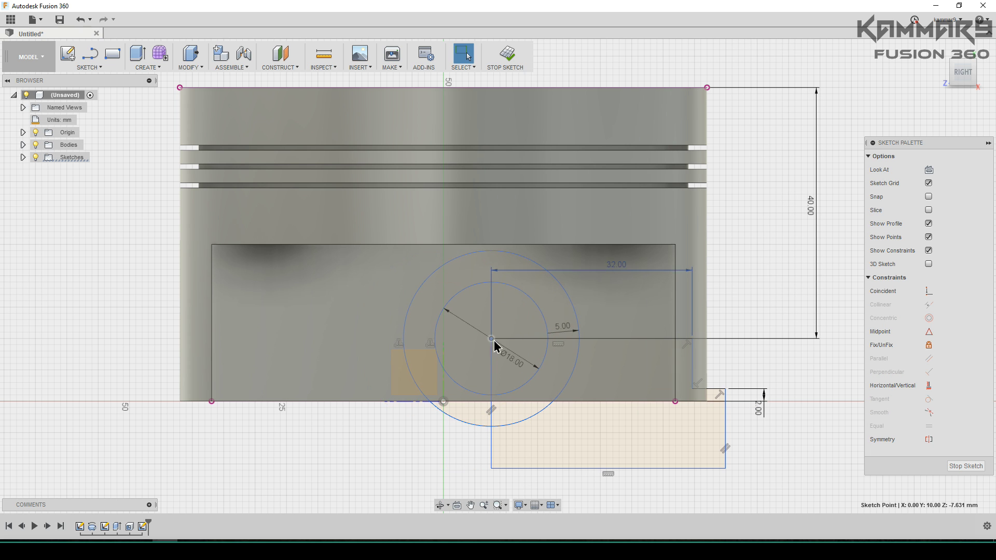
pyautogui.click(782, 373)
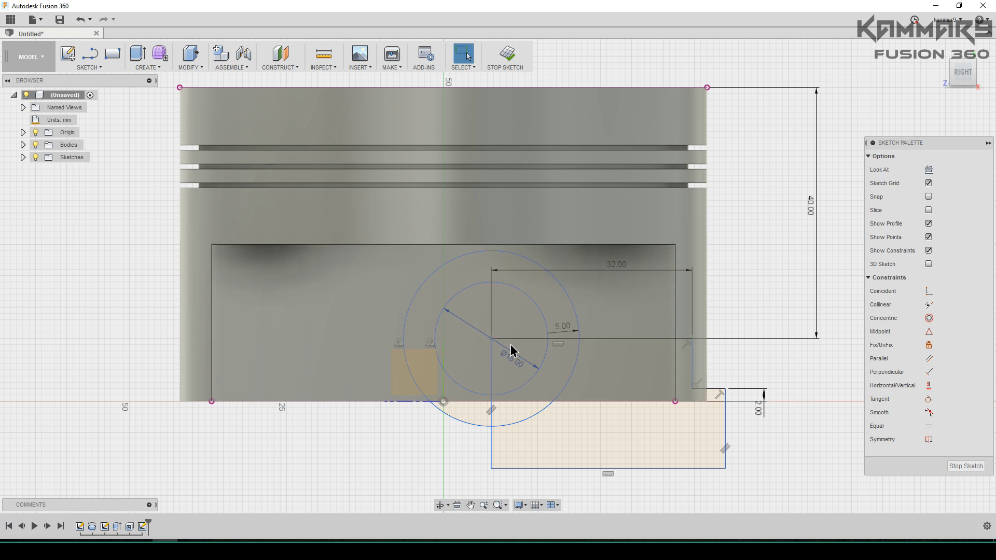
pyautogui.click(929, 385)
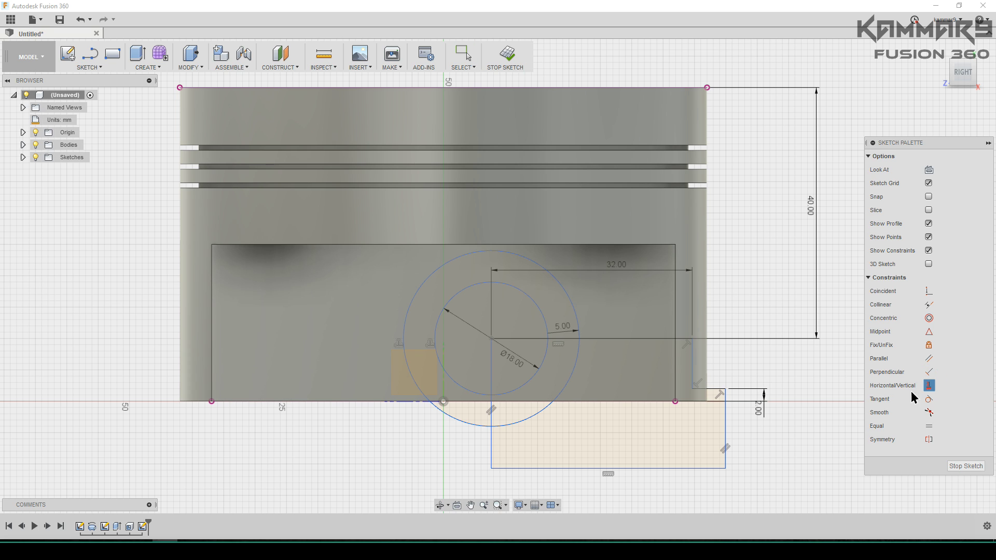
pyautogui.click(491, 341)
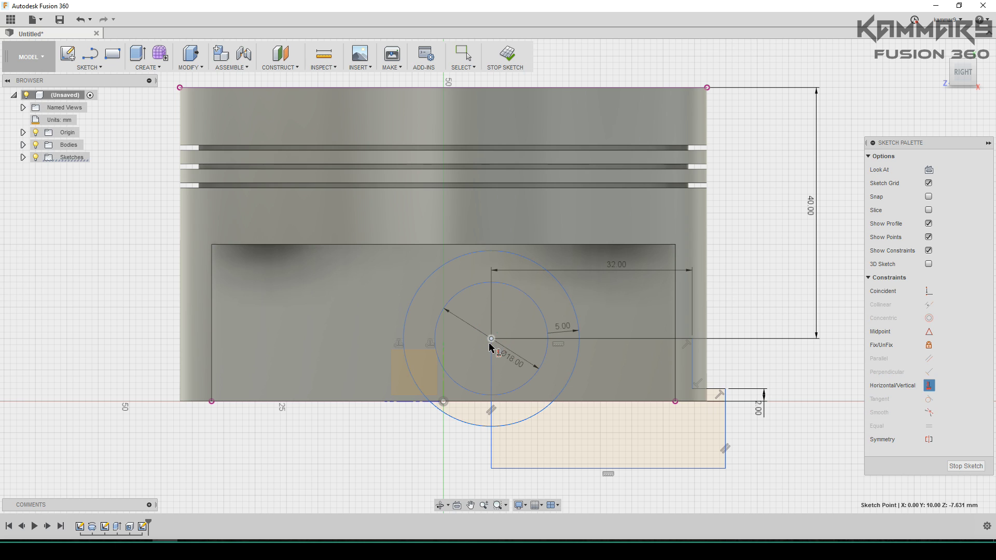
pyautogui.click(444, 403)
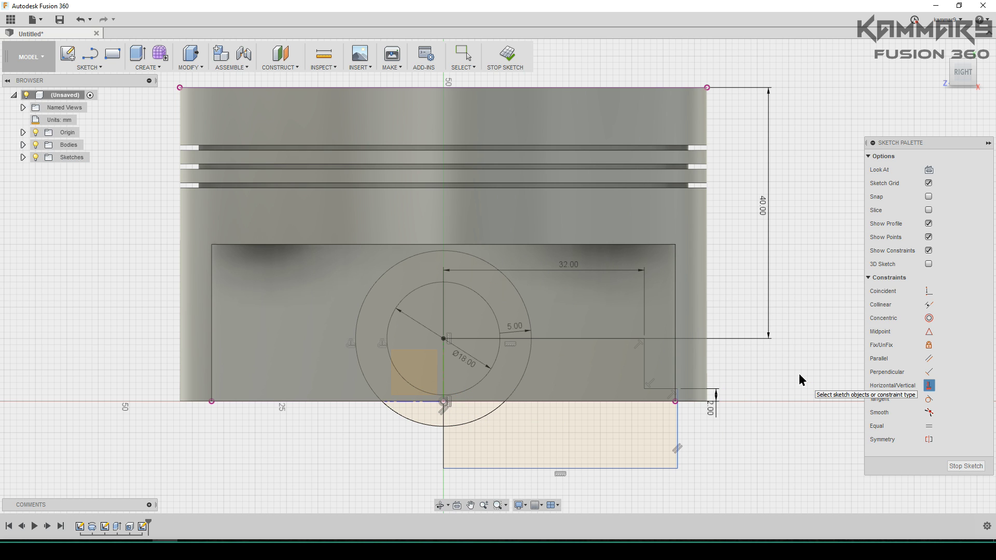
pyautogui.press('Escape')
# Raise the profile's bottom line until the vertical centre line is about 17.6 mm long, and convert that centre line to construction
pyautogui.moveTo(593, 468)
pyautogui.mouseDown()
pyautogui.moveTo(592, 442)
pyautogui.moveTo(597, 460)
pyautogui.mouseUp()
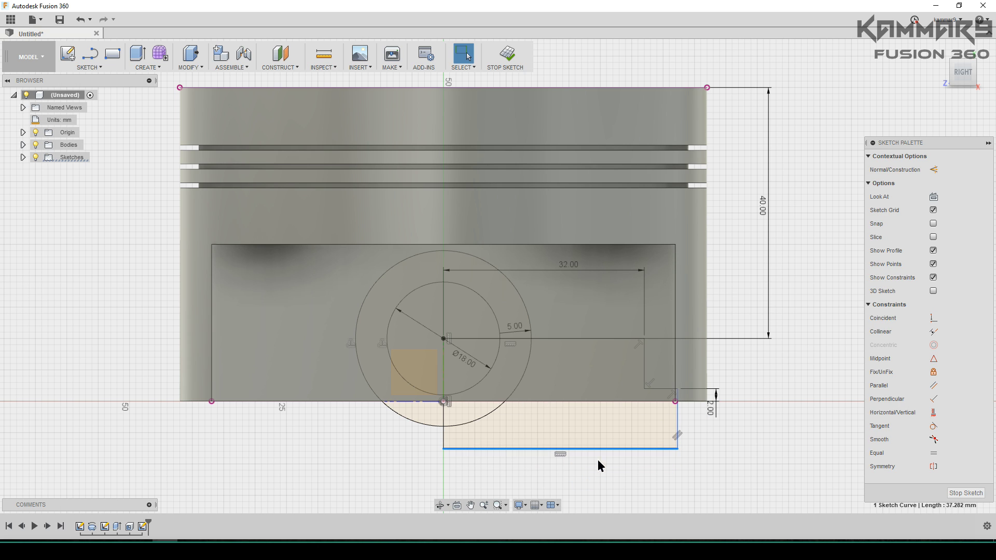
pyautogui.click(598, 459)
pyautogui.click(443, 436)
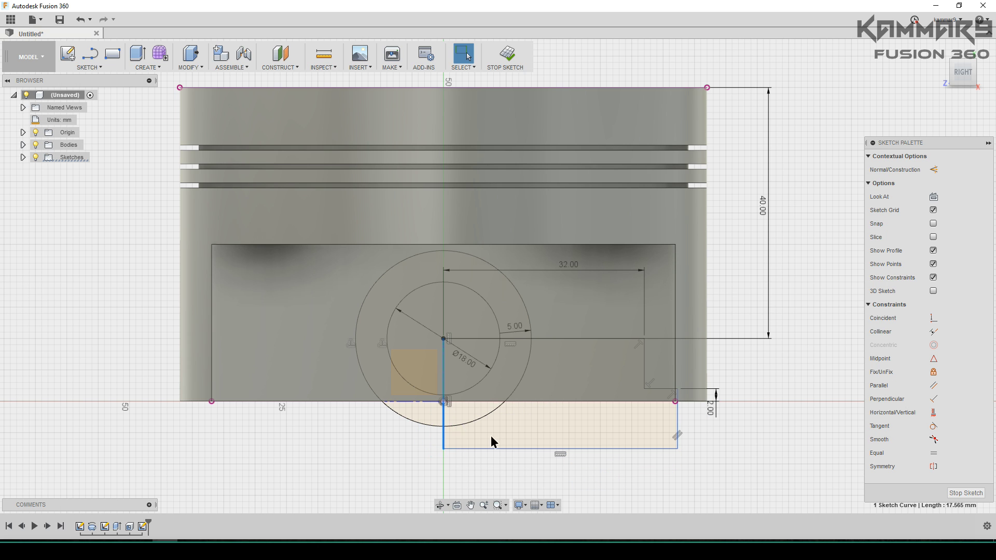
pyautogui.click(934, 170)
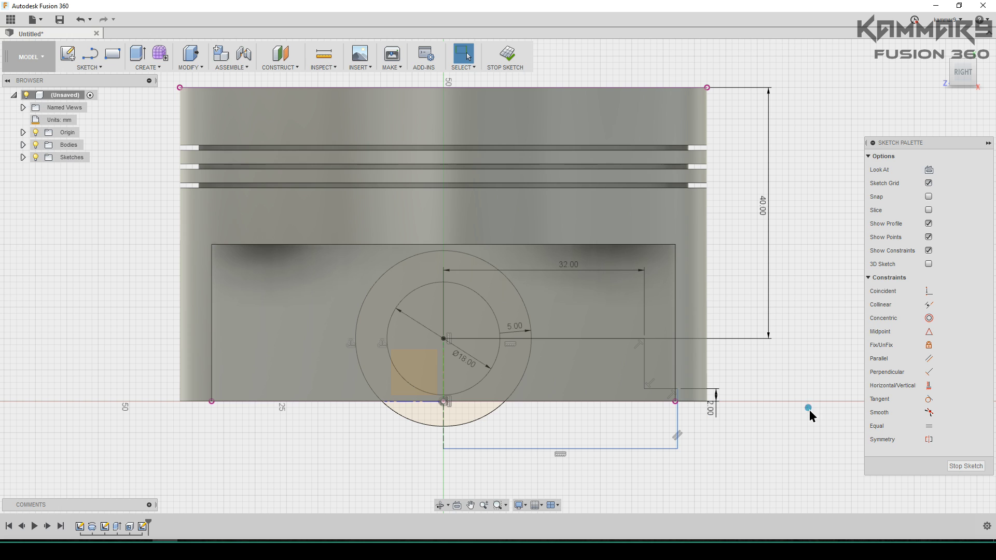
# Mirror the five stepped profile lines about the vertical construction line, and widen the profile's lower section beyond both sides of the piston
pyautogui.click(596, 449)
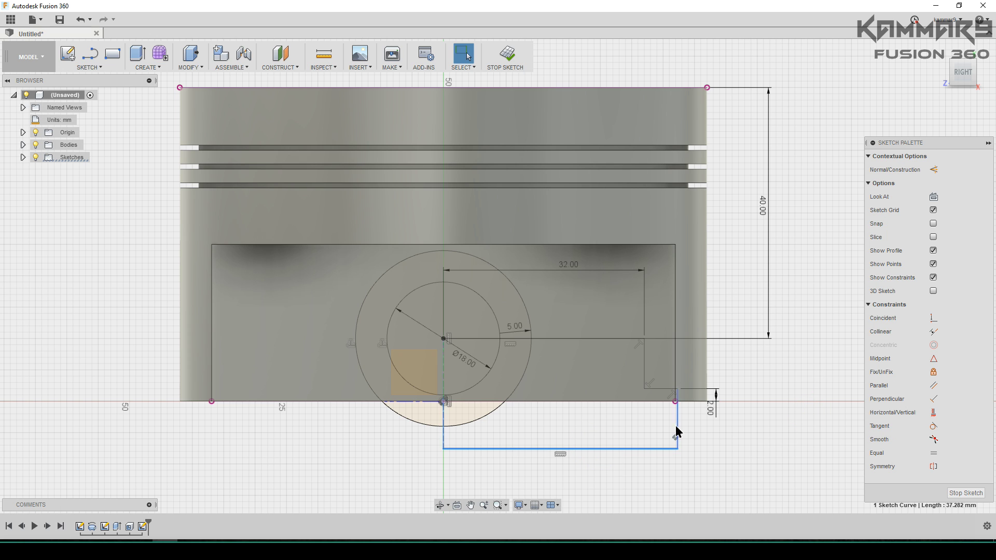
pyautogui.keyDown('ctrl'); pyautogui.click(675, 410); pyautogui.keyUp('ctrl')
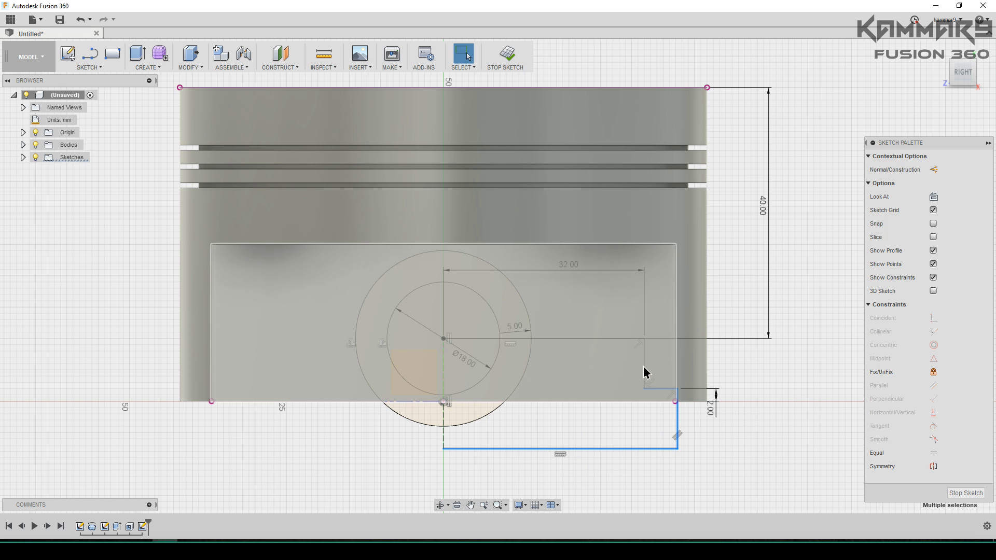
pyautogui.keyDown('ctrl'); pyautogui.click(627, 341); pyautogui.keyUp('ctrl')
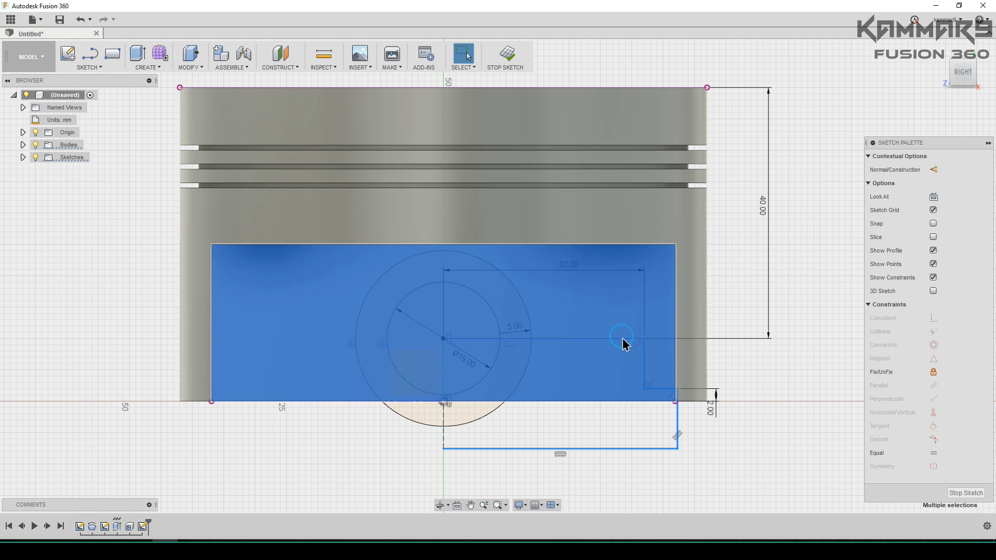
pyautogui.keyDown('ctrl'); pyautogui.click(624, 339); pyautogui.keyUp('ctrl')
pyautogui.keyDown('ctrl'); pyautogui.click(610, 341); pyautogui.keyUp('ctrl')
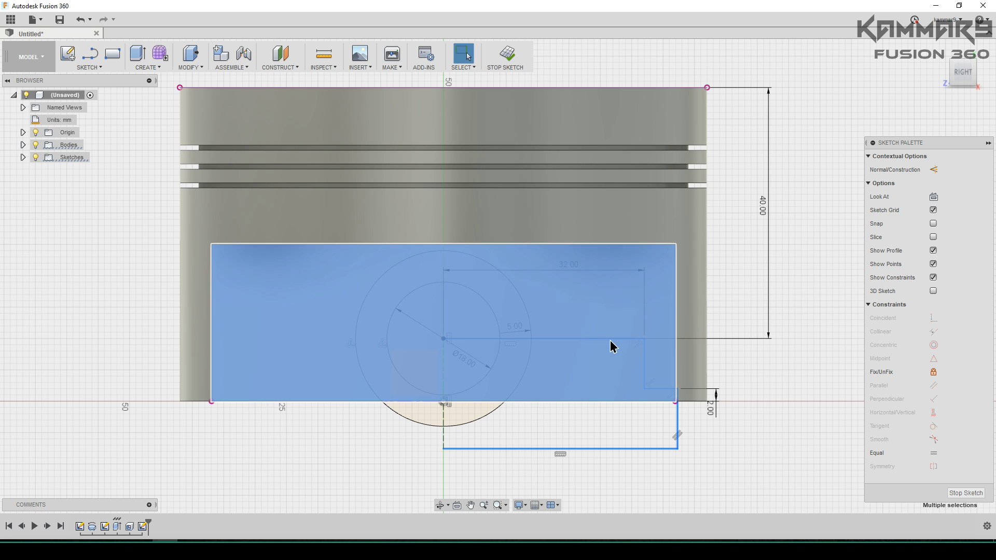
pyautogui.keyDown('ctrl'); pyautogui.click(612, 344); pyautogui.keyUp('ctrl')
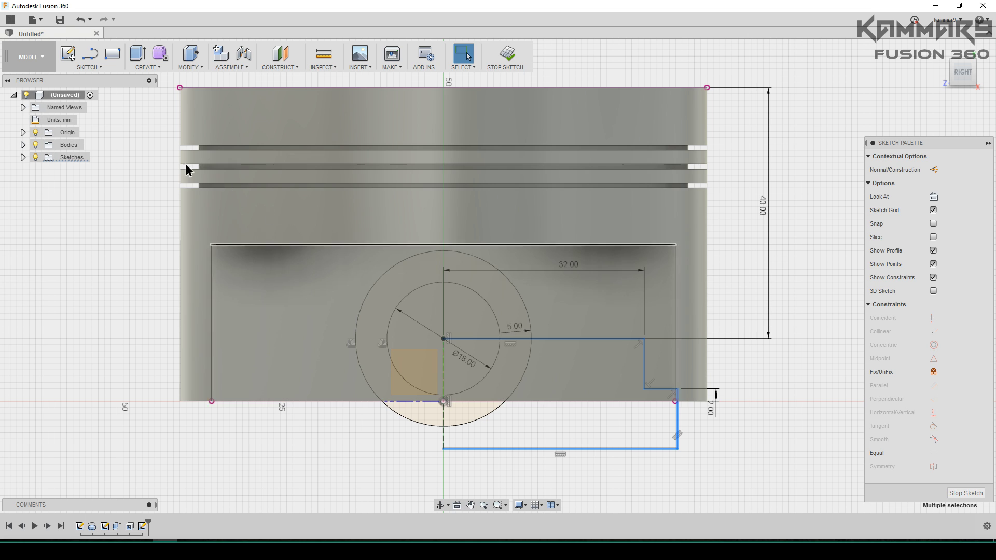
pyautogui.click(92, 68)
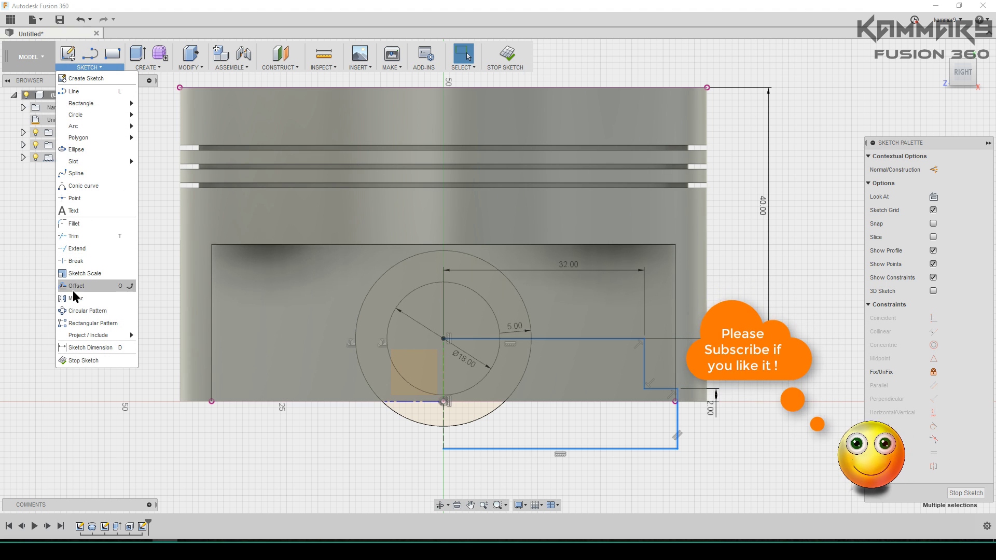
pyautogui.click(74, 299)
pyautogui.click(254, 222)
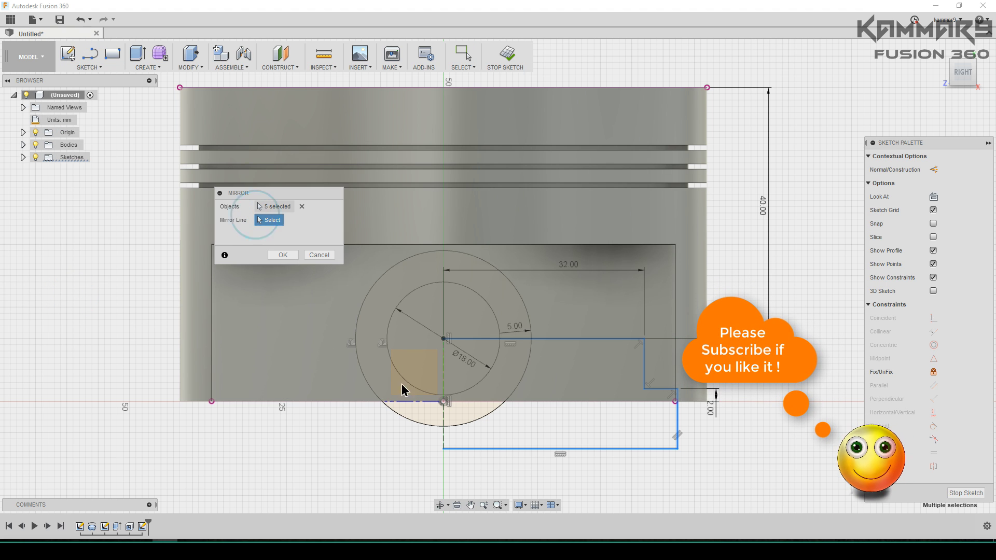
pyautogui.click(443, 387)
pyautogui.click(283, 255)
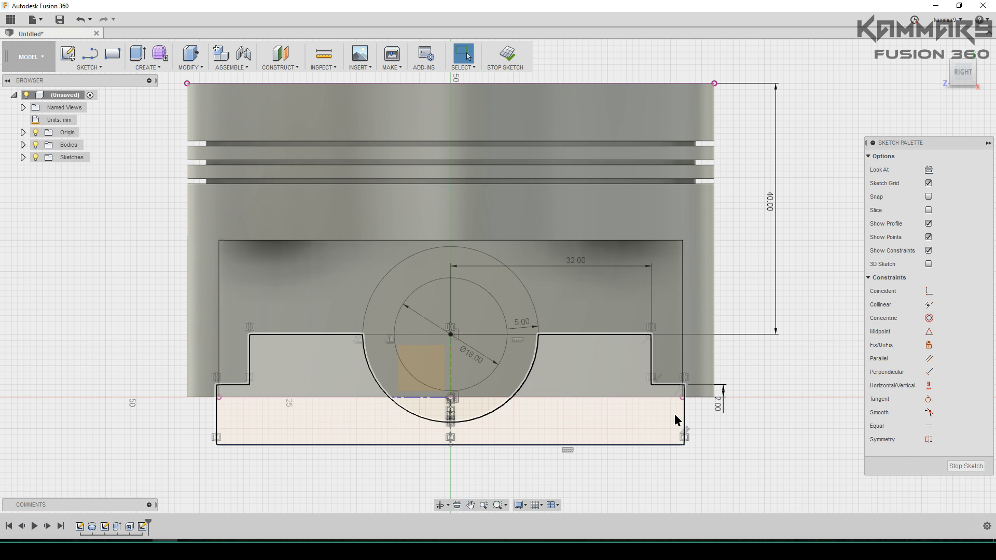
pyautogui.moveTo(685, 410)
pyautogui.mouseDown()
pyautogui.moveTo(752, 417)
pyautogui.moveTo(712, 413)
pyautogui.moveTo(740, 415)
pyautogui.mouseUp()
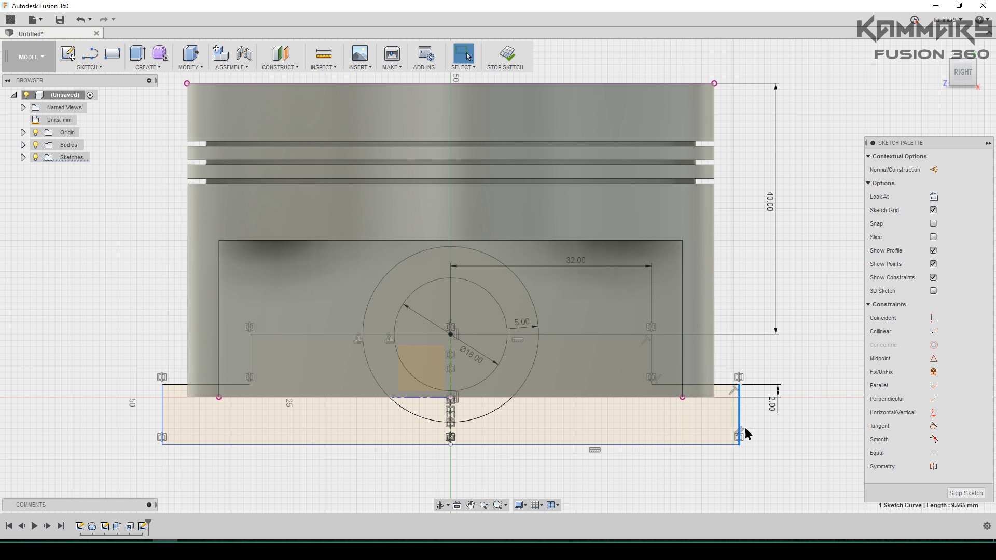
pyautogui.click(781, 440)
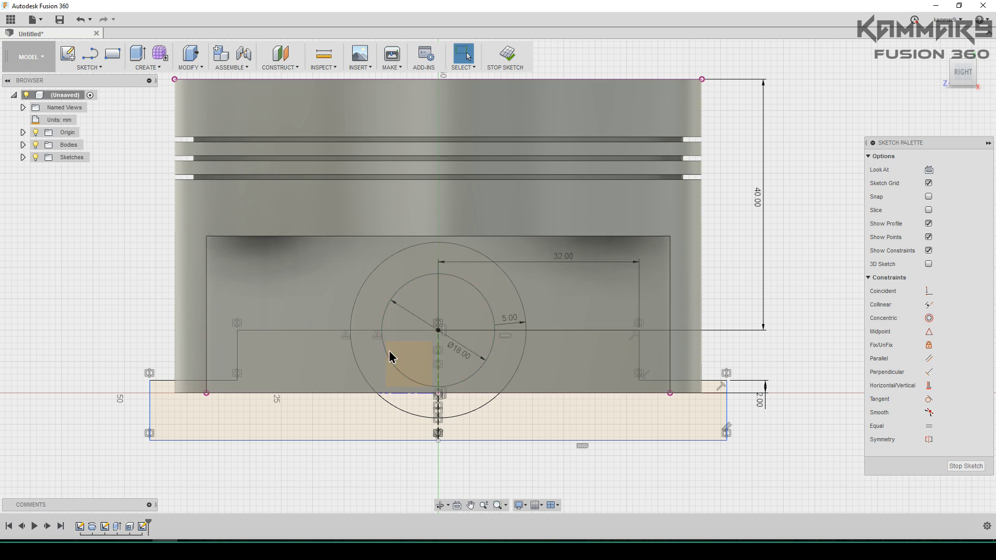
# Extrude the stepped profile and the pin-hole circle as a symmetric cut of about 36.4 mm through the lower part of the piston
pyautogui.press('q')
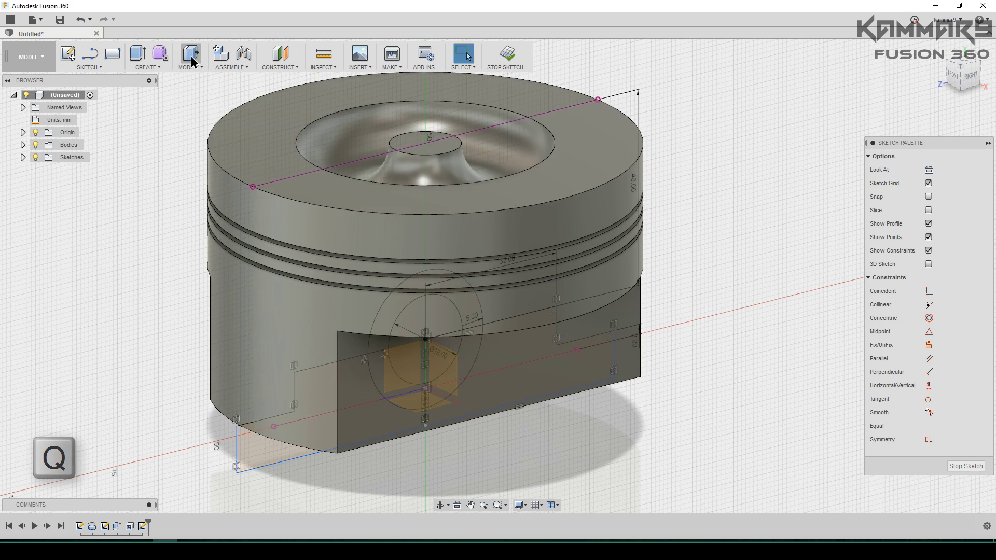
pyautogui.click(228, 464)
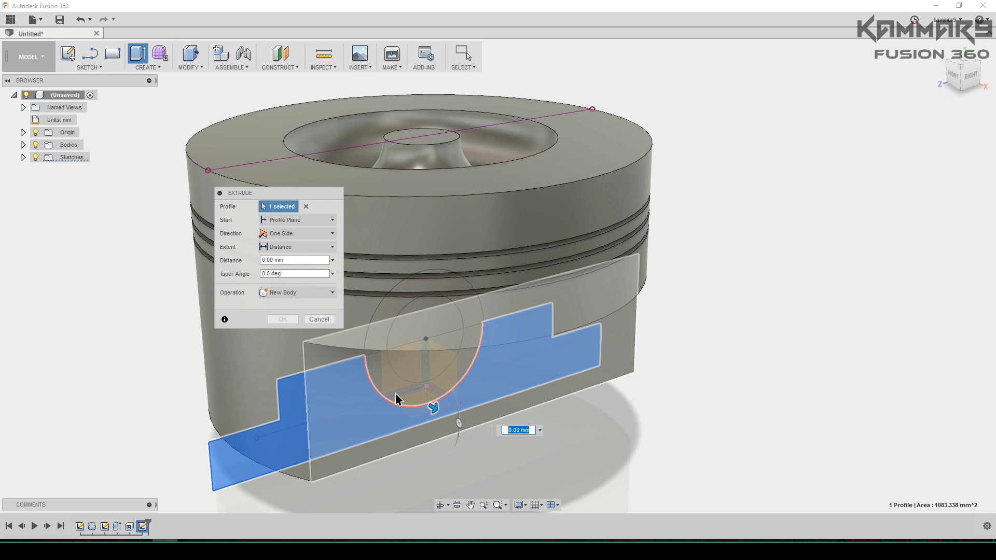
pyautogui.keyDown('shift'); pyautogui.moveTo(396, 402); pyautogui.dragTo(410, 314, button='middle'); pyautogui.keyUp('shift')
pyautogui.click(397, 351)
pyautogui.click(410, 313)
pyautogui.keyDown('shift'); pyautogui.moveTo(352, 352); pyautogui.dragTo(423, 323, button='middle'); pyautogui.keyUp('shift')
pyautogui.moveTo(423, 323); pyautogui.dragTo(613, 366)
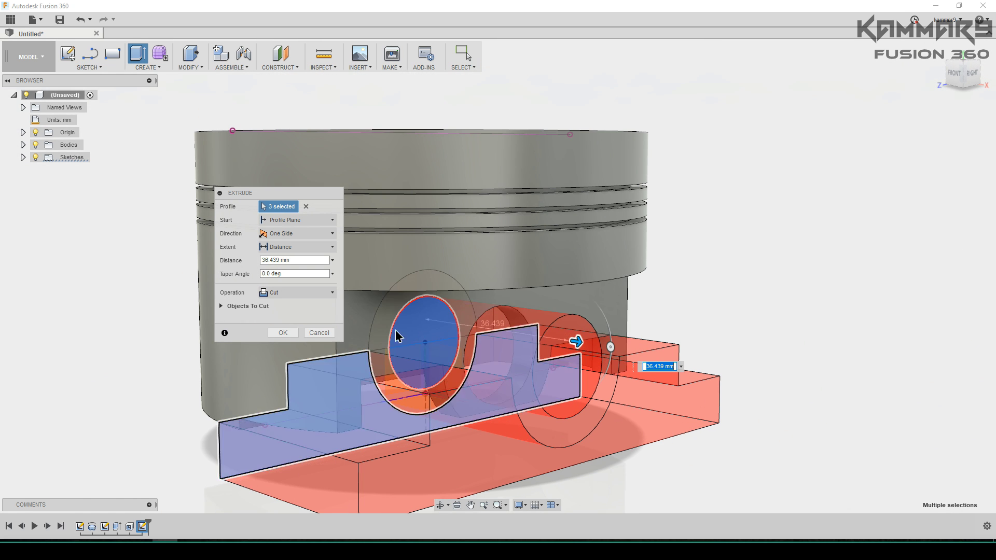
pyautogui.click(298, 234)
pyautogui.click(294, 272)
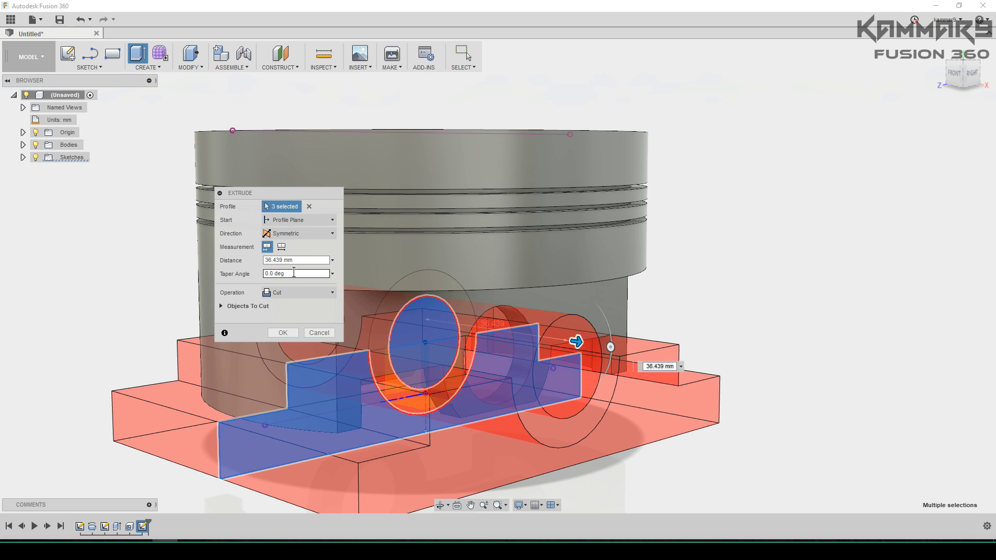
pyautogui.click(289, 333)
# On the flat outer face around the pin hole, sketch a circle concentric with the hole through the corner of the boss's flat underside
pyautogui.keyDown('shift'); pyautogui.moveTo(322, 345); pyautogui.dragTo(559, 381, button='middle'); pyautogui.keyUp('shift')
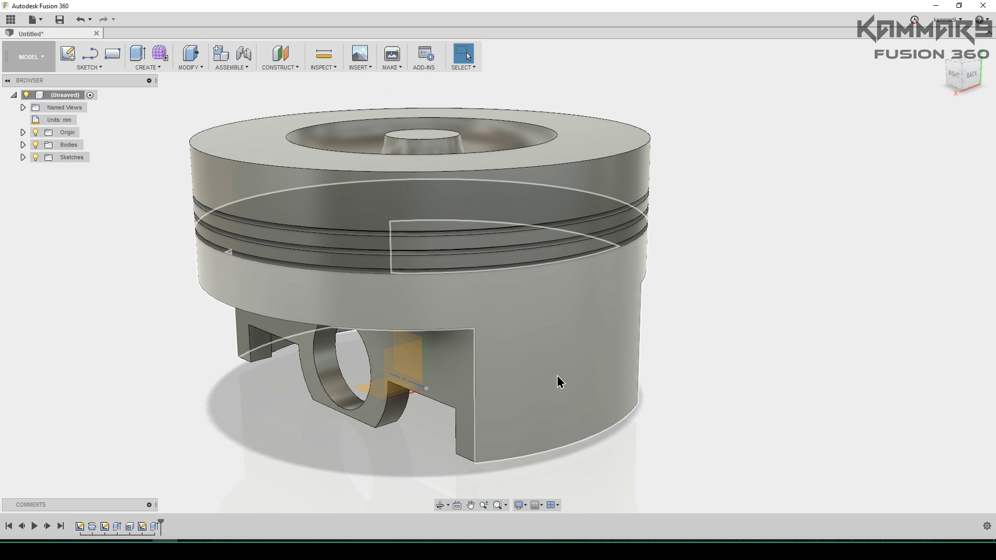
pyautogui.moveTo(378, 436); pyautogui.dragTo(541, 304, button='middle')
pyautogui.scroll(3, 521, 314)
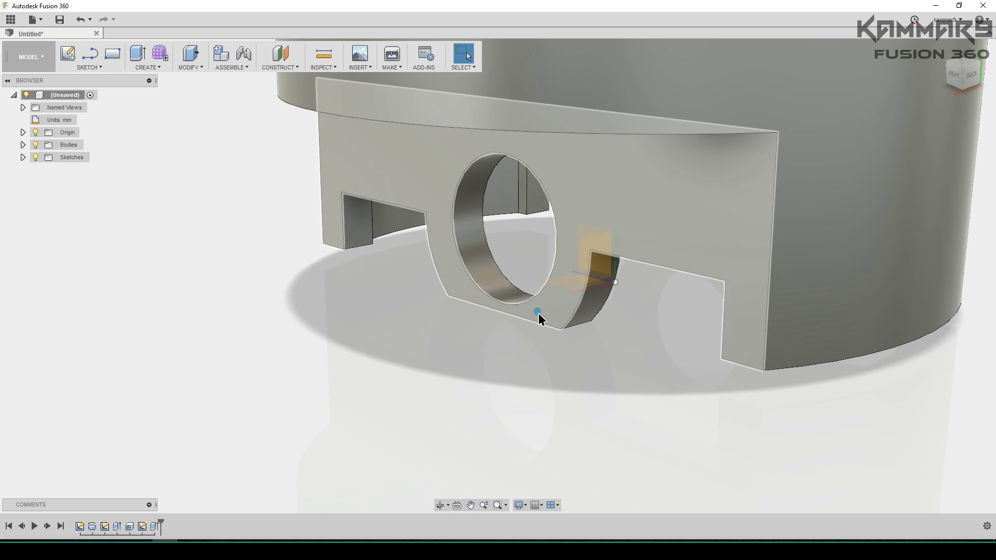
pyautogui.click(539, 319)
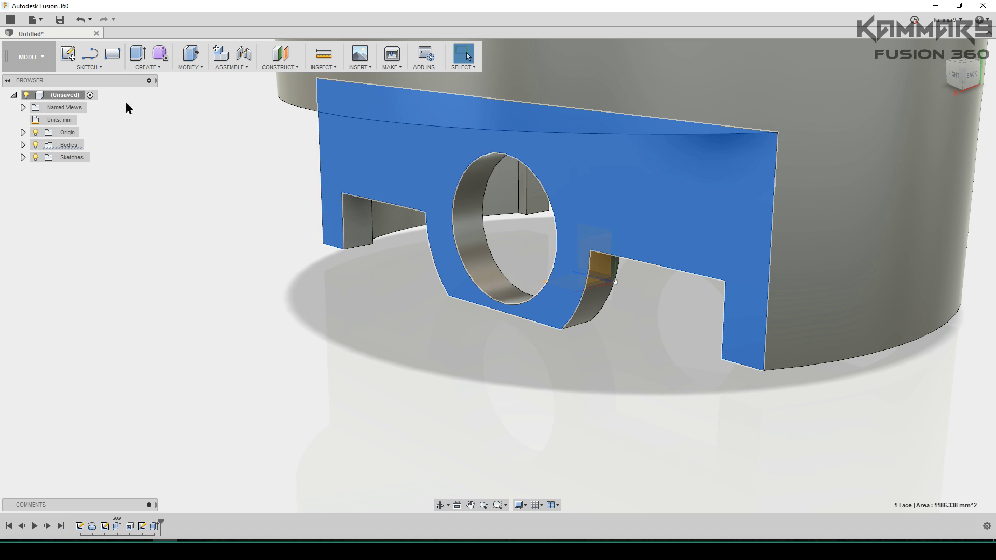
pyautogui.click(70, 55)
pyautogui.press('c')
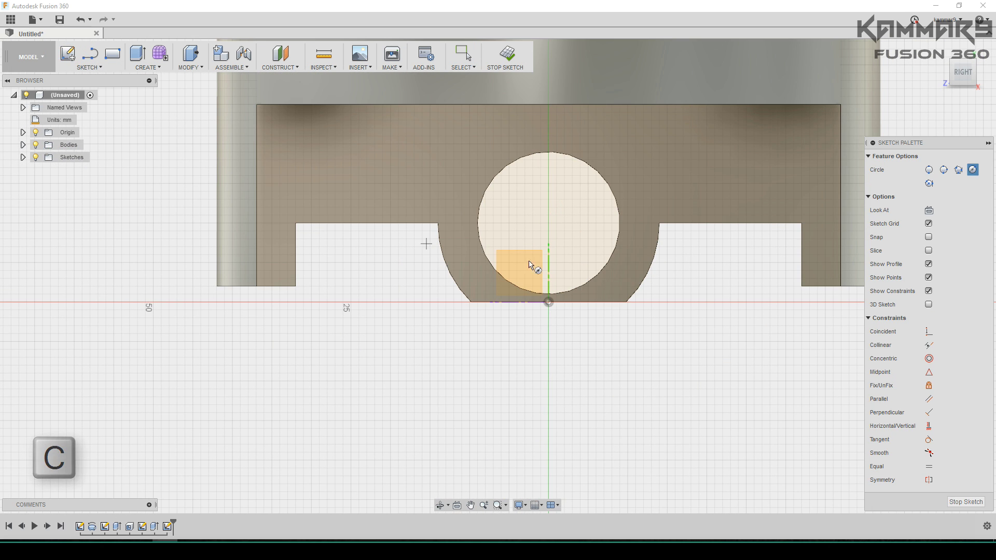
pyautogui.click(549, 223)
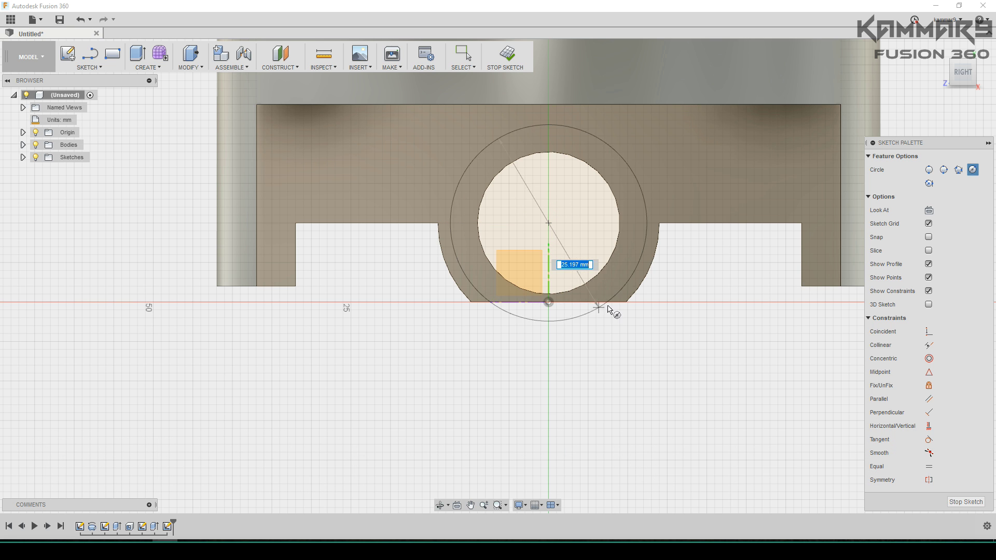
pyautogui.click(628, 304)
pyautogui.keyDown('shift'); pyautogui.moveTo(623, 327); pyautogui.dragTo(554, 337, button='middle'); pyautogui.keyUp('shift')
pyautogui.press('Escape')
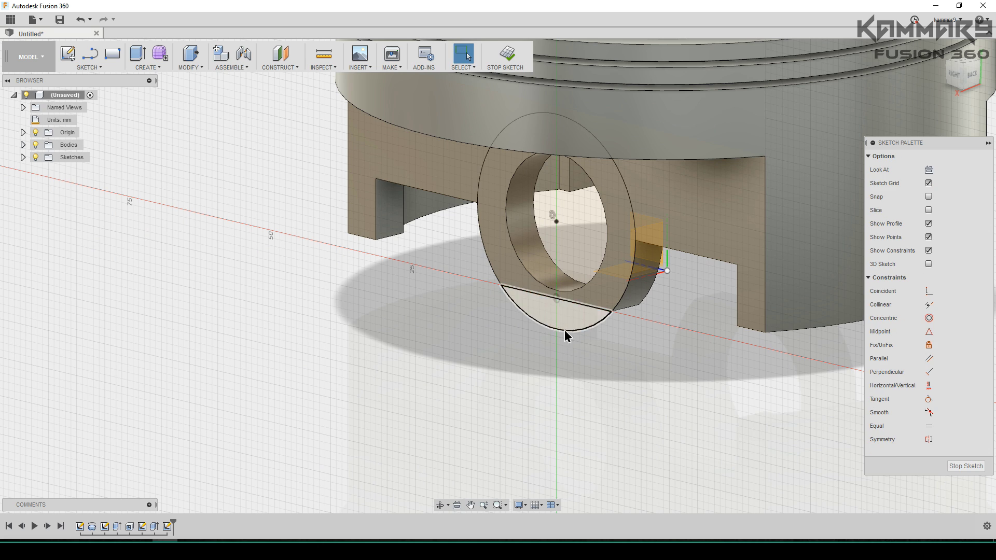
# Extrude the circular segment below the boss's flat underside by -5 mm and join it to the piston
pyautogui.click(545, 317)
pyautogui.press('q')
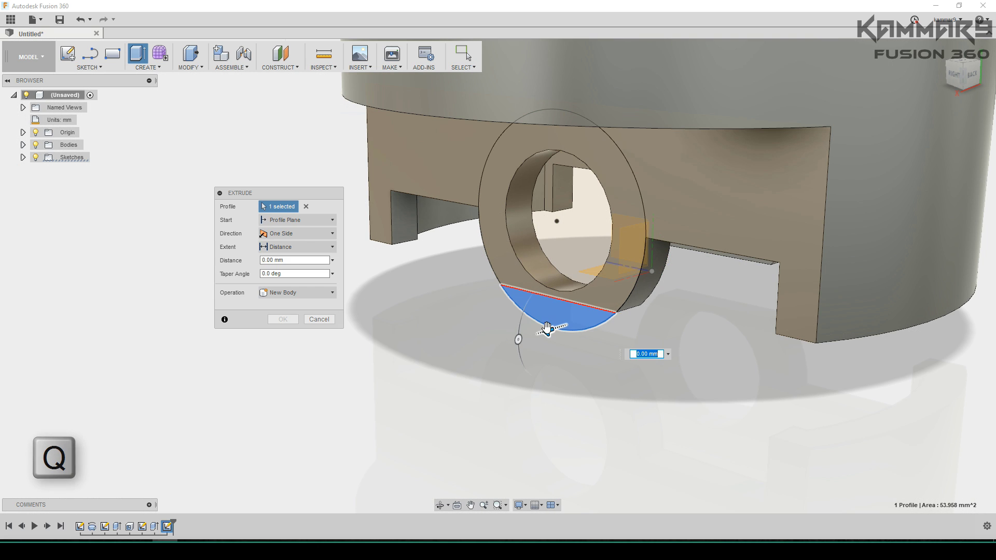
pyautogui.moveTo(548, 327); pyautogui.dragTo(587, 317)
pyautogui.click(299, 256)
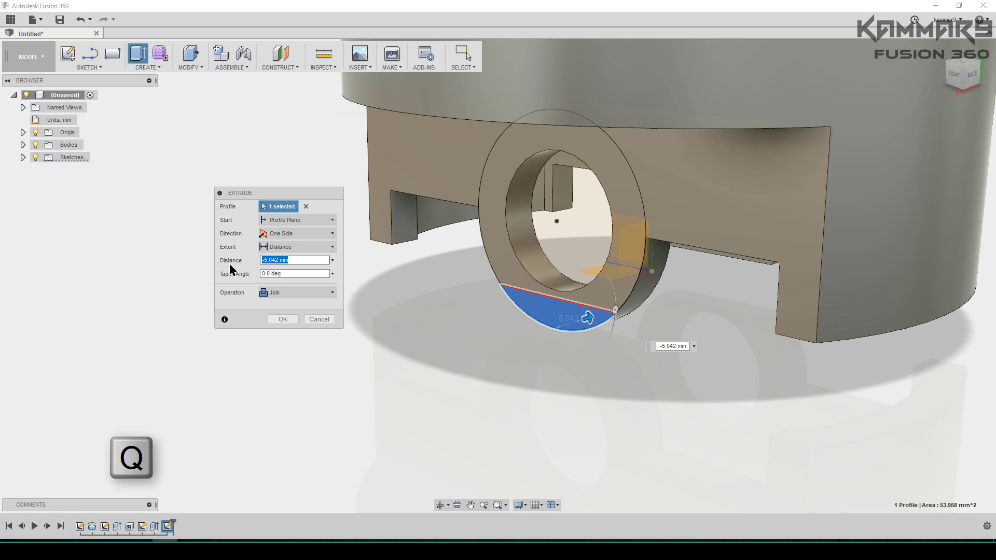
pyautogui.write('-5')
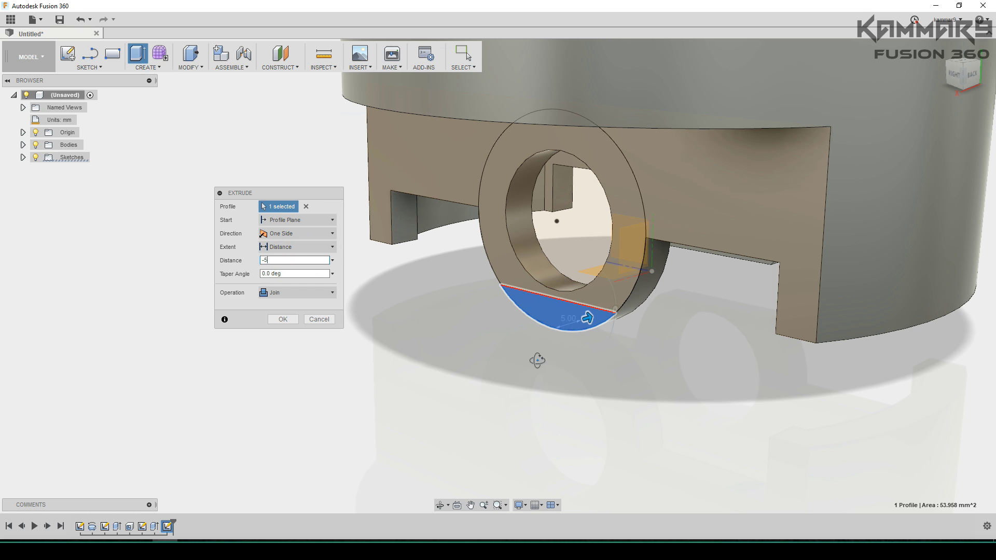
pyautogui.keyDown('shift'); pyautogui.moveTo(536, 358); pyautogui.dragTo(548, 320, button='middle'); pyautogui.keyUp('shift')
pyautogui.click(282, 320)
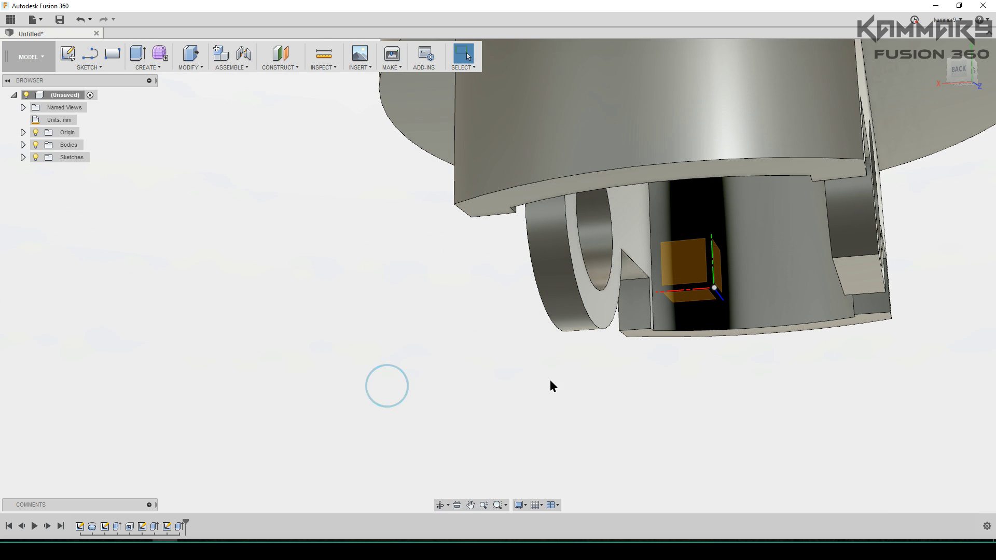
# On the inner face of the rounded boss, sketch a circle concentric with the pin hole and matching the boss's outer radius
pyautogui.keyDown('shift'); pyautogui.moveTo(550, 381); pyautogui.dragTo(524, 314, button='middle'); pyautogui.keyUp('shift')
pyautogui.click(572, 299)
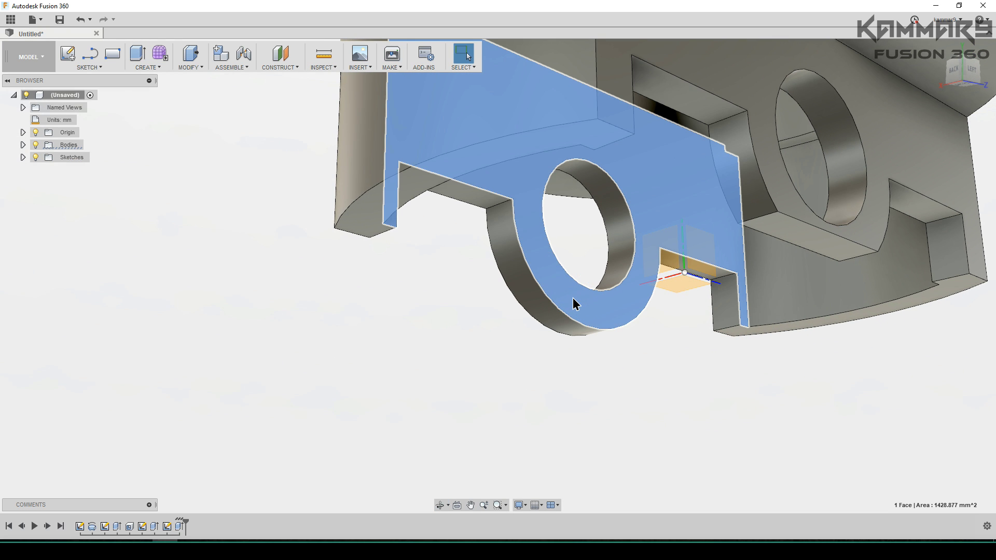
pyautogui.press('c')
pyautogui.moveTo(478, 324)
pyautogui.keyDown('shift'); pyautogui.mouseDown(button='middle')
pyautogui.moveTo(514, 284)
pyautogui.moveTo(447, 218)
pyautogui.moveTo(435, 182)
pyautogui.mouseUp(button='middle'); pyautogui.keyUp('shift')
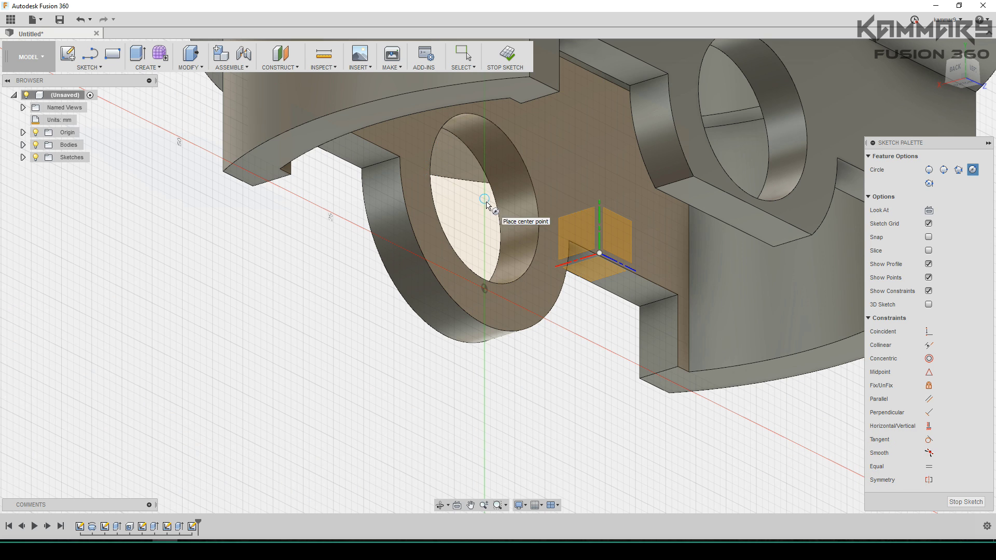
pyautogui.moveTo(495, 282); pyautogui.dragTo(502, 290, button='middle')
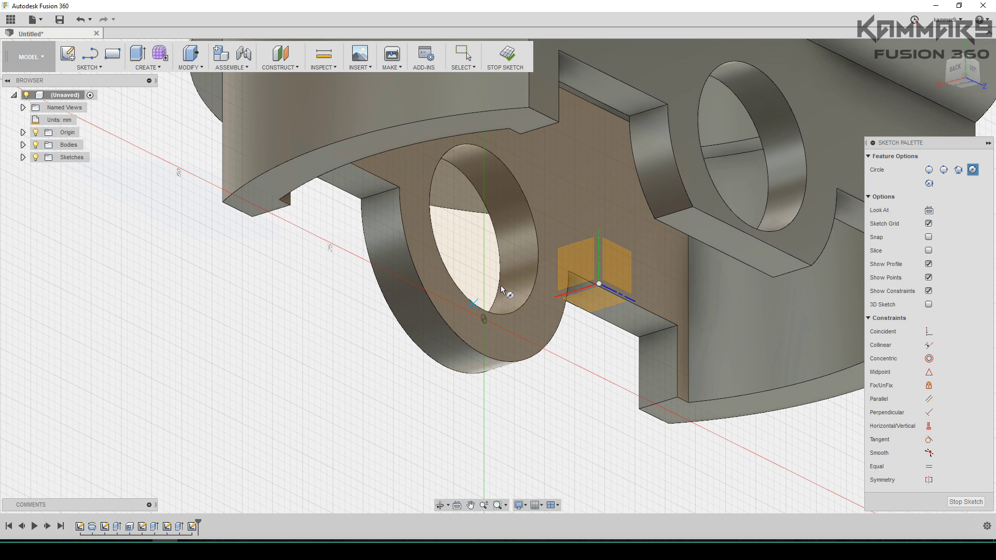
pyautogui.click(484, 231)
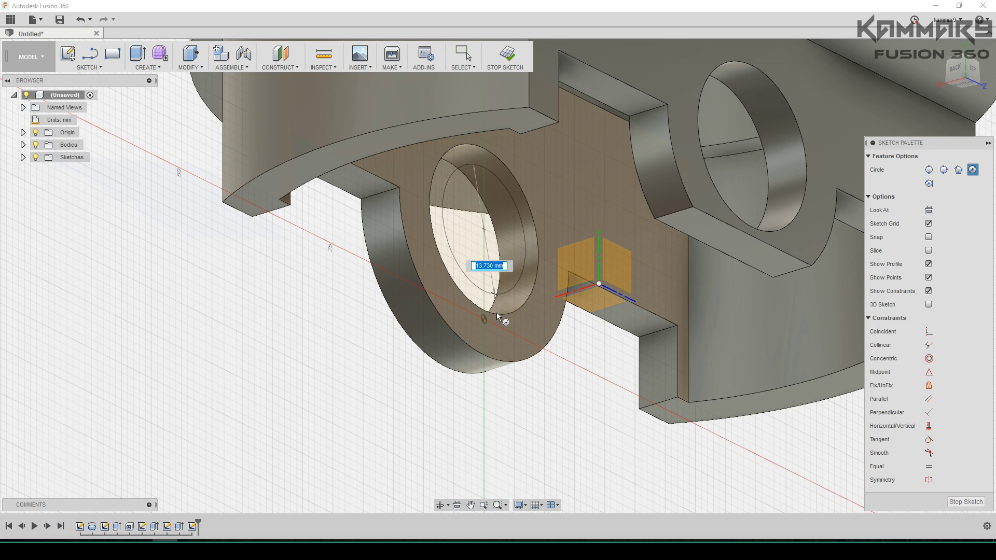
pyautogui.click(400, 189)
pyautogui.keyDown('shift'); pyautogui.moveTo(391, 328); pyautogui.dragTo(393, 328, button='middle'); pyautogui.keyUp('shift')
pyautogui.press('Escape')
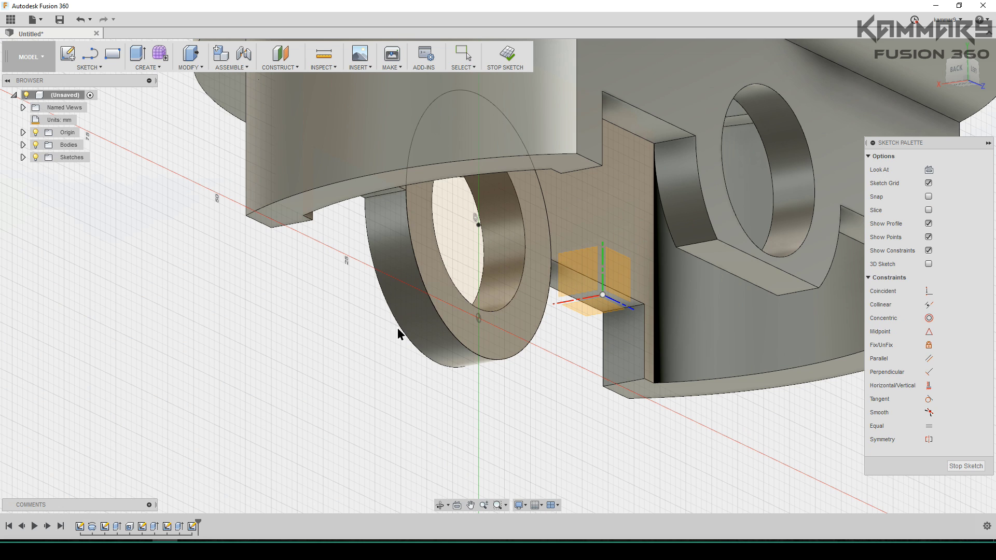
# Extrude the ring around the pin hole 5 mm inward and join it to the piston
pyautogui.click(474, 330)
pyautogui.press('q')
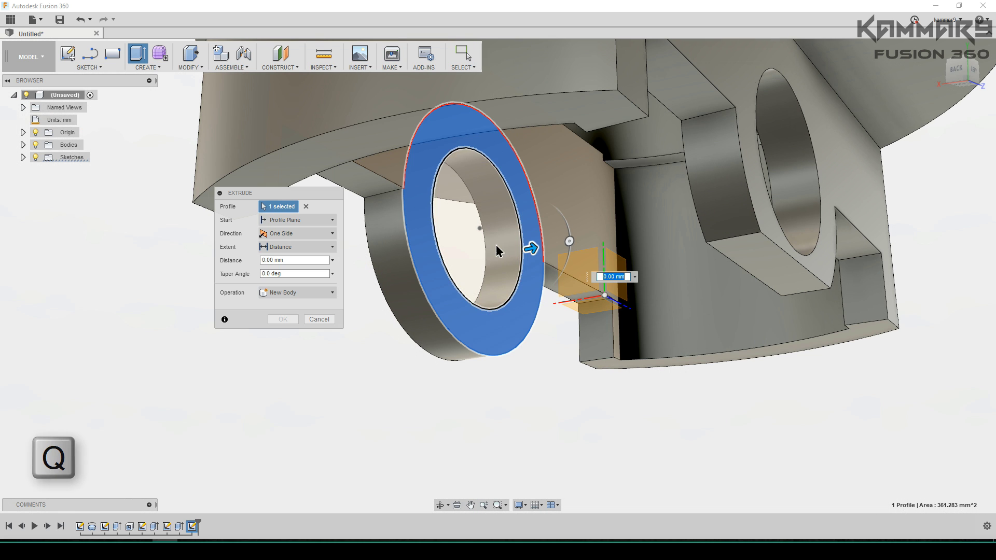
pyautogui.moveTo(530, 244); pyautogui.dragTo(544, 245)
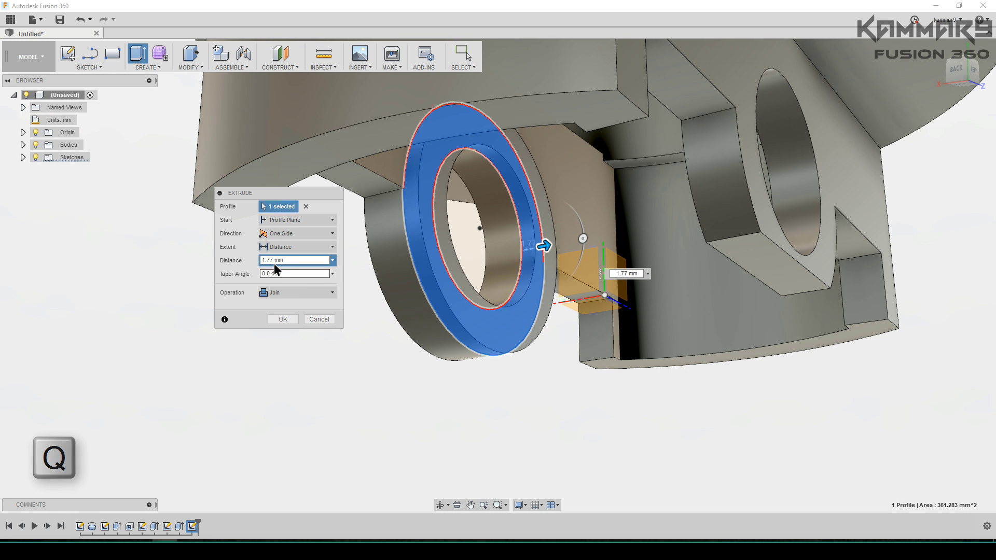
pyautogui.rightClick(289, 260)
pyautogui.tripleClick(296, 259)
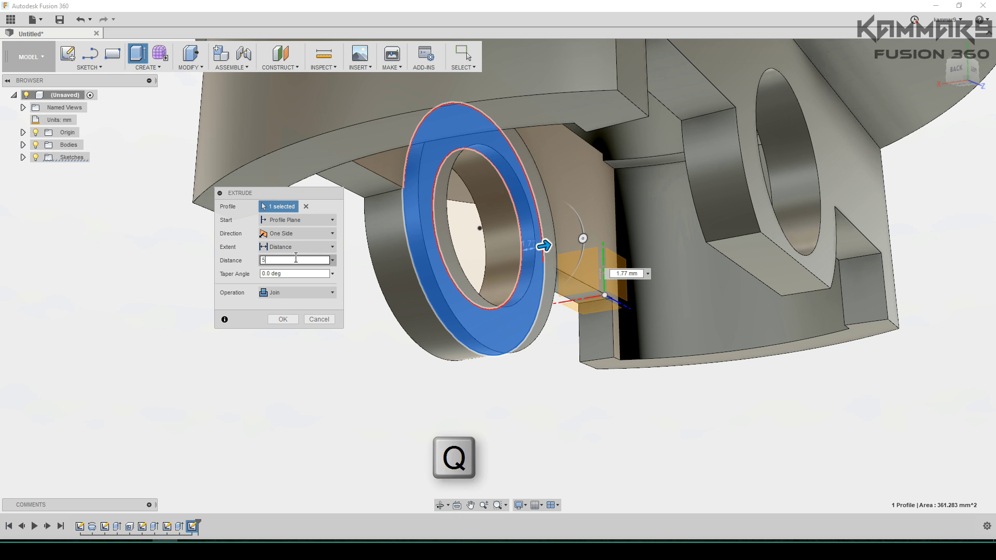
pyautogui.write('5')
pyautogui.click(283, 319)
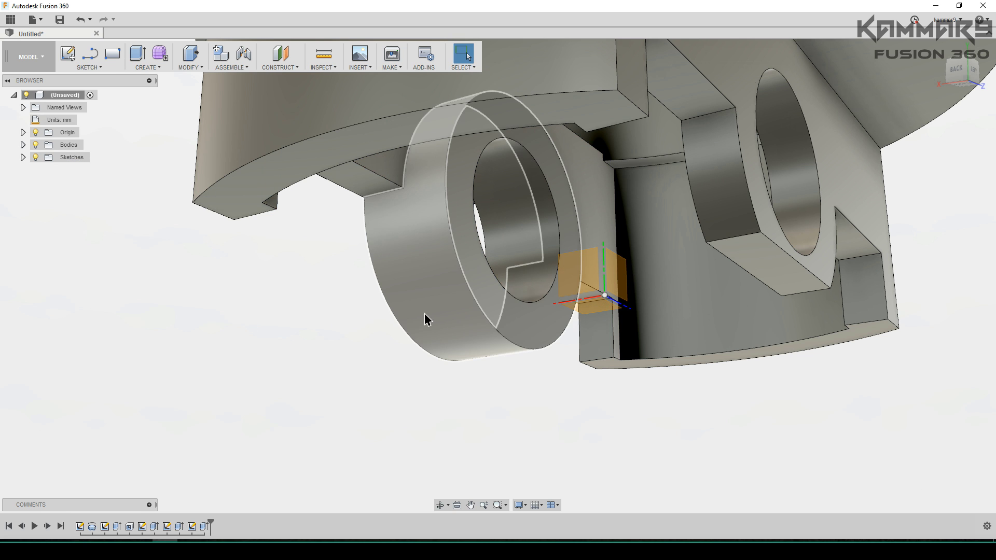
# Set up a 10 mm constant-radius fillet on the edge where the rounded boss meets the flat underside beside it
pyautogui.keyDown('shift'); pyautogui.moveTo(424, 313); pyautogui.dragTo(470, 314, button='middle'); pyautogui.keyUp('shift')
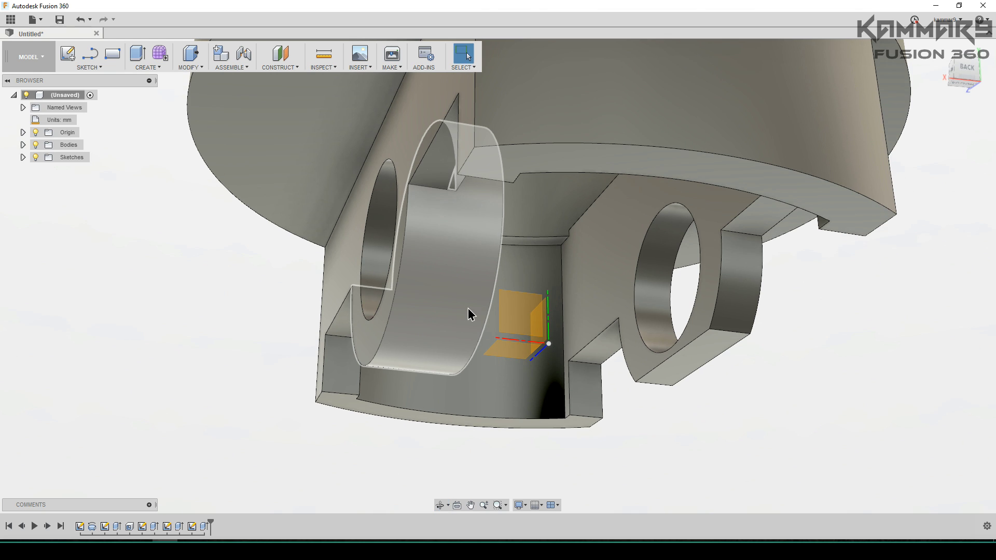
pyautogui.press('f')
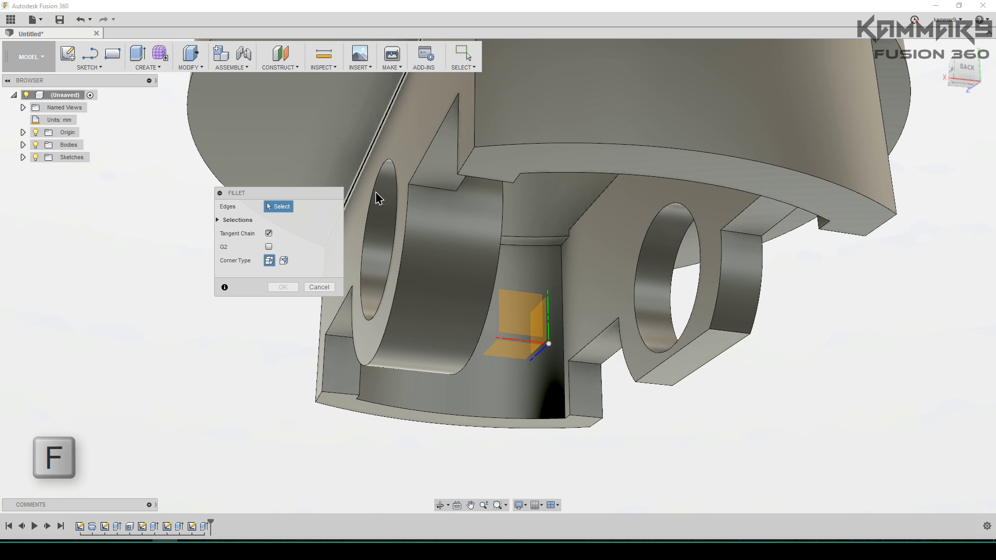
pyautogui.click(416, 193)
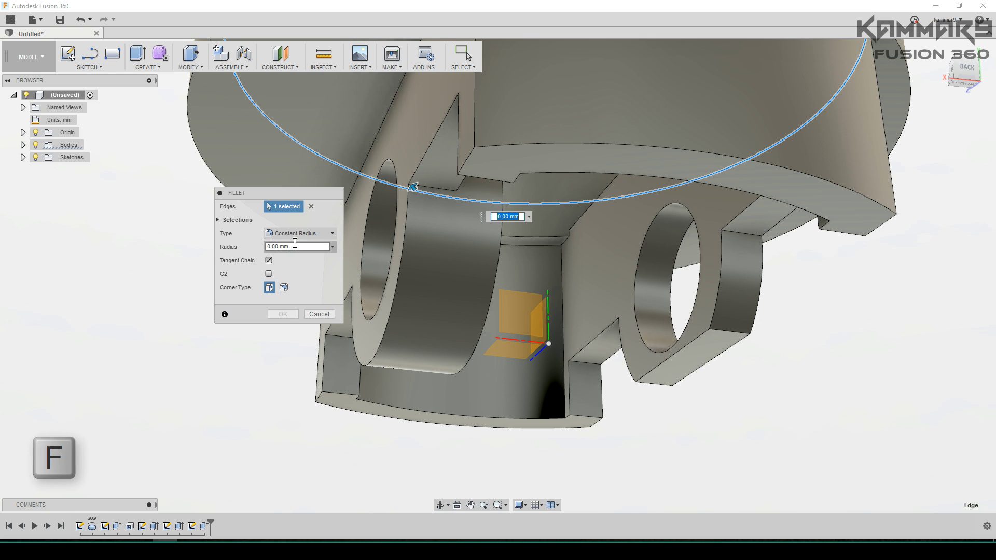
pyautogui.click(431, 190)
pyautogui.click(427, 186)
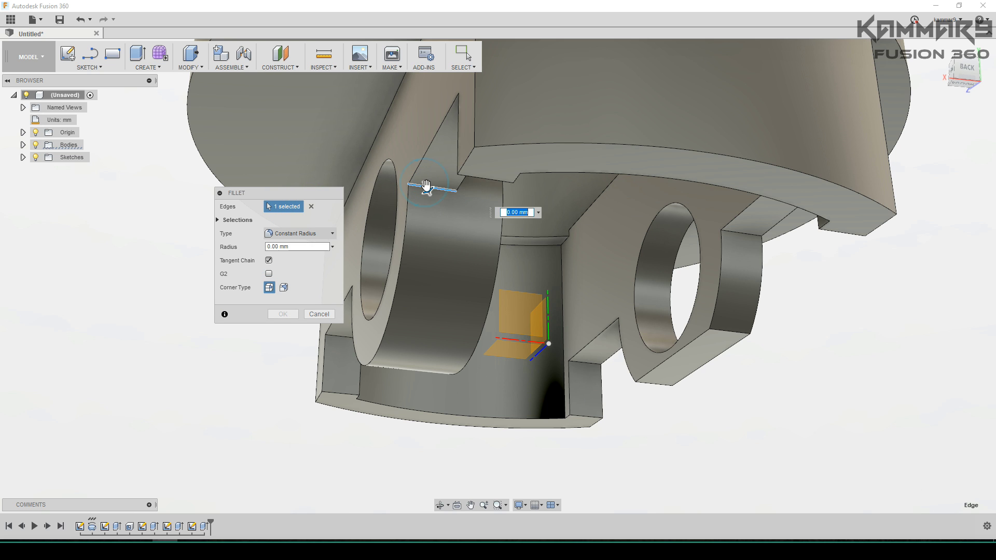
pyautogui.click(301, 246)
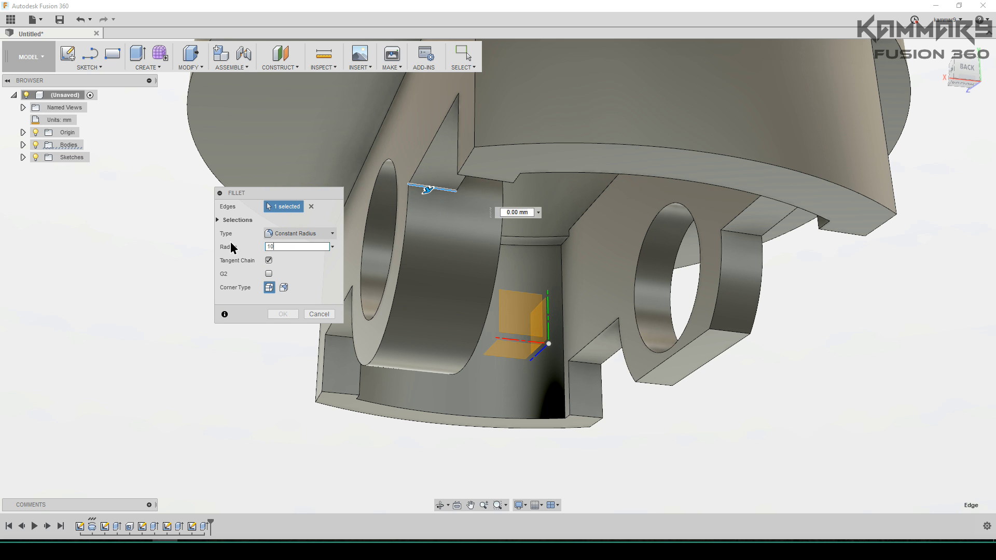
pyautogui.write('10')
# Add the opposite boss junction, both outer cutout corners and the boss ring's base edge on the inner wall, and apply the 10 mm fillet
pyautogui.keyDown('shift'); pyautogui.moveTo(362, 319); pyautogui.dragTo(446, 363, button='middle'); pyautogui.keyUp('shift')
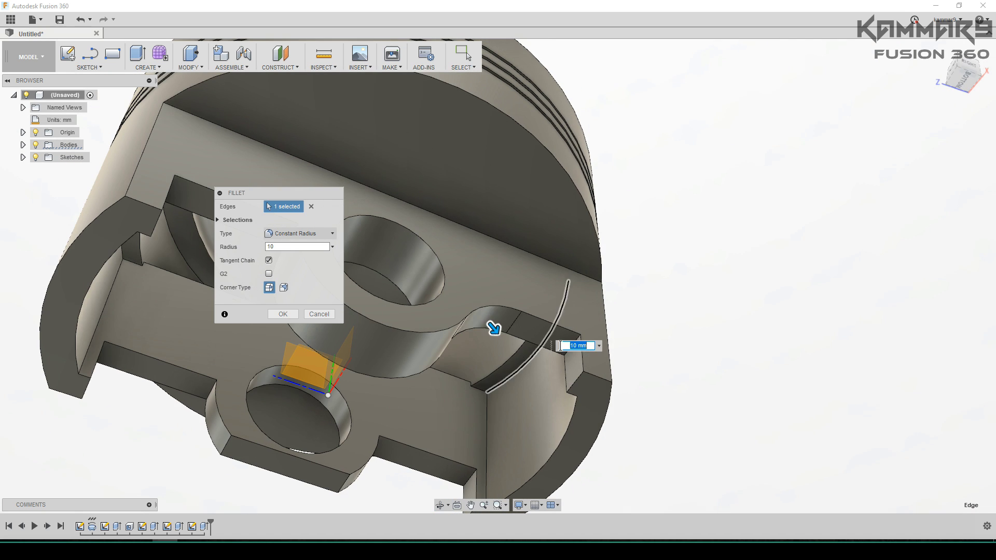
pyautogui.click(563, 335)
pyautogui.scroll(-4, 687, 319)
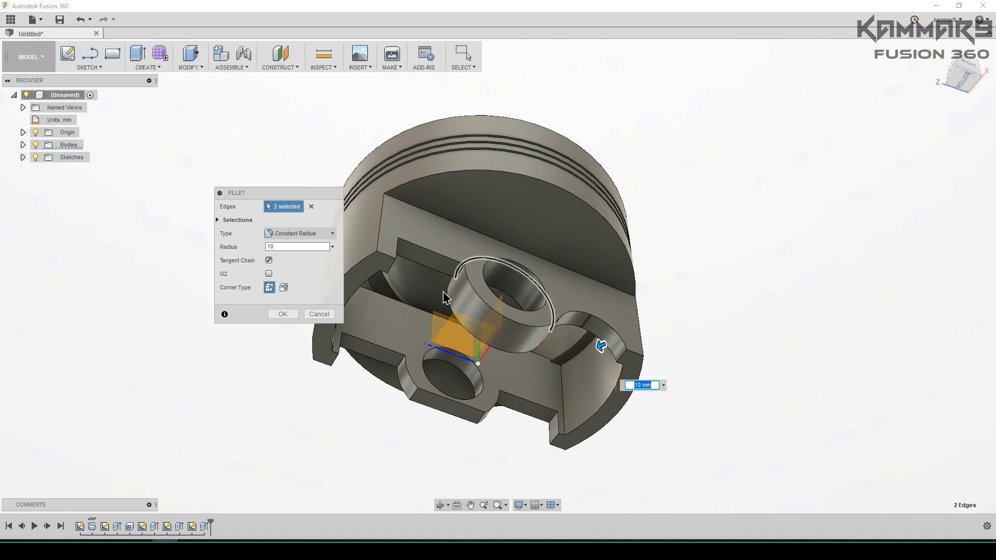
pyautogui.scroll(3, 445, 297)
pyautogui.keyDown('ctrl'); pyautogui.click(466, 264); pyautogui.keyUp('ctrl')
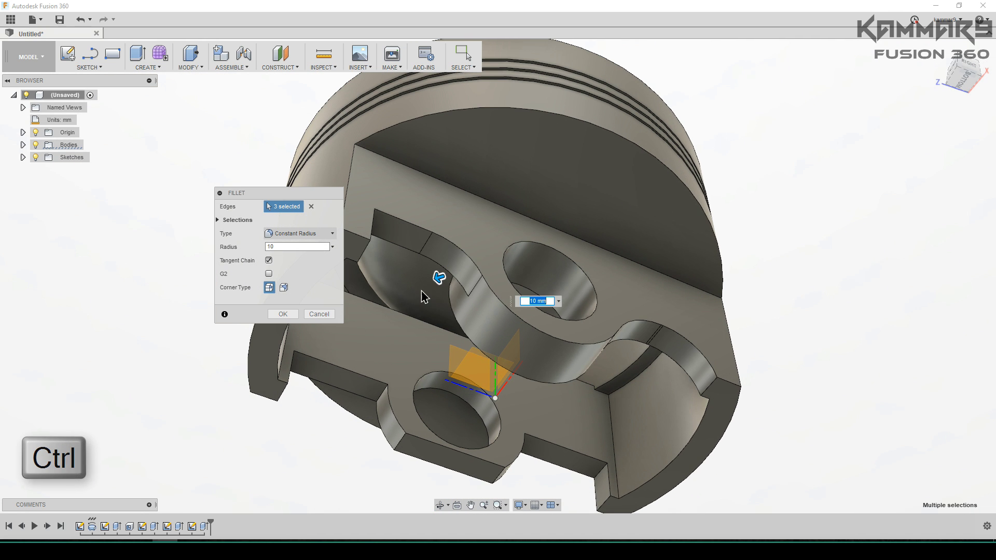
pyautogui.keyDown('shift'); pyautogui.moveTo(424, 296); pyautogui.dragTo(319, 327, button='middle'); pyautogui.keyUp('shift')
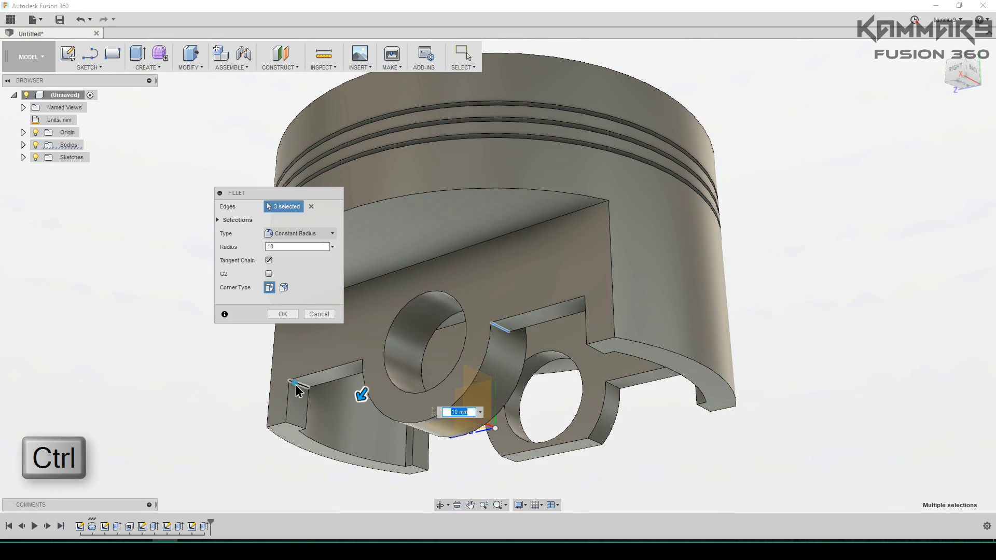
pyautogui.keyDown('ctrl'); pyautogui.click(297, 388); pyautogui.keyUp('ctrl')
pyautogui.keyDown('shift'); pyautogui.moveTo(297, 392); pyautogui.dragTo(513, 332, button='middle'); pyautogui.keyUp('shift')
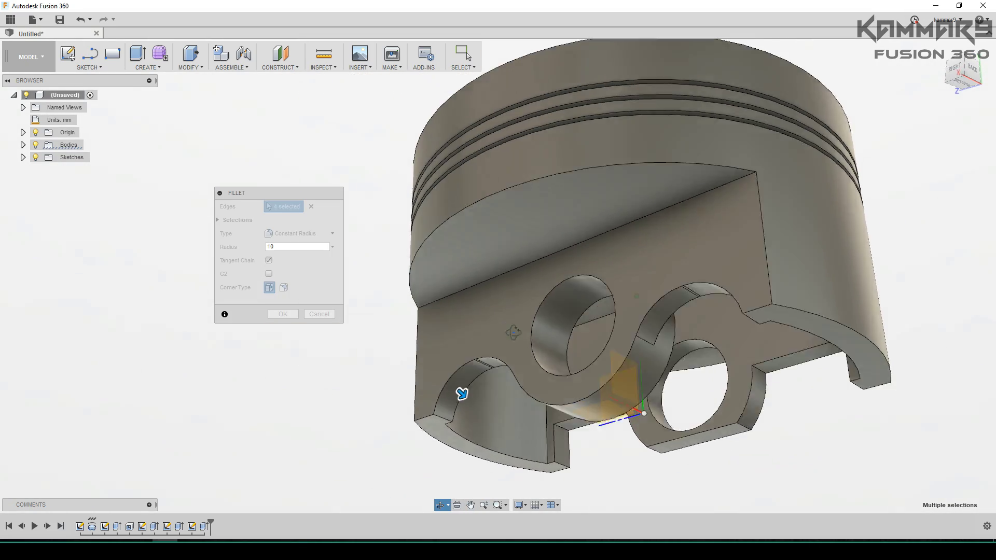
pyautogui.keyDown('shift'); pyautogui.moveTo(462, 394); pyautogui.dragTo(527, 402, button='middle'); pyautogui.keyUp('shift')
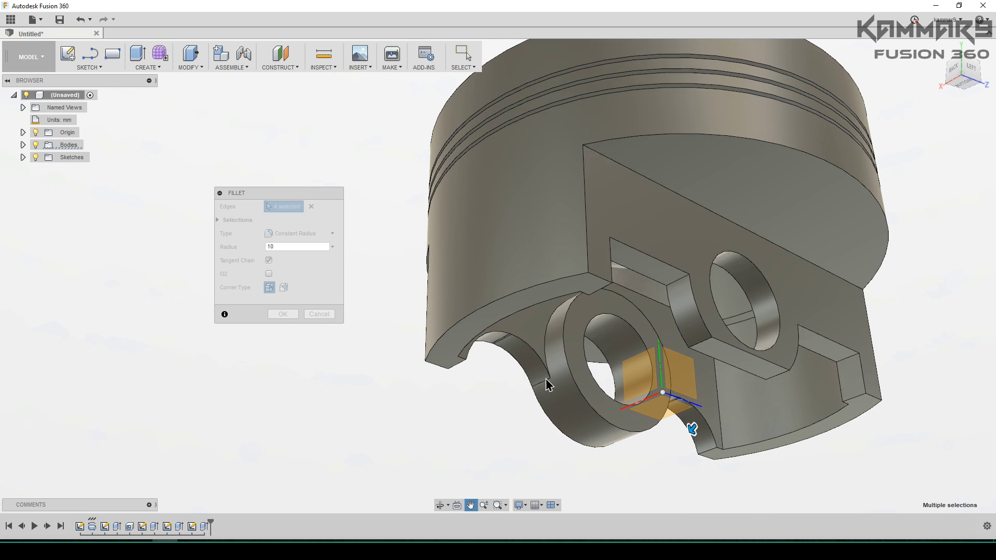
pyautogui.keyDown('ctrl'); pyautogui.click(549, 339); pyautogui.keyUp('ctrl')
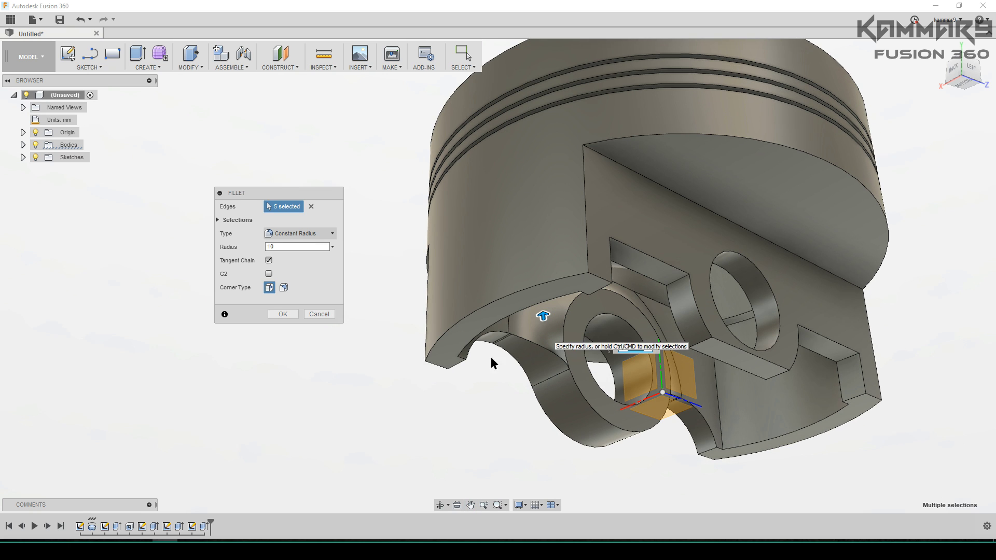
pyautogui.click(289, 315)
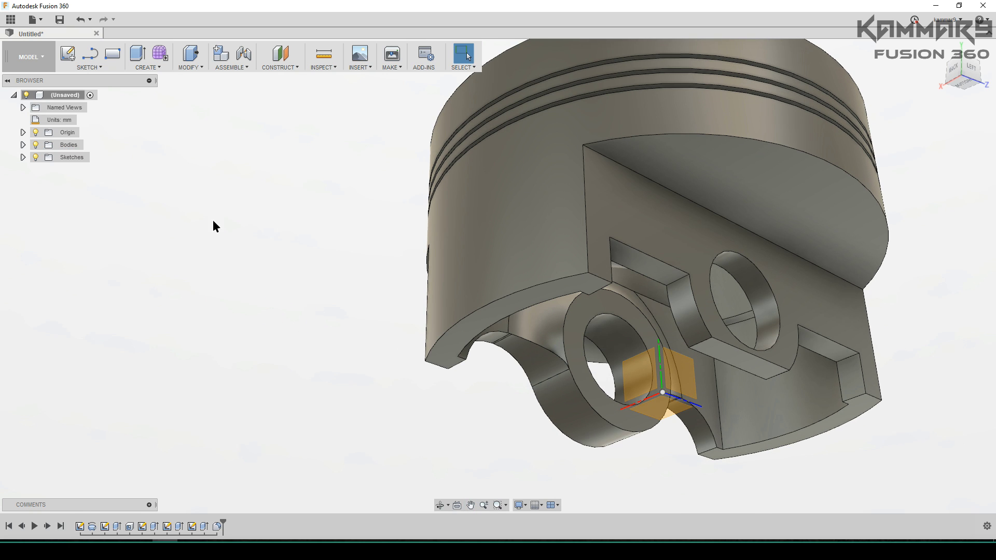
# Mirror the fillet and the two boss extrusions as features across the origin YZ plane to the other pin boss
pyautogui.keyDown('shift'); pyautogui.moveTo(400, 300); pyautogui.dragTo(609, 275, button='middle'); pyautogui.keyUp('shift')
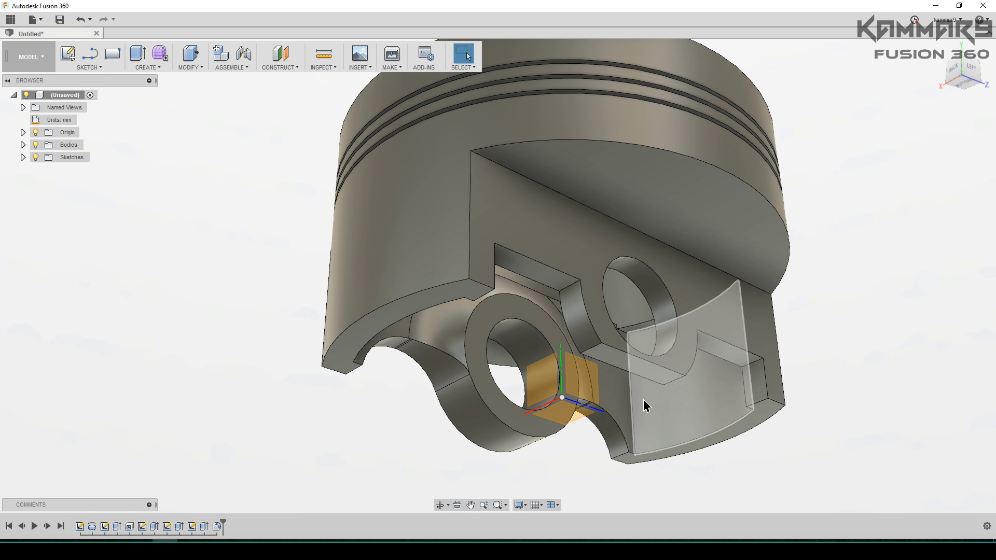
pyautogui.click(165, 68)
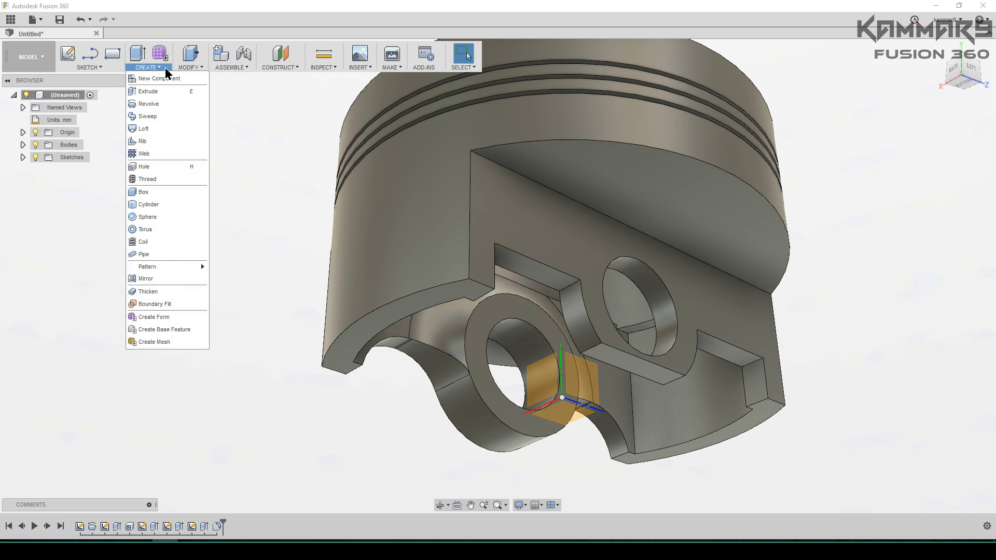
pyautogui.click(155, 282)
pyautogui.click(284, 208)
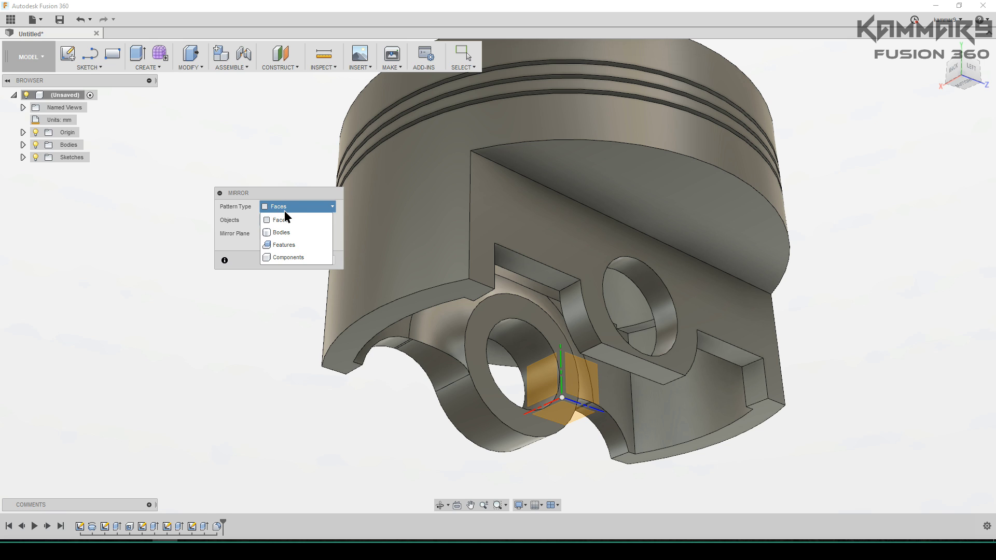
pyautogui.click(291, 245)
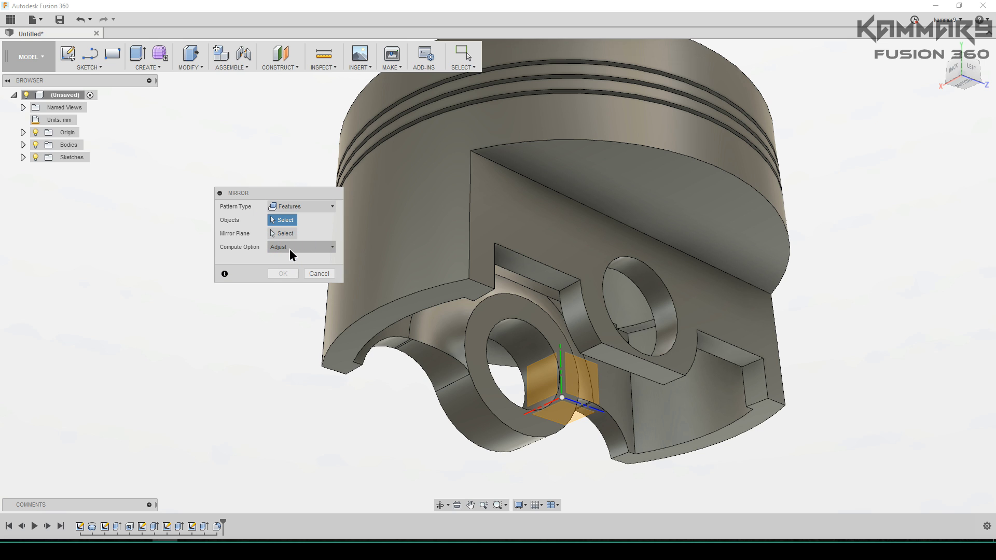
pyautogui.click(212, 525)
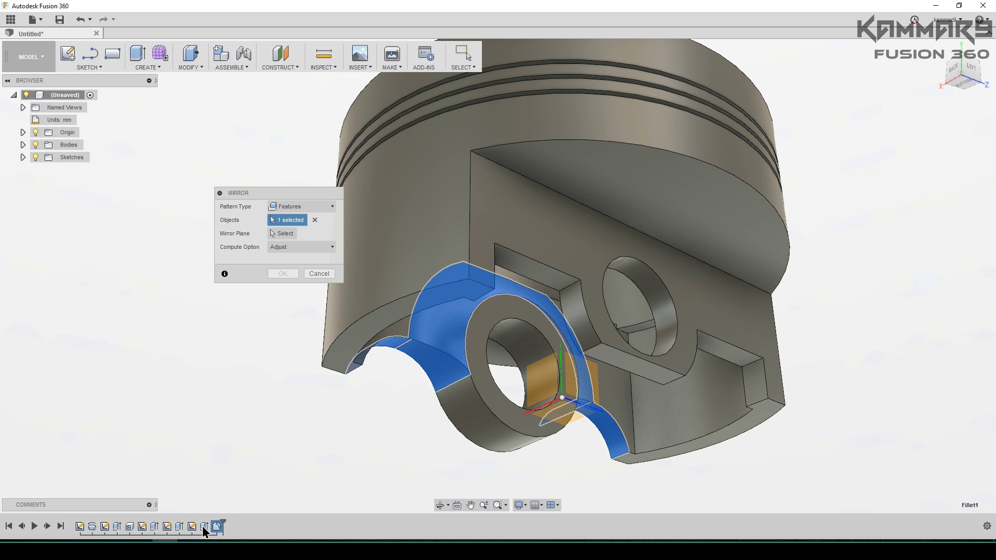
pyautogui.keyDown('shift'); pyautogui.click(178, 526); pyautogui.keyUp('shift')
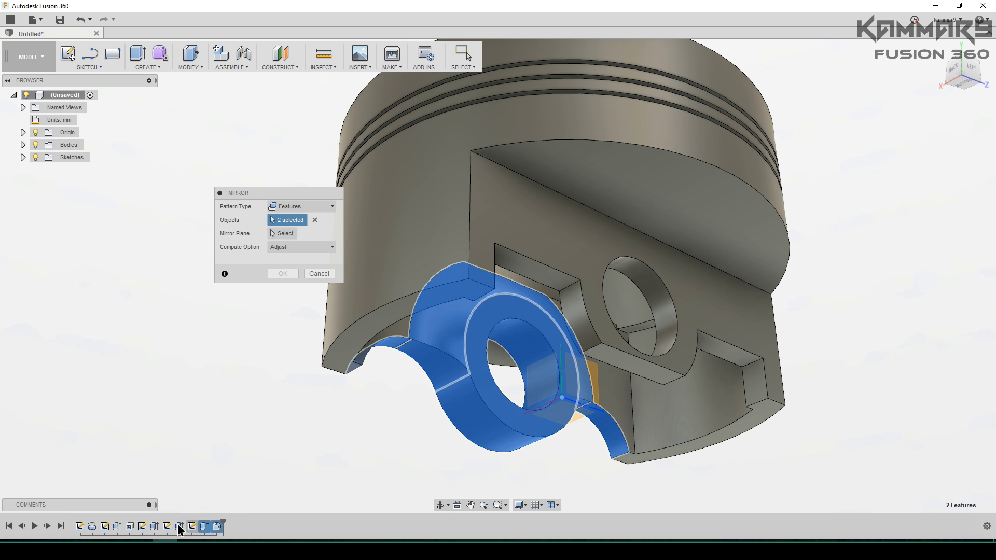
pyautogui.click(286, 237)
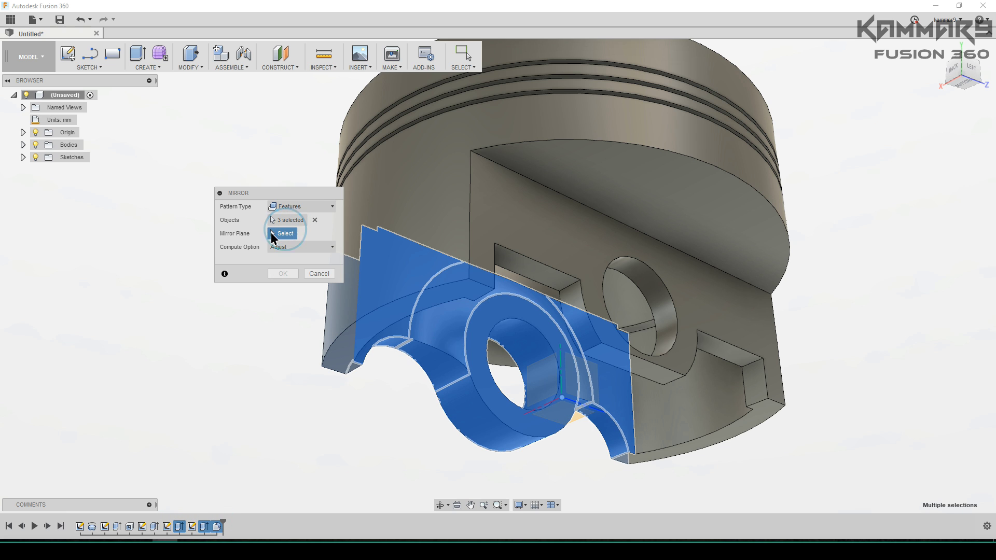
pyautogui.keyDown('shift'); pyautogui.moveTo(532, 406); pyautogui.dragTo(575, 405, button='middle'); pyautogui.keyUp('shift')
pyautogui.click(571, 391)
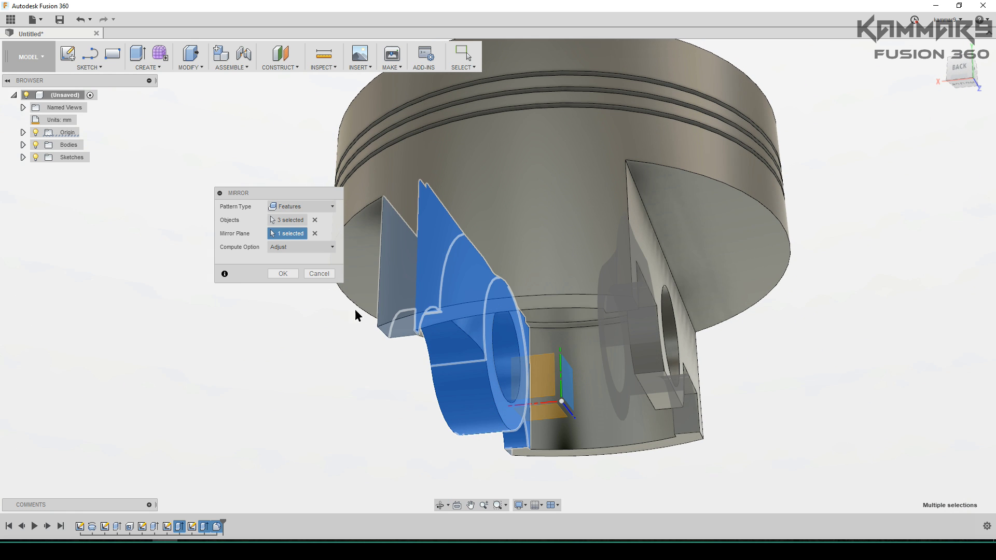
pyautogui.click(283, 273)
# On the origin YZ plane, sketch a center rectangle about 2.34 by 0.87 mm on the vertical axis within the lowest ring groove
pyautogui.keyDown('shift'); pyautogui.moveTo(546, 366); pyautogui.dragTo(577, 388, button='middle'); pyautogui.keyUp('shift')
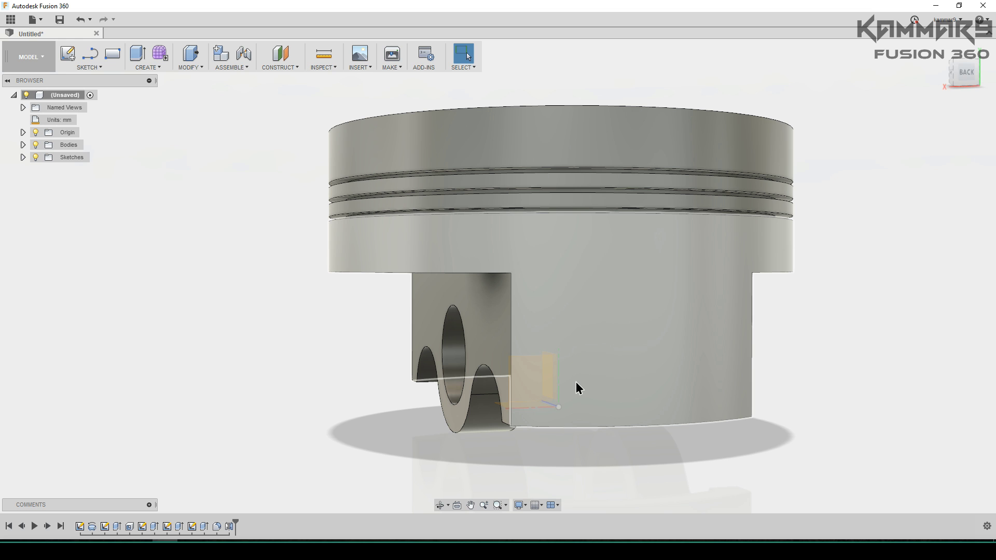
pyautogui.keyDown('shift'); pyautogui.moveTo(402, 203); pyautogui.dragTo(643, 231, button='middle'); pyautogui.keyUp('shift')
pyautogui.click(960, 76)
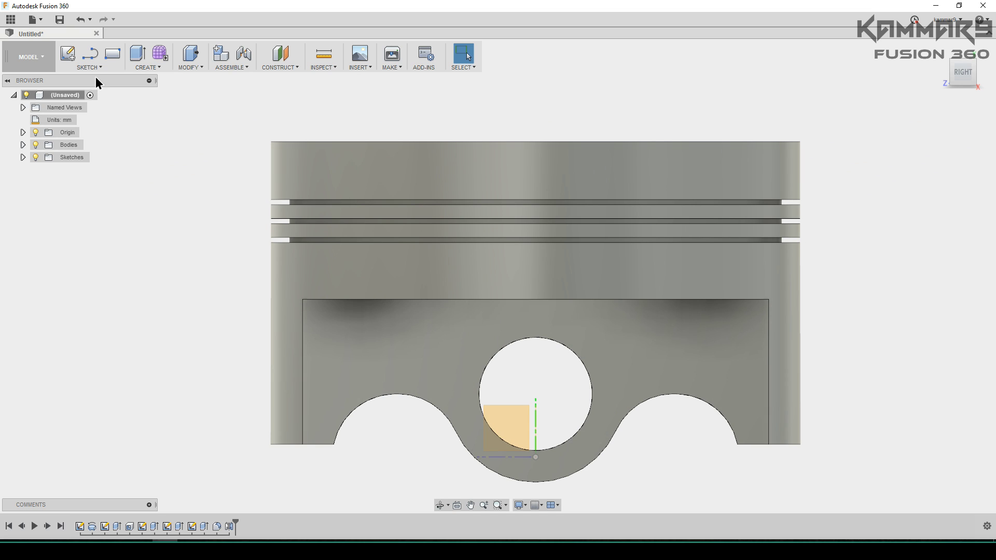
pyautogui.click(113, 55)
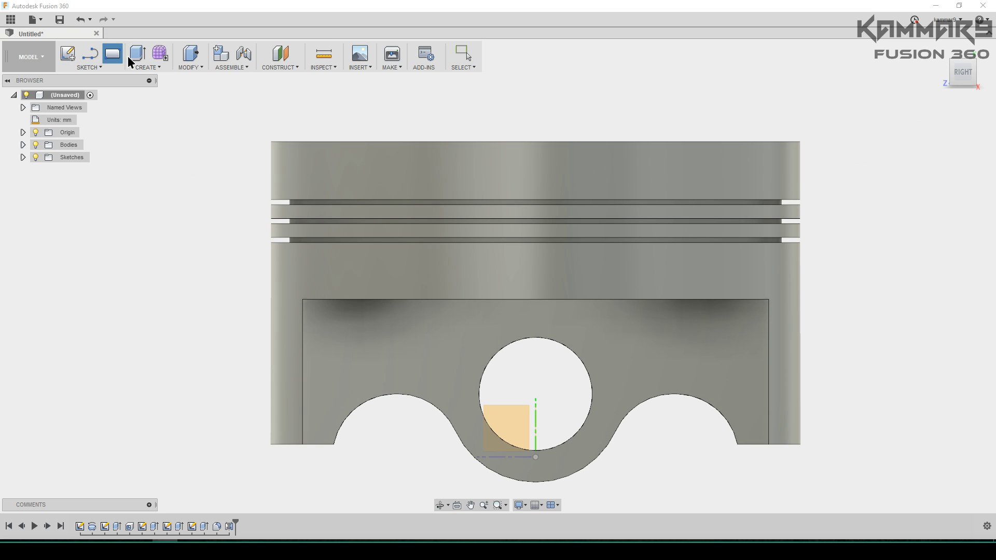
pyautogui.click(516, 441)
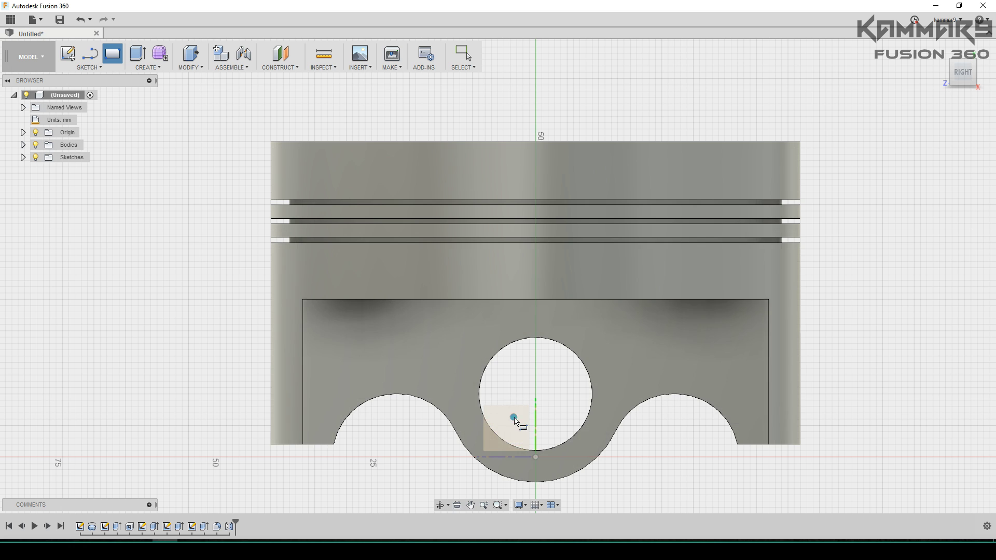
pyautogui.scroll(4, 493, 148)
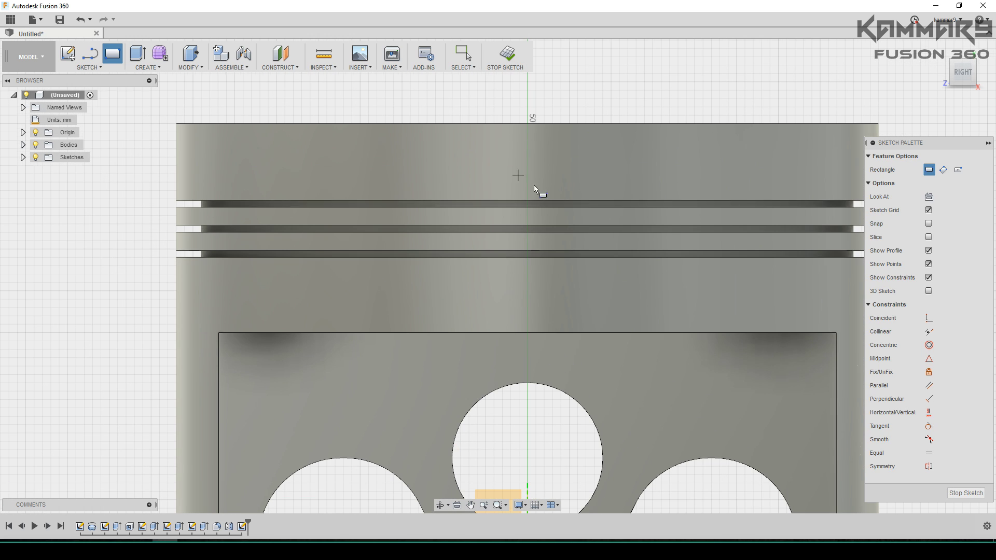
pyautogui.click(958, 171)
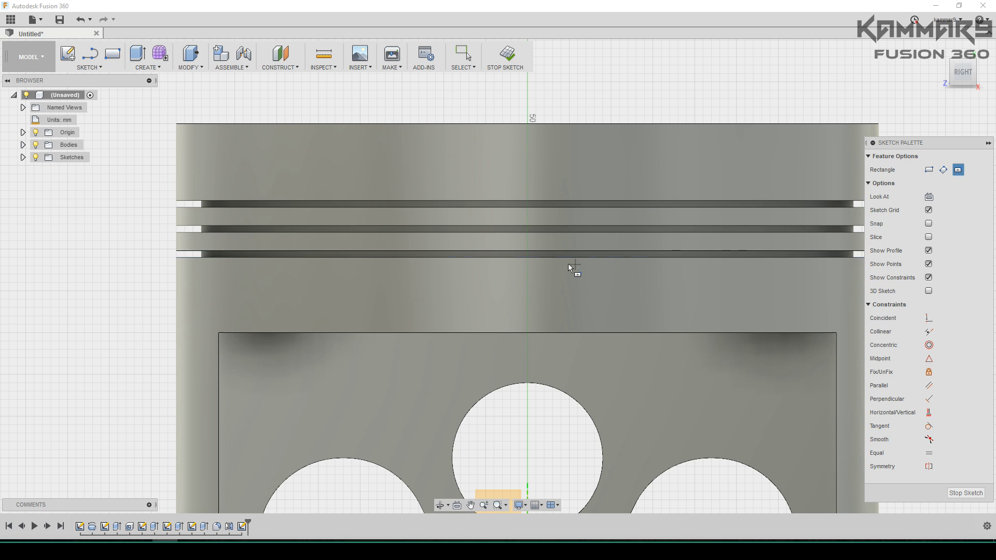
pyautogui.scroll(5, 511, 262)
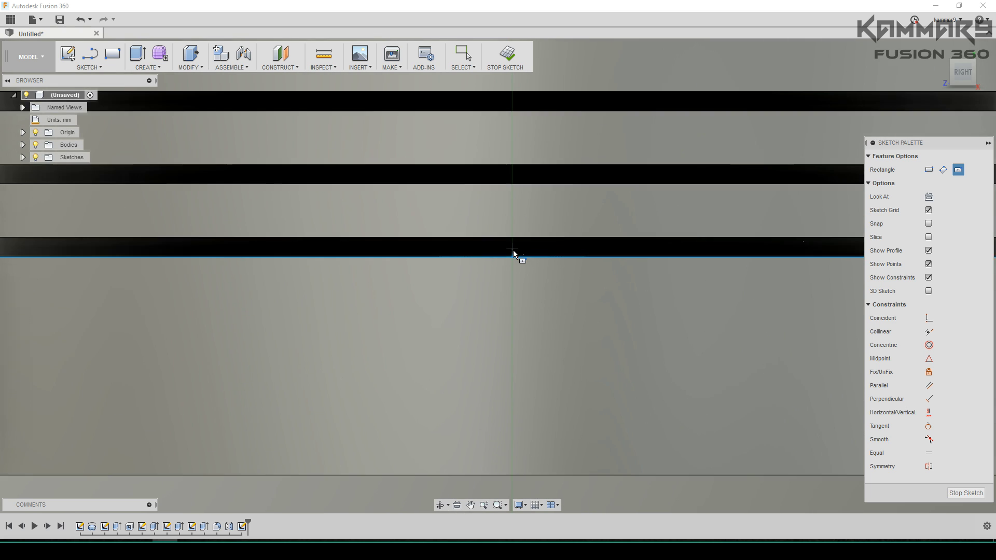
pyautogui.click(512, 246)
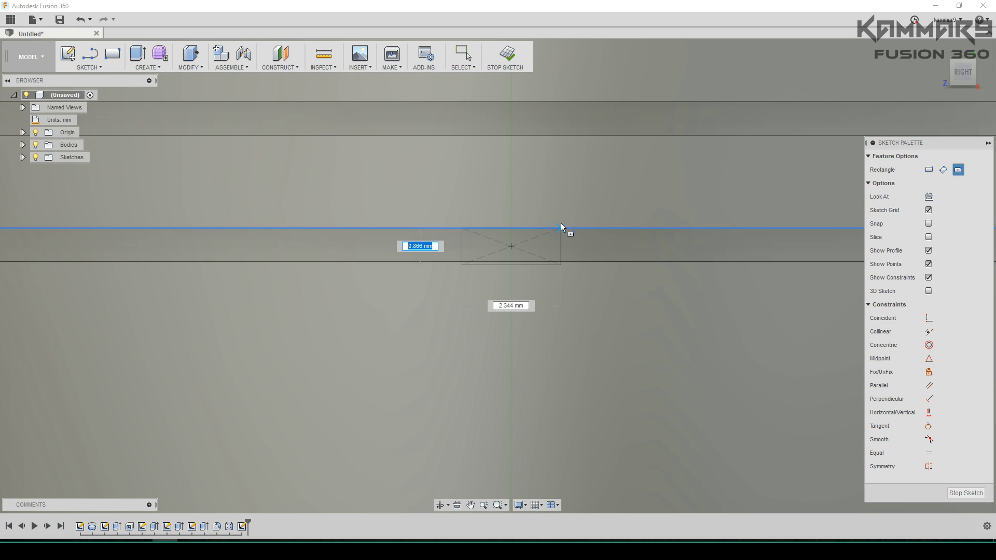
pyautogui.click(561, 227)
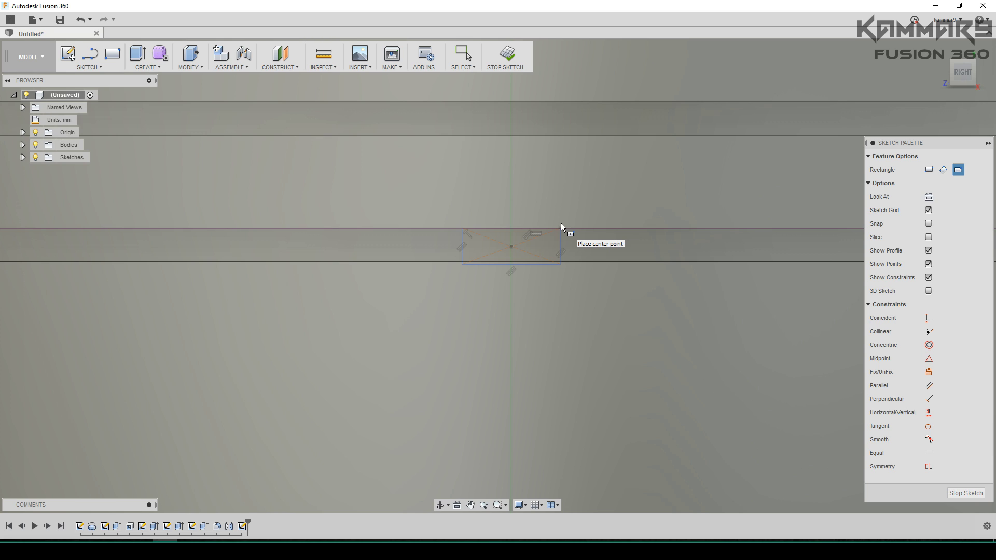
# Dimension the groove rectangle's width to 2 mm
pyautogui.press('d')
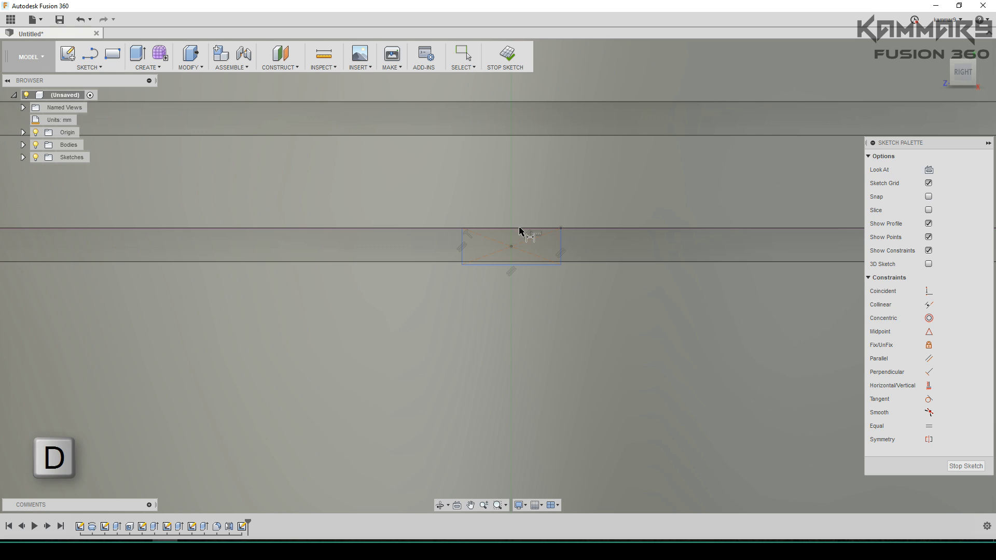
pyautogui.click(561, 248)
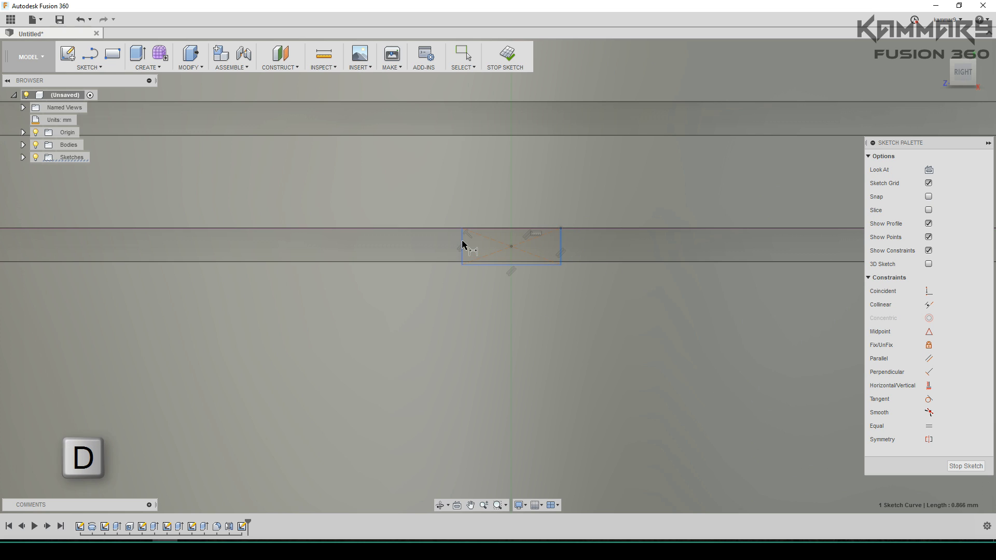
pyautogui.click(462, 244)
pyautogui.click(502, 199)
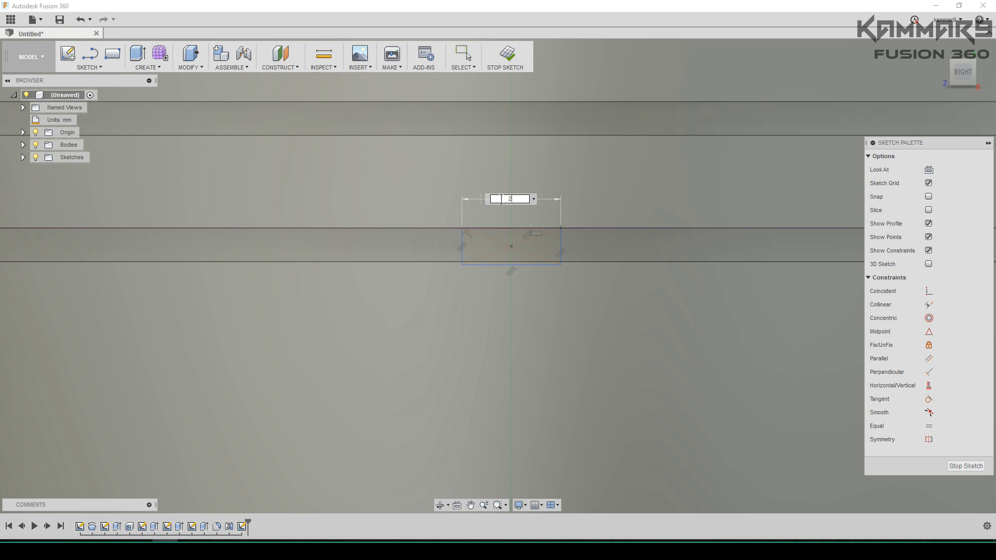
pyautogui.press('Return')
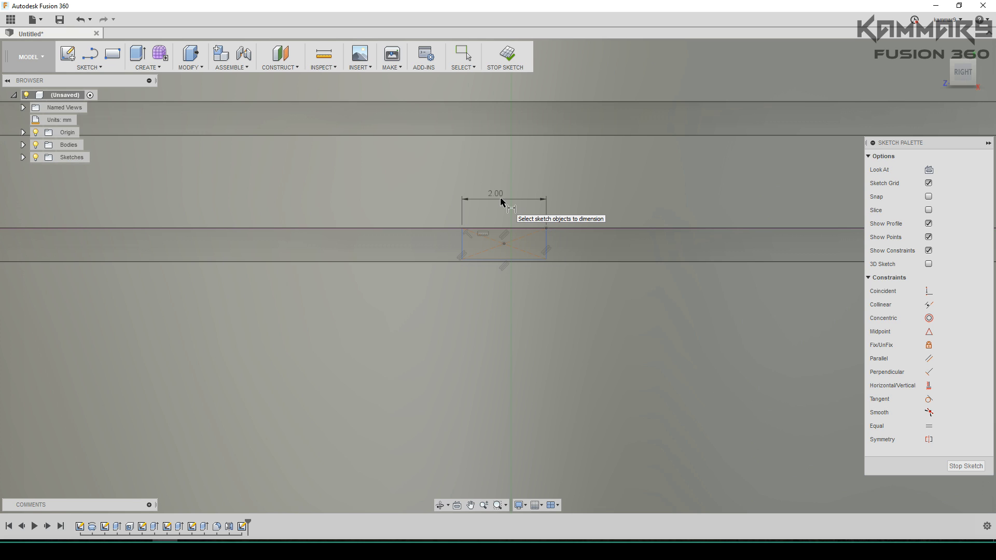
pyautogui.press('Escape')
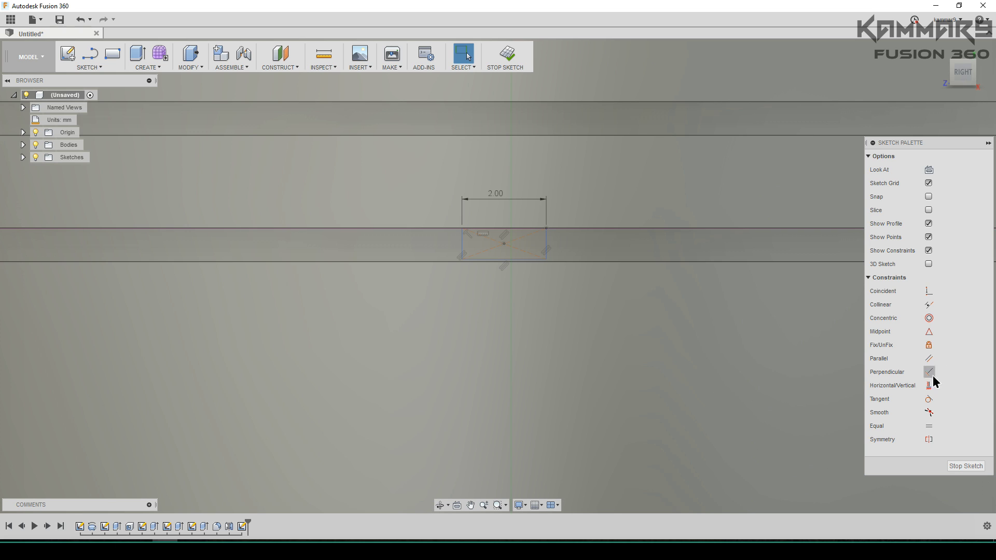
# Align the groove rectangle's center point vertically with the sketch origin using a Horizontal/Vertical constraint
pyautogui.click(929, 386)
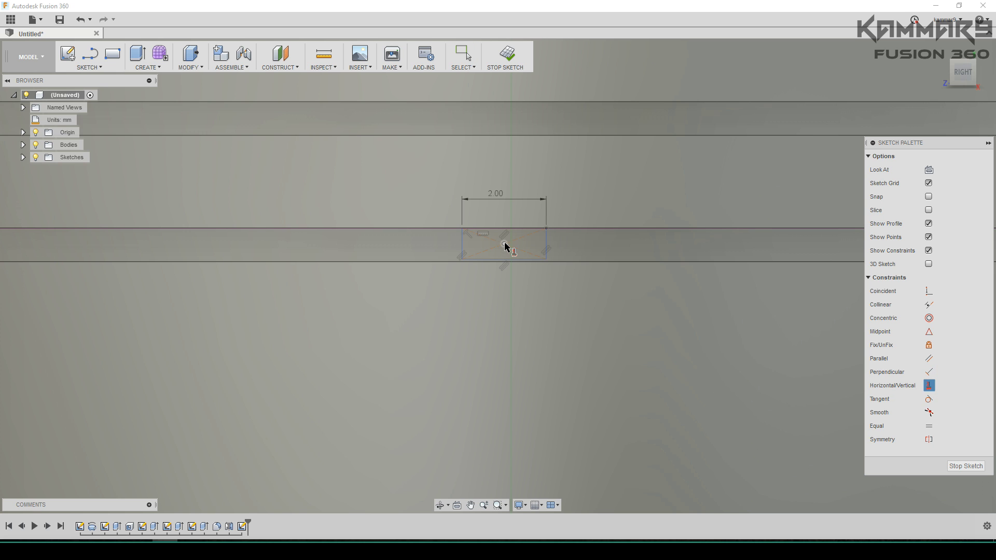
pyautogui.scroll(-10, 569, 282)
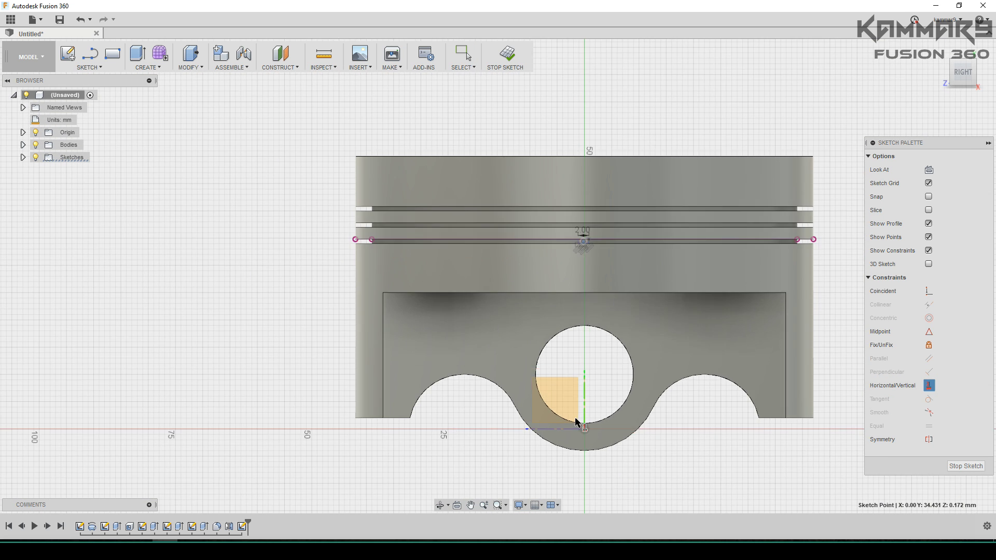
pyautogui.scroll(3, 581, 431)
pyautogui.scroll(5, 588, 152)
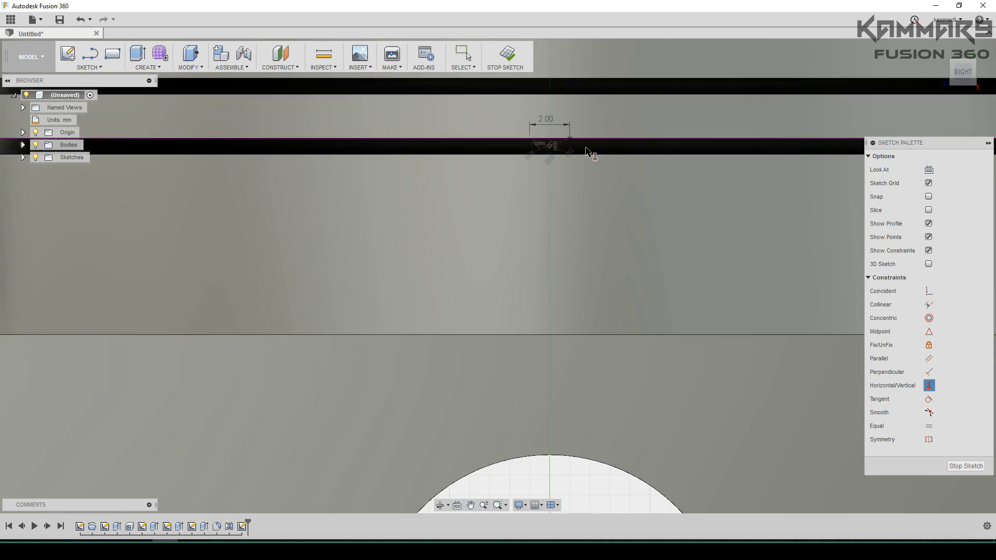
pyautogui.scroll(3, 543, 151)
pyautogui.press('Escape')
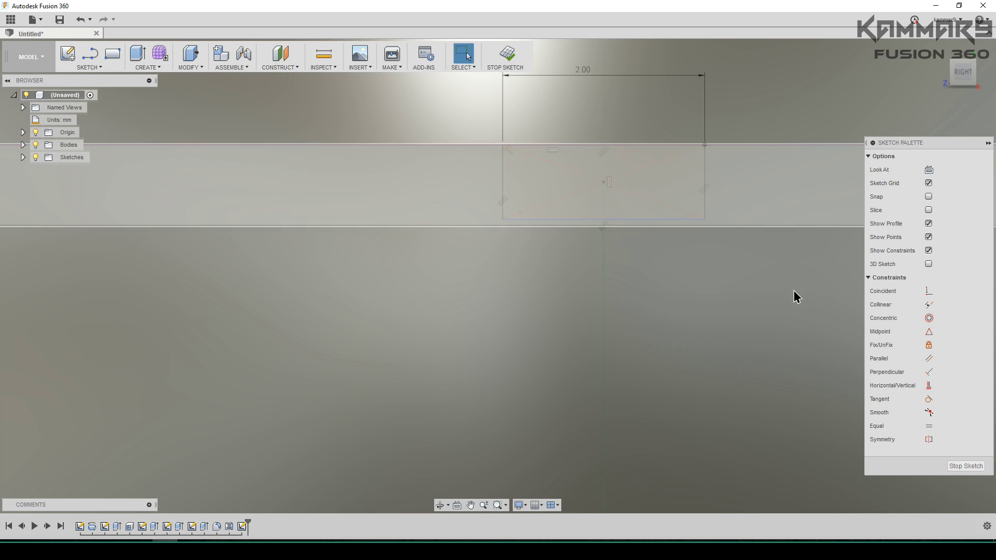
# Make the rectangle's lower corner coincident with the lower edge of the ring groove
pyautogui.click(929, 291)
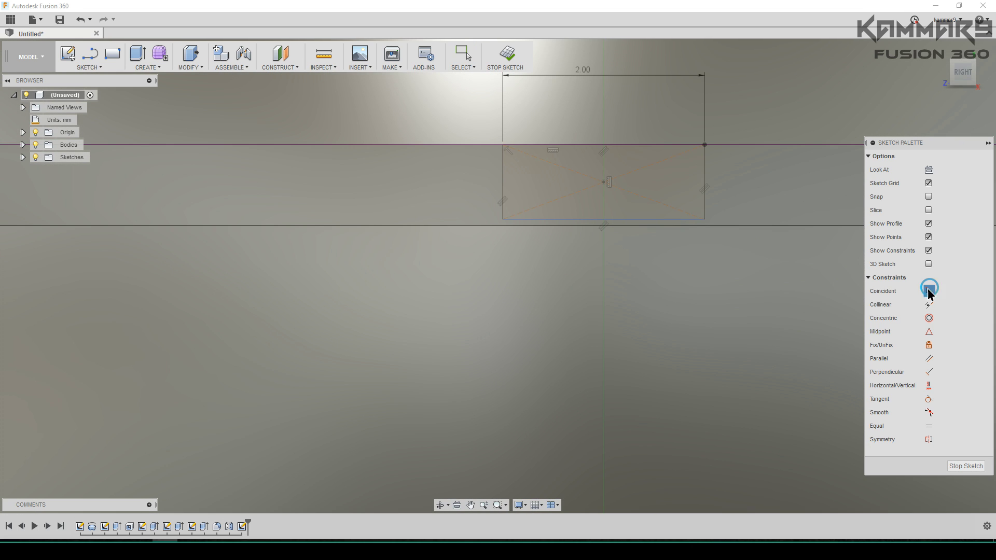
pyautogui.click(706, 220)
pyautogui.click(714, 227)
pyautogui.scroll(-2, 695, 320)
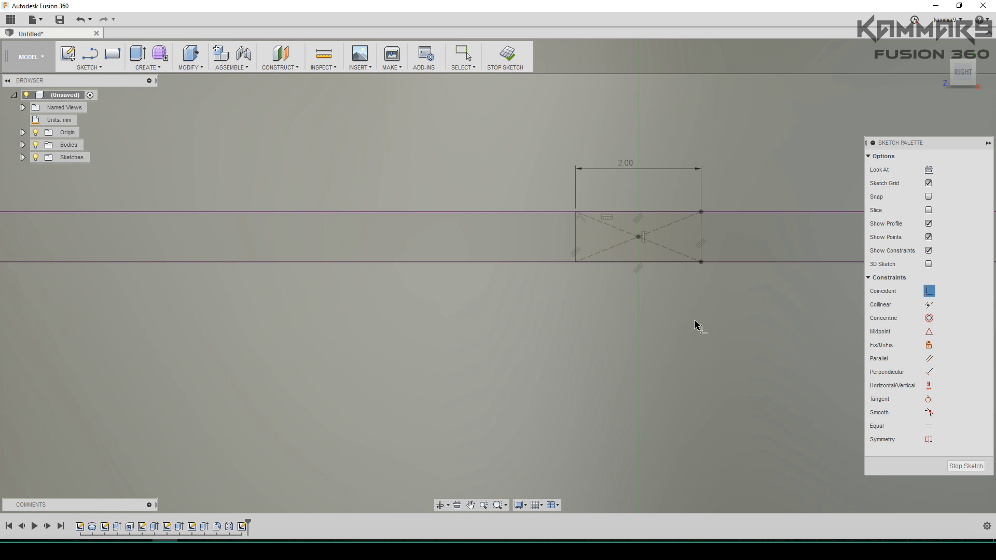
pyautogui.press('Escape')
pyautogui.scroll(-2, 513, 218)
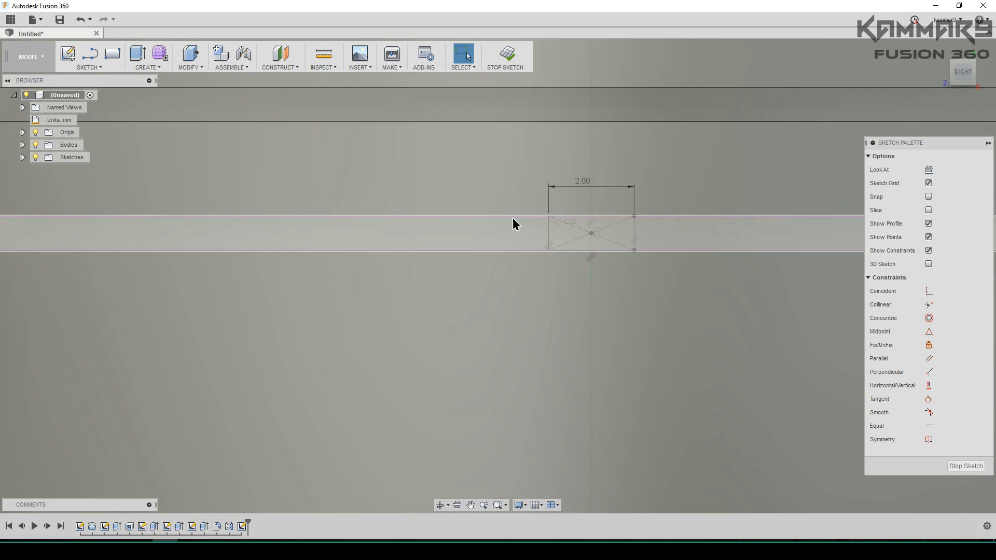
# Extrude the groove rectangle 52.652 mm to one side as a cut, from the piston's center out past its outer wall
pyautogui.scroll(-4, 512, 219)
pyautogui.keyDown('shift'); pyautogui.moveTo(503, 307); pyautogui.dragTo(420, 134, button='middle'); pyautogui.keyUp('shift')
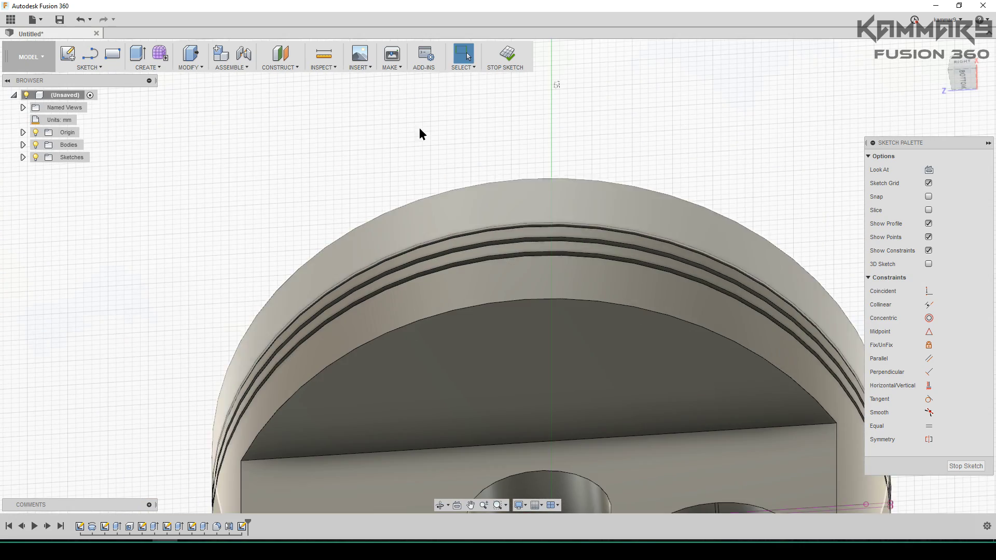
pyautogui.scroll(-2, 352, 136)
pyautogui.click(204, 56)
pyautogui.scroll(-4, 500, 238)
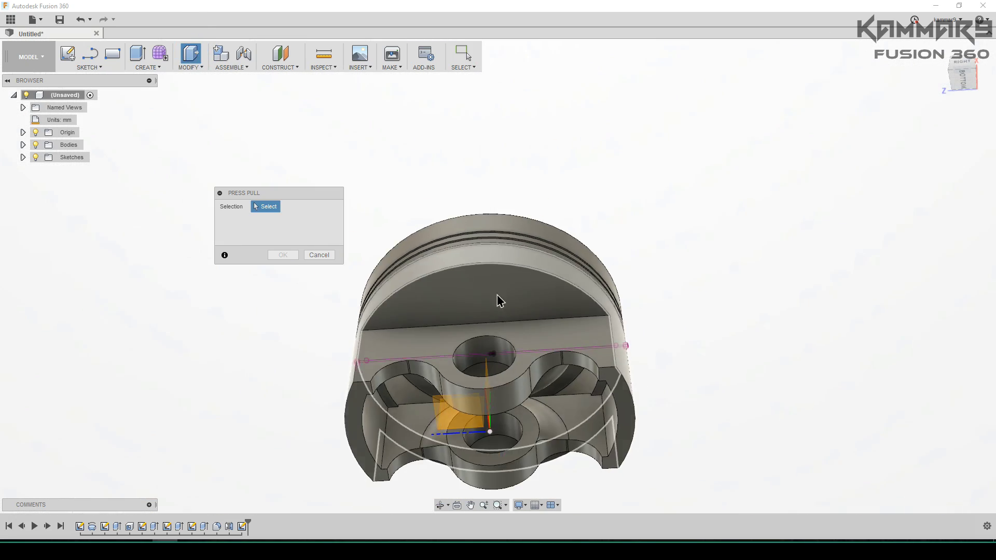
pyautogui.moveTo(500, 311)
pyautogui.keyDown('shift'); pyautogui.mouseDown(button='middle')
pyautogui.moveTo(509, 366)
pyautogui.moveTo(458, 395)
pyautogui.moveTo(460, 404)
pyautogui.mouseUp(button='middle'); pyautogui.keyUp('shift')
pyautogui.scroll(10, 509, 367)
pyautogui.scroll(5, 494, 403)
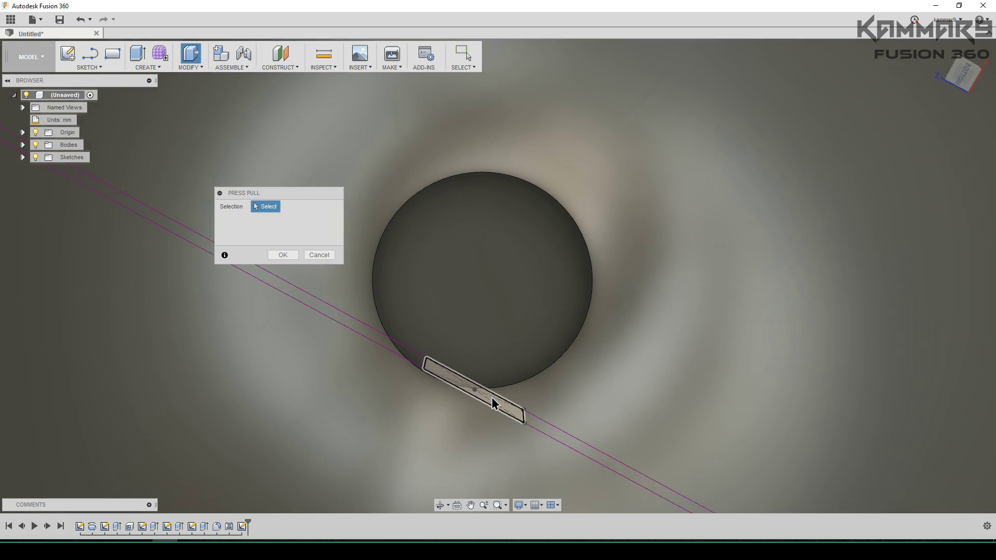
pyautogui.click(491, 403)
pyautogui.scroll(-3, 488, 403)
pyautogui.moveTo(482, 386); pyautogui.dragTo(640, 171)
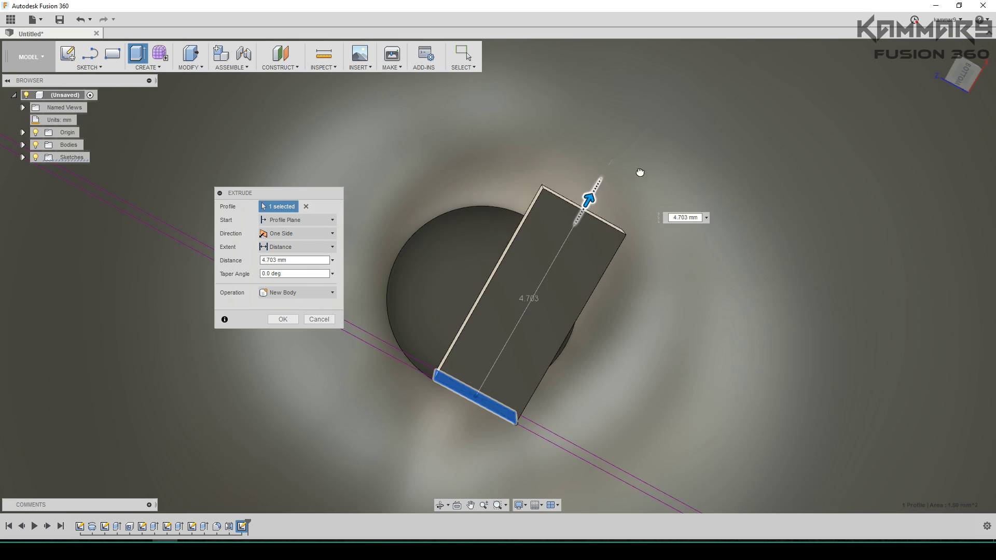
pyautogui.scroll(-6, 578, 278)
pyautogui.scroll(-3, 597, 260)
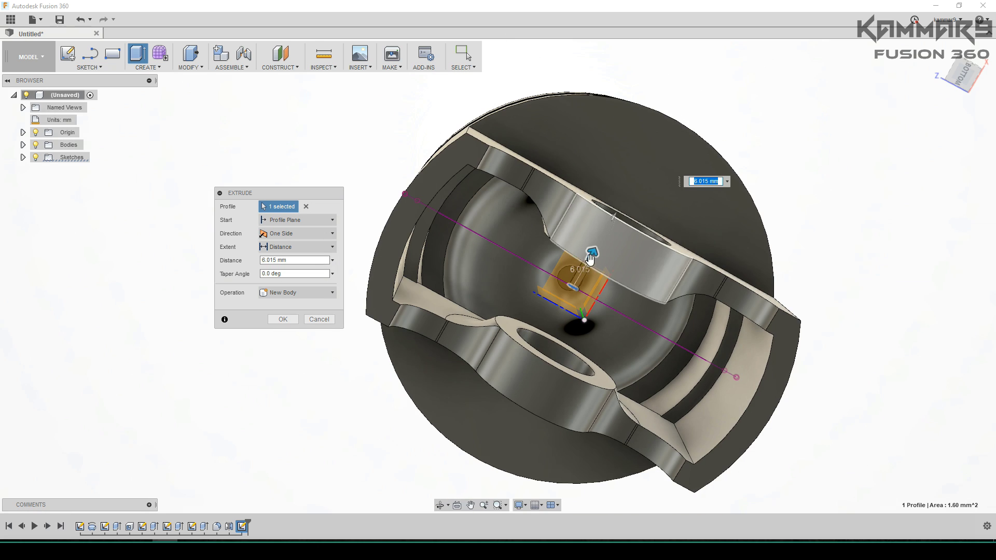
pyautogui.moveTo(600, 213); pyautogui.dragTo(765, 48)
pyautogui.keyDown('shift'); pyautogui.moveTo(765, 48); pyautogui.dragTo(913, 42, button='middle'); pyautogui.keyUp('shift')
pyautogui.keyDown('shift'); pyautogui.moveTo(519, 248); pyautogui.dragTo(586, 301, button='middle'); pyautogui.keyUp('shift')
pyautogui.keyDown('shift'); pyautogui.moveTo(589, 256); pyautogui.dragTo(656, 370, button='middle'); pyautogui.keyUp('shift')
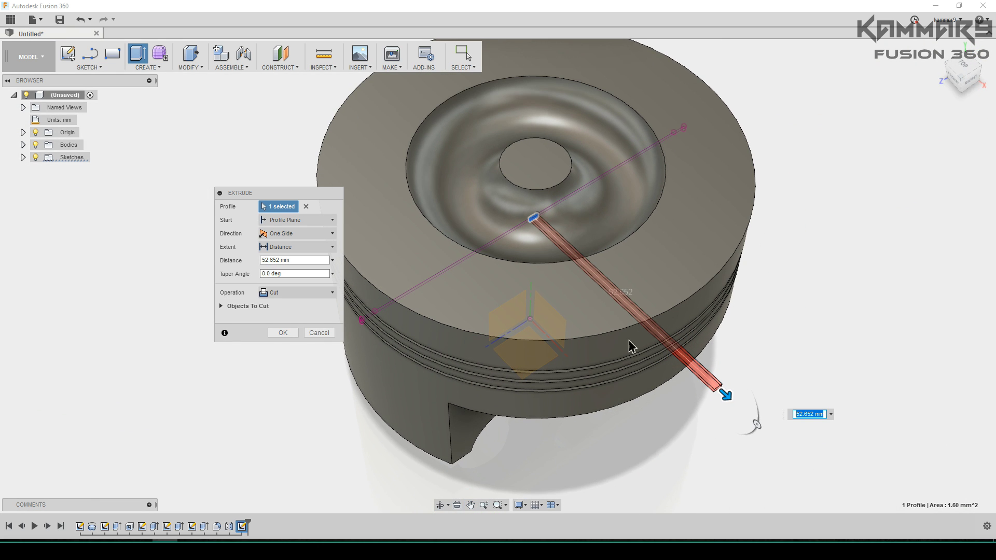
pyautogui.click(281, 335)
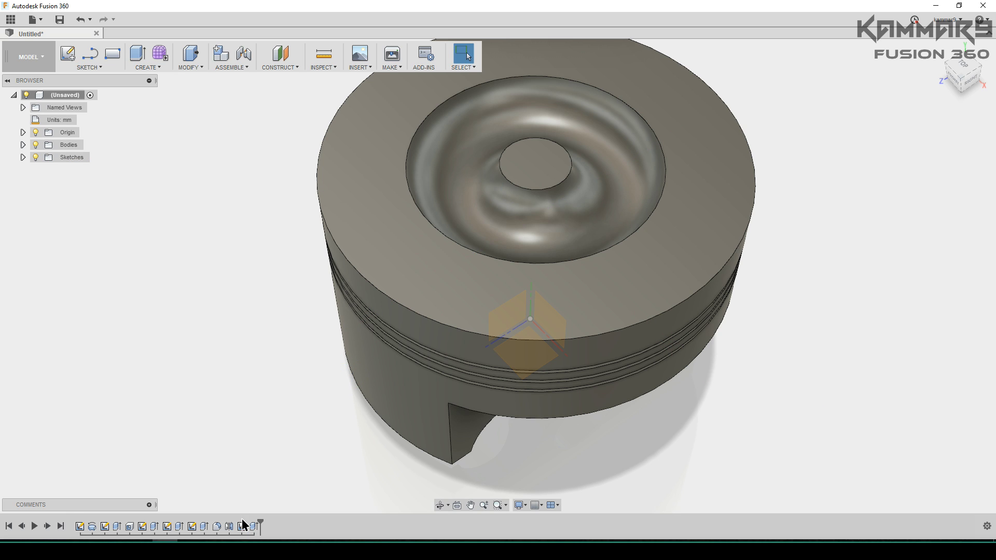
# Set up a circular pattern of features with the slot cut as the object and the vertical origin axis as the axis
pyautogui.click(153, 66)
pyautogui.moveTo(156, 266)
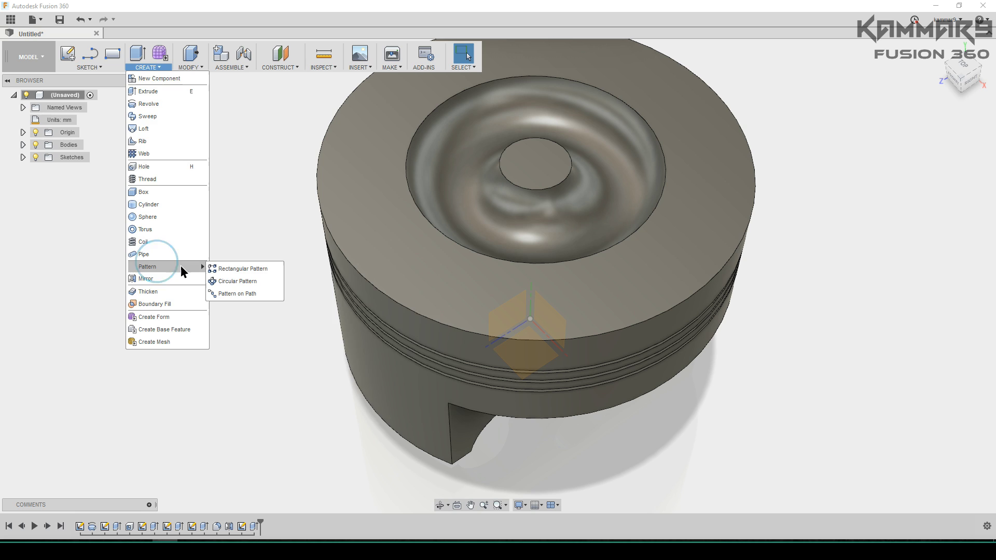
pyautogui.click(226, 282)
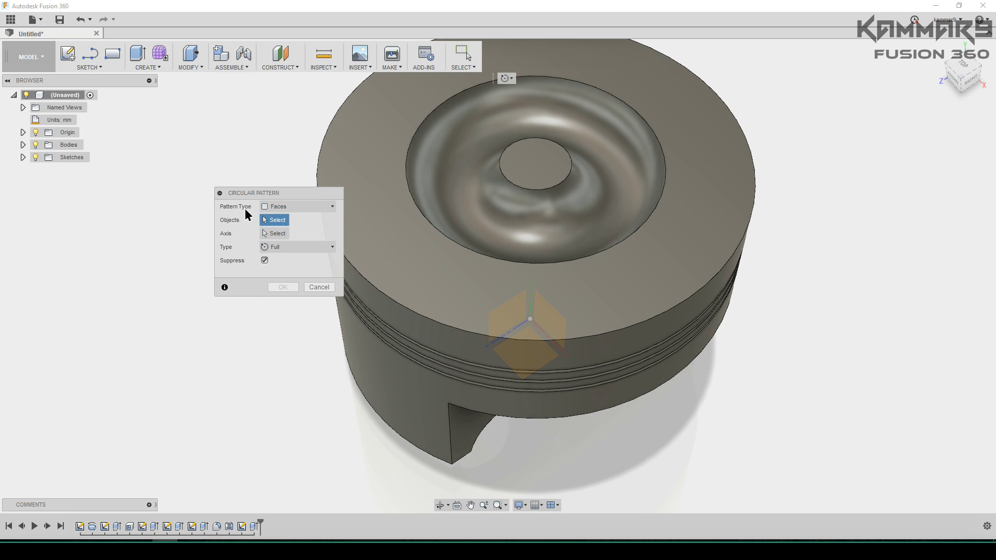
pyautogui.click(280, 206)
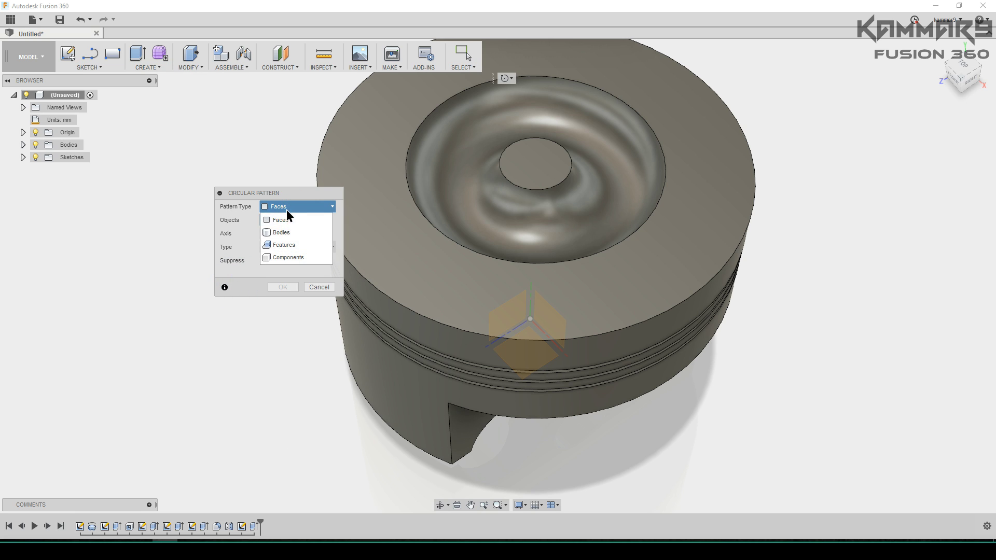
pyautogui.click(287, 244)
pyautogui.click(256, 527)
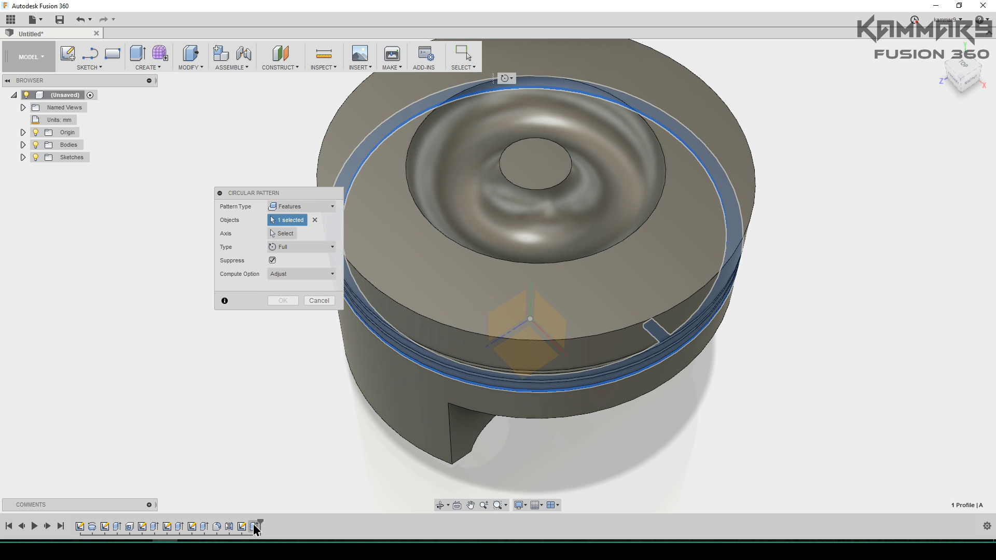
pyautogui.click(281, 234)
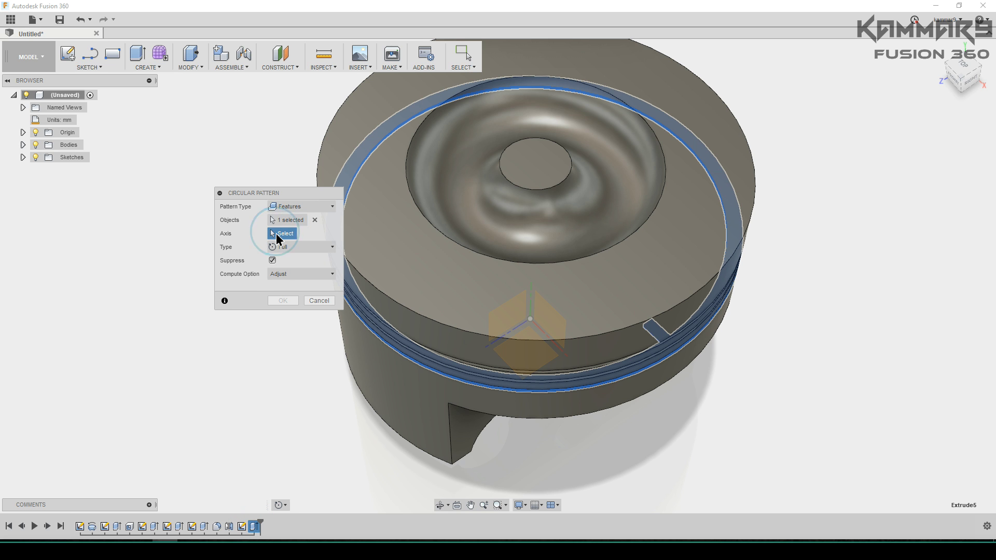
pyautogui.keyDown('shift'); pyautogui.moveTo(569, 391); pyautogui.dragTo(554, 280, button='middle'); pyautogui.keyUp('shift')
pyautogui.click(534, 334)
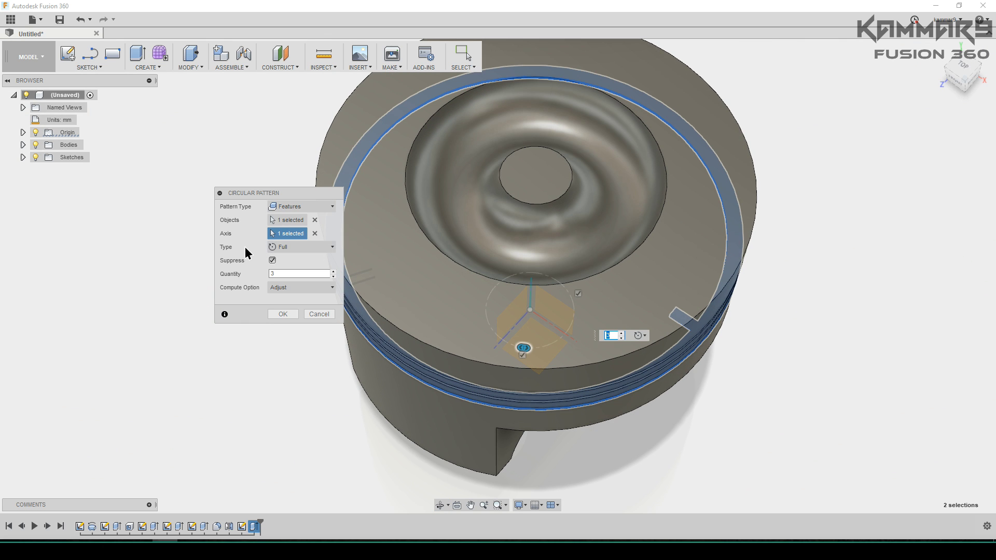
# Set the circular pattern's quantity to 20 over the full circle and create it
pyautogui.moveTo(469, 326); pyautogui.dragTo(534, 289, button='middle')
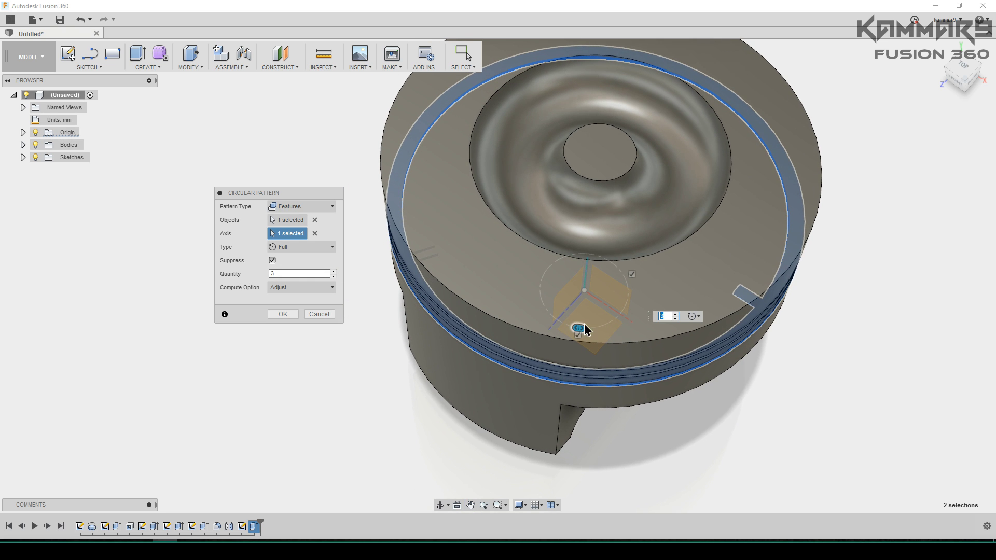
pyautogui.moveTo(544, 317); pyautogui.dragTo(565, 192)
pyautogui.moveTo(314, 275); pyautogui.dragTo(258, 274)
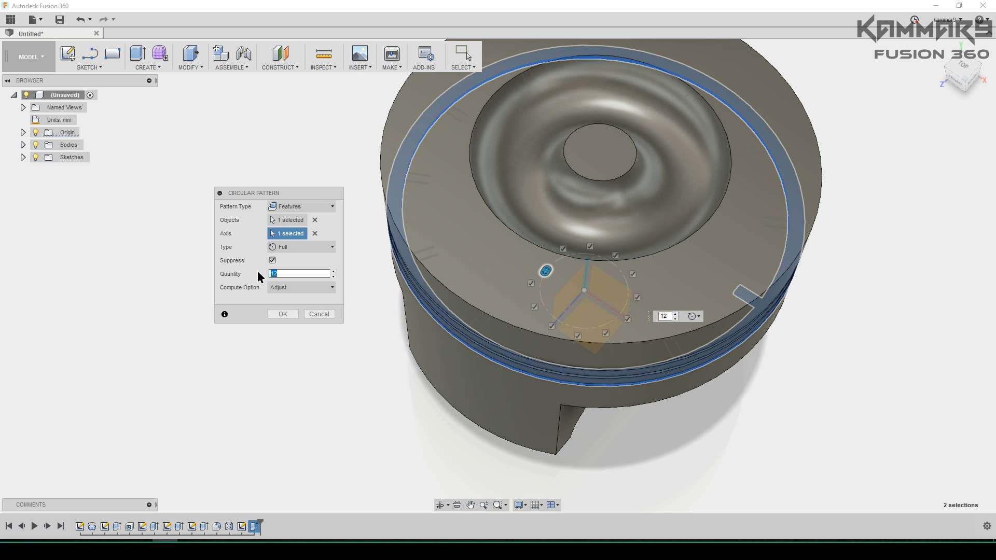
pyautogui.write('2')
pyautogui.click(282, 314)
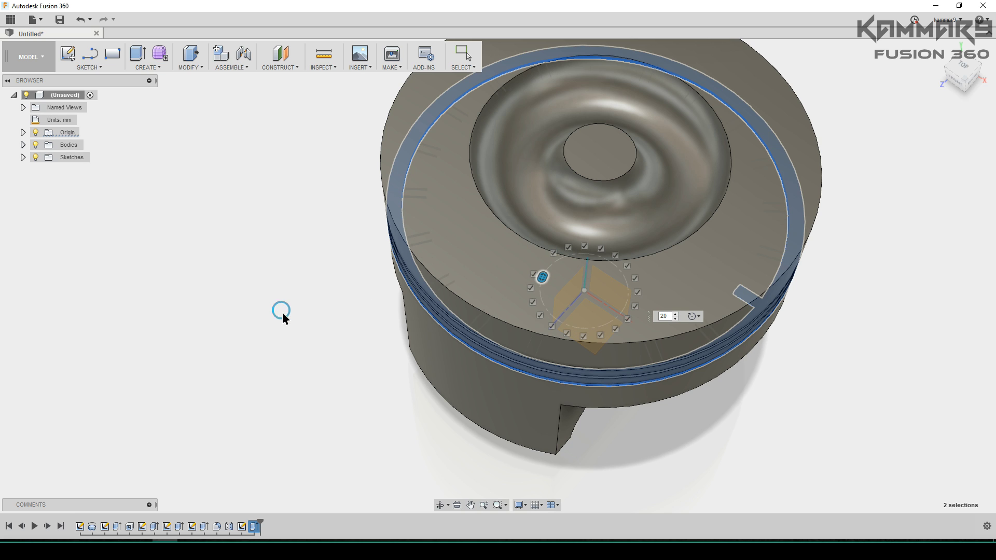
# Start a fillet on the top edge of the central dome in the crown bowl, with a 9 mm radius
pyautogui.keyDown('shift'); pyautogui.moveTo(685, 384); pyautogui.dragTo(563, 332, button='middle'); pyautogui.keyUp('shift')
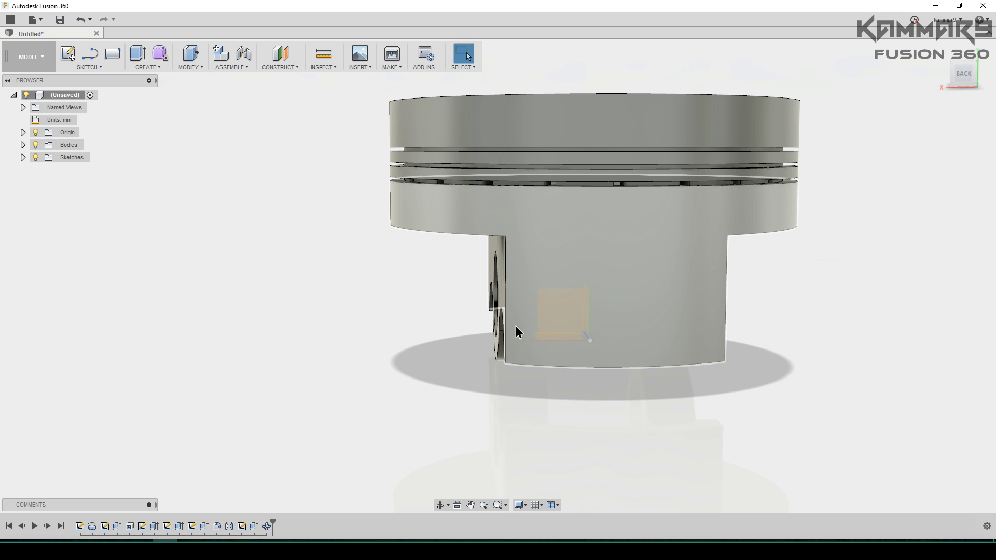
pyautogui.keyDown('shift'); pyautogui.moveTo(516, 328); pyautogui.dragTo(535, 296, button='middle'); pyautogui.keyUp('shift')
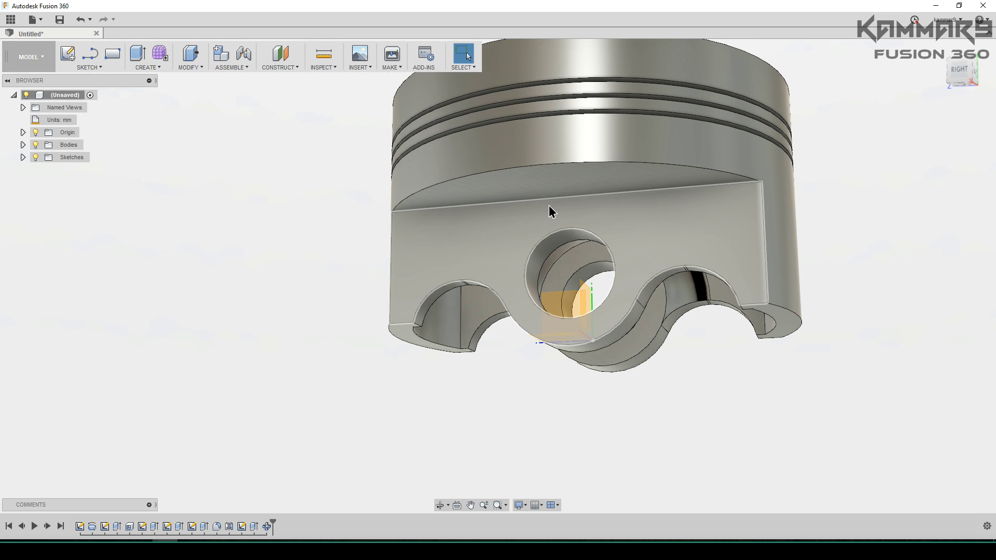
pyautogui.keyDown('shift'); pyautogui.moveTo(549, 213); pyautogui.dragTo(532, 248, button='middle'); pyautogui.keyUp('shift')
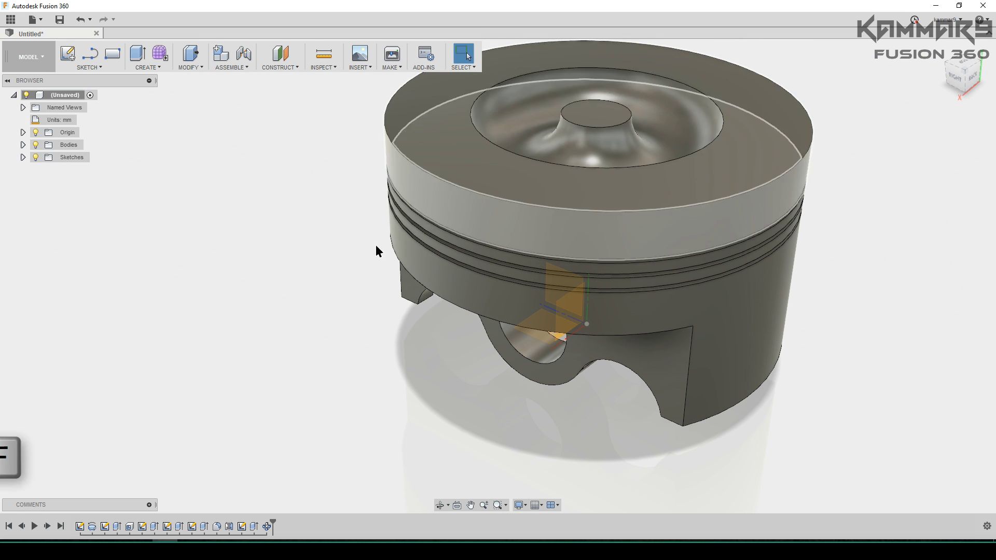
pyautogui.press('f')
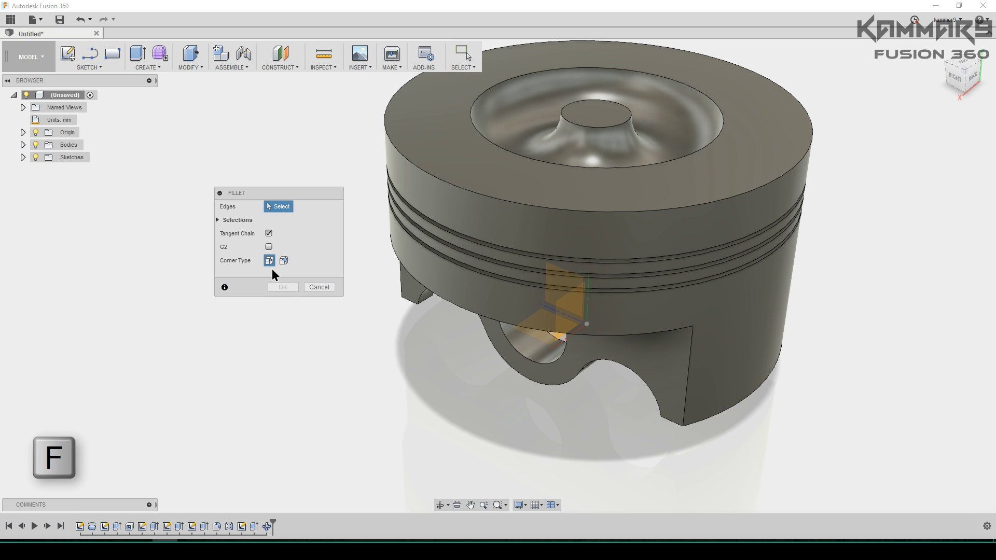
pyautogui.click(602, 125)
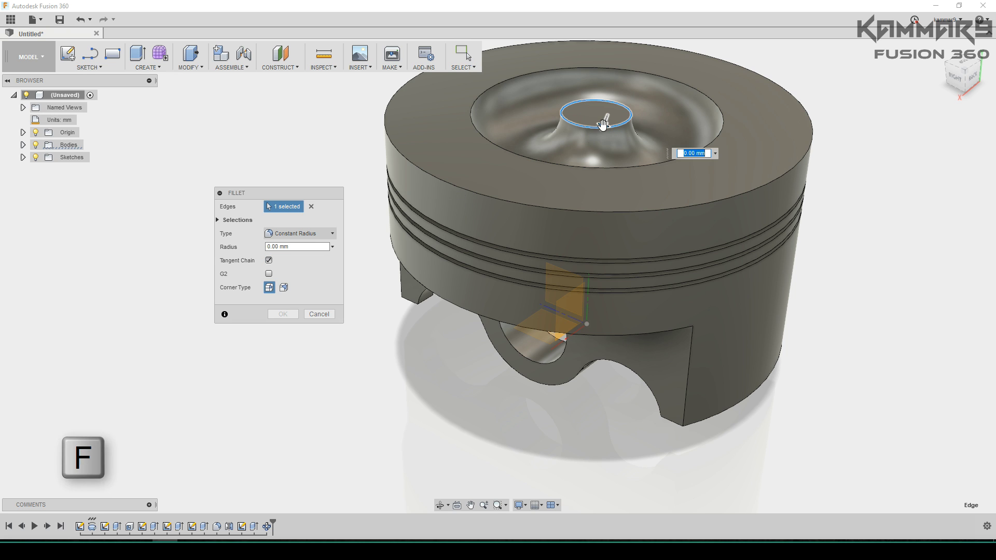
pyautogui.press('Return')
# Add the long inner edges of both side cutouts beneath the ring band to the fillet and apply it
pyautogui.keyDown('shift'); pyautogui.moveTo(601, 125); pyautogui.dragTo(508, 204, button='middle'); pyautogui.keyUp('shift')
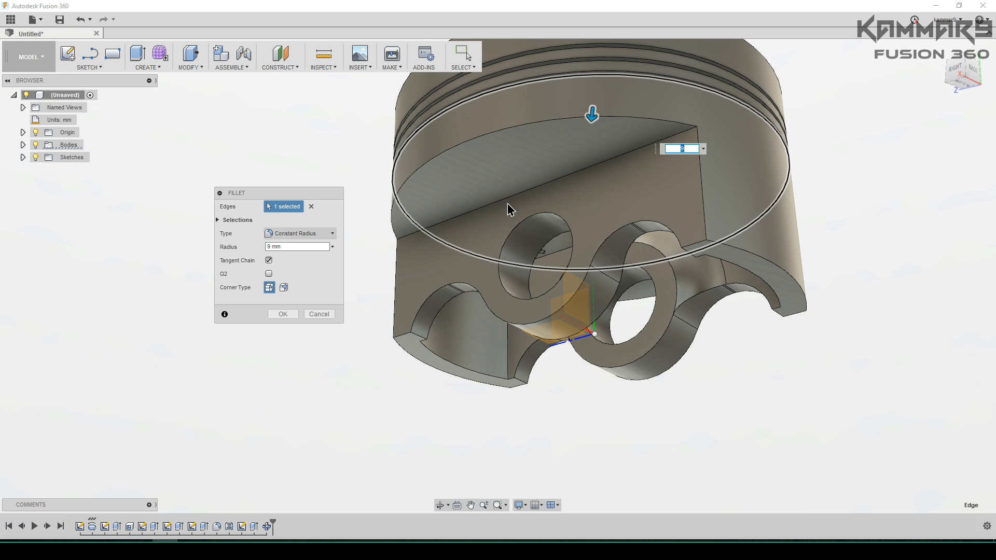
pyautogui.click(555, 184)
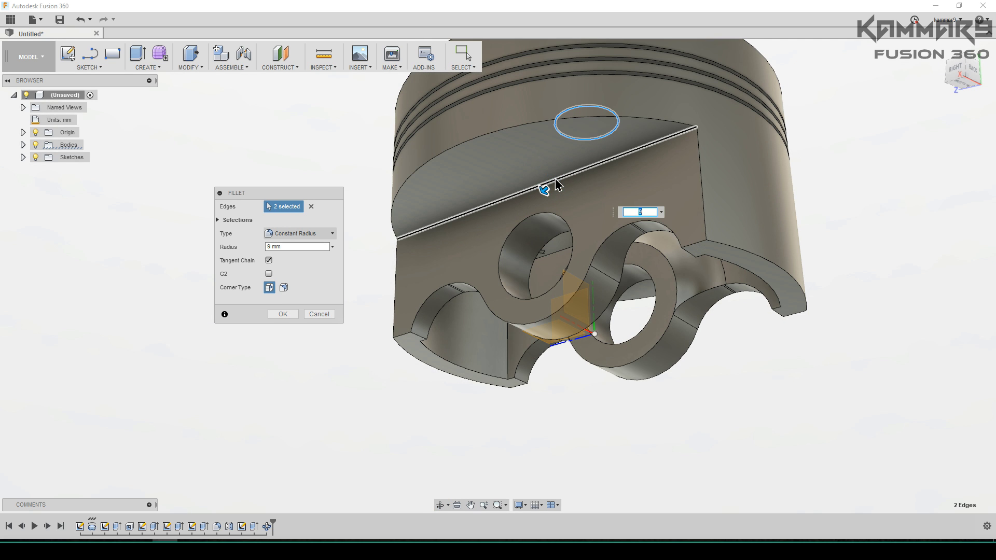
pyautogui.keyDown('ctrl'); pyautogui.moveTo(574, 222); pyautogui.dragTo(695, 243, button='middle'); pyautogui.keyUp('ctrl')
pyautogui.keyDown('ctrl'); pyautogui.click(656, 205); pyautogui.keyUp('ctrl')
pyautogui.click(283, 314)
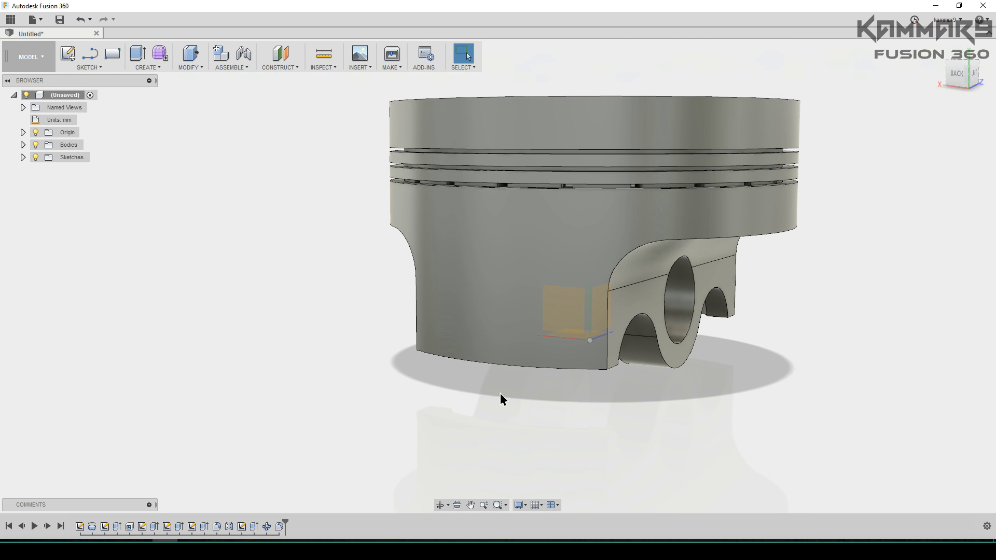
# Start a sketch on the XY plane and draw an upright rectangle about 3.3 mm wide just outside the piston skirt's straight side edge
pyautogui.keyDown('shift'); pyautogui.moveTo(501, 399); pyautogui.dragTo(581, 398, button='middle'); pyautogui.keyUp('shift')
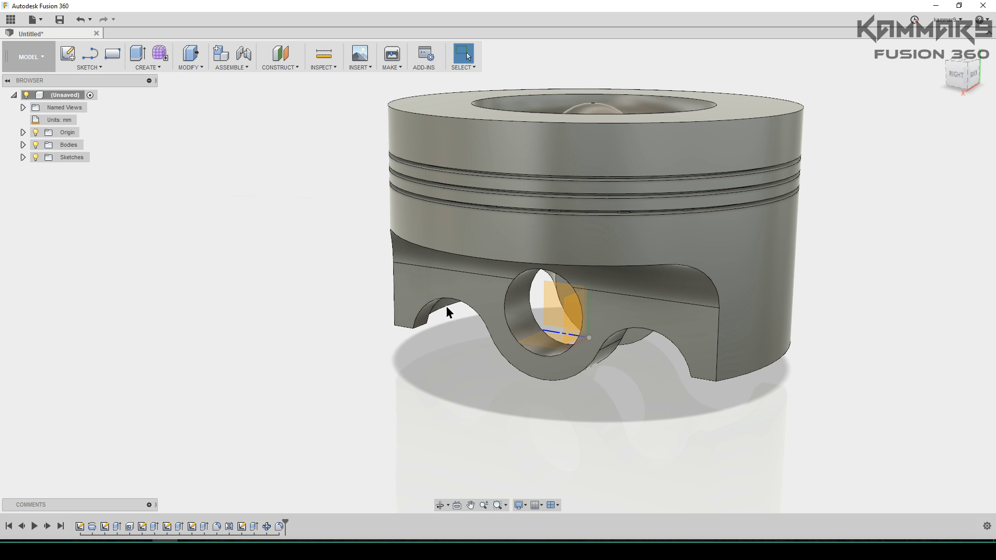
pyautogui.moveTo(445, 311)
pyautogui.keyDown('shift'); pyautogui.mouseDown(button='middle')
pyautogui.moveTo(435, 278)
pyautogui.moveTo(454, 290)
pyautogui.mouseUp(button='middle'); pyautogui.keyUp('shift')
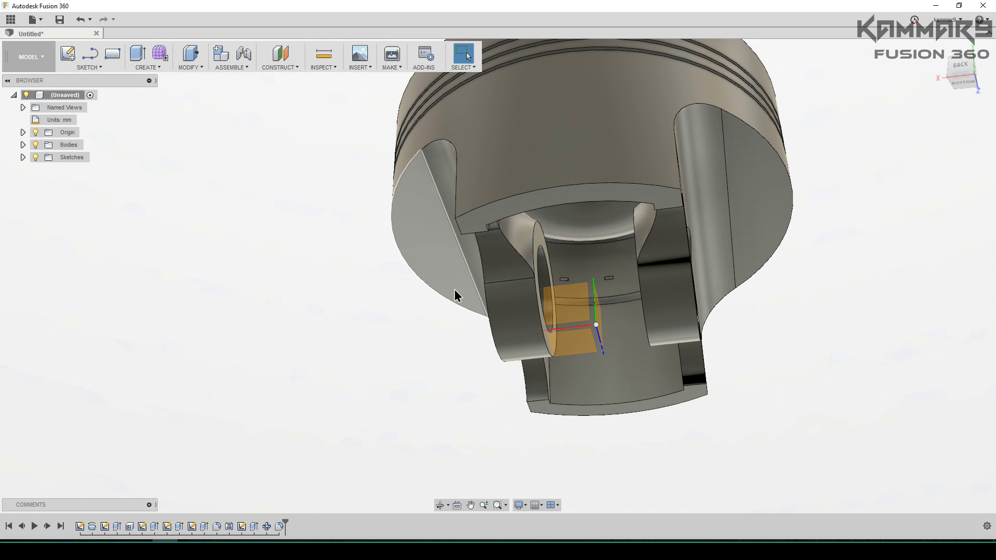
pyautogui.click(573, 305)
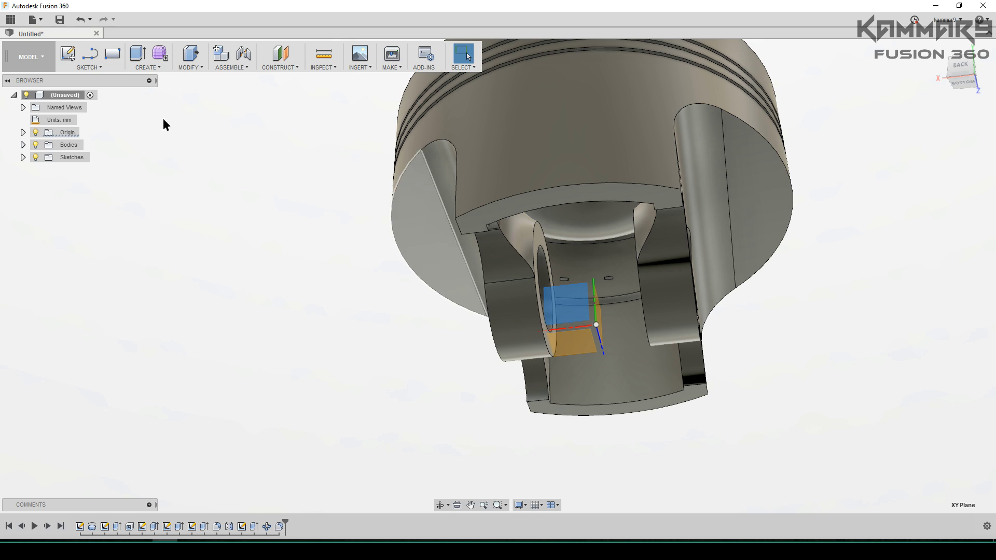
pyautogui.click(73, 57)
pyautogui.press('r')
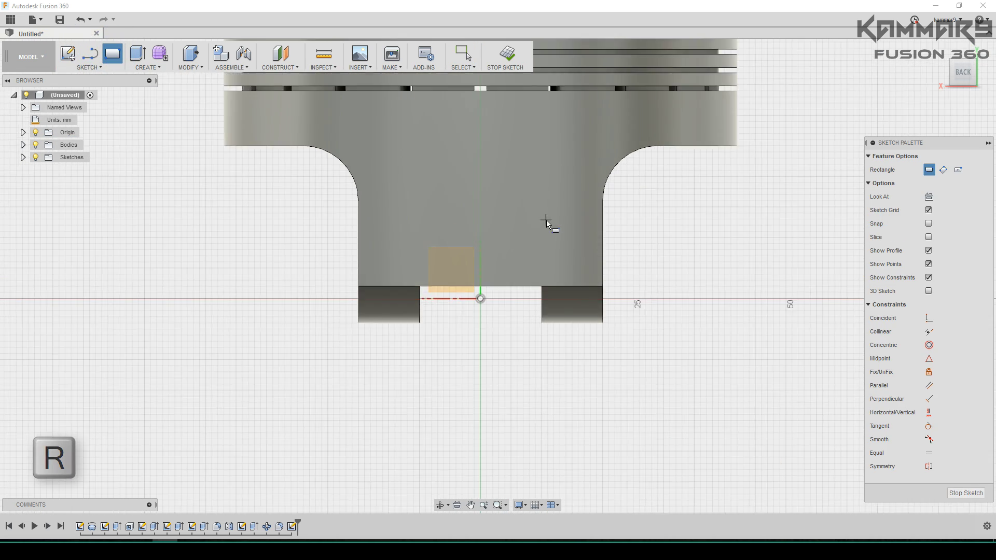
pyautogui.scroll(5, 596, 260)
pyautogui.click(643, 259)
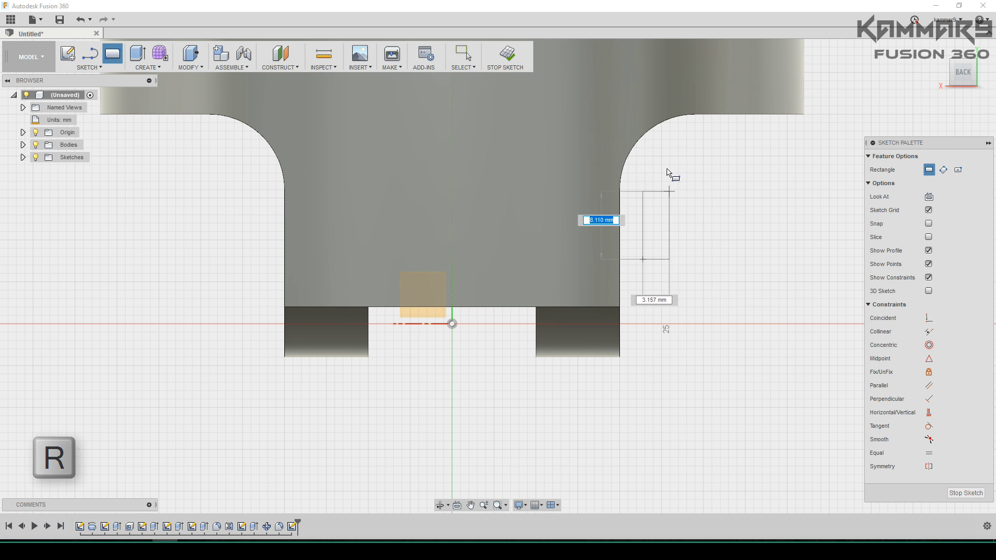
pyautogui.click(671, 188)
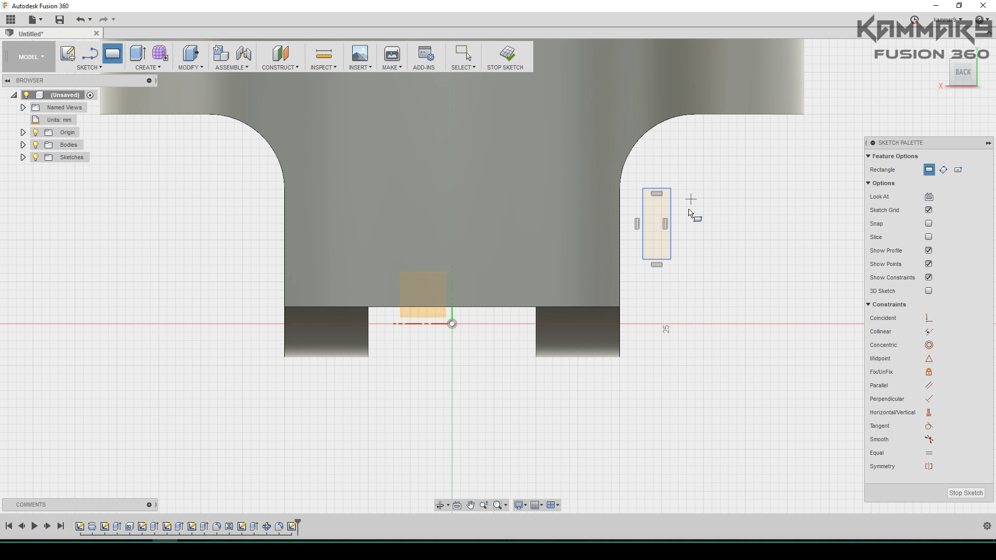
pyautogui.press('Escape')
# Dimension the rectangle to 1.1 mm wide and 10.45 mm tall
pyautogui.press('d')
pyautogui.click(658, 189)
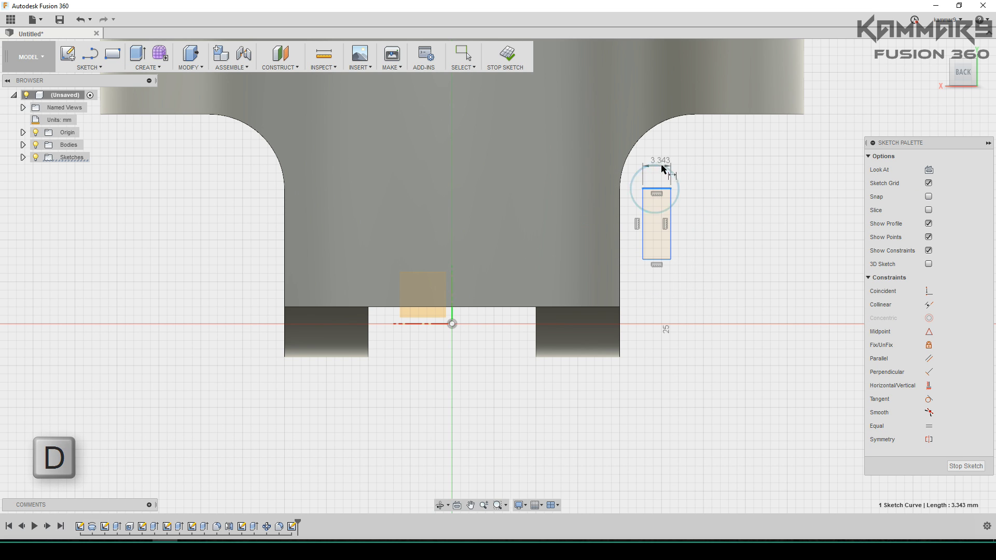
pyautogui.click(703, 158)
pyautogui.write('1')
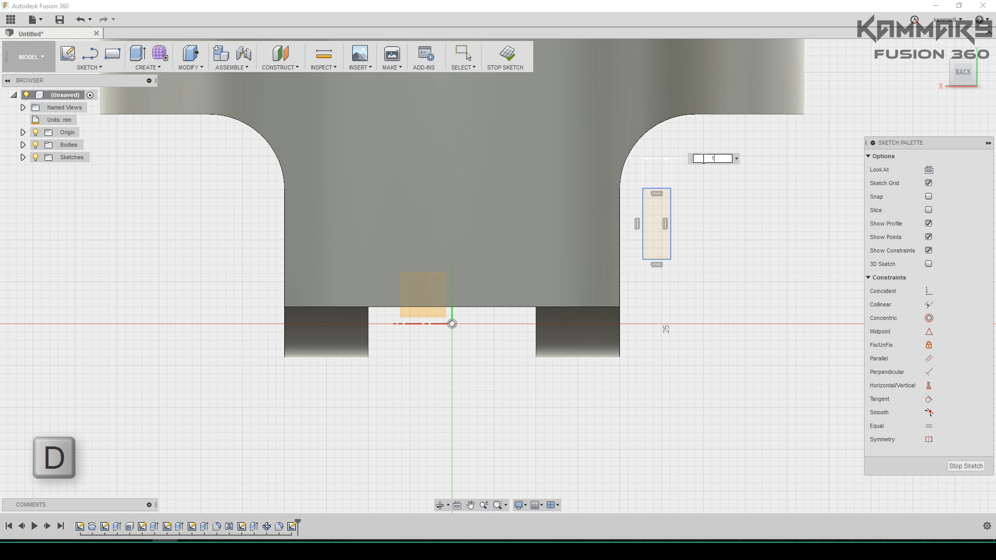
pyautogui.write('.1')
pyautogui.press('Return')
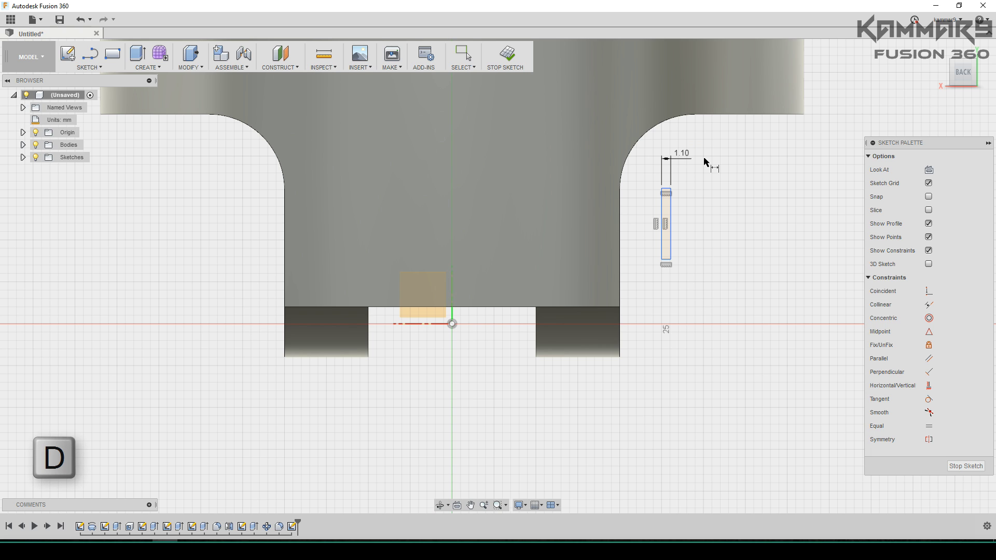
pyautogui.click(671, 239)
pyautogui.click(713, 236)
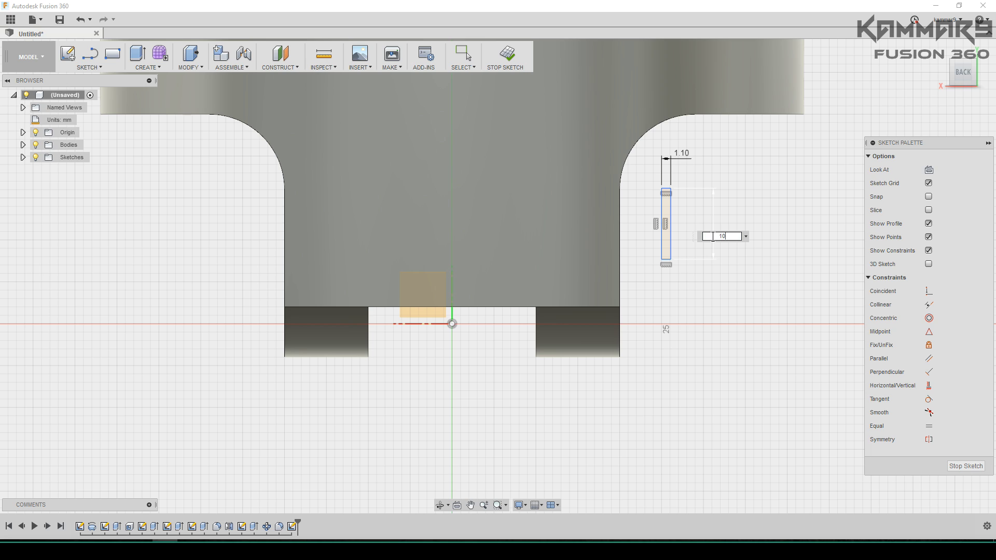
pyautogui.write('10.45')
pyautogui.press('Return')
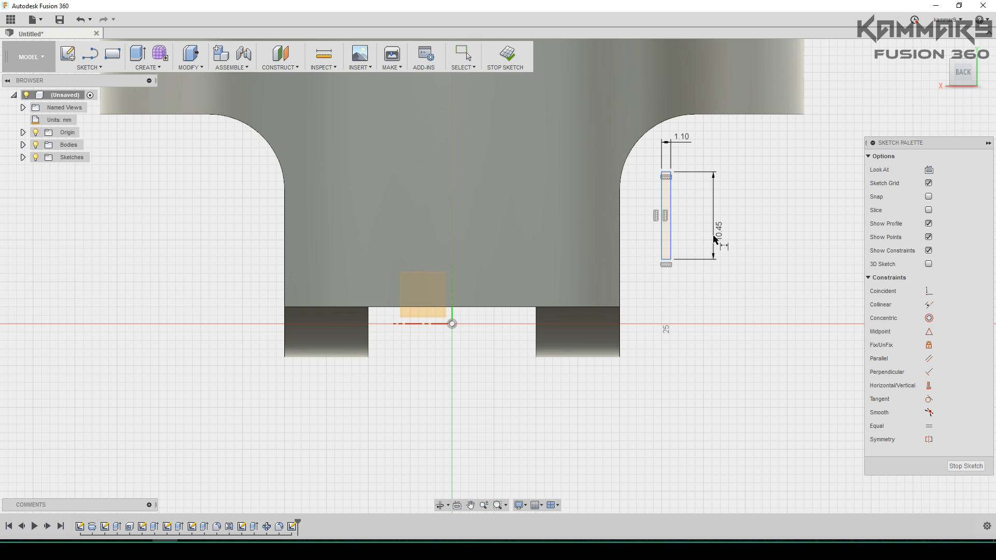
# Dimension the horizontal distance from the origin to the rectangle's nearer long edge as 18 mm
pyautogui.click(662, 253)
pyautogui.click(453, 325)
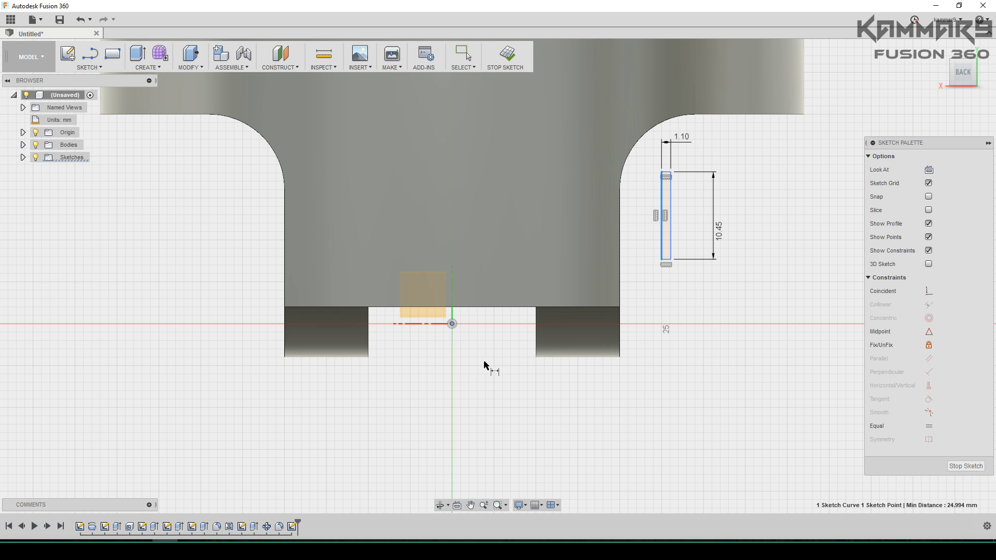
pyautogui.click(524, 392)
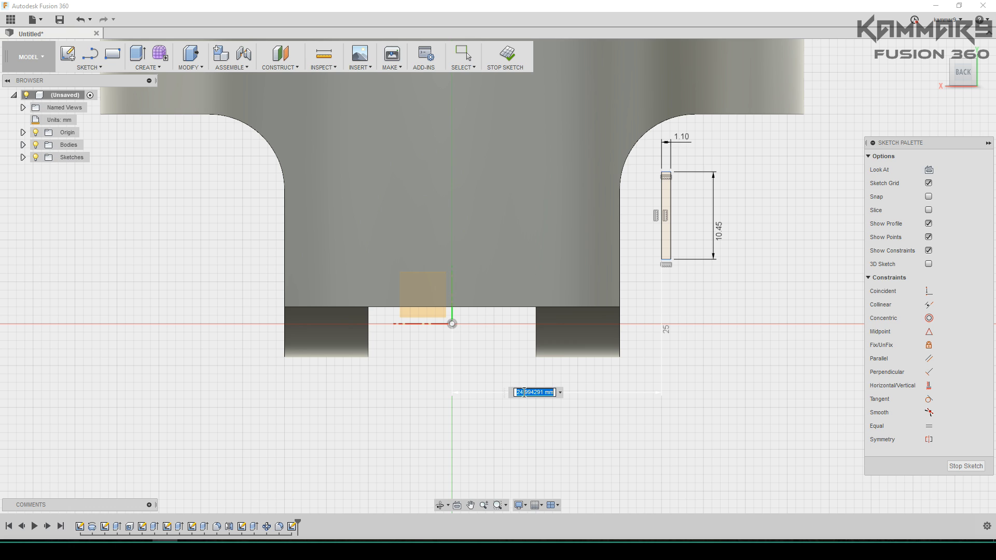
pyautogui.press('Return')
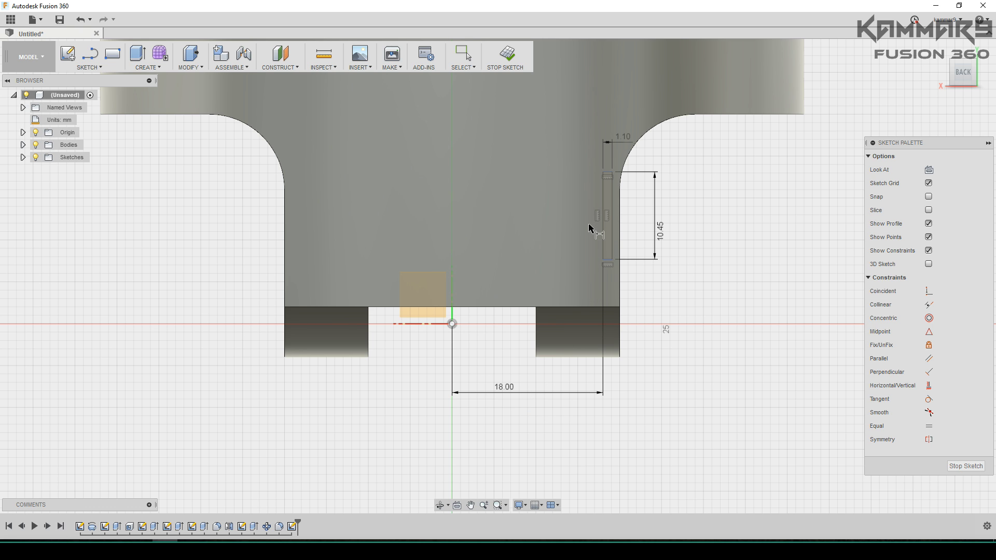
# Dimension the vertical distance between the rectangle's bottom edge and the piston's top edge as 40 mm
pyautogui.scroll(3, 610, 264)
pyautogui.click(608, 259)
pyautogui.scroll(-1, 681, 315)
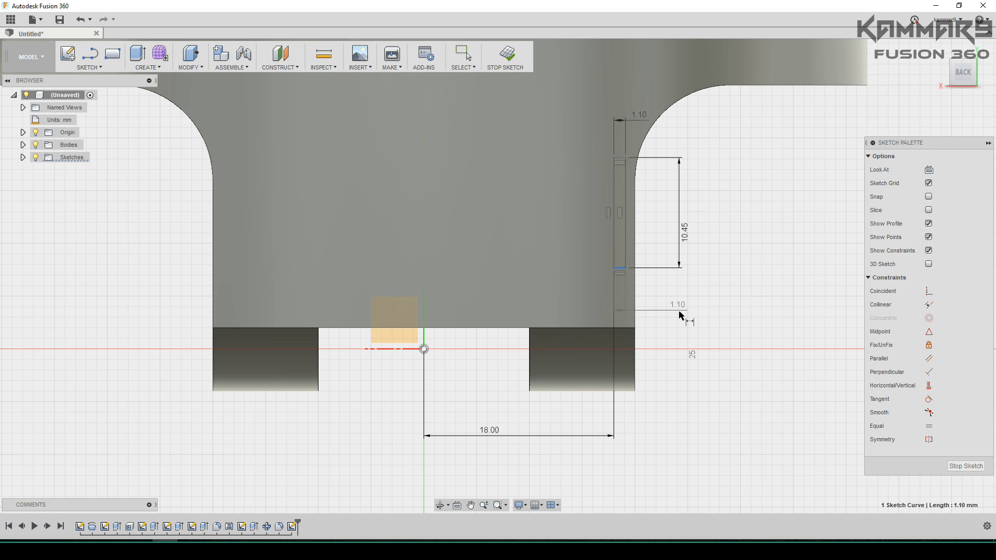
pyautogui.scroll(-5, 681, 315)
pyautogui.click(674, 154)
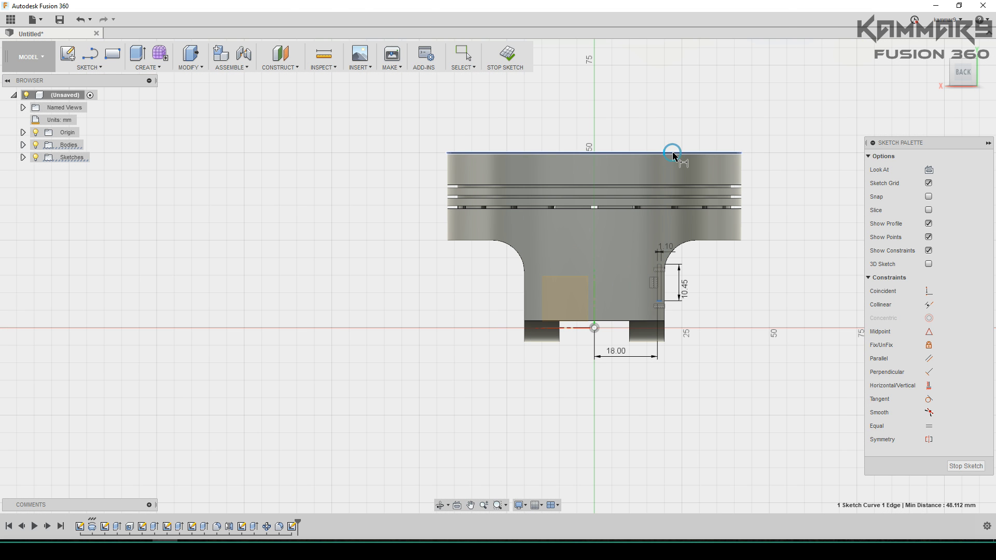
pyautogui.click(777, 244)
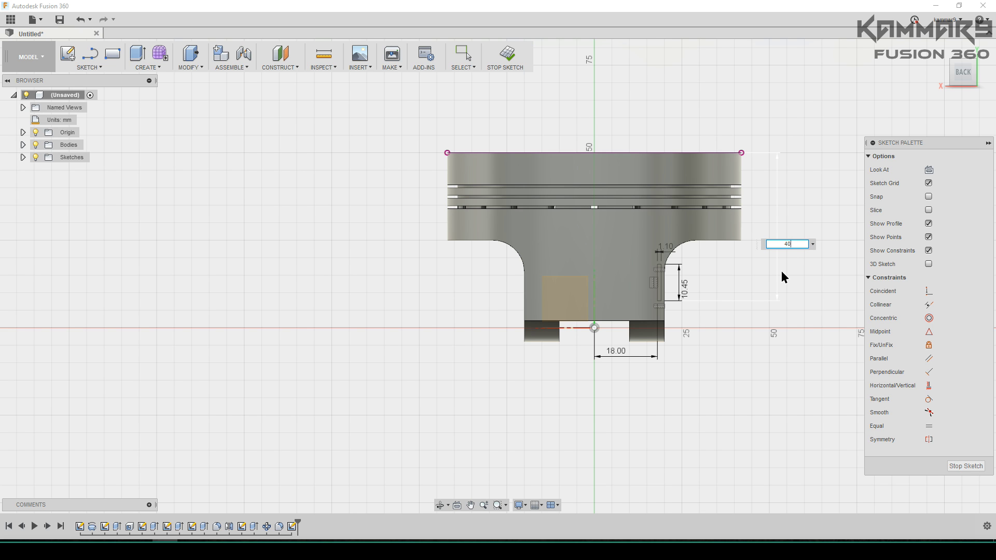
pyautogui.write('40')
pyautogui.press('Return')
pyautogui.moveTo(721, 300); pyautogui.dragTo(683, 300, button='middle')
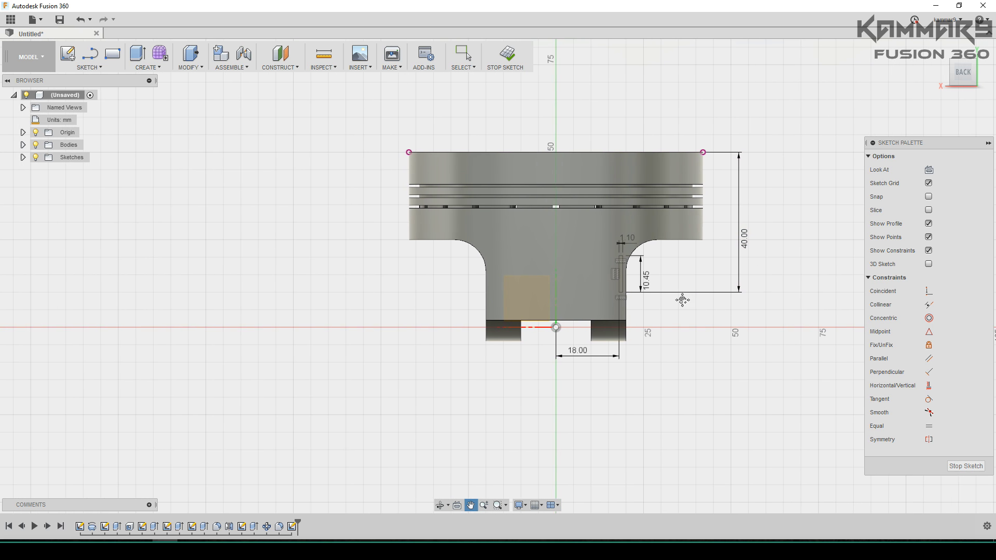
pyautogui.scroll(5, 683, 300)
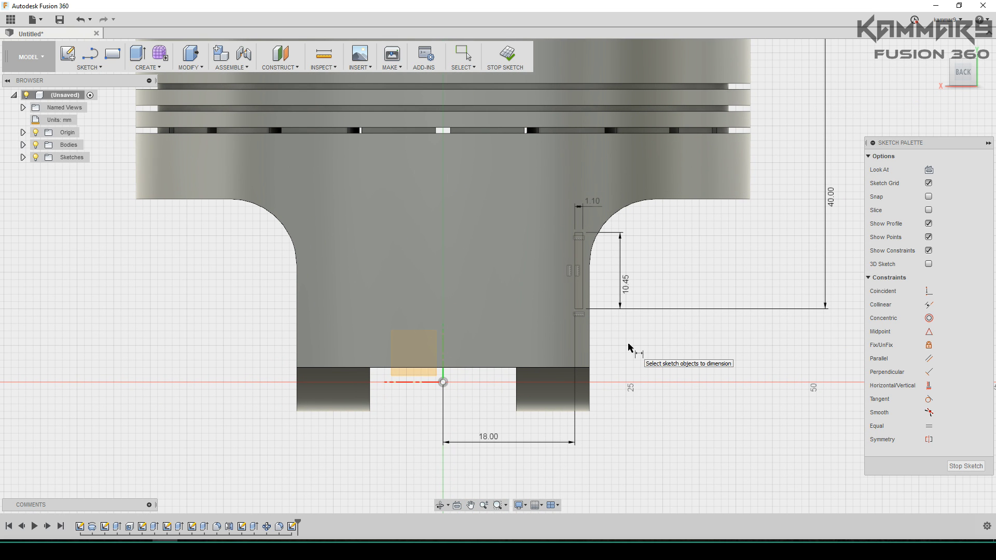
pyautogui.scroll(-3, 642, 358)
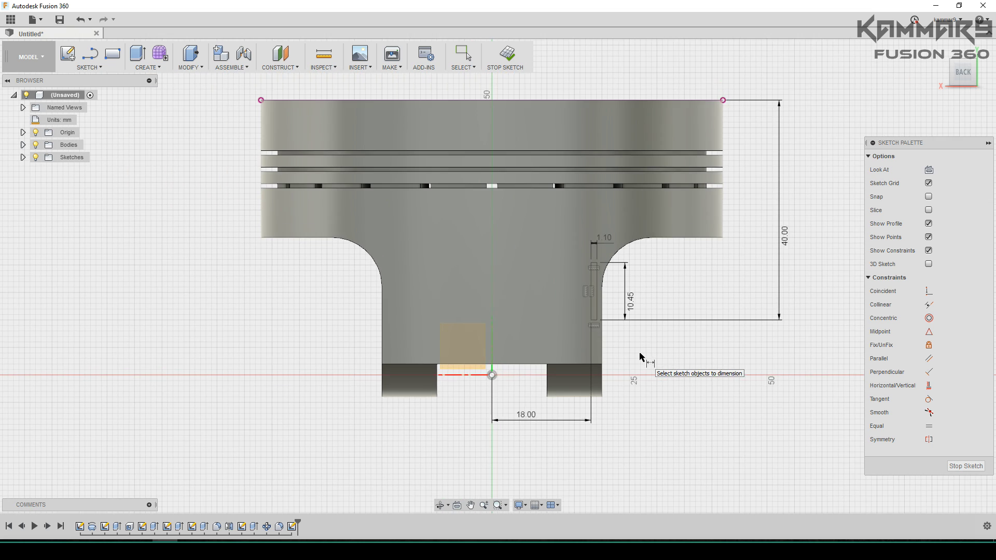
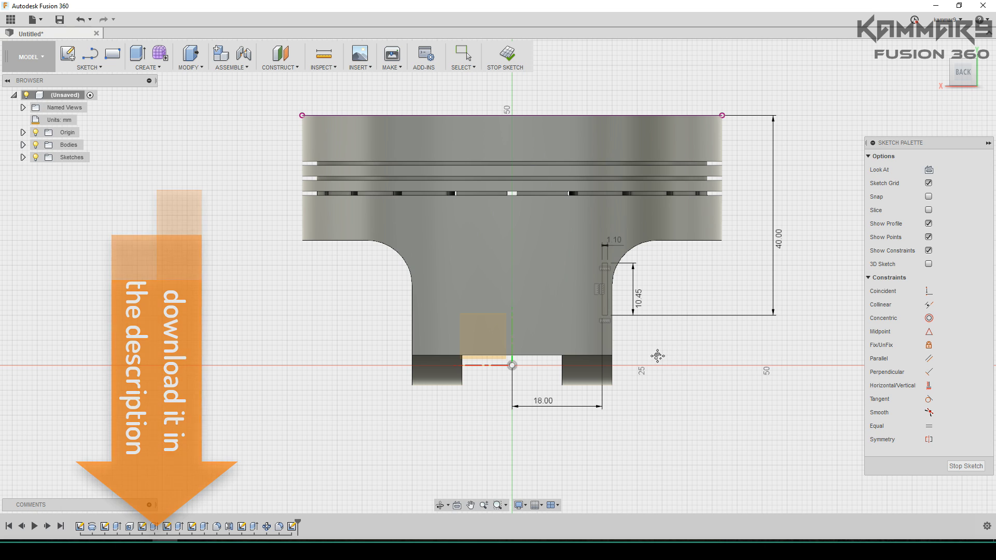
# Draw a vertical line about 23.7 mm long upward from the origin and convert it to a construction line
pyautogui.scroll(3, 656, 355)
pyautogui.press('l')
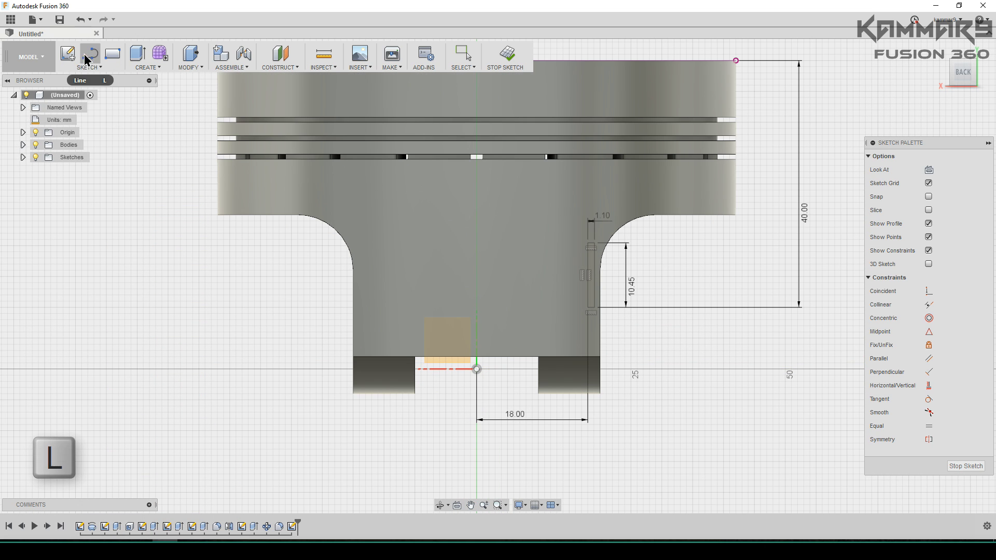
pyautogui.click(477, 369)
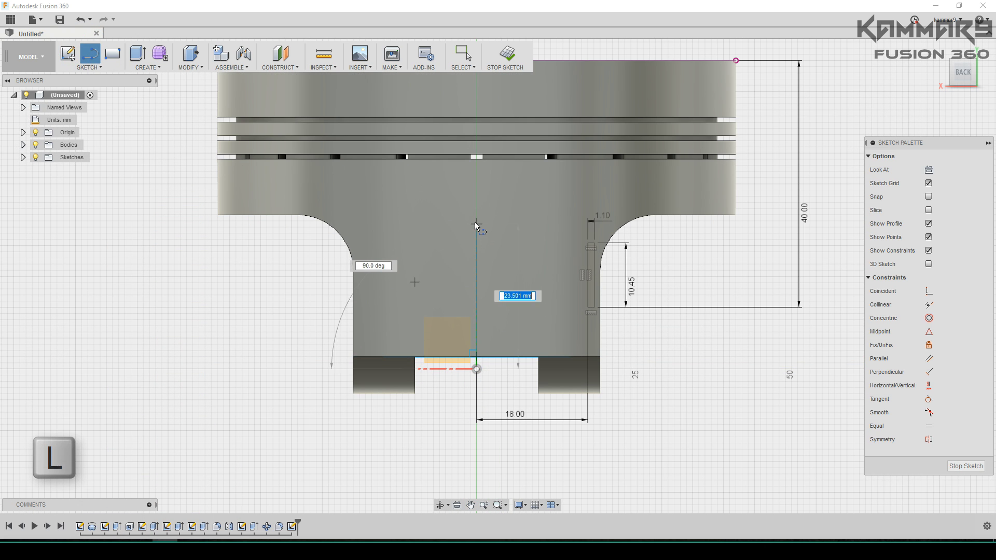
pyautogui.click(476, 223)
pyautogui.press('Escape')
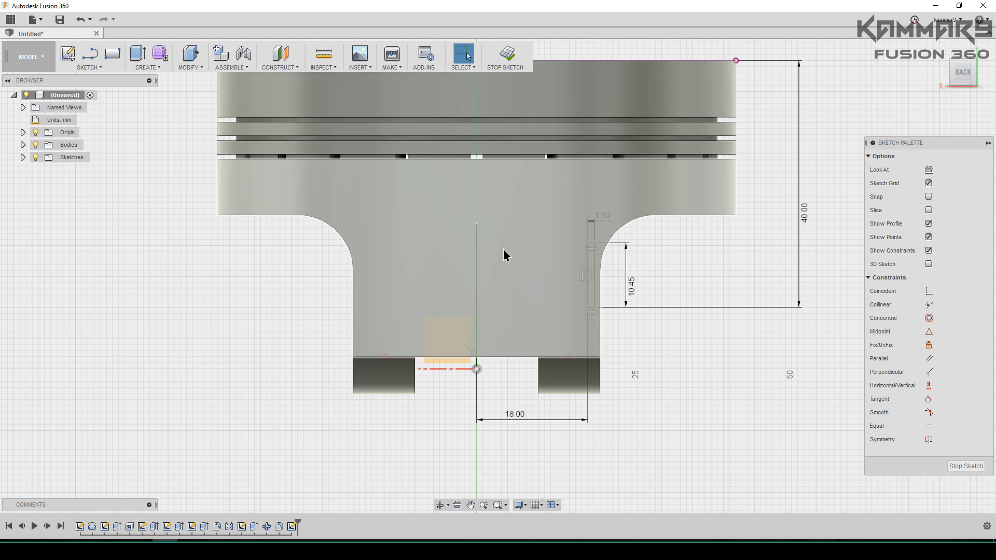
pyautogui.click(478, 254)
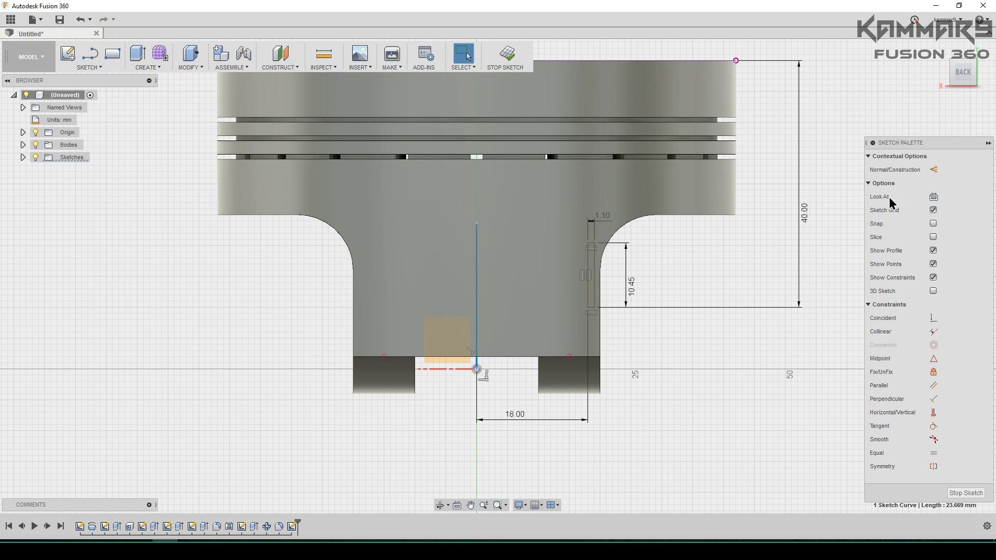
pyautogui.click(934, 170)
# Mirror the narrow rectangle across the vertical construction line
pyautogui.moveTo(576, 287); pyautogui.dragTo(564, 317)
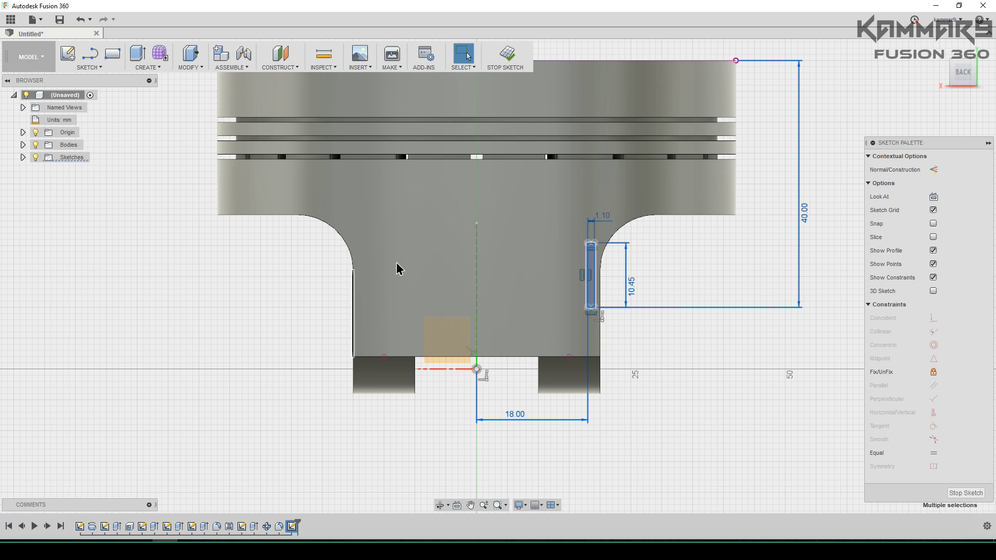
pyautogui.click(106, 67)
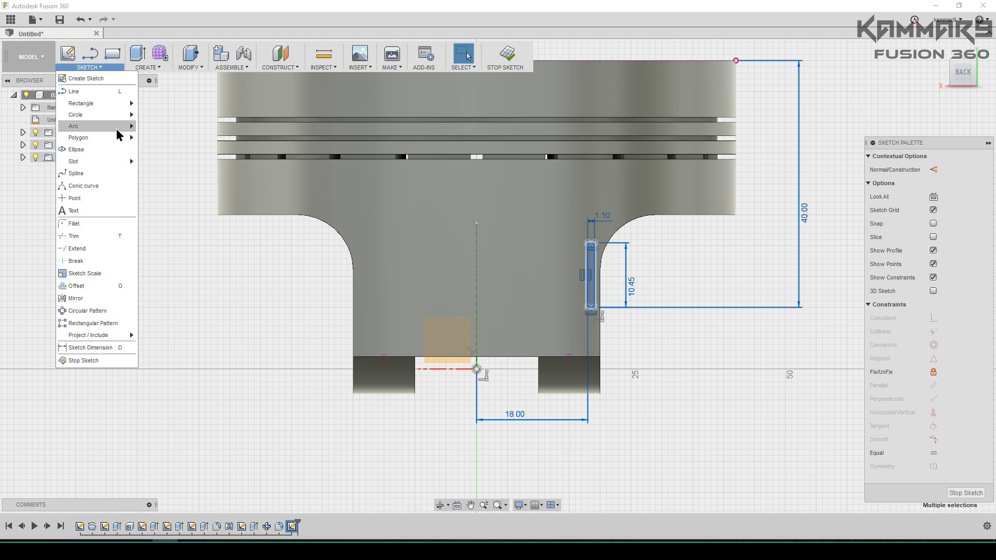
pyautogui.click(91, 301)
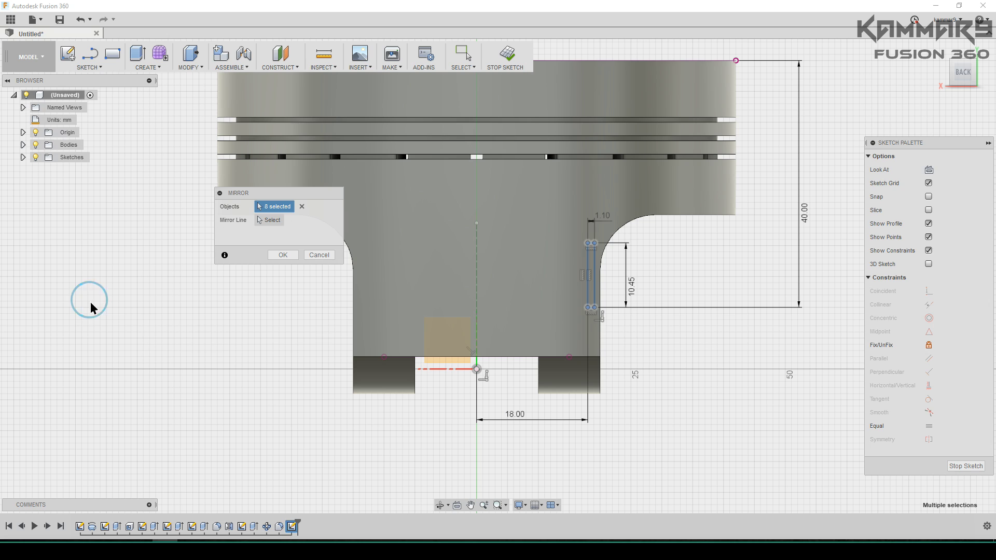
pyautogui.click(265, 220)
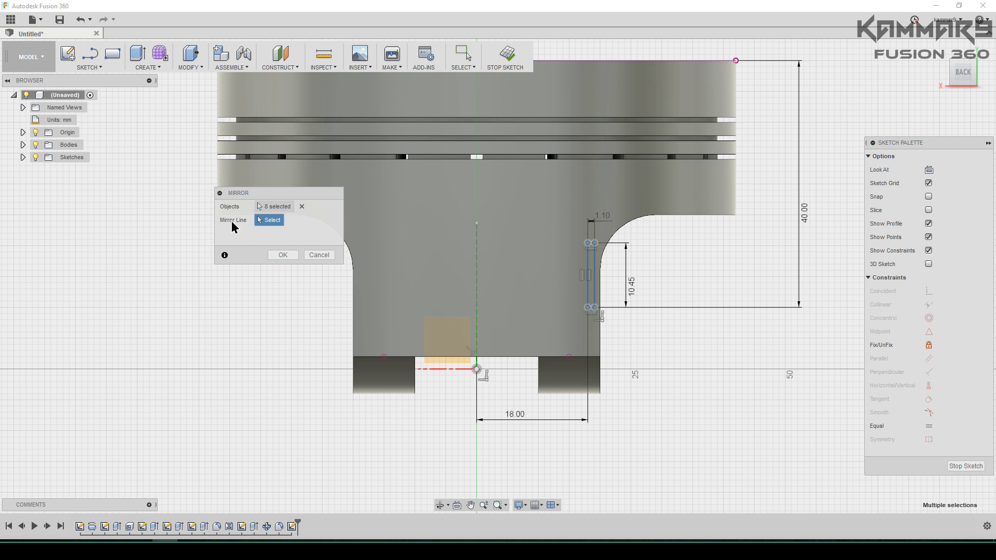
pyautogui.click(477, 278)
pyautogui.click(283, 254)
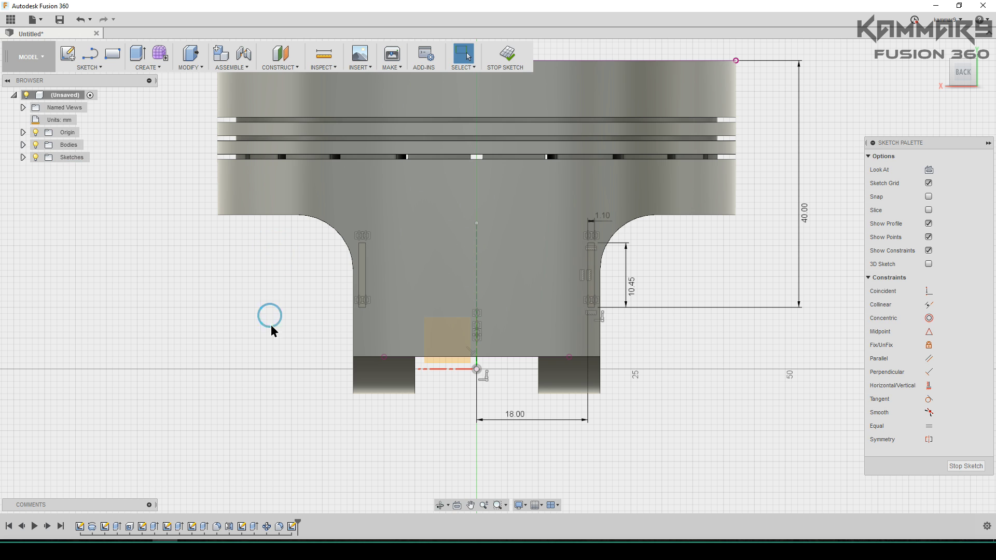
# Revolve-cut both narrow rectangles 360 degrees about the rectangle's lower short edge to groove the pin bores
pyautogui.moveTo(320, 360); pyautogui.dragTo(397, 360, button='middle')
pyautogui.click(161, 66)
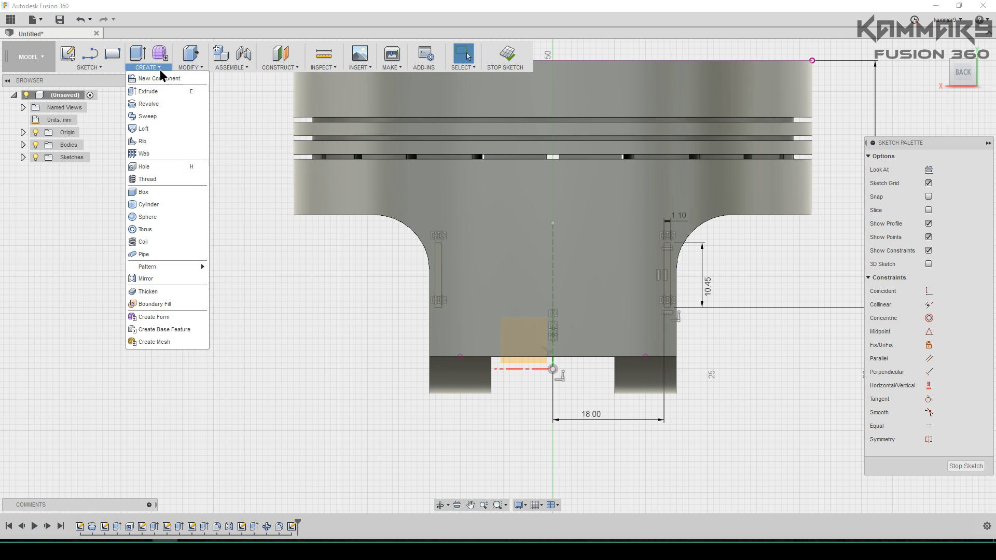
pyautogui.click(154, 104)
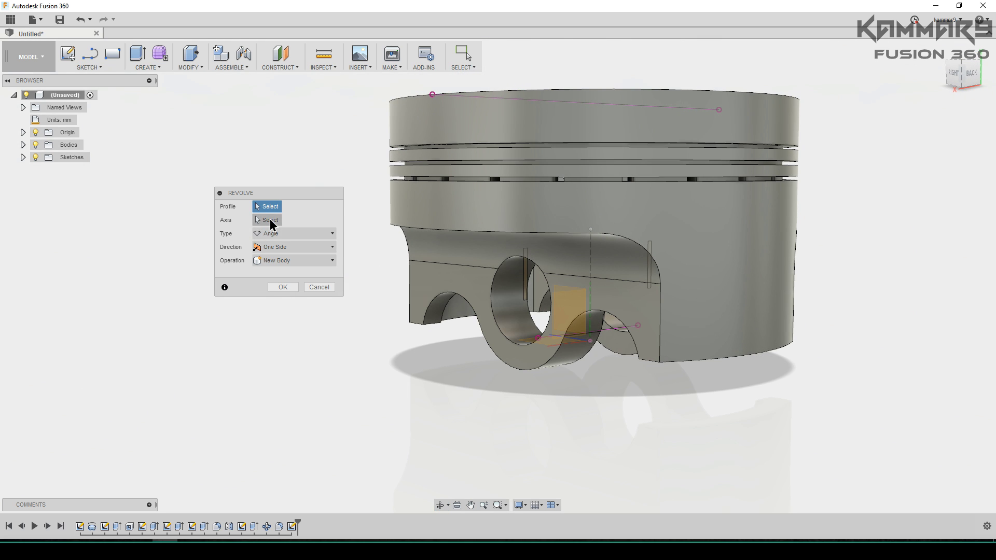
pyautogui.click(271, 222)
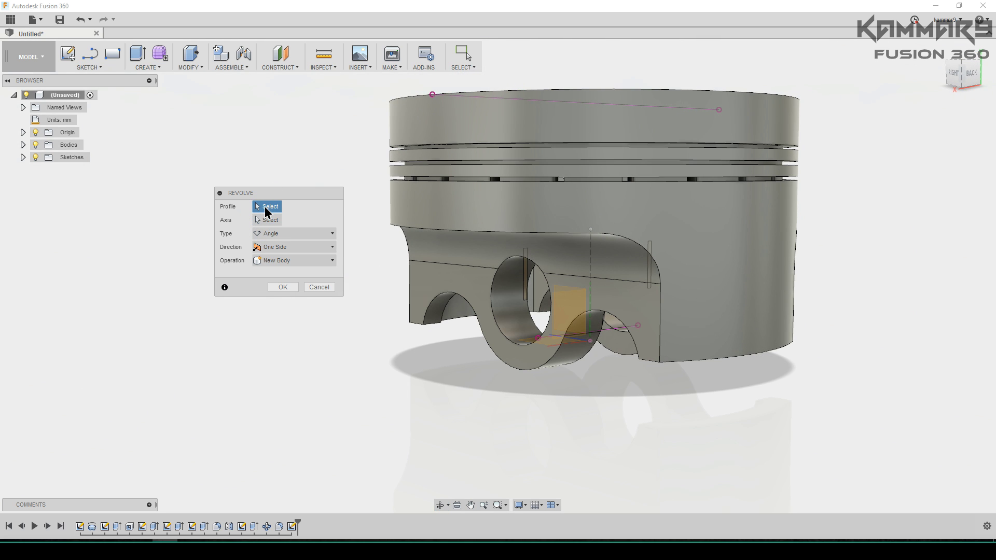
pyautogui.moveTo(515, 294)
pyautogui.keyDown('shift'); pyautogui.mouseDown(button='middle')
pyautogui.moveTo(521, 280)
pyautogui.moveTo(518, 306)
pyautogui.mouseUp(button='middle'); pyautogui.keyUp('shift')
pyautogui.click(540, 267)
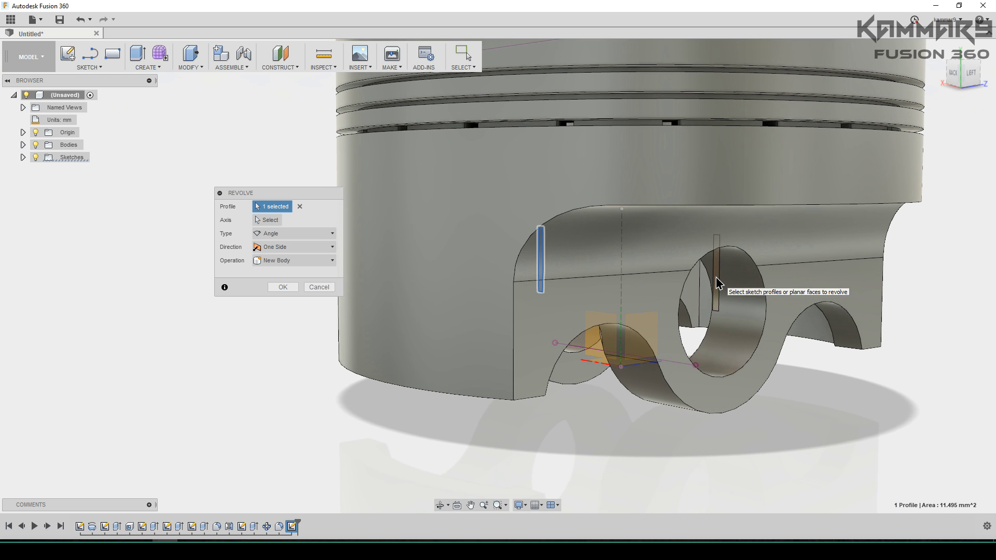
pyautogui.click(716, 269)
pyautogui.click(266, 220)
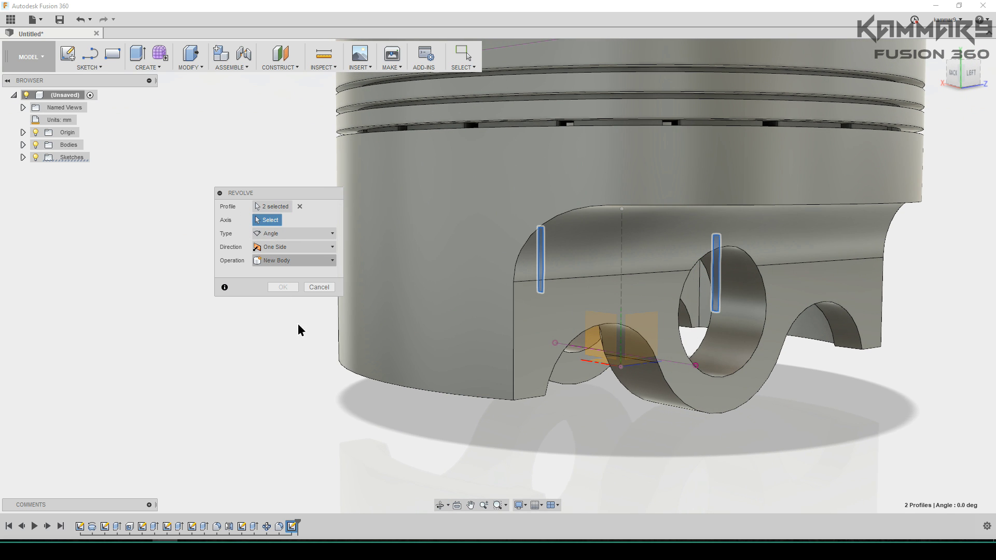
pyautogui.scroll(5, 672, 366)
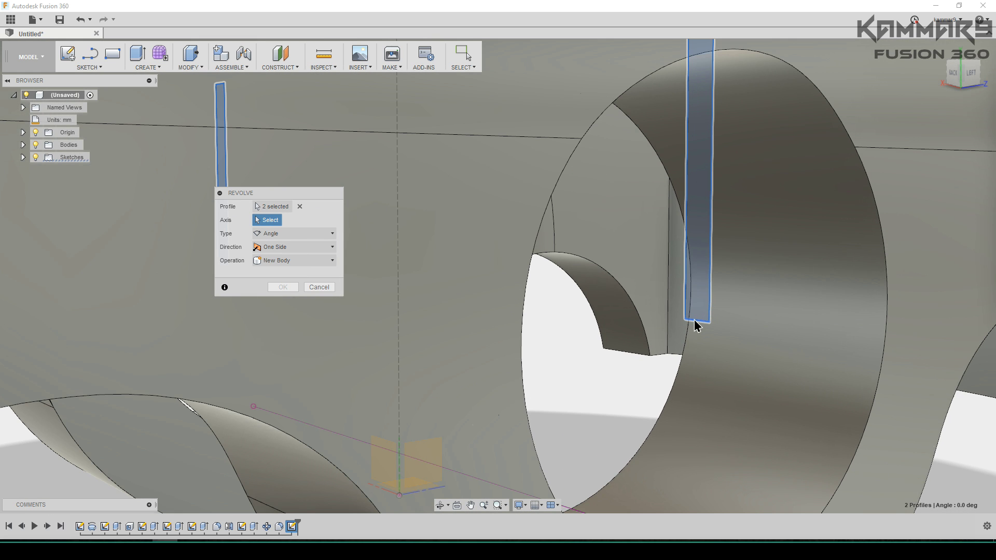
pyautogui.click(699, 322)
pyautogui.scroll(-5, 665, 362)
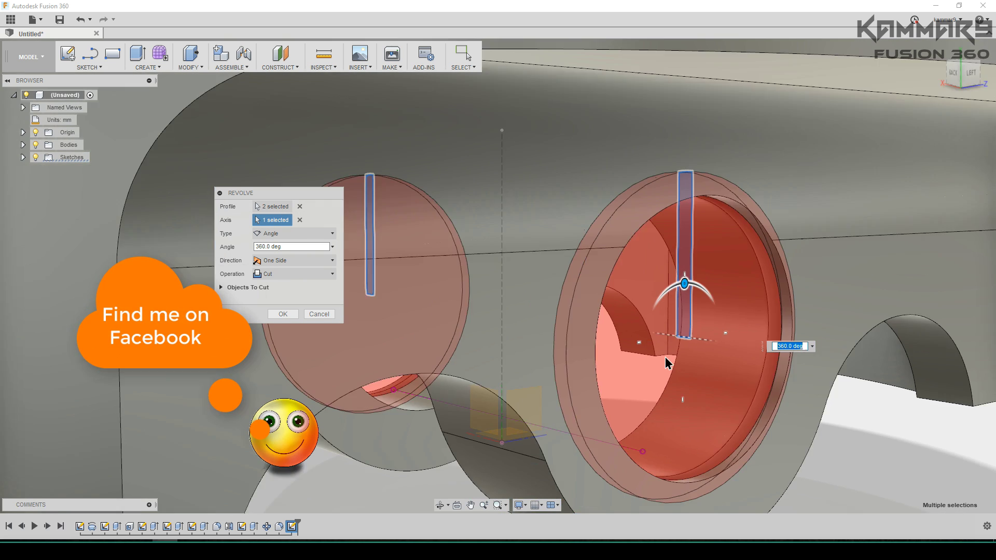
pyautogui.click(282, 314)
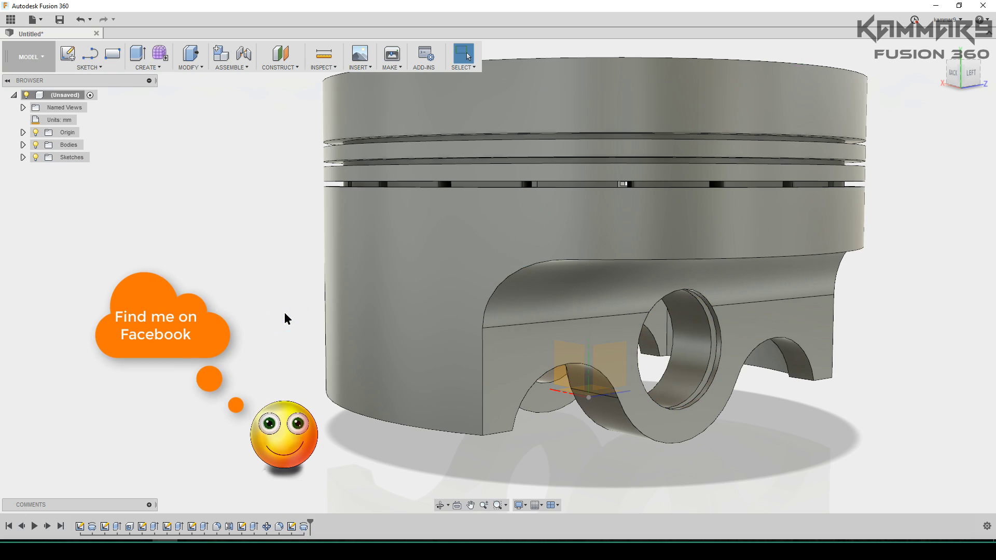
# Create a sketch on the vertical origin plane that faces along the pin bore axis
pyautogui.keyDown('shift'); pyautogui.moveTo(285, 314); pyautogui.dragTo(495, 380, button='middle'); pyautogui.keyUp('shift')
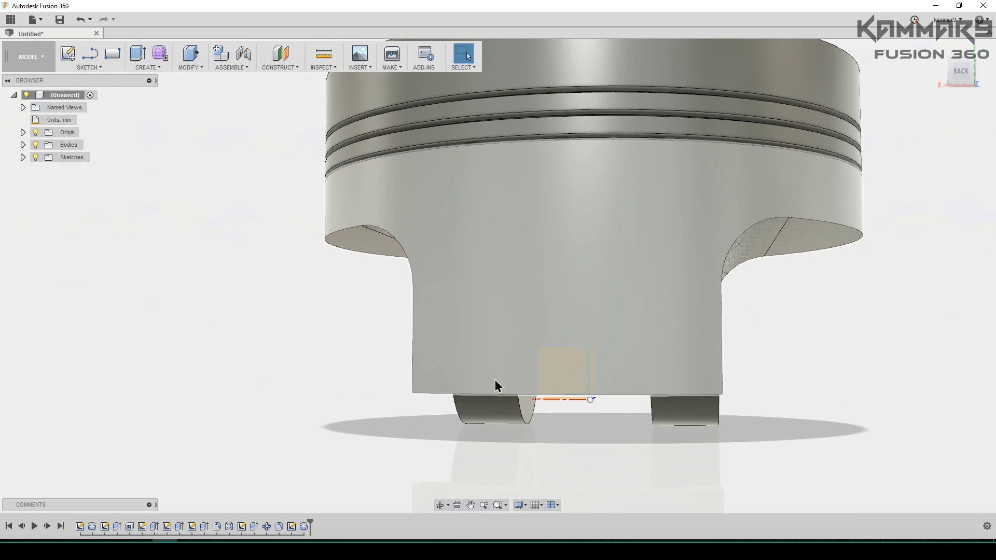
pyautogui.scroll(-4, 495, 380)
pyautogui.keyDown('shift'); pyautogui.moveTo(494, 380); pyautogui.dragTo(743, 372, button='middle'); pyautogui.keyUp('shift')
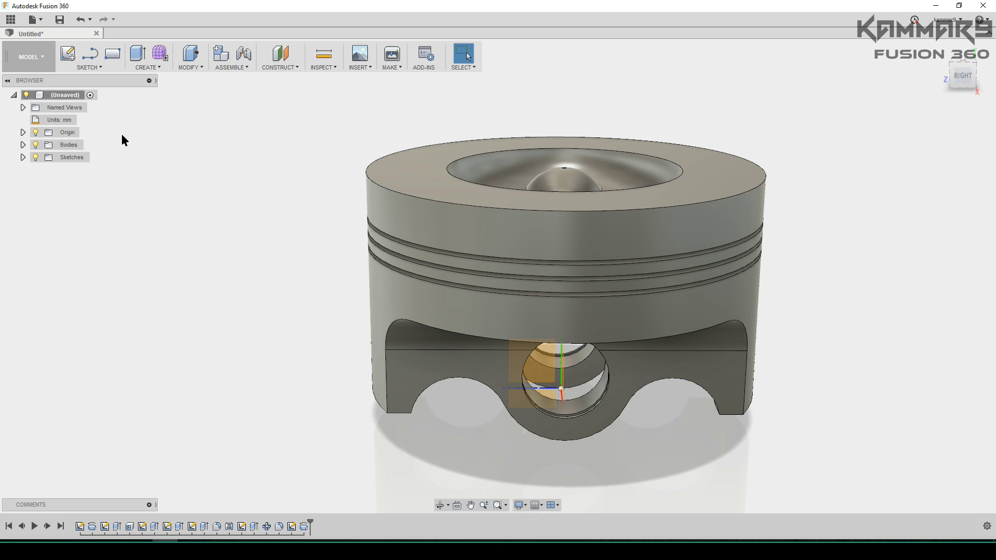
pyautogui.click(550, 378)
pyautogui.click(69, 53)
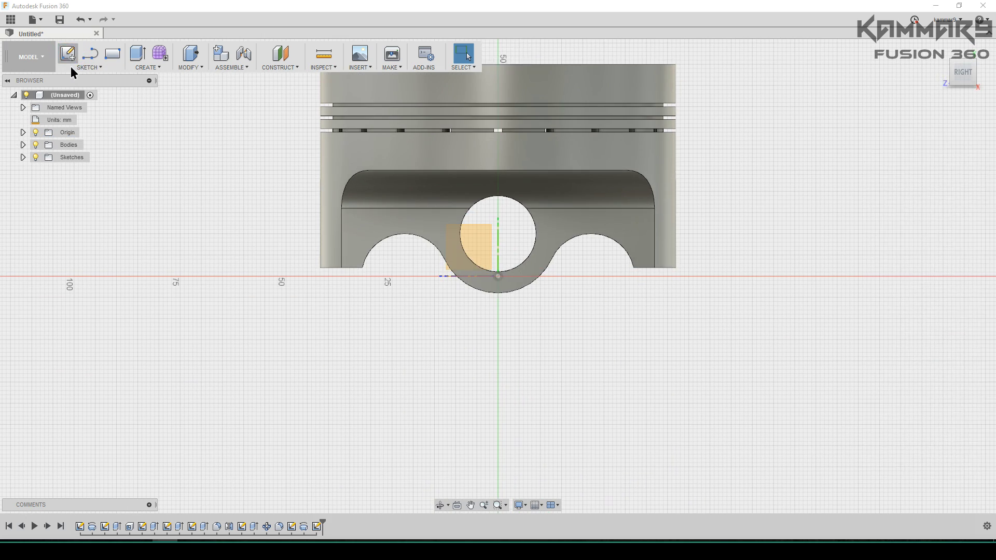
# Draw a 0.5 mm diameter circle just outside the piston skirt's outer edge, slightly above its lower corner
pyautogui.press('c')
pyautogui.scroll(10, 678, 244)
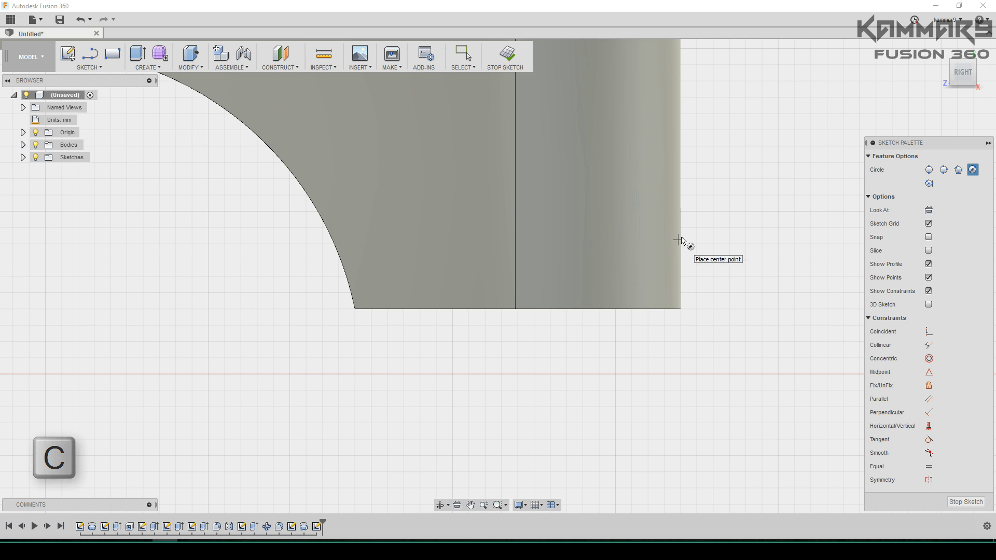
pyautogui.click(688, 225)
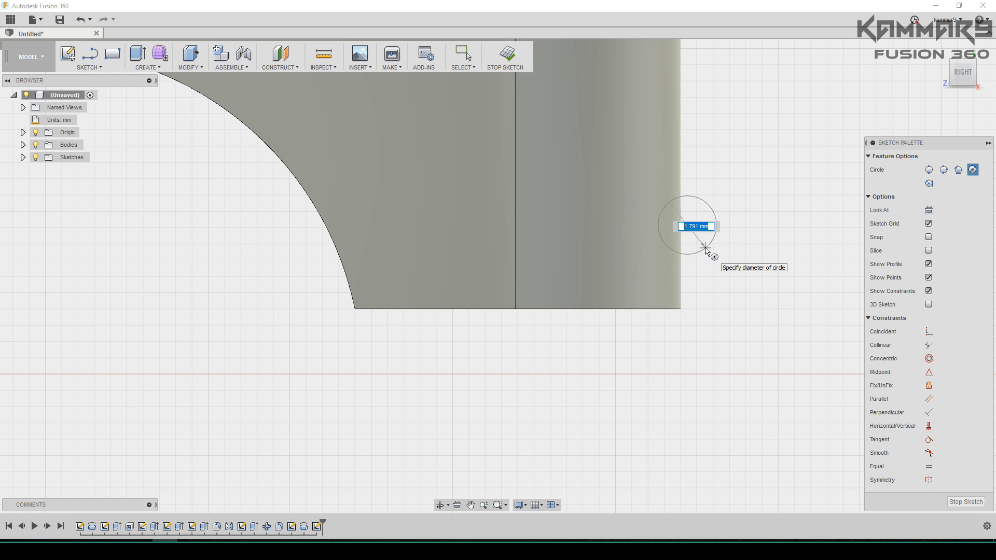
pyautogui.write('0.5')
pyautogui.press('Tab')
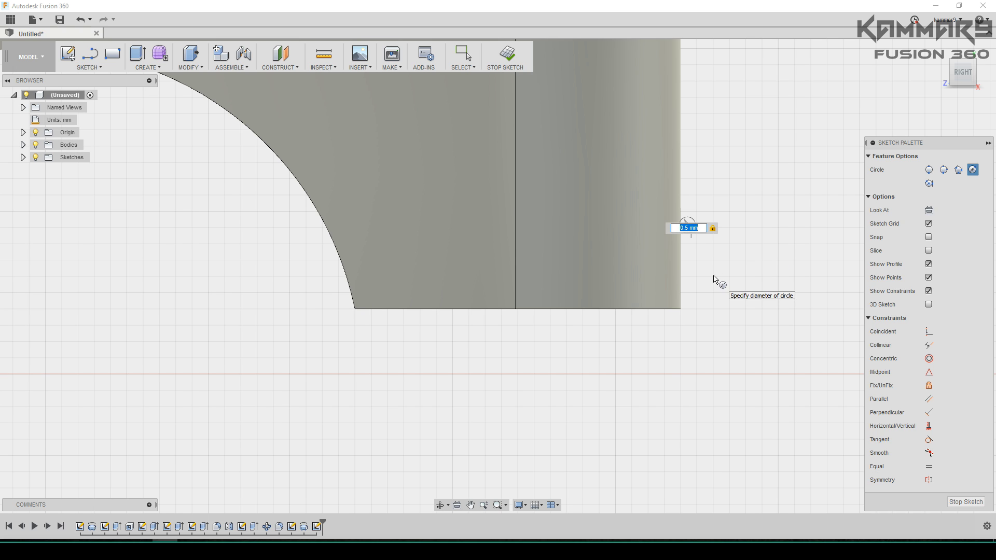
pyautogui.press('Return')
pyautogui.press('Escape')
# Dimension the vertical distance from the circle's center to the skirt's bottom edge as 0.5 mm
pyautogui.press('d')
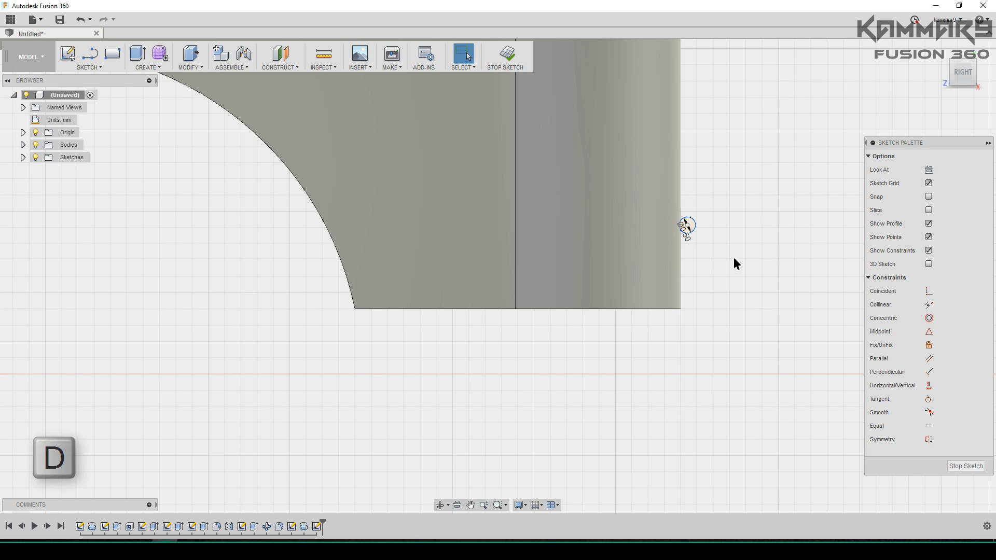
pyautogui.click(688, 226)
pyautogui.click(672, 309)
pyautogui.click(751, 278)
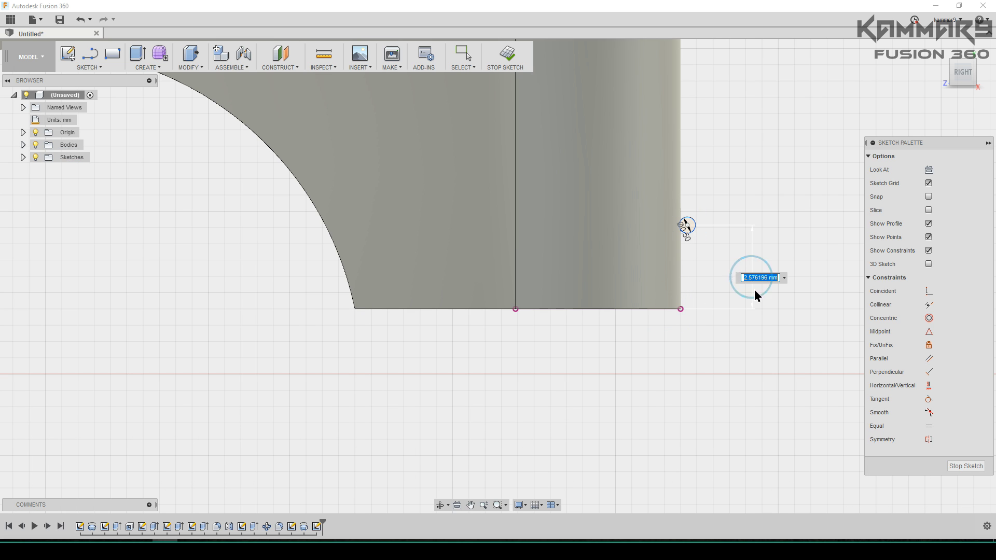
pyautogui.write('0.5')
pyautogui.press('Return')
# Align the circle's center vertically with the skirt's lower outer corner using a Horizontal/Vertical constraint
pyautogui.scroll(3, 757, 315)
pyautogui.scroll(3, 754, 310)
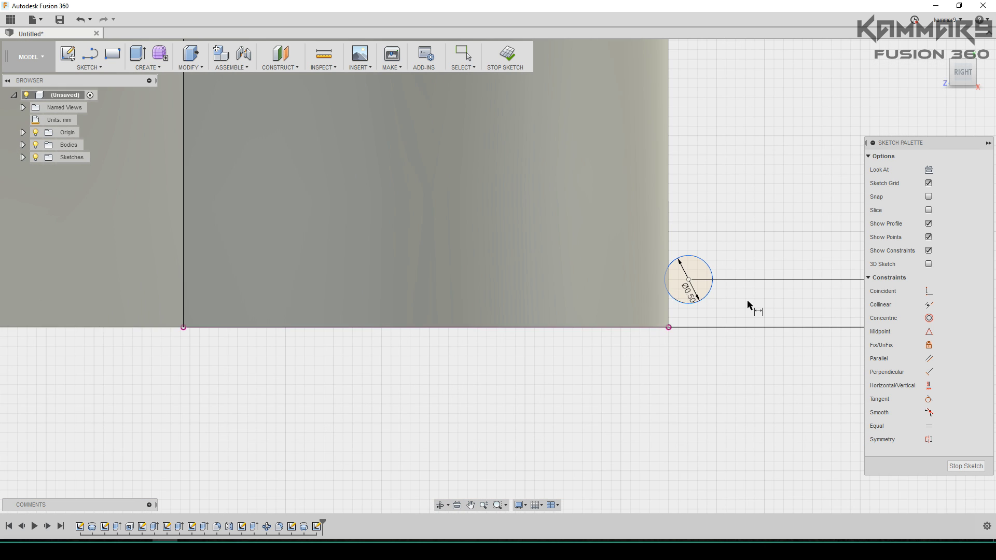
pyautogui.click(929, 386)
pyautogui.click(667, 272)
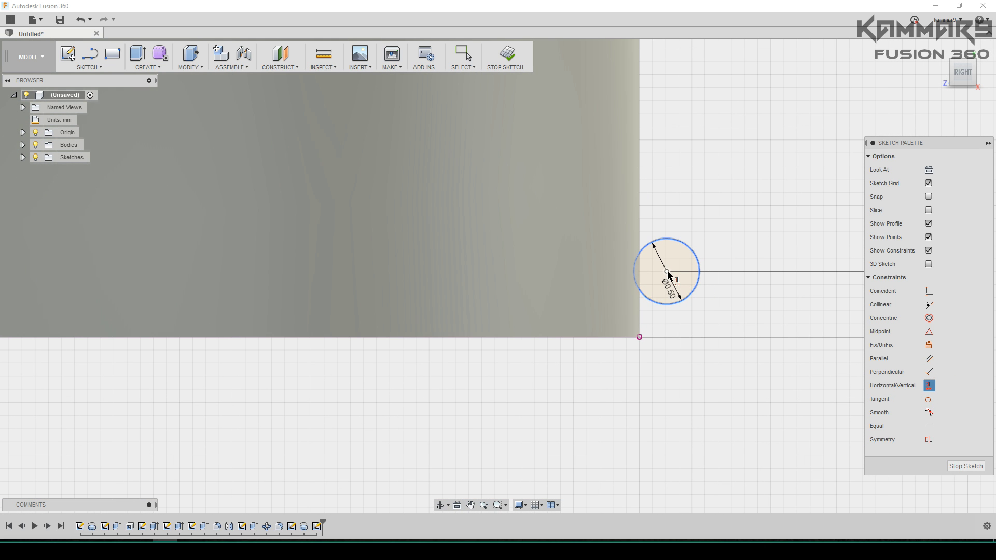
pyautogui.click(639, 337)
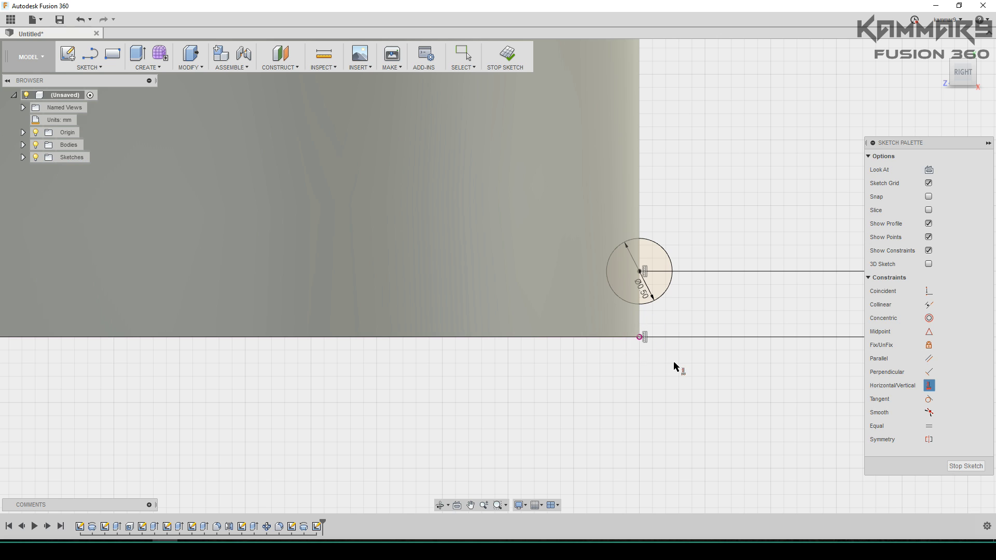
pyautogui.press('Escape')
# Set up a rectangular pattern of the small circle running upward along the skirt edge with 1 mm spacing
pyautogui.moveTo(700, 219); pyautogui.dragTo(579, 313)
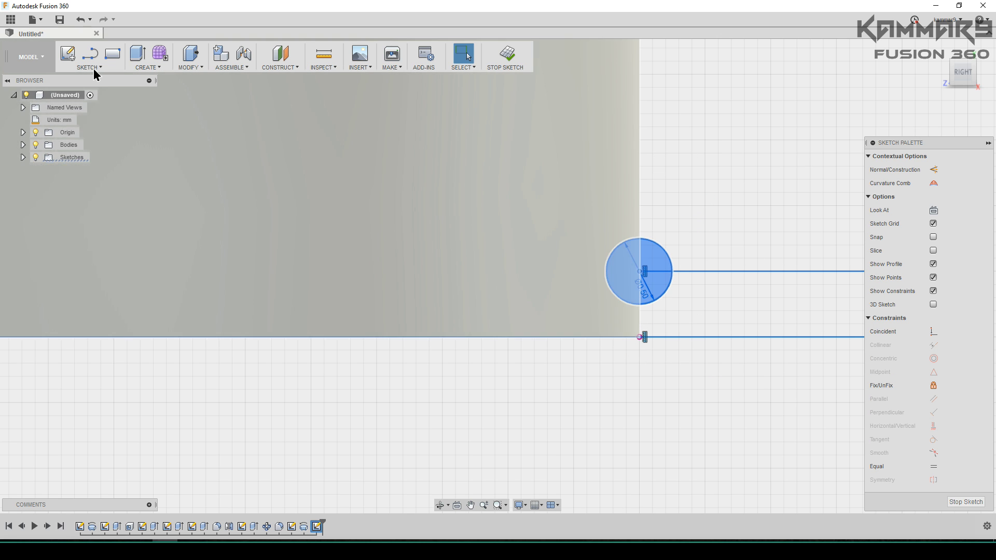
pyautogui.click(91, 68)
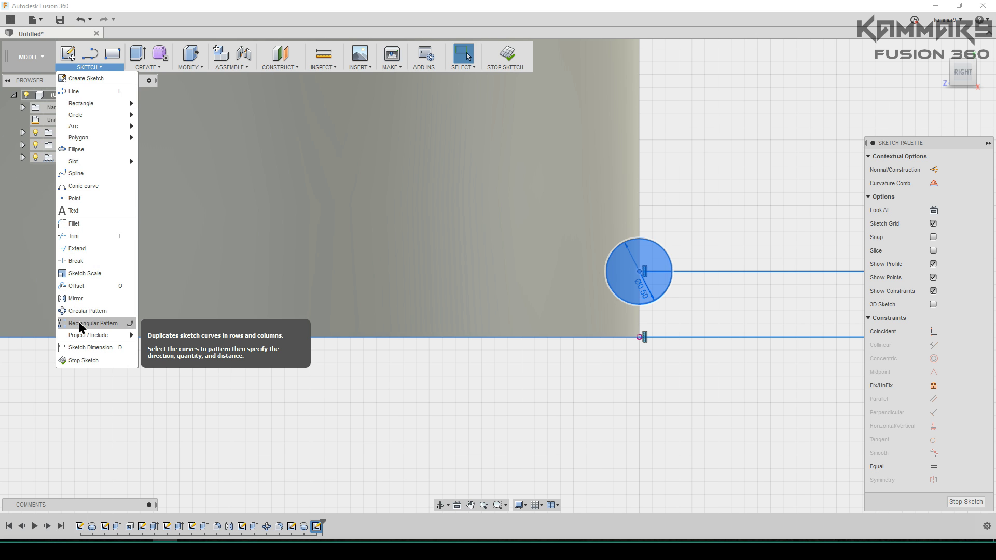
pyautogui.click(100, 325)
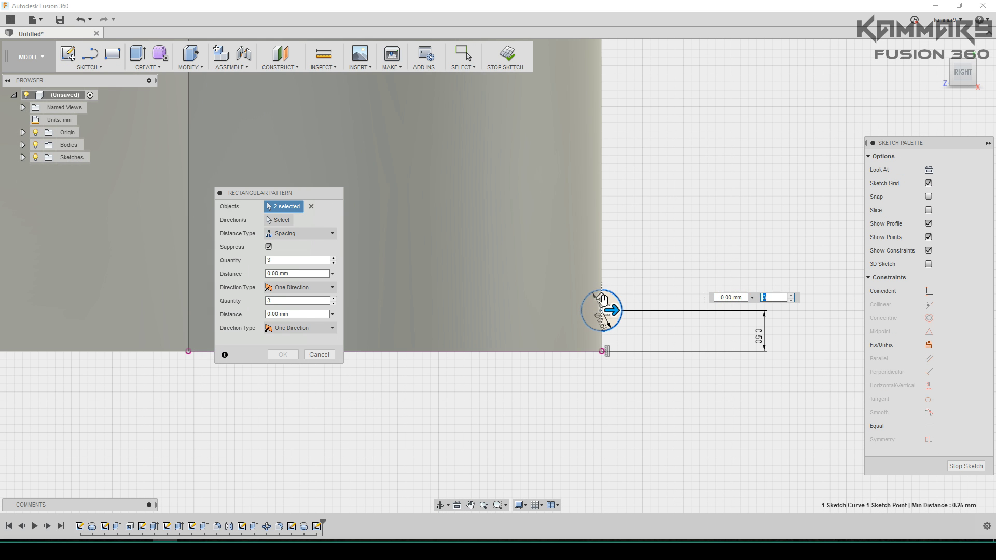
pyautogui.moveTo(601, 301); pyautogui.dragTo(601, 207)
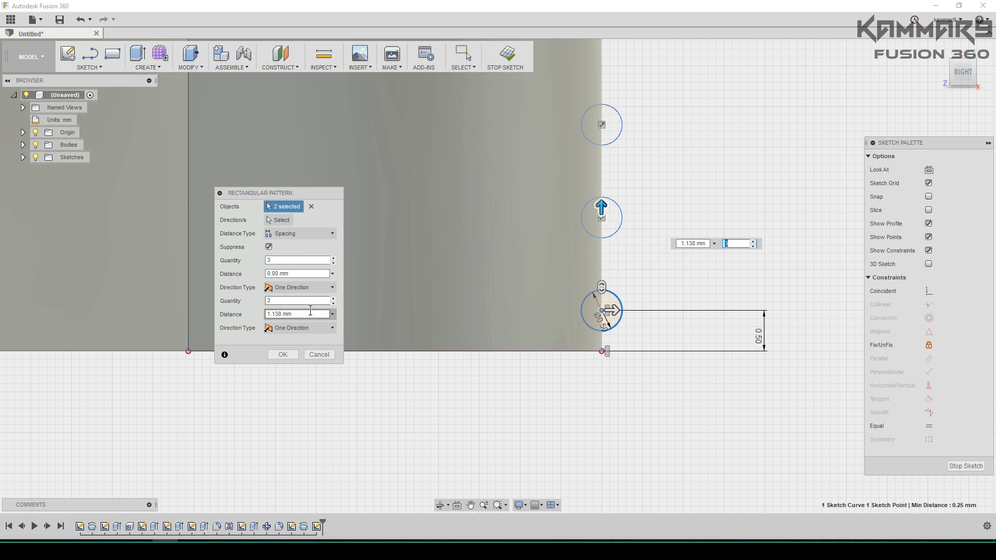
pyautogui.click(300, 232)
pyautogui.click(286, 258)
pyautogui.click(703, 245)
pyautogui.write('1')
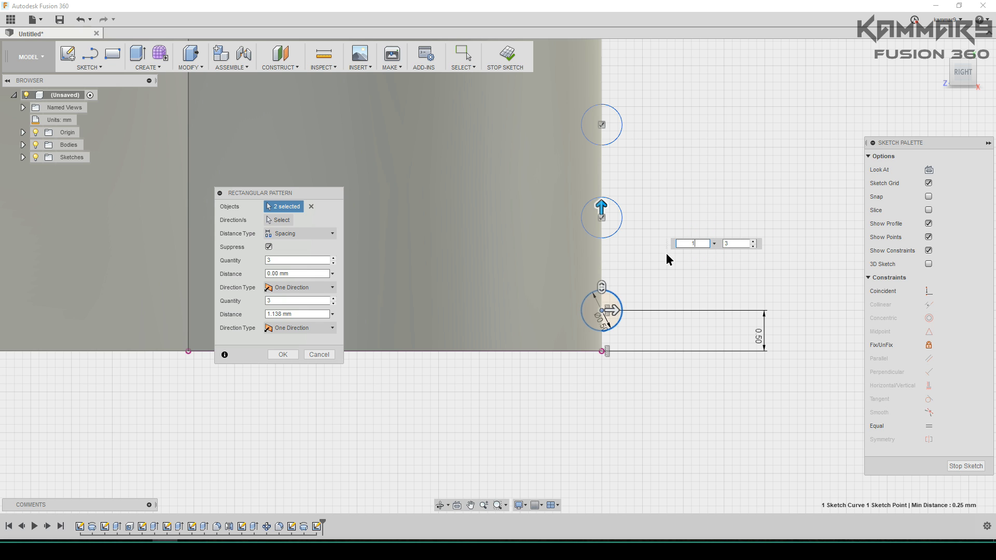
# Set the pattern's upward quantity to 20 and complete the pattern
pyautogui.click(729, 255)
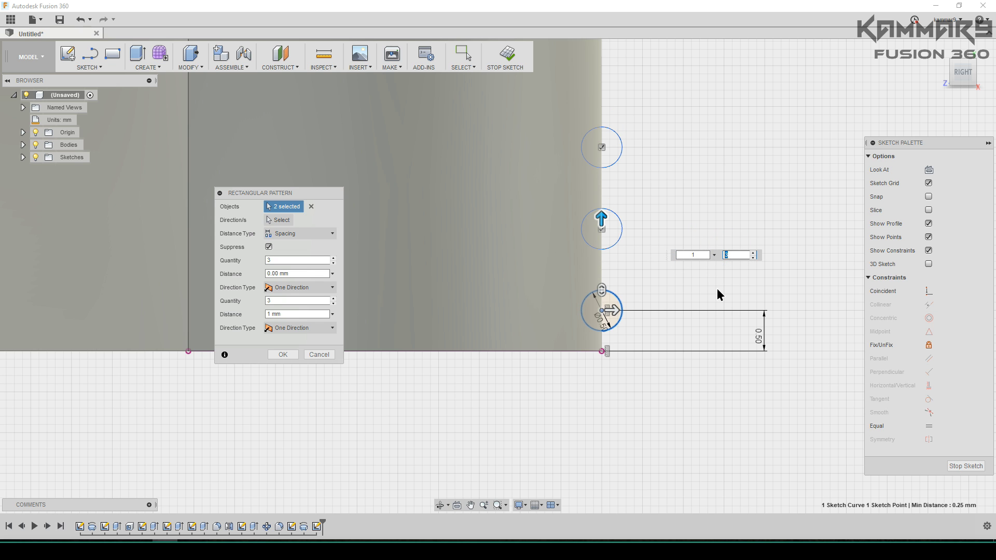
pyautogui.write('20')
pyautogui.scroll(5, 680, 294)
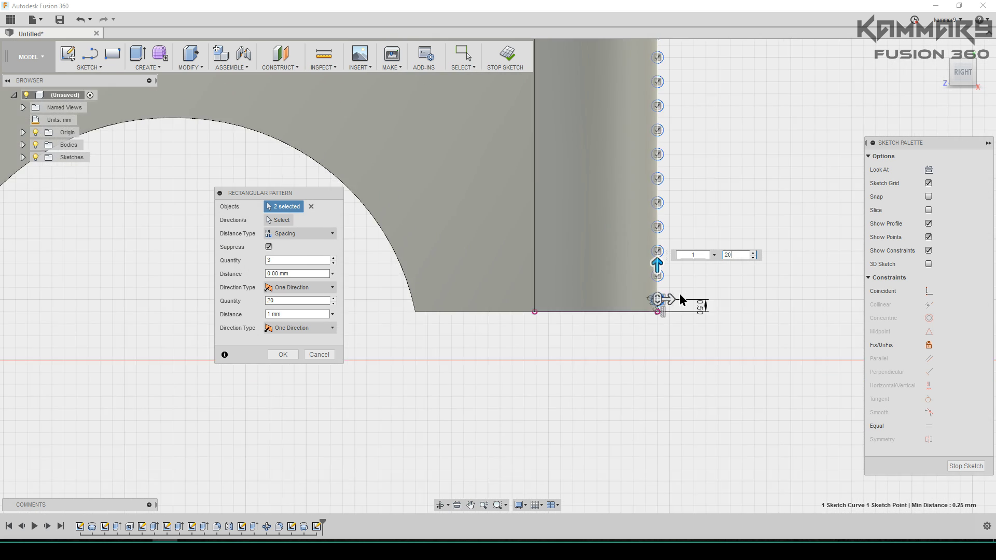
pyautogui.scroll(-5, 679, 294)
pyautogui.scroll(2, 637, 203)
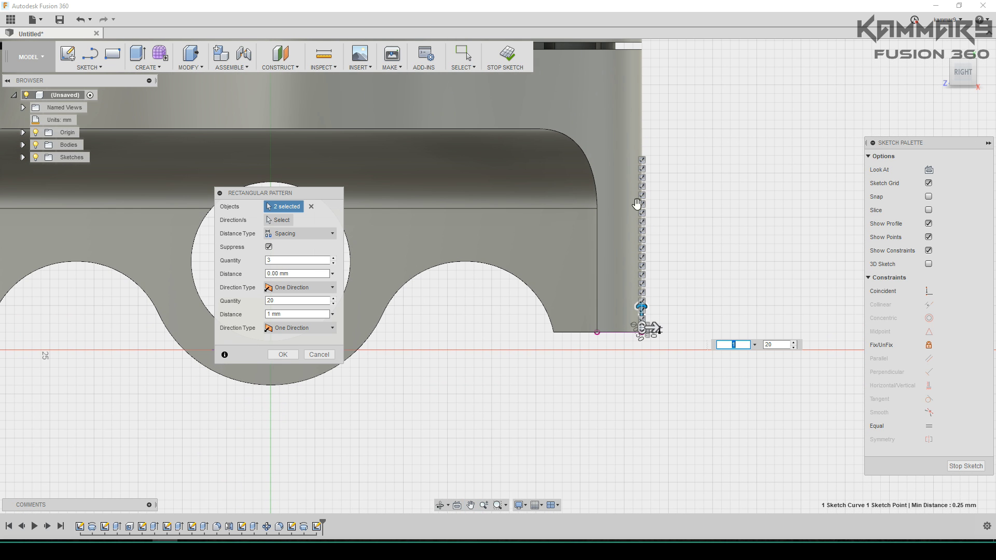
pyautogui.click(291, 356)
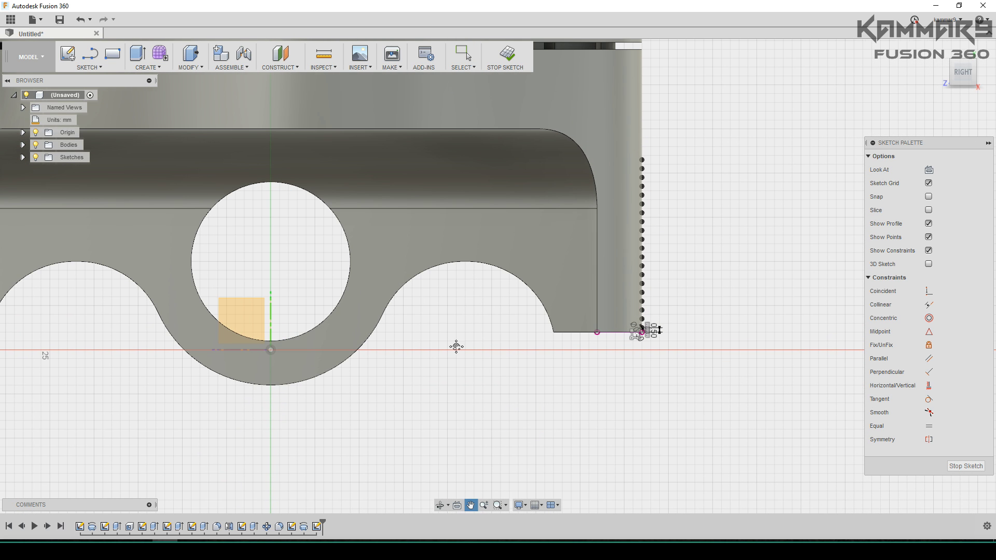
# Start a Revolve and select all 20 small circles along the skirt edge as its profiles
pyautogui.scroll(-3, 593, 356)
pyautogui.scroll(2, 619, 351)
pyautogui.keyDown('shift'); pyautogui.moveTo(619, 352); pyautogui.dragTo(579, 355, button='middle'); pyautogui.keyUp('shift')
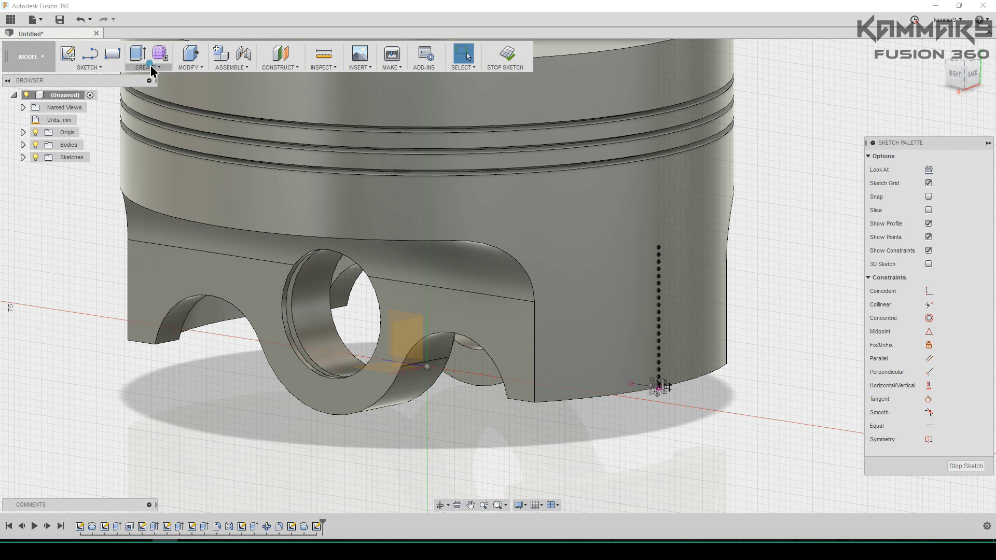
pyautogui.click(154, 67)
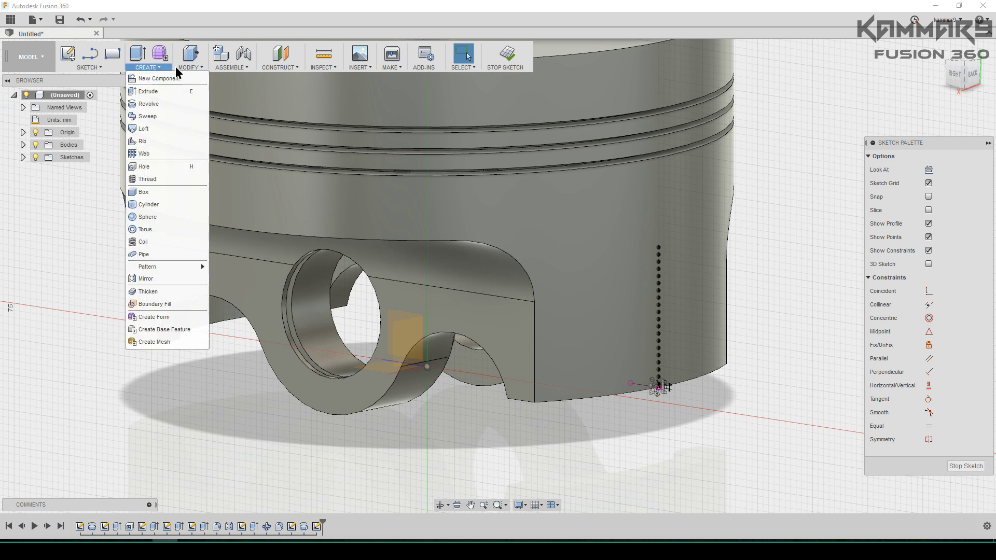
pyautogui.click(158, 104)
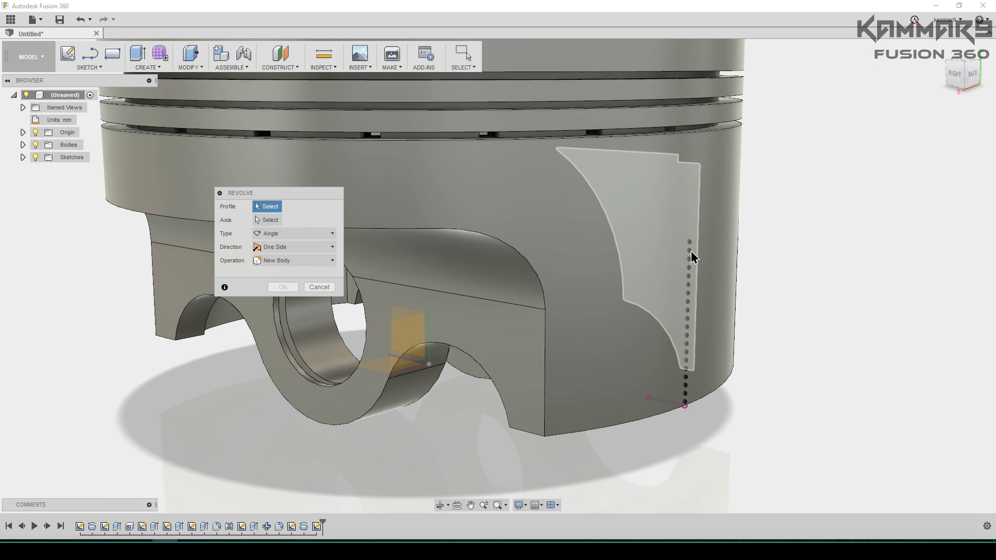
pyautogui.scroll(5, 692, 252)
pyautogui.moveTo(652, 323); pyautogui.dragTo(642, 415)
pyautogui.keyDown('shift'); pyautogui.moveTo(643, 416); pyautogui.dragTo(713, 225, button='middle'); pyautogui.keyUp('shift')
pyautogui.moveTo(611, 421); pyautogui.dragTo(611, 427)
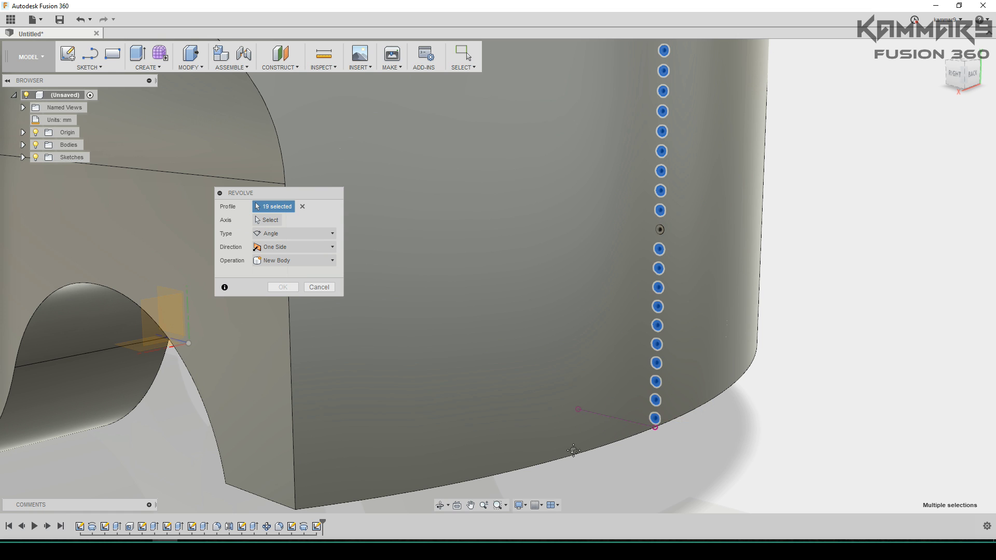
pyautogui.keyDown('shift'); pyautogui.moveTo(612, 427); pyautogui.dragTo(712, 223, button='middle'); pyautogui.keyUp('shift')
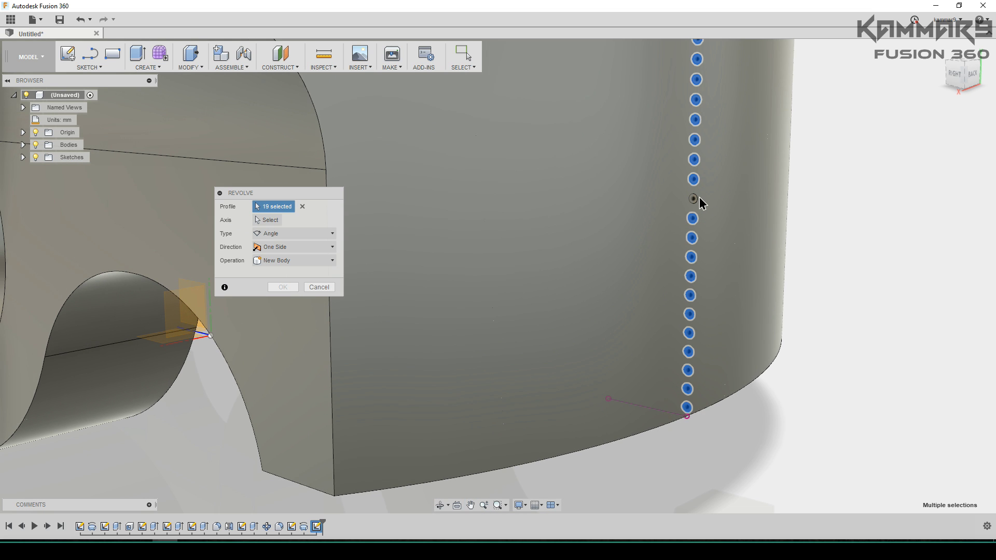
pyautogui.click(694, 218)
pyautogui.scroll(-5, 684, 266)
# Revolve the circles 360 degrees around the piston's vertical center axis as a cut to form the skirt grooves
pyautogui.click(316, 222)
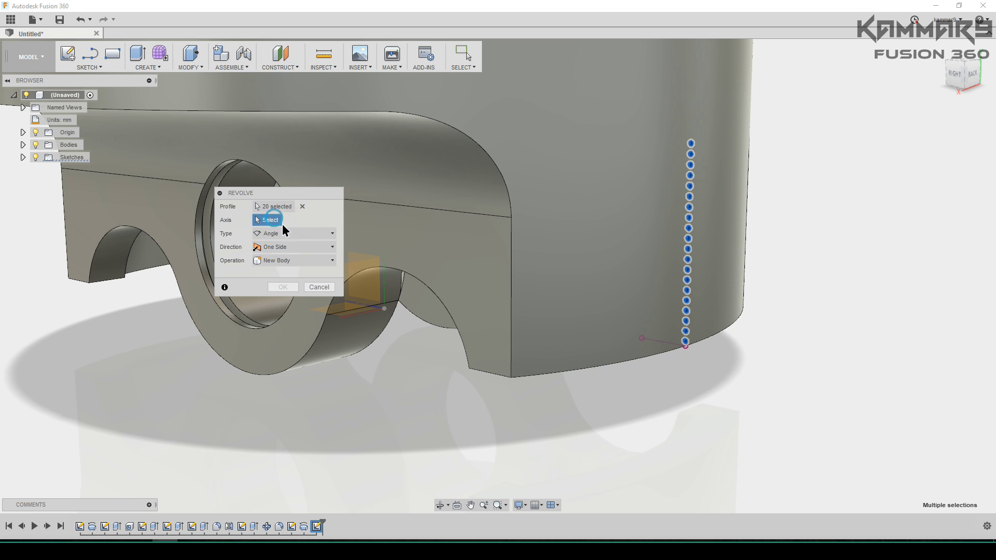
pyautogui.scroll(5, 311, 231)
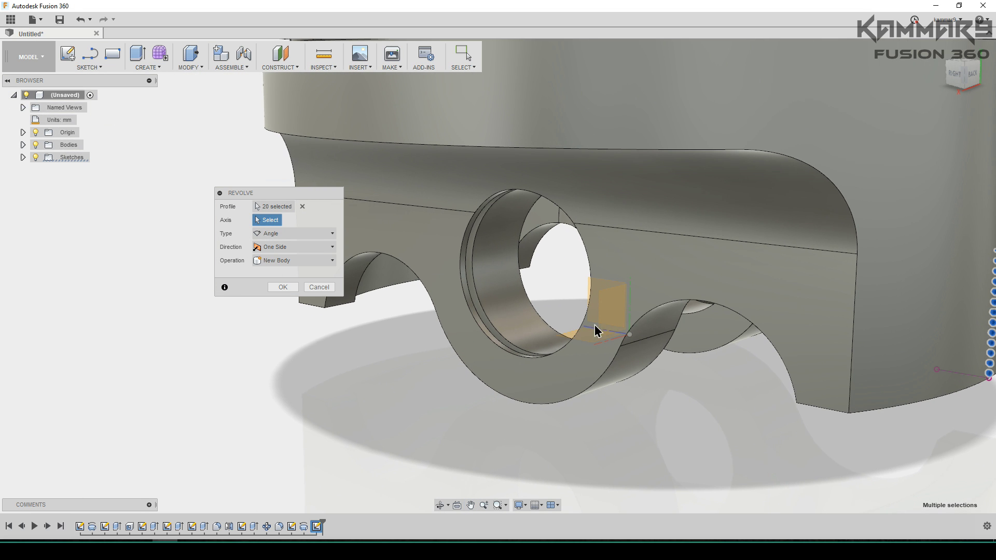
pyautogui.click(631, 310)
pyautogui.scroll(-5, 633, 311)
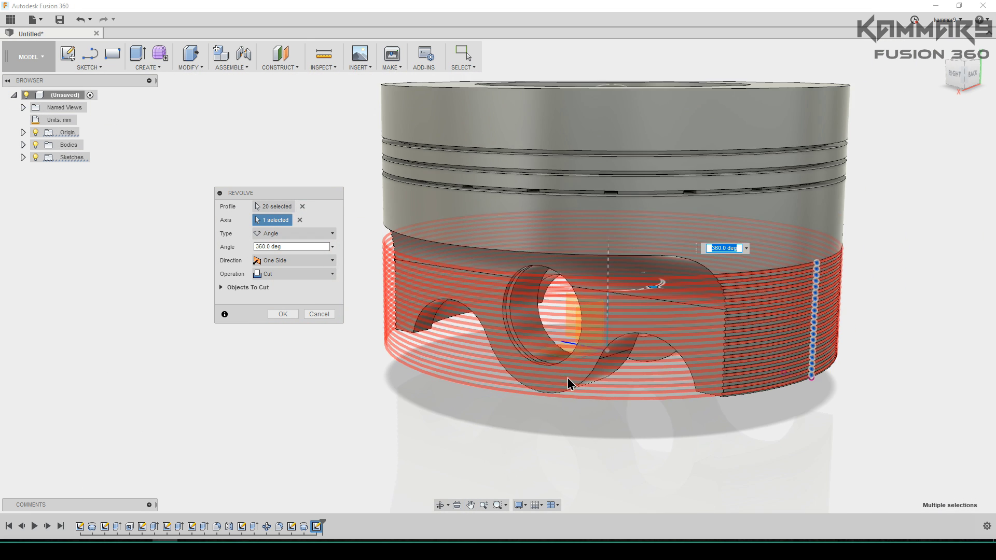
pyautogui.click(283, 314)
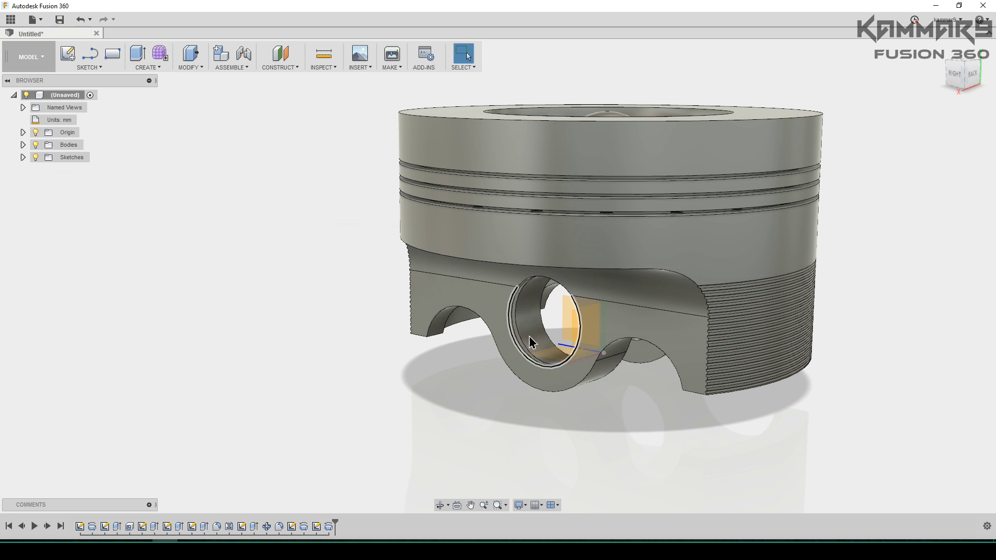
# Create a construction plane offset 18 mm from the YZ plane, toward the outside of the pin bore
pyautogui.keyDown('shift'); pyautogui.moveTo(529, 336); pyautogui.dragTo(600, 347, button='middle'); pyautogui.keyUp('shift')
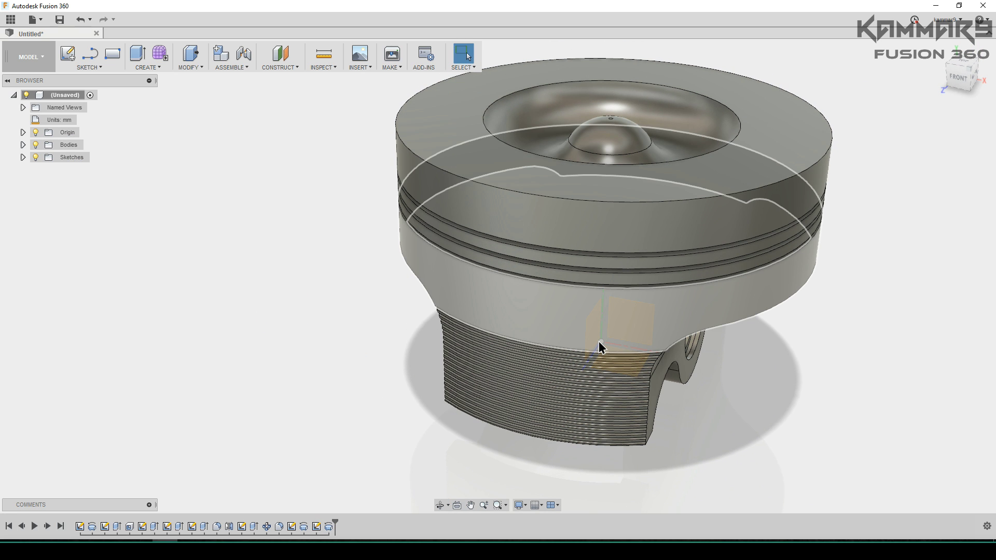
pyautogui.scroll(-3, 635, 326)
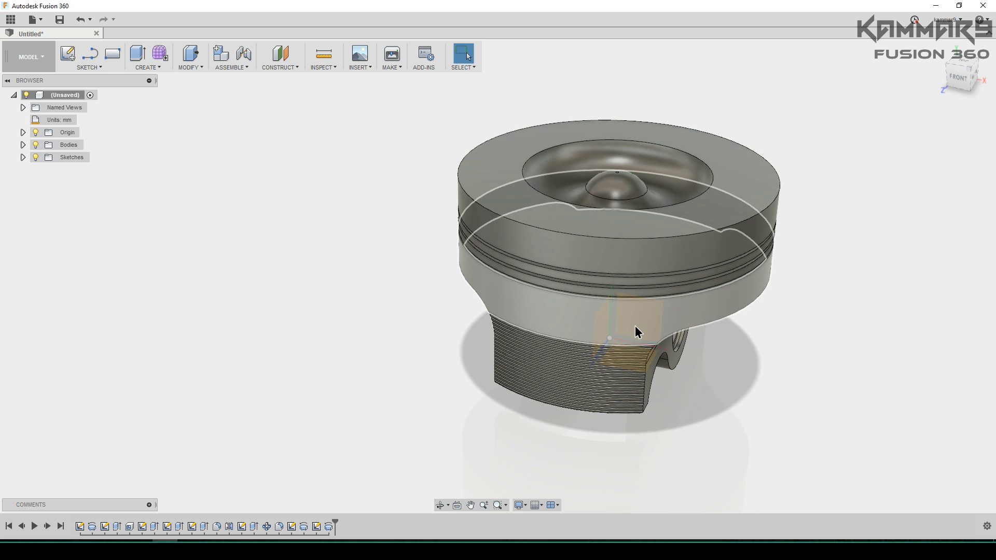
pyautogui.keyDown('shift'); pyautogui.moveTo(566, 299); pyautogui.dragTo(489, 307, button='middle'); pyautogui.keyUp('shift')
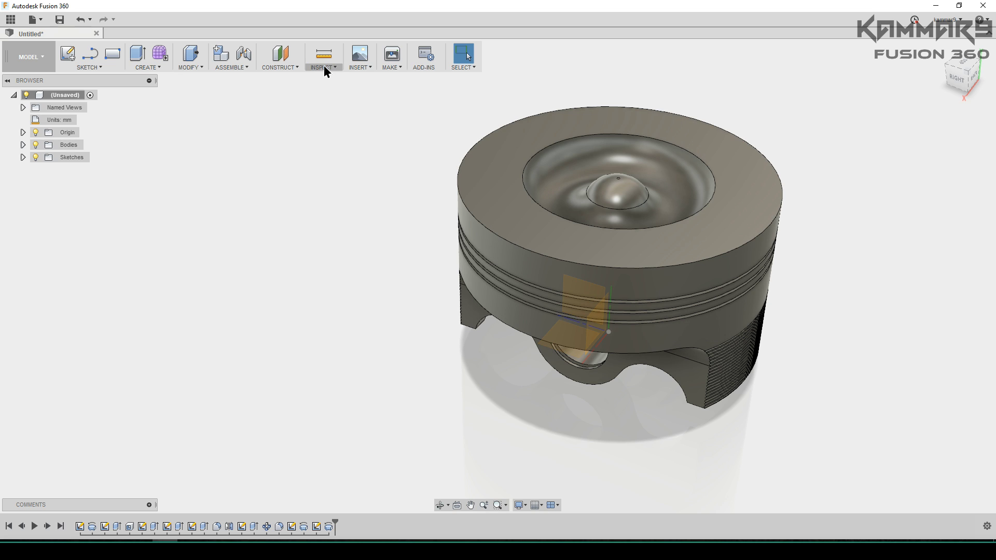
pyautogui.click(291, 67)
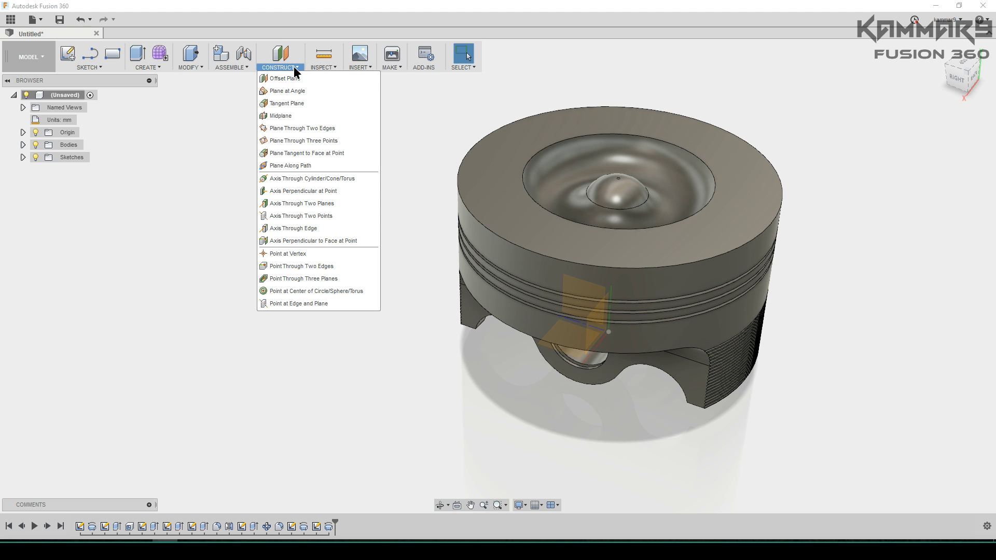
pyautogui.click(293, 79)
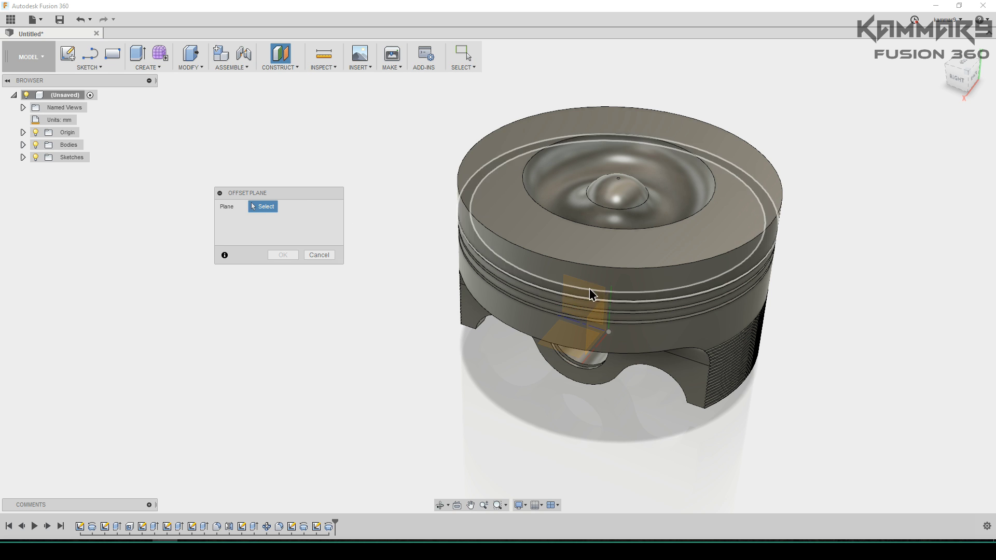
pyautogui.moveTo(589, 289)
pyautogui.keyDown('shift'); pyautogui.mouseDown(button='middle')
pyautogui.moveTo(591, 218)
pyautogui.moveTo(581, 290)
pyautogui.mouseUp(button='middle'); pyautogui.keyUp('shift')
pyautogui.click(578, 329)
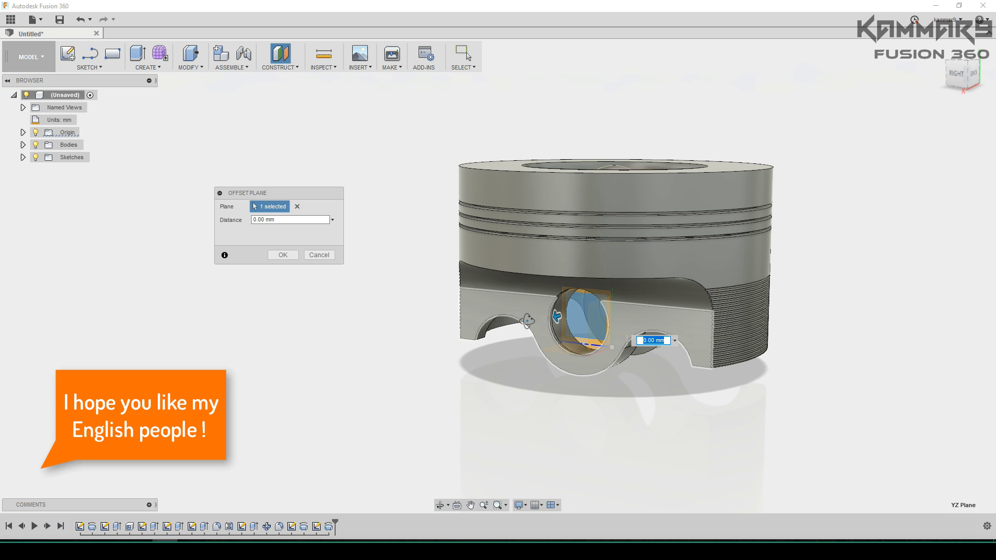
pyautogui.keyDown('shift'); pyautogui.moveTo(577, 328); pyautogui.dragTo(564, 306, button='middle'); pyautogui.keyUp('shift')
pyautogui.moveTo(563, 306); pyautogui.dragTo(550, 307)
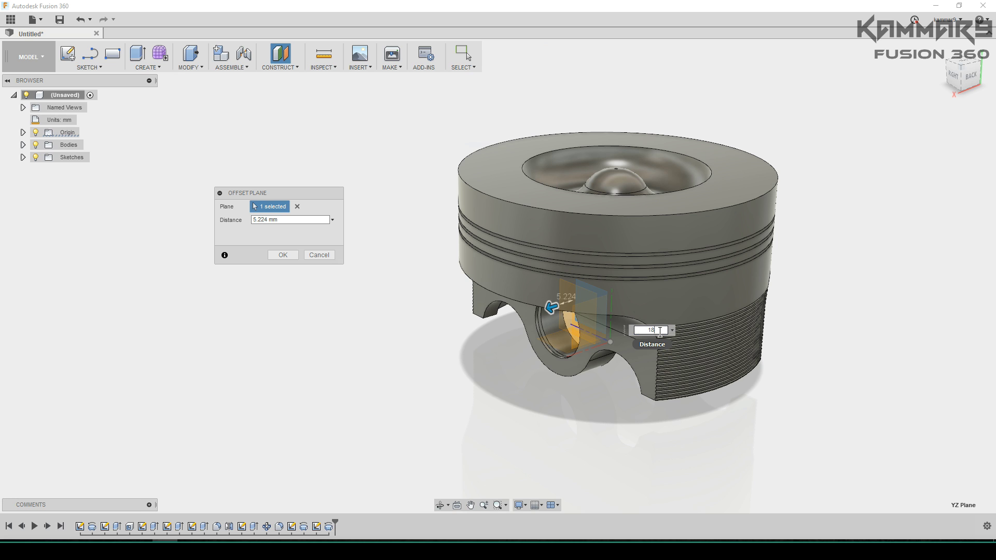
pyautogui.press('Return')
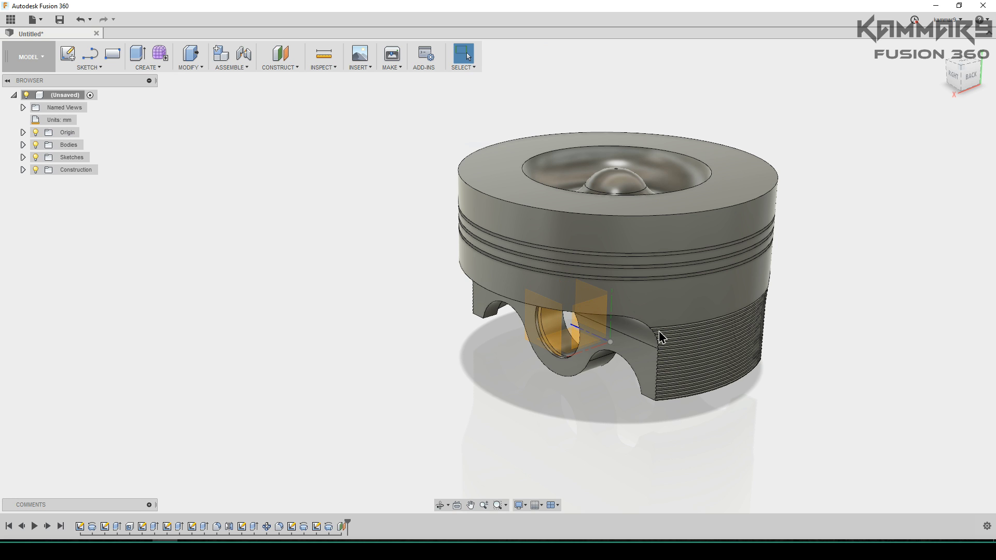
# Start a new sketch on the offset construction plane at the pin bore
pyautogui.keyDown('shift'); pyautogui.moveTo(628, 414); pyautogui.dragTo(531, 337, button='middle'); pyautogui.keyUp('shift')
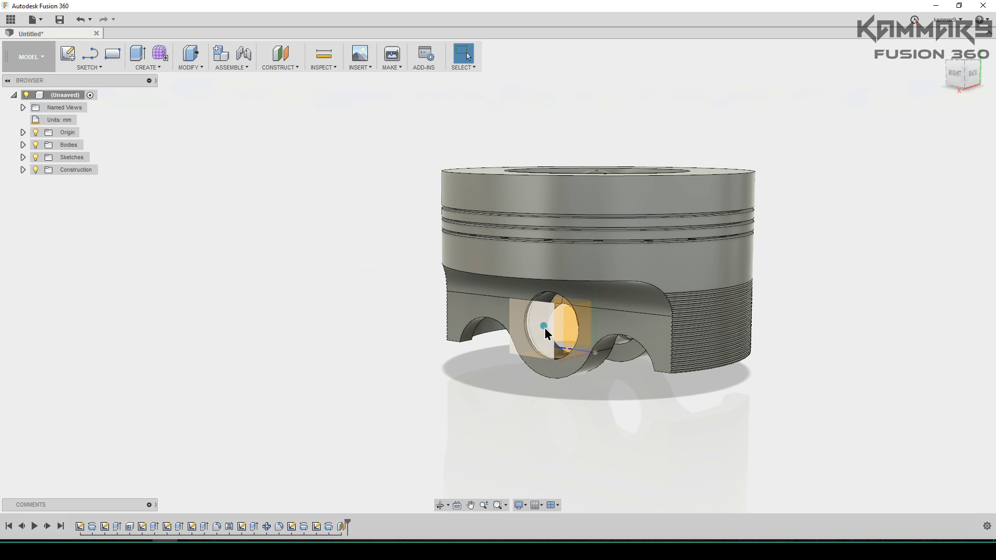
pyautogui.click(511, 311)
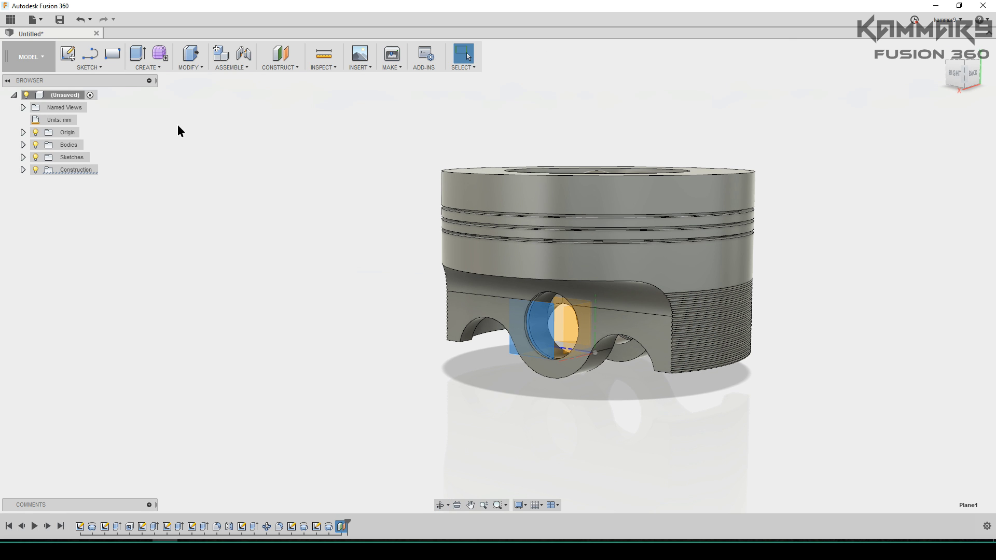
pyautogui.click(69, 54)
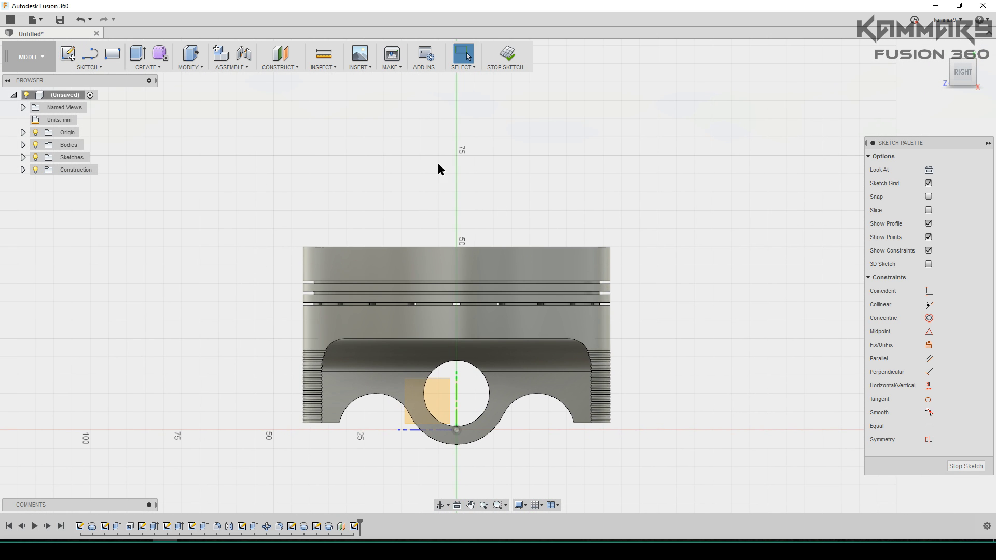
# Sketch a tilted three-point rectangle just above the piston crown, to the right of the vertical axis
pyautogui.click(119, 58)
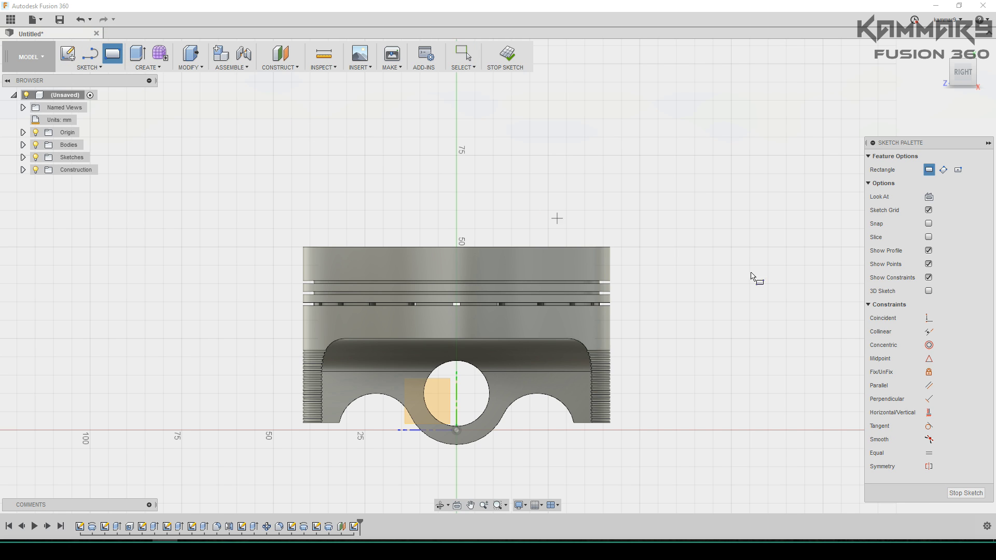
pyautogui.click(532, 231)
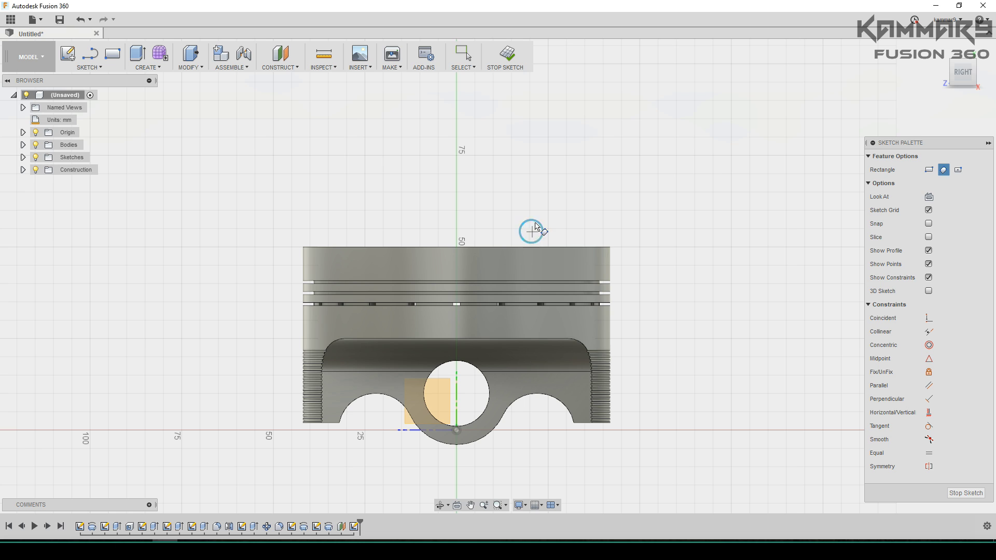
pyautogui.click(497, 211)
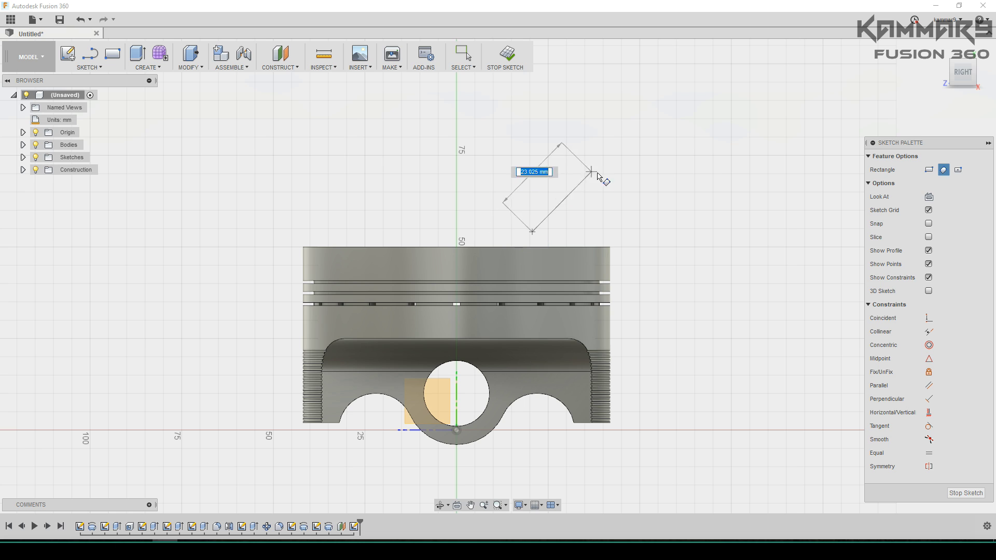
pyautogui.click(562, 150)
pyautogui.click(600, 178)
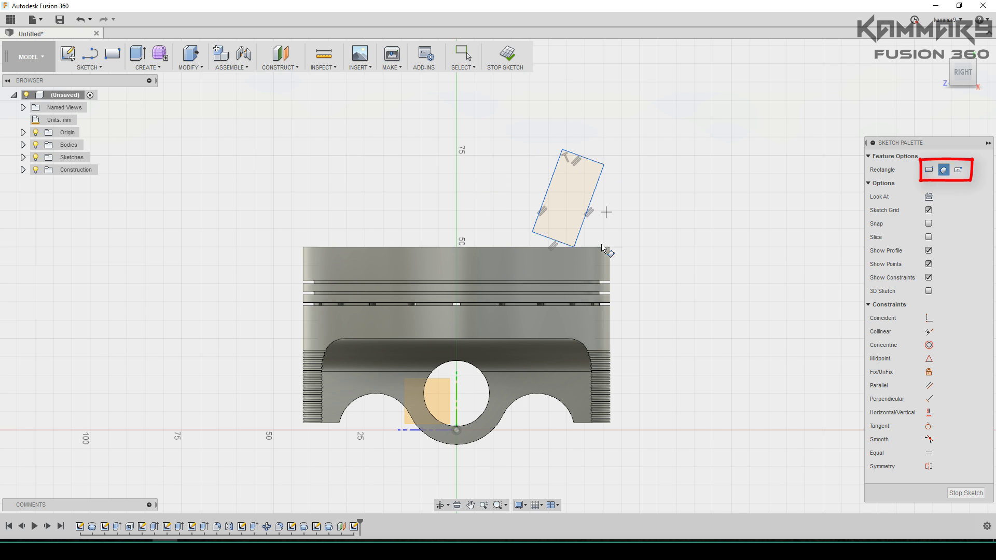
pyautogui.moveTo(590, 257)
pyautogui.mouseDown(button='middle')
pyautogui.moveTo(618, 279)
pyautogui.moveTo(596, 301)
pyautogui.mouseUp(button='middle')
pyautogui.press('Escape')
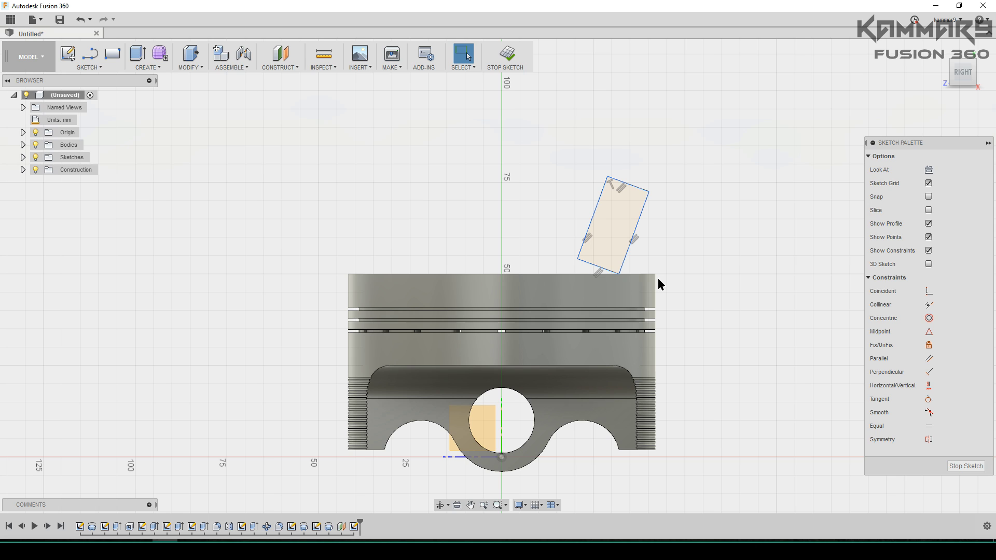
# Dimension the horizontal distance from the origin to the rectangle's lower-left corner as 19 mm
pyautogui.press('d')
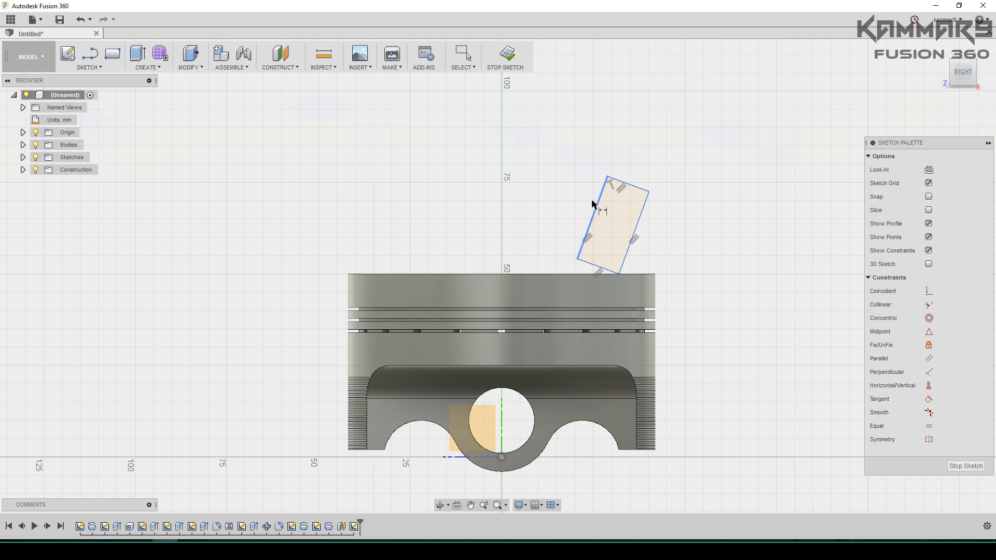
pyautogui.click(578, 259)
pyautogui.click(502, 458)
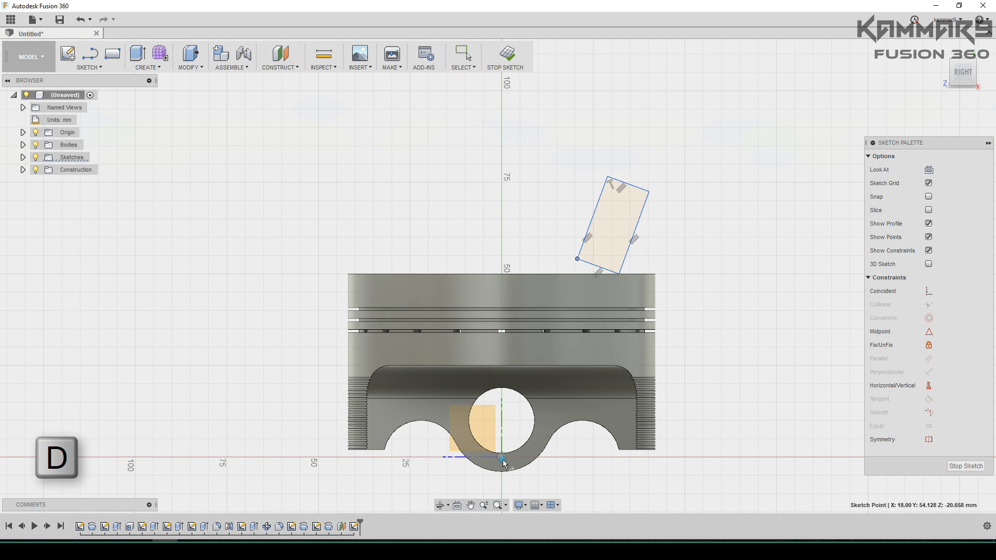
pyautogui.click(538, 215)
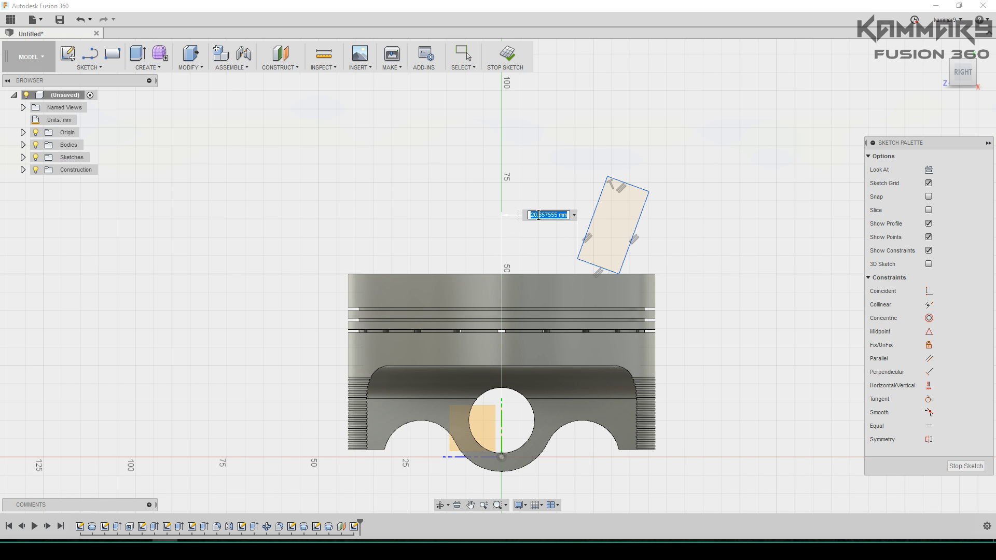
# Dimension the angle between the rectangle's long left side and the crown's top edge as 78 degrees
pyautogui.click(589, 221)
pyautogui.click(574, 274)
pyautogui.click(701, 177)
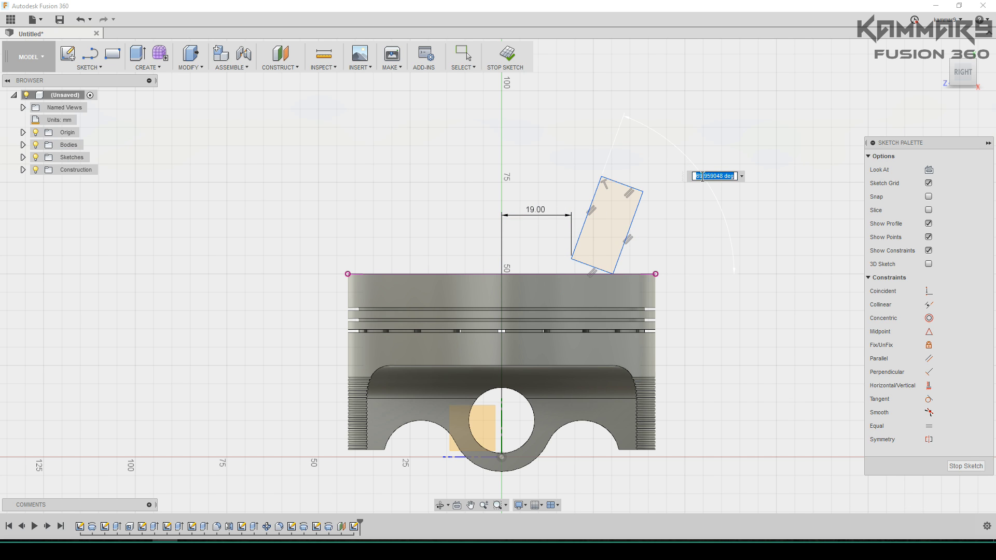
pyautogui.write('78')
pyautogui.press('Return')
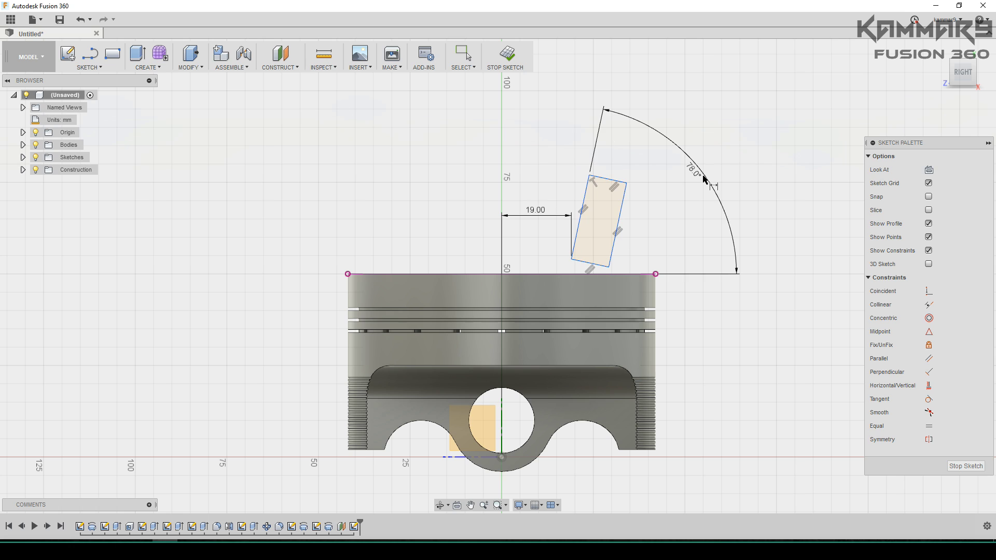
# Dimension the rectangle's short upper side as 13.5 mm
pyautogui.click(610, 179)
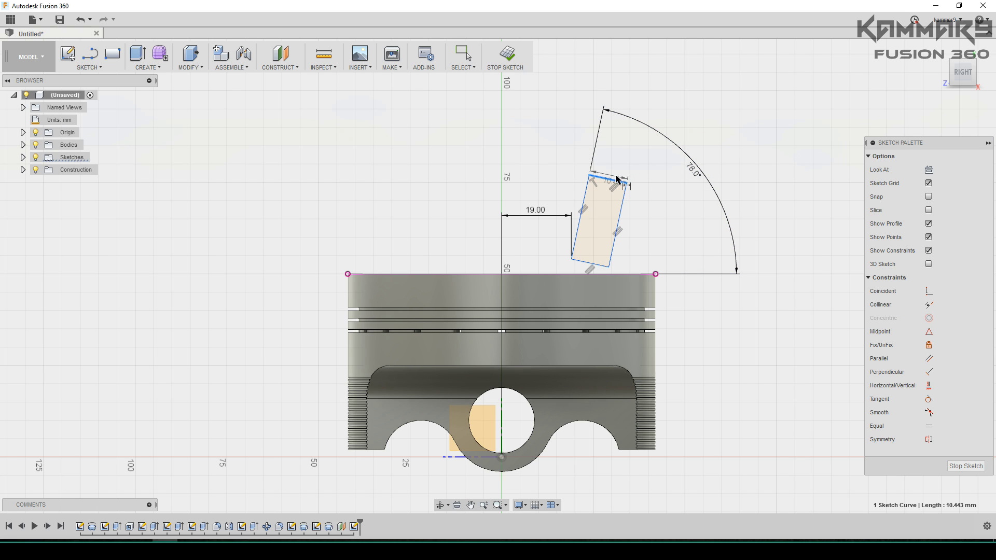
pyautogui.click(616, 174)
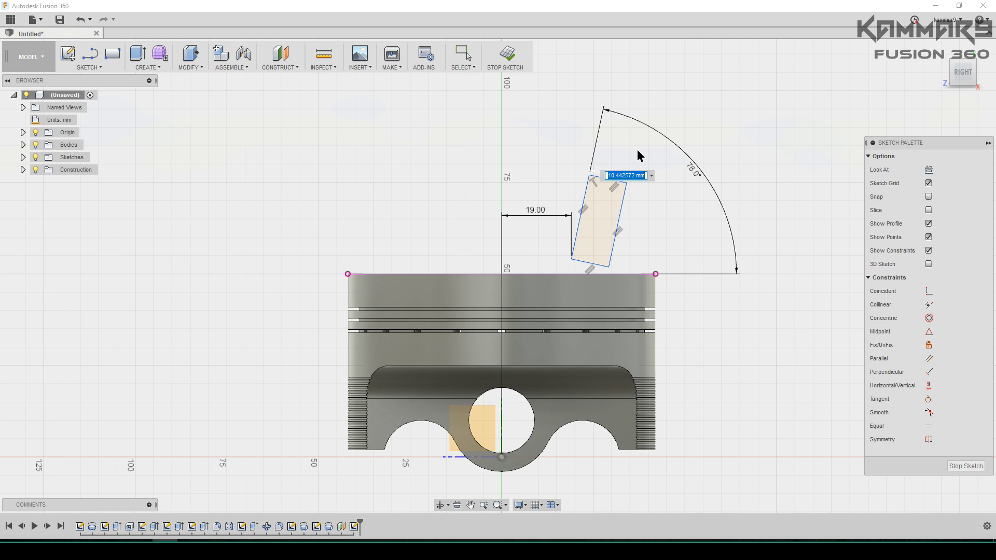
pyautogui.write('13.5')
pyautogui.press('Return')
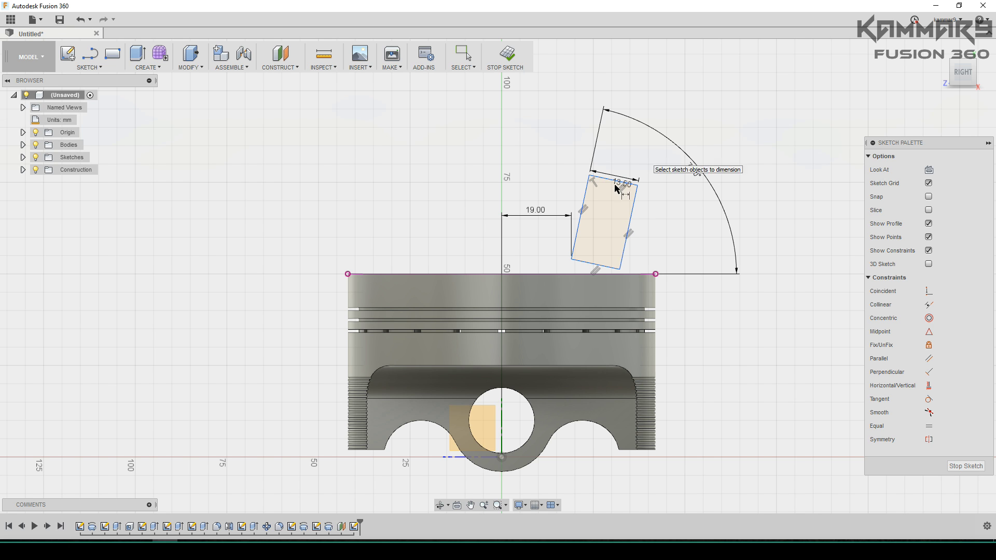
# Place the rectangle's lower-left corner on the crown's top edge using a Coincident constraint
pyautogui.scroll(2, 690, 322)
pyautogui.click(928, 291)
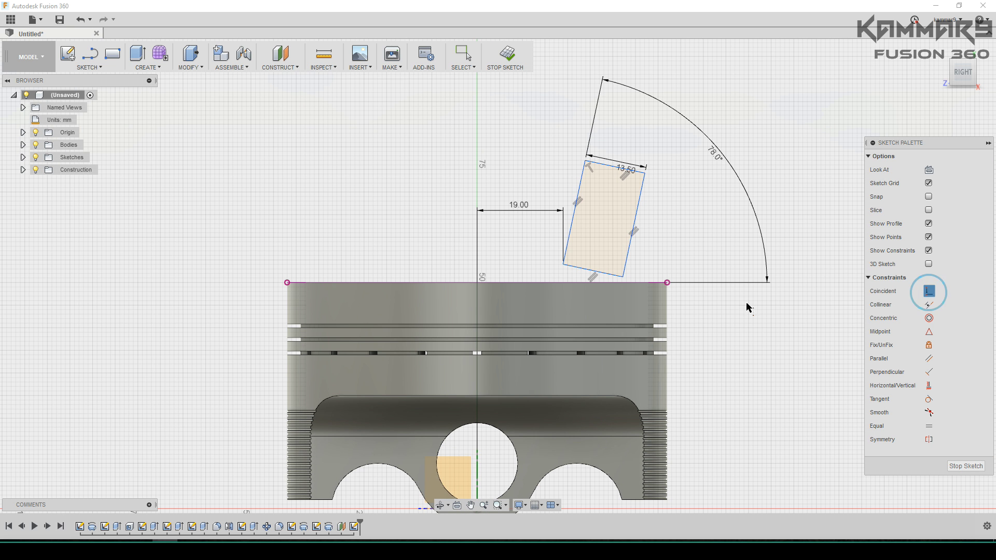
pyautogui.click(564, 262)
pyautogui.click(567, 283)
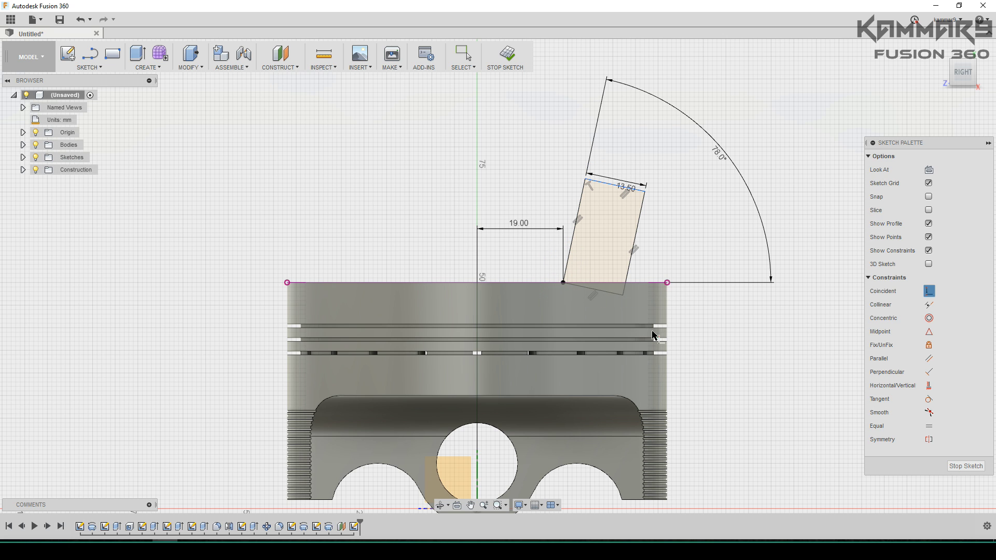
# Revolve the tilted rectangle's profiles 360 degrees about its long inner side as a cut, forming a valve pocket in the crown
pyautogui.press('Escape')
pyautogui.moveTo(717, 349); pyautogui.dragTo(738, 331, button='middle')
pyautogui.click(144, 69)
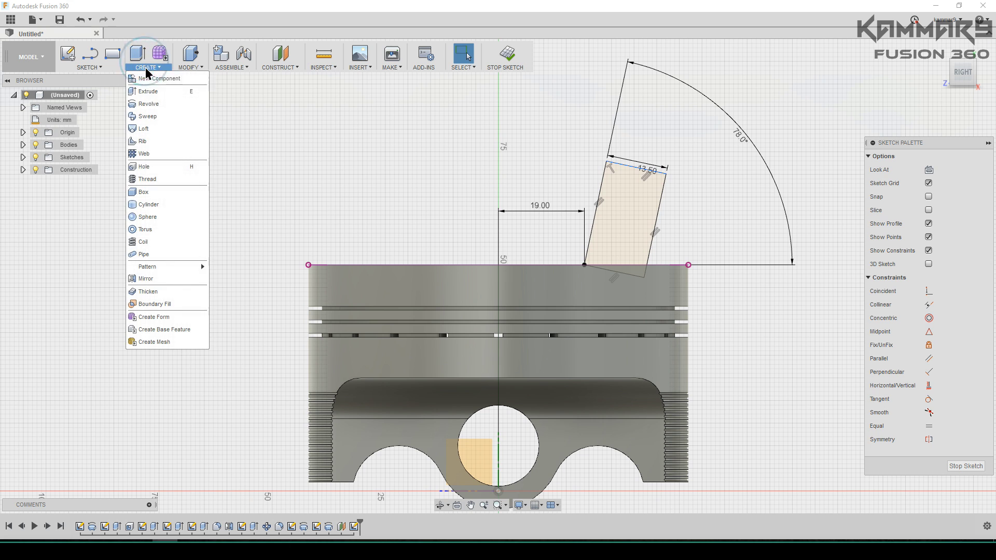
pyautogui.click(152, 100)
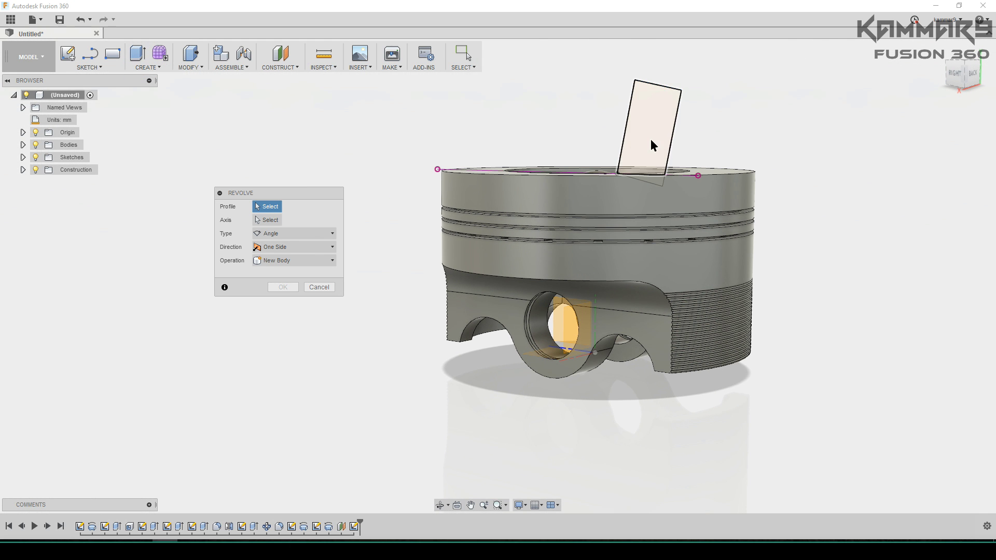
pyautogui.click(652, 146)
pyautogui.click(657, 180)
pyautogui.keyDown('shift'); pyautogui.moveTo(536, 170); pyautogui.dragTo(386, 211, button='middle'); pyautogui.keyUp('shift')
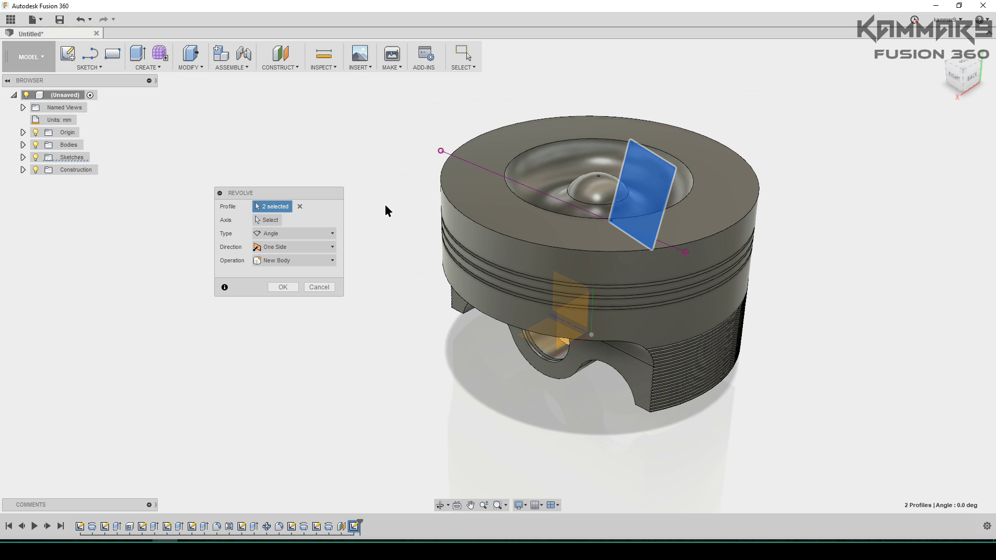
pyautogui.click(621, 192)
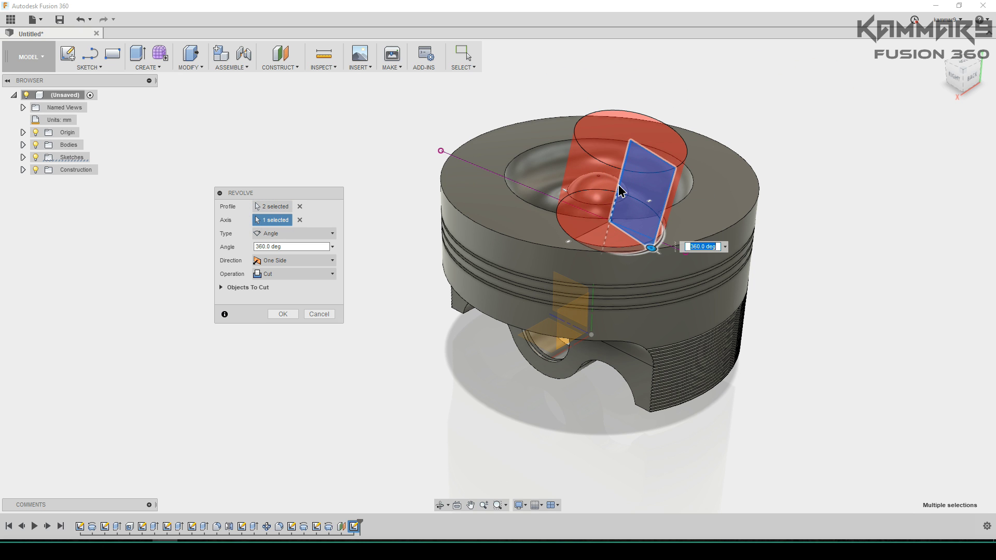
pyautogui.click(284, 314)
pyautogui.keyDown('shift'); pyautogui.moveTo(325, 326); pyautogui.dragTo(543, 236, button='middle'); pyautogui.keyUp('shift')
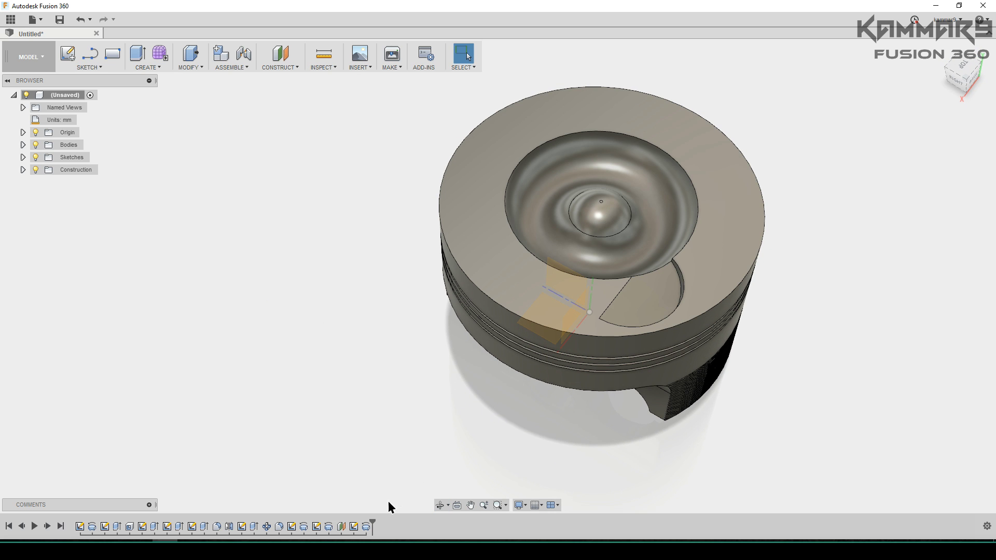
# Mirror the valve pocket feature across the vertical origin plane perpendicular to the pin bore
pyautogui.click(366, 527)
pyautogui.click(148, 68)
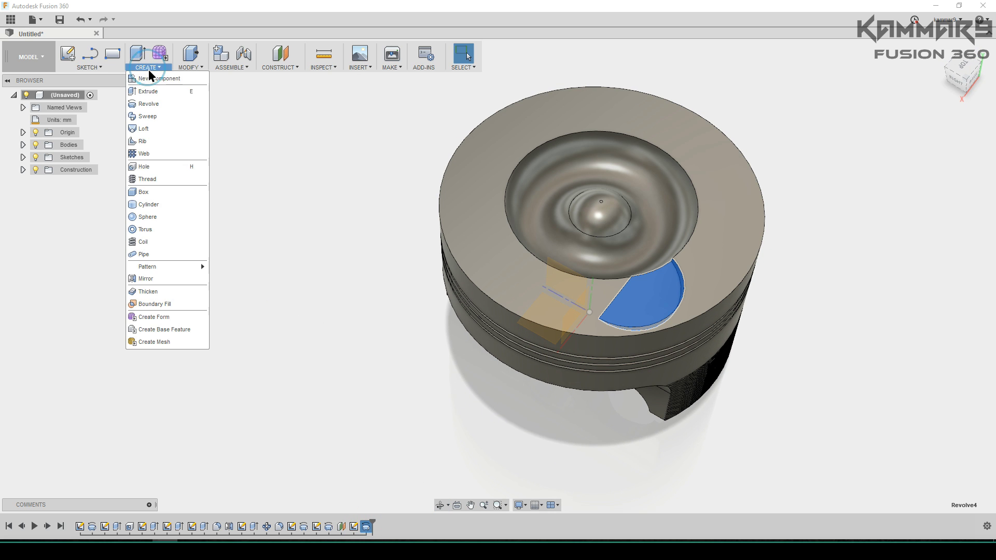
pyautogui.click(143, 275)
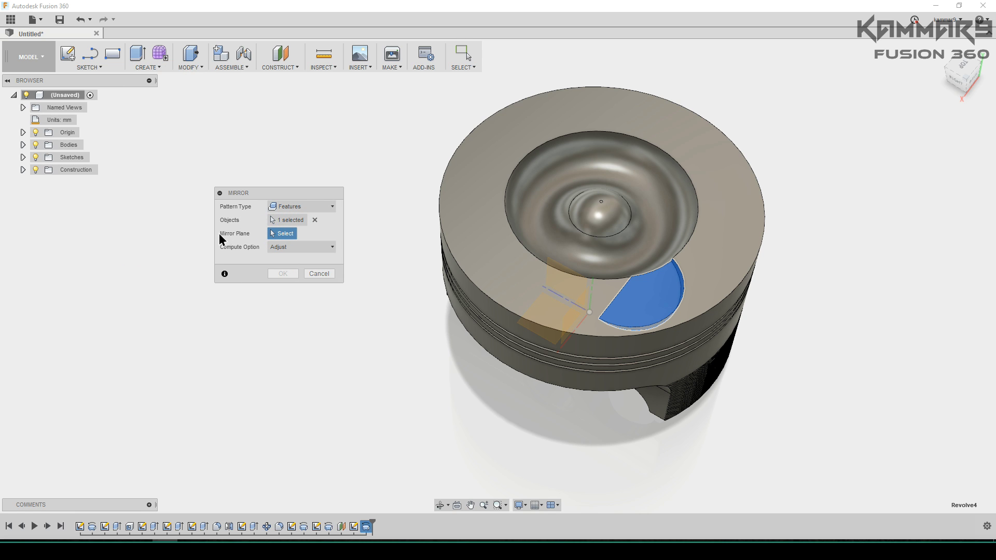
pyautogui.click(566, 269)
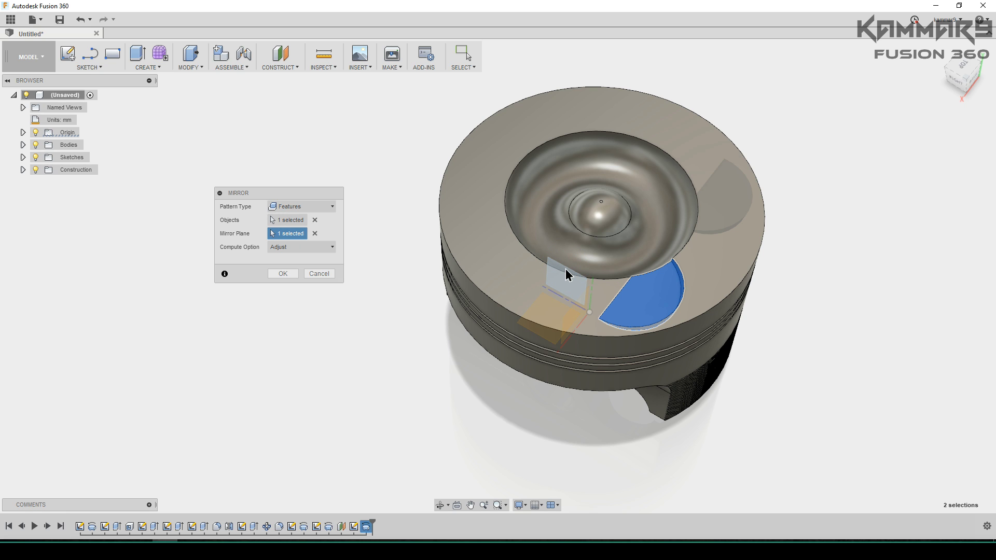
pyautogui.click(283, 273)
# Mirror both valve pocket features across the vertical origin plane through the pin bore's axis, giving four pockets
pyautogui.click(379, 526)
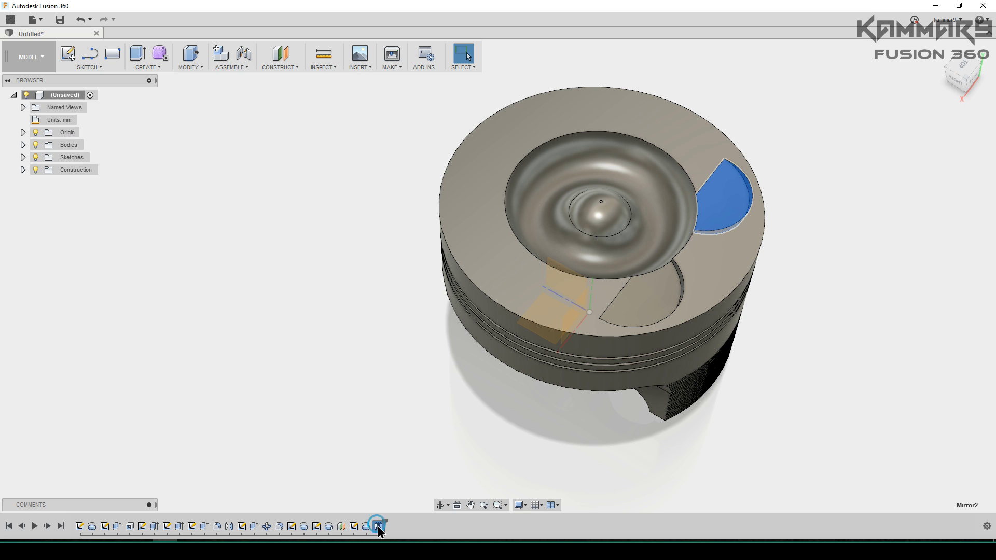
pyautogui.keyDown('shift'); pyautogui.click(367, 526); pyautogui.keyUp('shift')
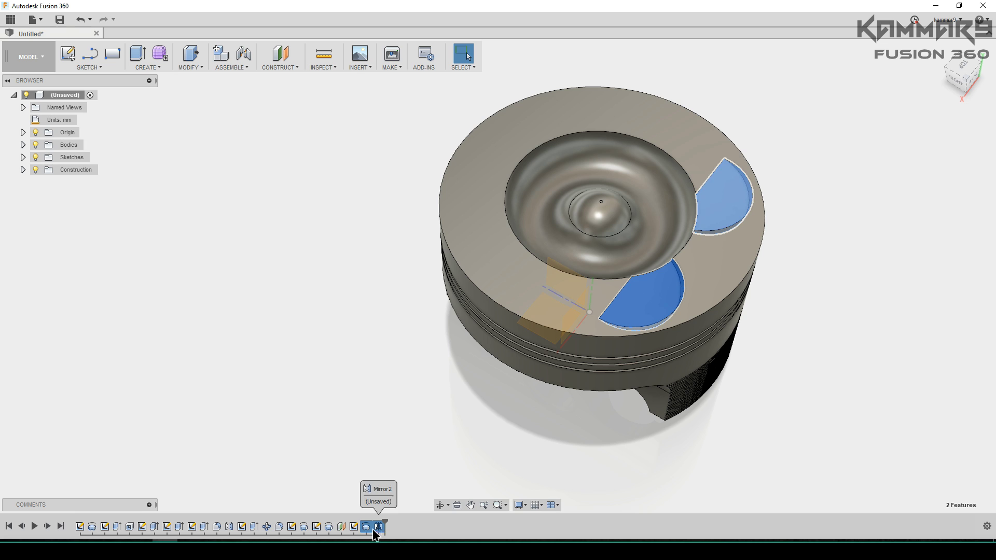
pyautogui.click(139, 65)
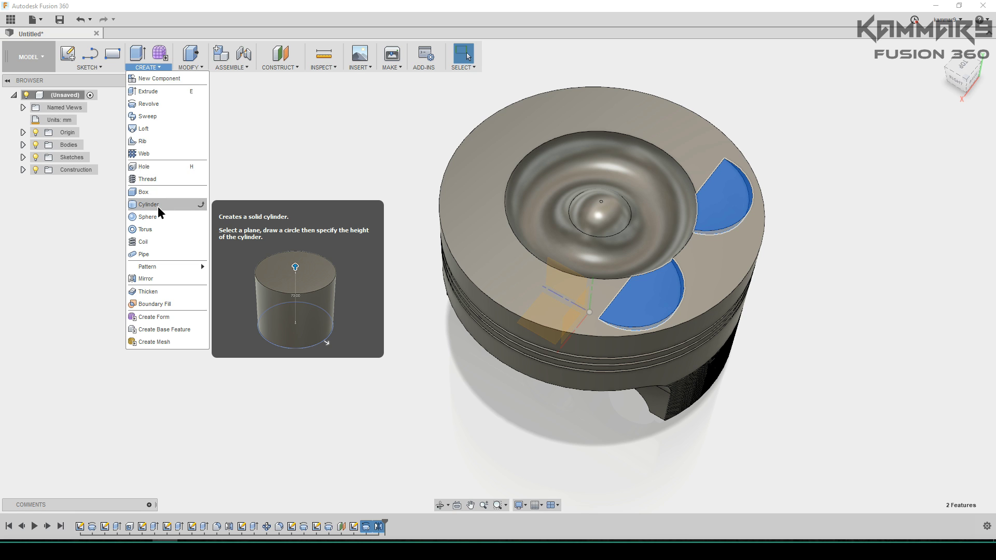
pyautogui.click(146, 278)
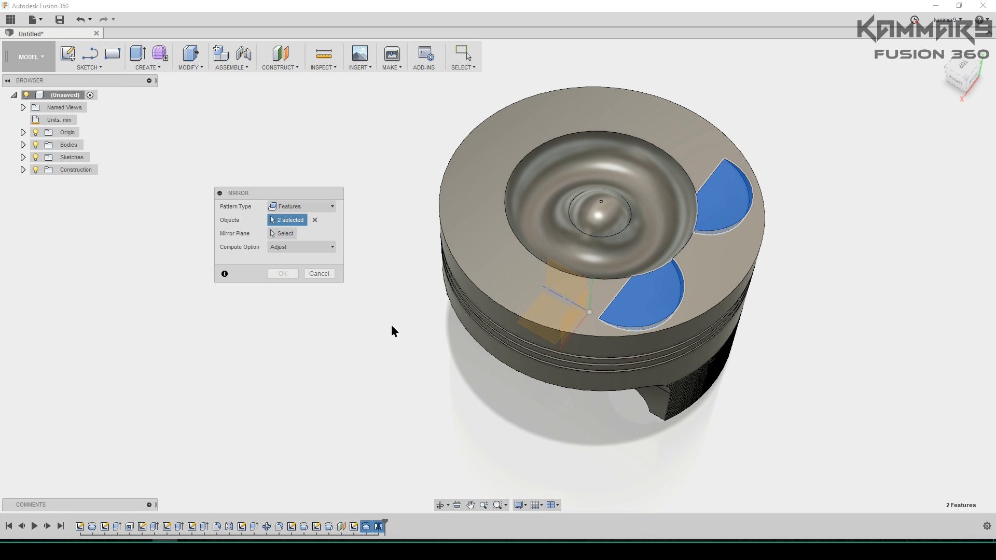
pyautogui.moveTo(547, 333)
pyautogui.keyDown('shift'); pyautogui.mouseDown(button='middle')
pyautogui.moveTo(537, 331)
pyautogui.moveTo(555, 336)
pyautogui.moveTo(535, 327)
pyautogui.mouseUp(button='middle'); pyautogui.keyUp('shift')
pyautogui.click(283, 235)
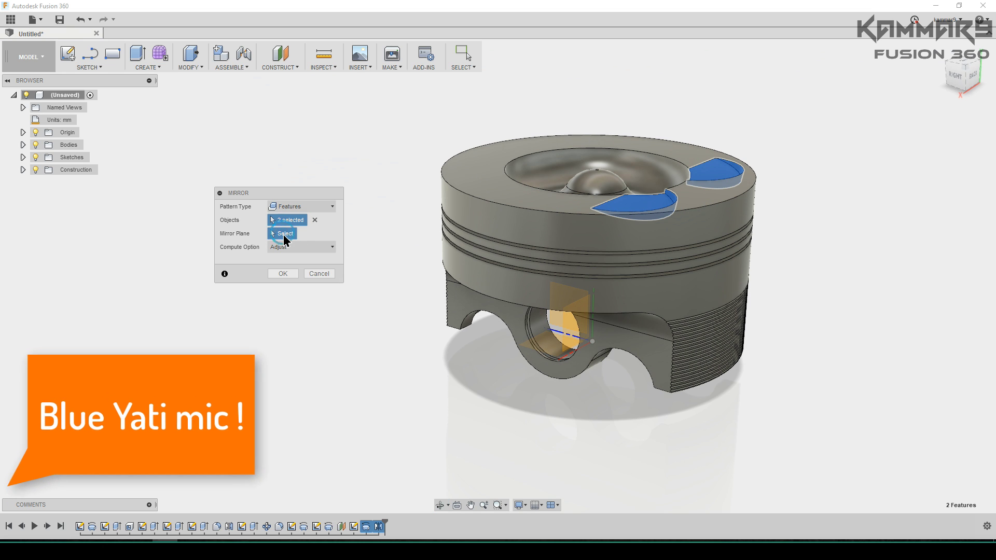
pyautogui.click(551, 336)
pyautogui.keyDown('shift'); pyautogui.moveTo(489, 273); pyautogui.dragTo(512, 303, button='middle'); pyautogui.keyUp('shift')
pyautogui.click(275, 273)
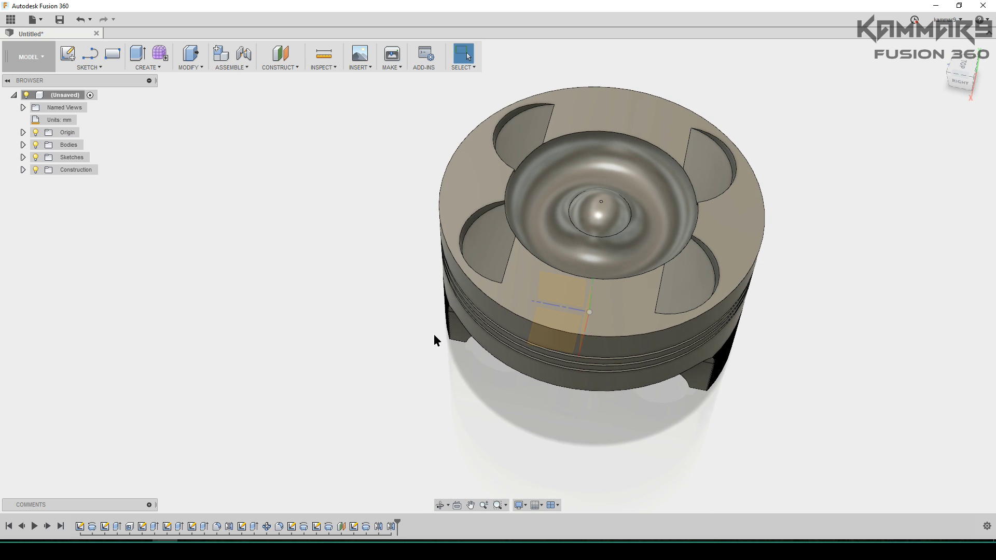
pyautogui.keyDown('shift'); pyautogui.moveTo(435, 335); pyautogui.dragTo(437, 378, button='middle'); pyautogui.keyUp('shift')
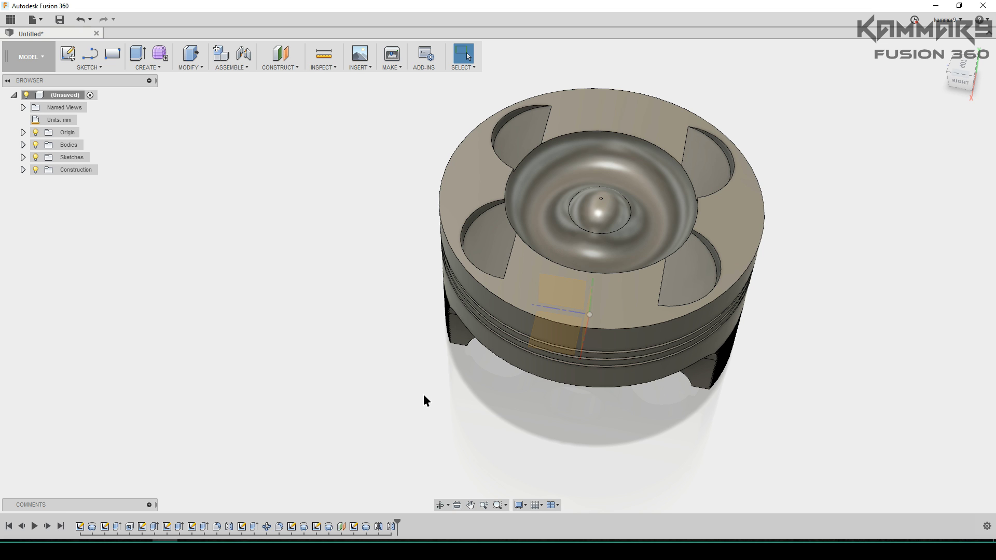
# Sketch the text "Kammar9" in Arial on the piston's crown face and shrink it to about 6.2 mm high
pyautogui.click(604, 119)
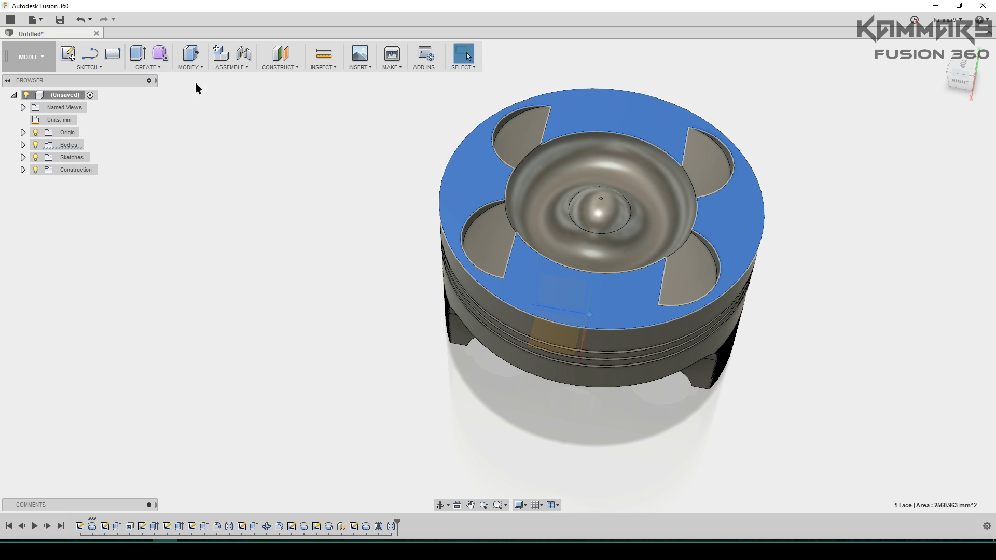
pyautogui.click(99, 68)
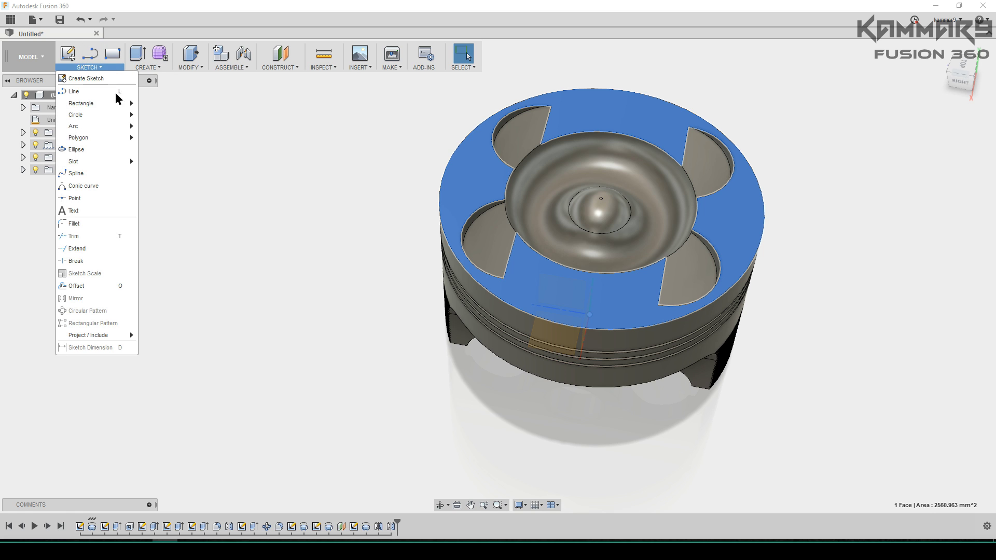
pyautogui.click(94, 211)
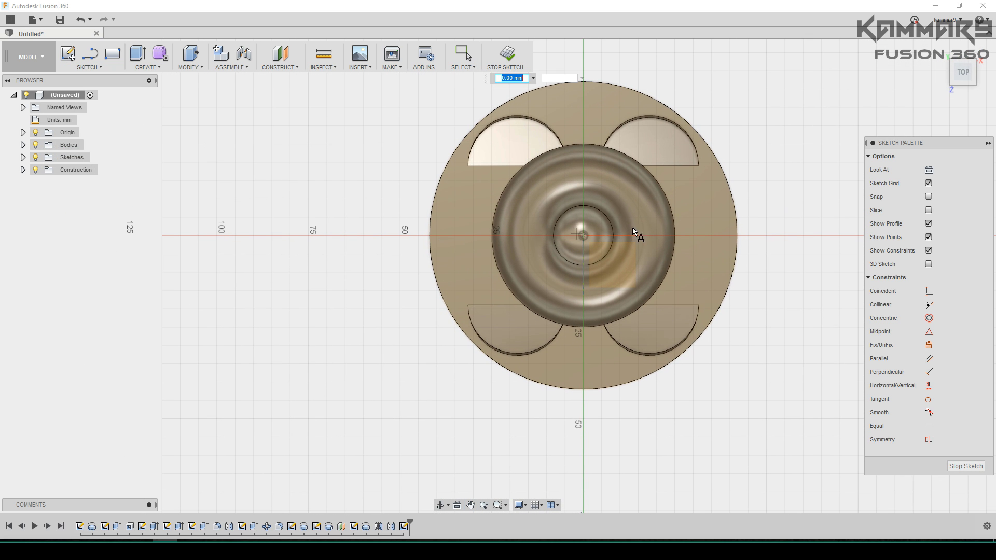
pyautogui.click(684, 214)
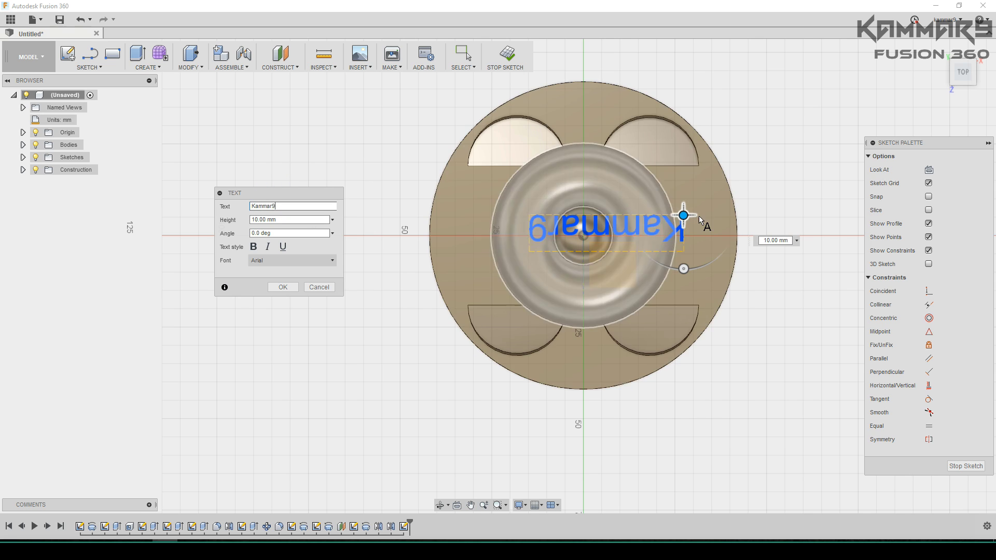
pyautogui.click(284, 287)
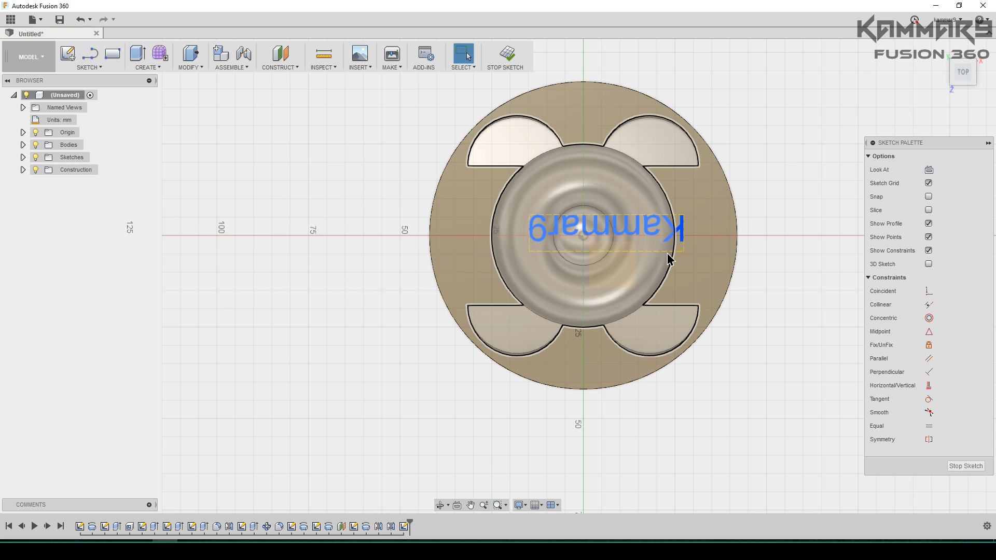
pyautogui.moveTo(668, 252)
pyautogui.mouseDown()
pyautogui.moveTo(707, 275)
pyautogui.moveTo(616, 237)
pyautogui.mouseUp()
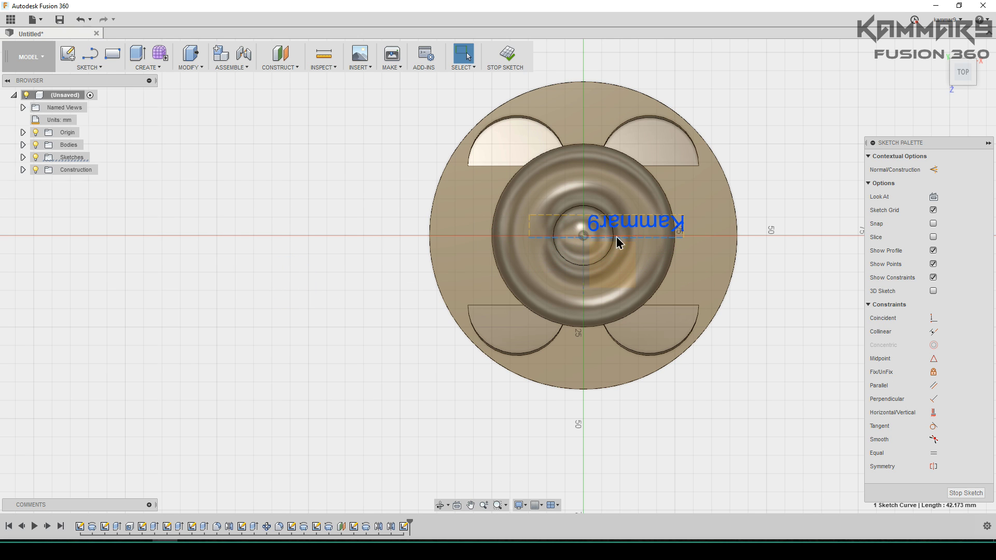
# Rotate the text to 90 degrees and move it onto the flat crown area between two valve pockets
pyautogui.doubleClick(615, 229)
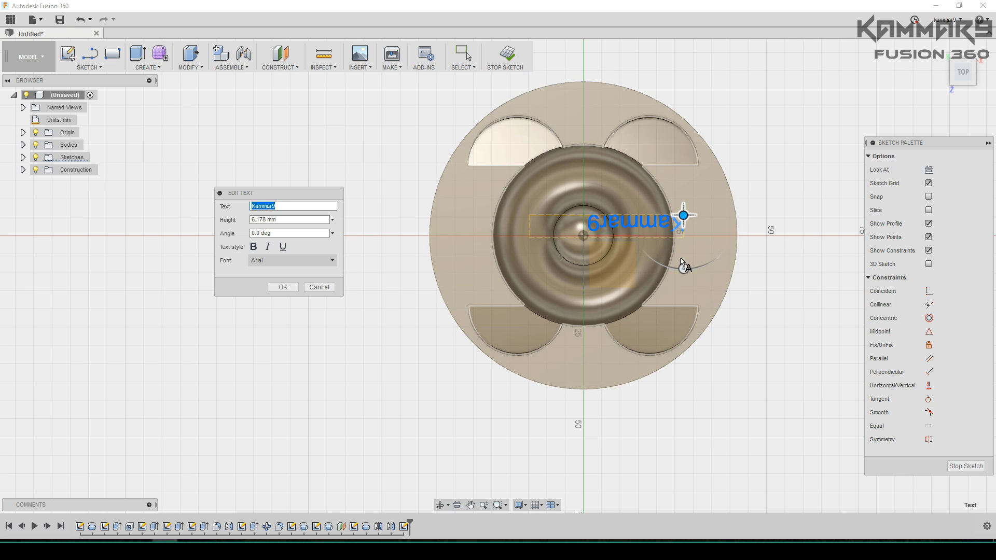
pyautogui.moveTo(683, 264)
pyautogui.mouseDown()
pyautogui.moveTo(631, 225)
pyautogui.moveTo(671, 160)
pyautogui.moveTo(737, 235)
pyautogui.moveTo(737, 216)
pyautogui.moveTo(691, 200)
pyautogui.moveTo(748, 194)
pyautogui.mouseUp()
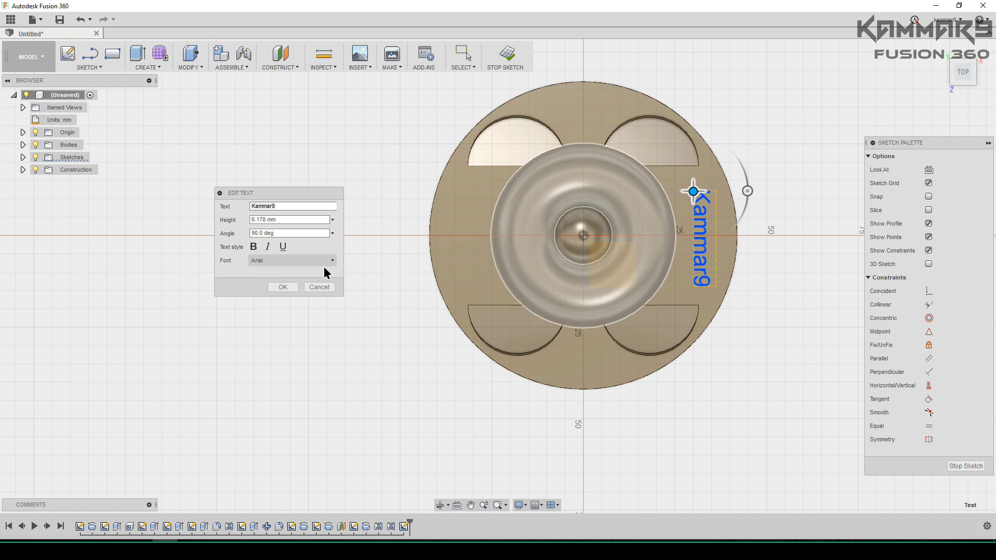
pyautogui.click(280, 286)
# Extrude the "Kammar9" text as a cut with a distance of -0.1 mm into the crown
pyautogui.click(137, 55)
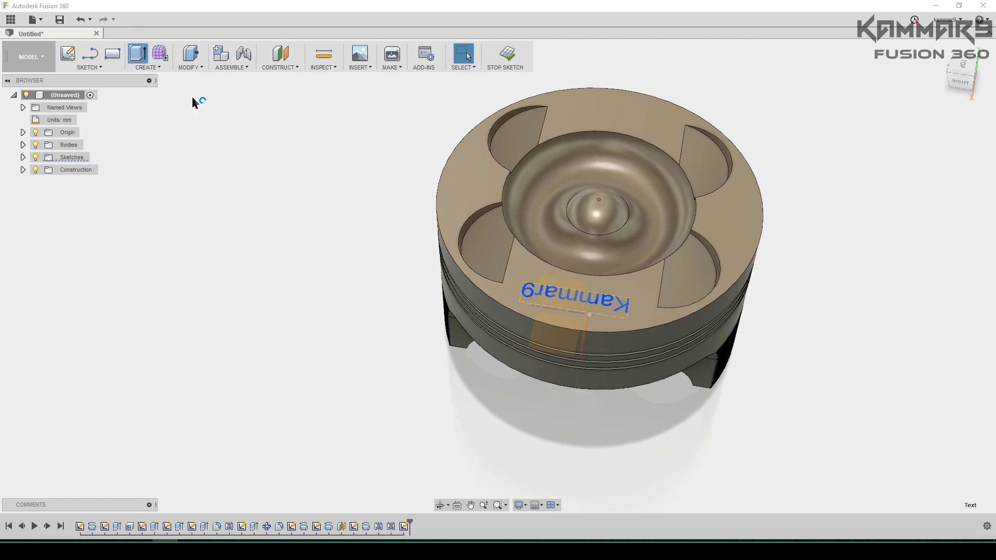
pyautogui.click(539, 290)
pyautogui.scroll(5, 526, 288)
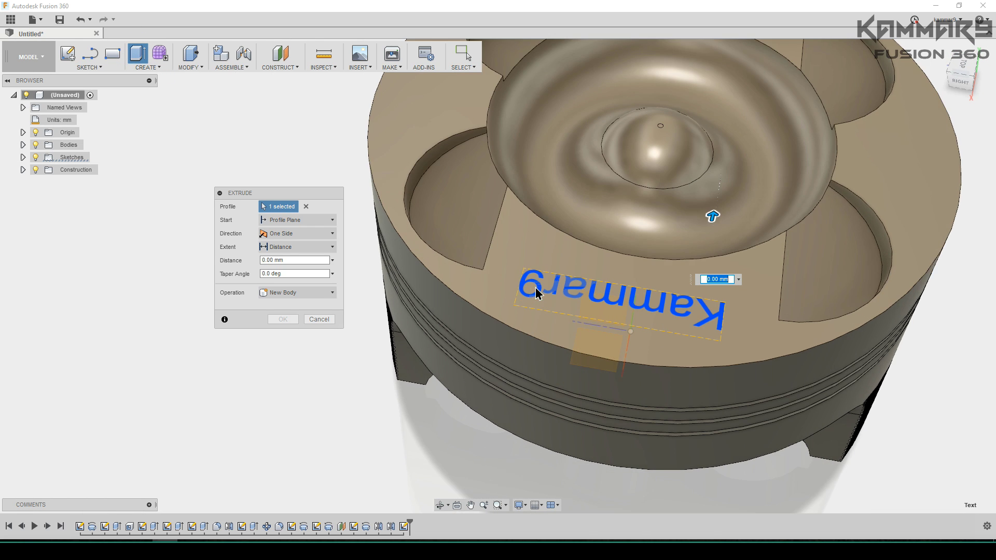
pyautogui.moveTo(794, 185); pyautogui.dragTo(788, 206)
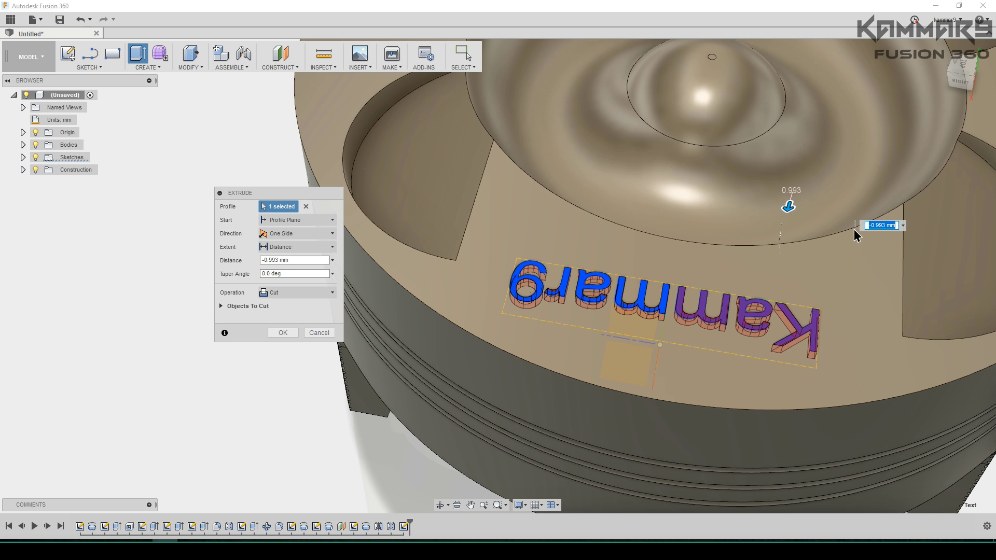
pyautogui.write('-0.')
pyautogui.write('5')
pyautogui.press('Return')
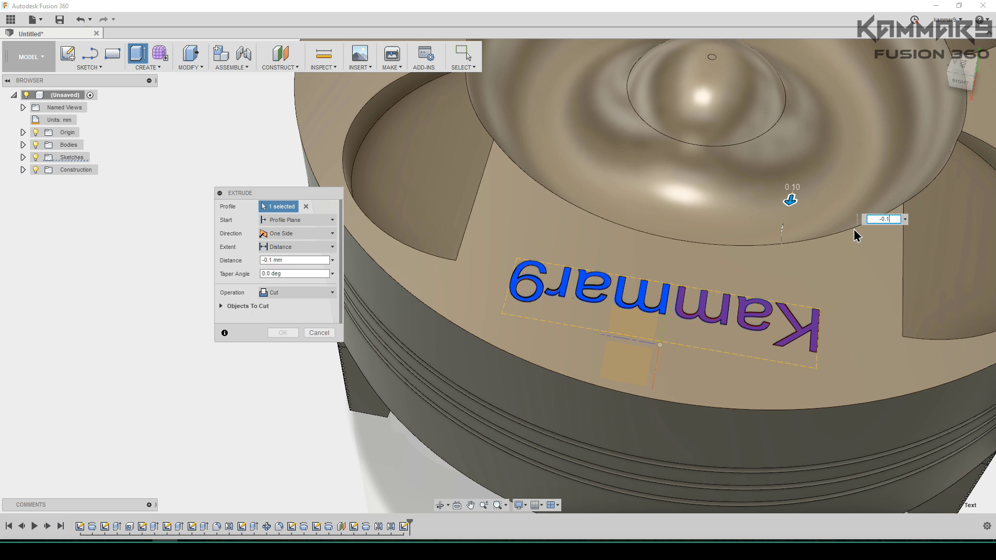
pyautogui.scroll(-1, 566, 315)
pyautogui.scroll(-3, 566, 314)
pyautogui.keyDown('shift'); pyautogui.moveTo(567, 315); pyautogui.dragTo(570, 373, button='middle'); pyautogui.keyUp('shift')
pyautogui.scroll(-5, 471, 396)
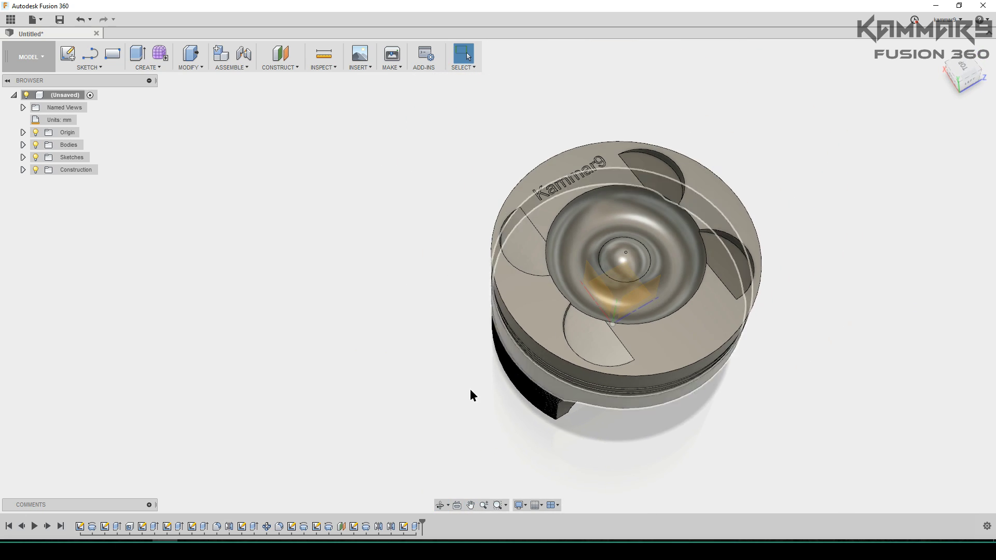
# Set up a constant-radius fillet of 0.2 mm on the crown's outer top edge
pyautogui.keyDown('shift'); pyautogui.moveTo(471, 395); pyautogui.dragTo(548, 379, button='middle'); pyautogui.keyUp('shift')
pyautogui.press('f')
pyautogui.moveTo(573, 413); pyautogui.dragTo(616, 362, button='middle')
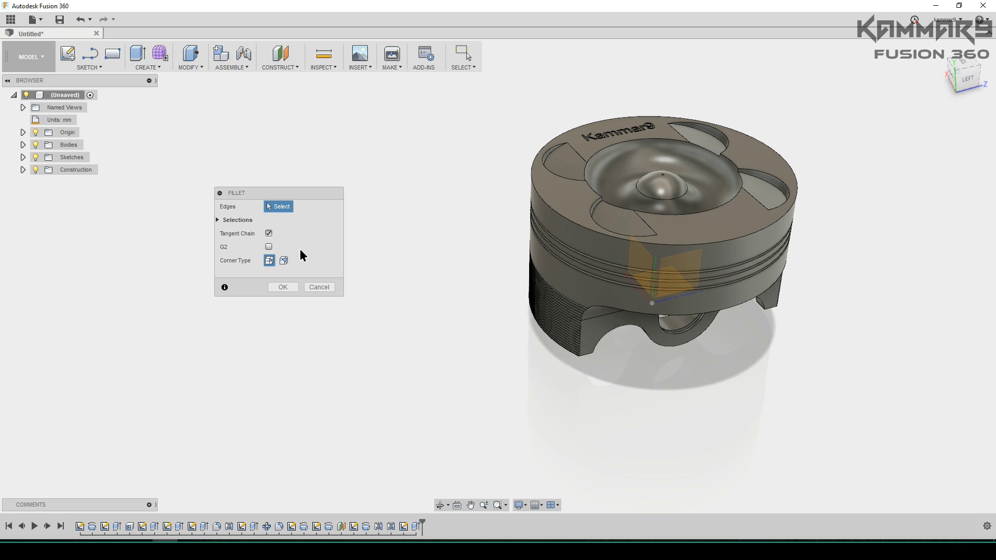
pyautogui.click(581, 229)
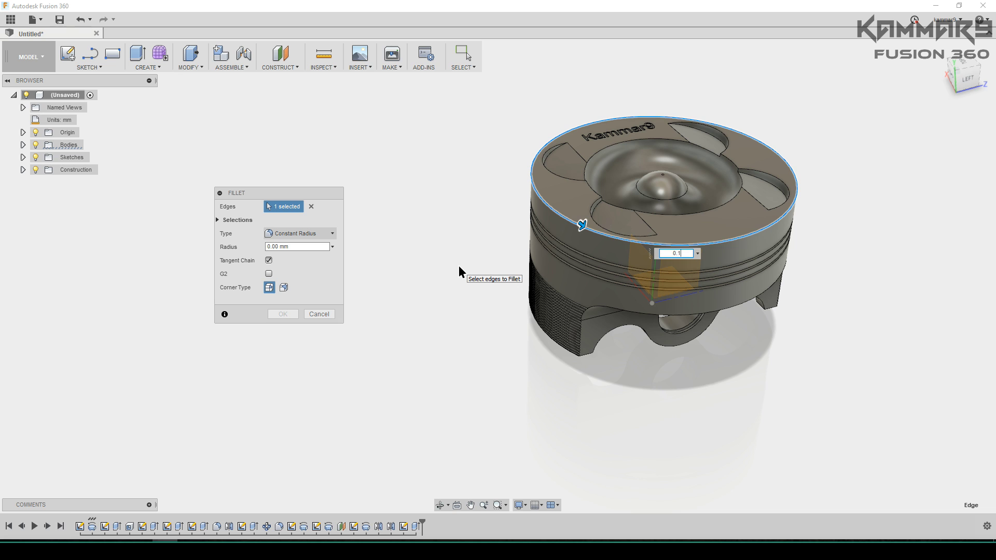
pyautogui.write('0.1')
pyautogui.scroll(3, 610, 306)
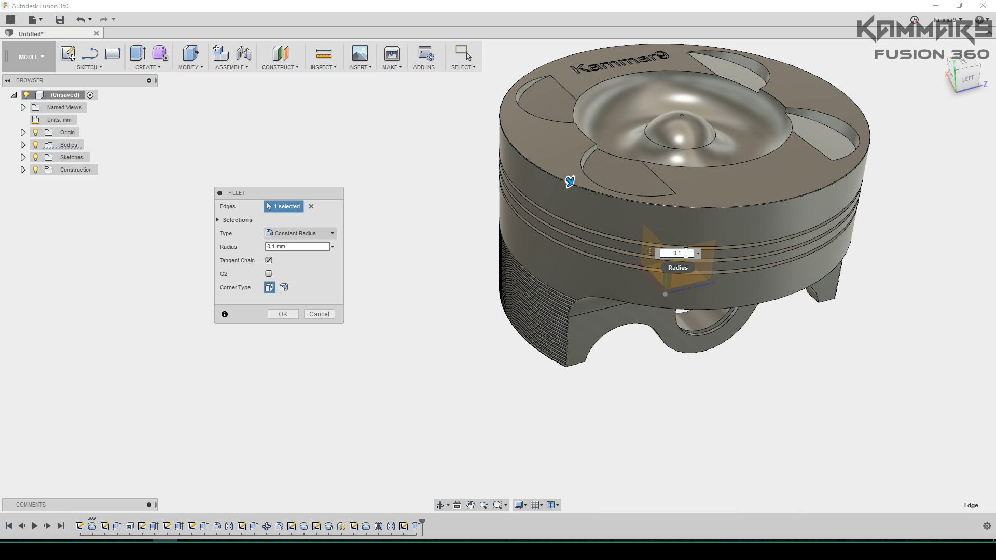
pyautogui.press('BackSpace')
pyautogui.write('2')
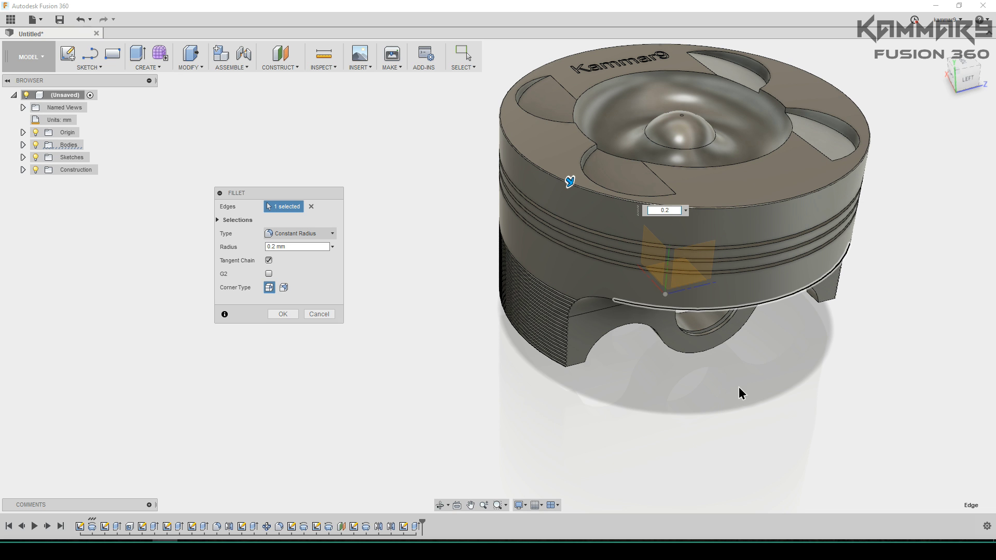
# Add the ring band's lower edge, the wavy lower skirt edges and the circular pin bore edges on both sides to the fillet
pyautogui.click(617, 302)
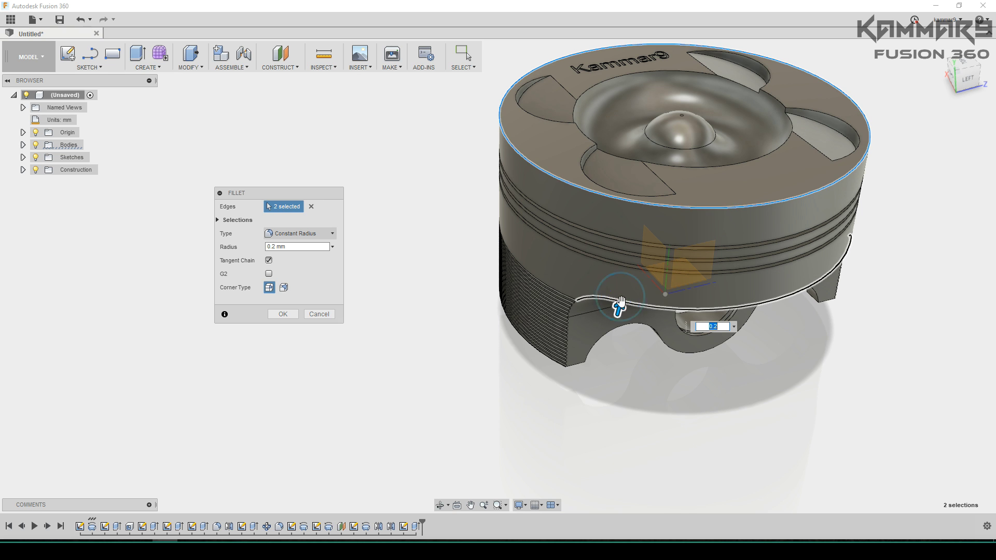
pyautogui.keyDown('shift'); pyautogui.moveTo(584, 345); pyautogui.dragTo(657, 331, button='middle'); pyautogui.keyUp('shift')
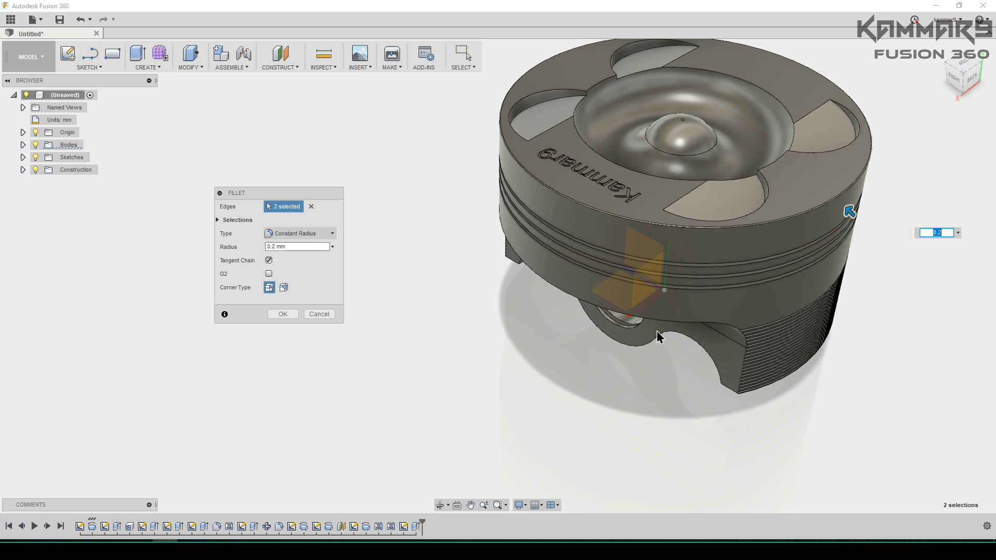
pyautogui.keyDown('shift'); pyautogui.moveTo(662, 375); pyautogui.dragTo(589, 323, button='middle'); pyautogui.keyUp('shift')
pyautogui.click(638, 341)
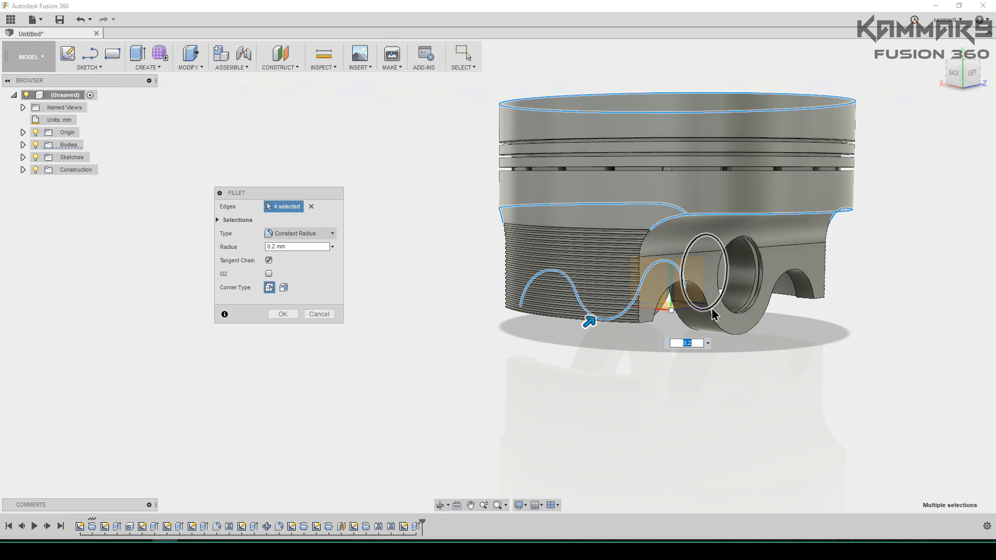
pyautogui.click(726, 330)
pyautogui.keyDown('shift'); pyautogui.moveTo(726, 330); pyautogui.dragTo(647, 275, button='middle'); pyautogui.keyUp('shift')
pyautogui.click(612, 321)
pyautogui.click(572, 386)
# Add the curved outer edges of all four valve pockets on the crown to the fillet selection
pyautogui.scroll(5, 609, 308)
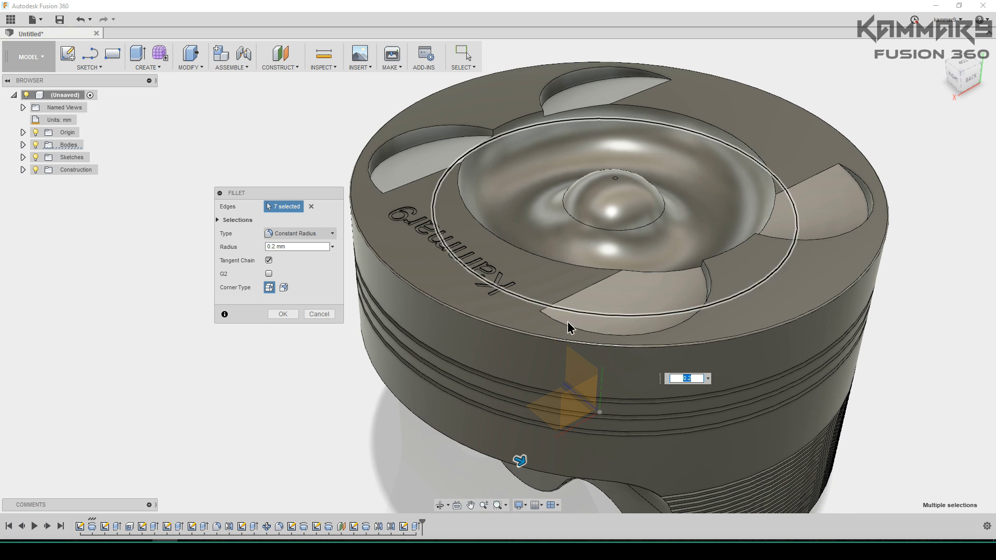
pyautogui.click(567, 326)
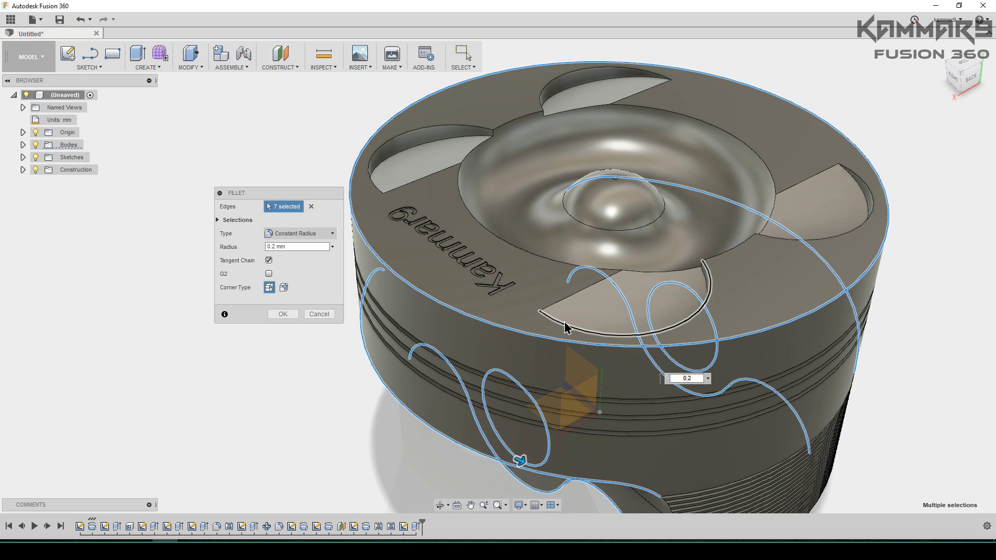
pyautogui.click(805, 240)
pyautogui.click(589, 75)
pyautogui.click(467, 124)
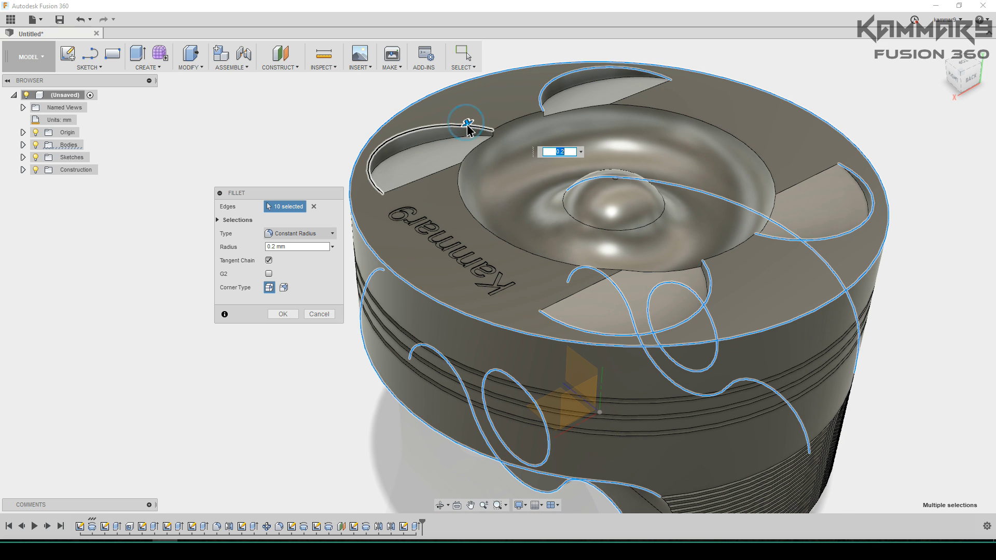
# Add the valve pockets' straight edges and the bowl rim segments between pockets, and apply the 0.2 mm fillet
pyautogui.click(430, 182)
pyautogui.click(517, 119)
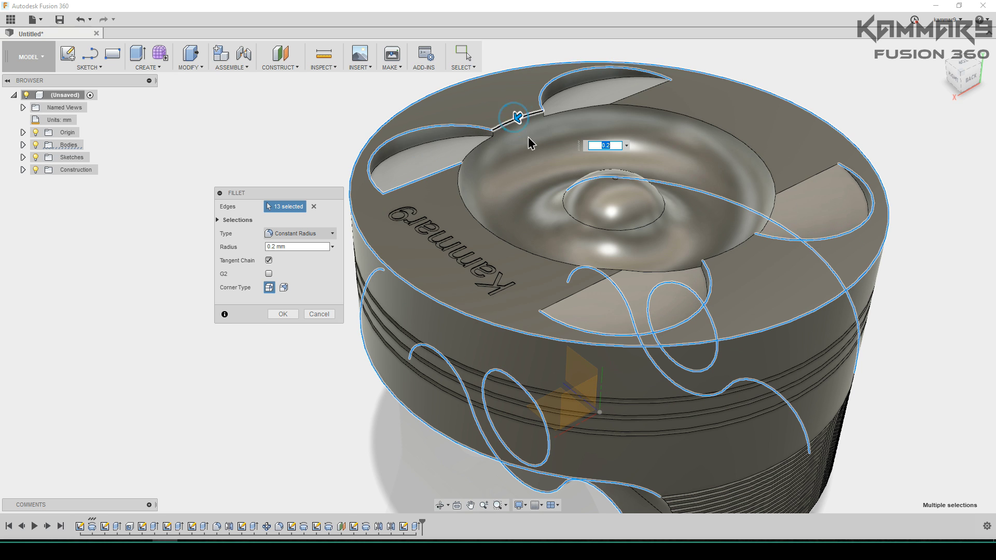
pyautogui.click(632, 102)
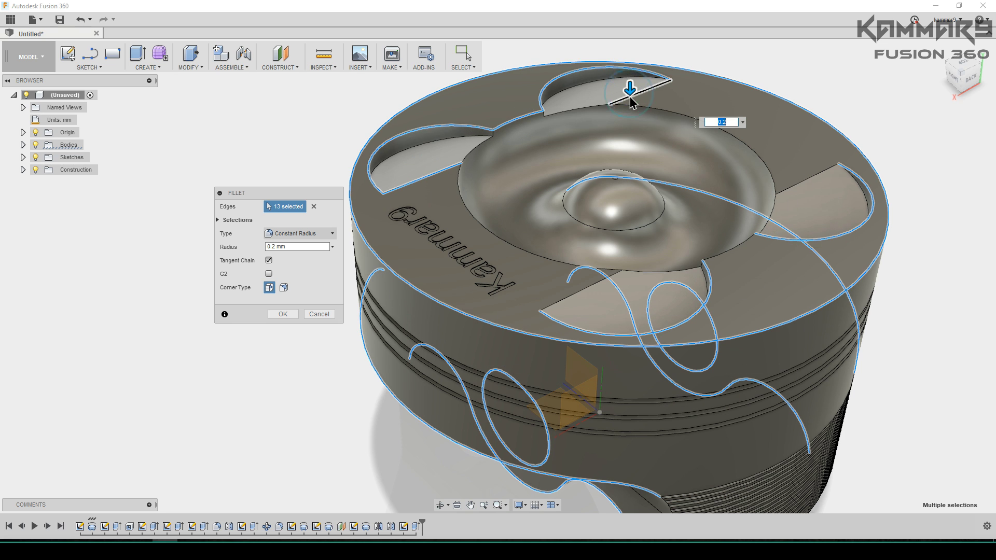
pyautogui.click(604, 286)
pyautogui.click(794, 187)
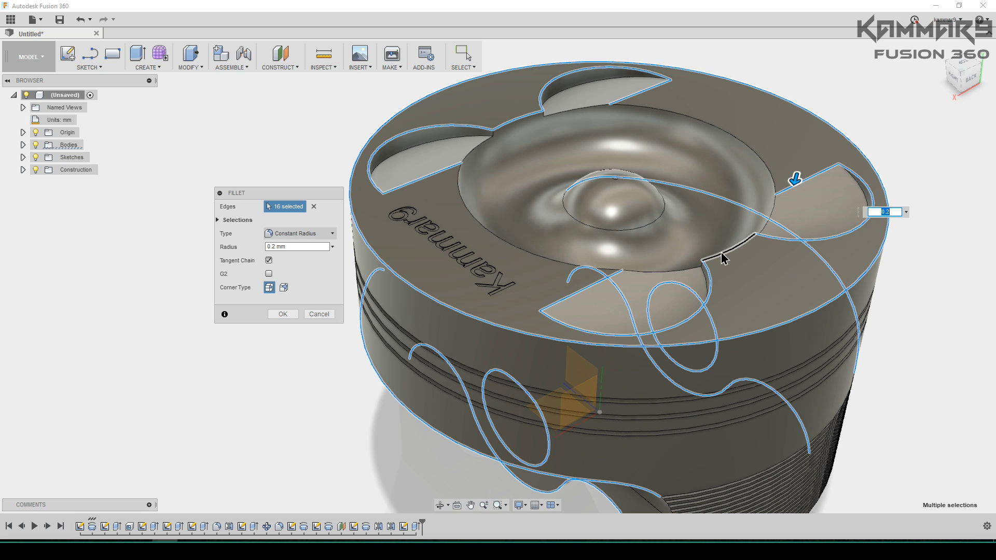
pyautogui.keyDown('shift'); pyautogui.moveTo(642, 307); pyautogui.dragTo(600, 332, button='middle'); pyautogui.keyUp('shift')
pyautogui.click(283, 314)
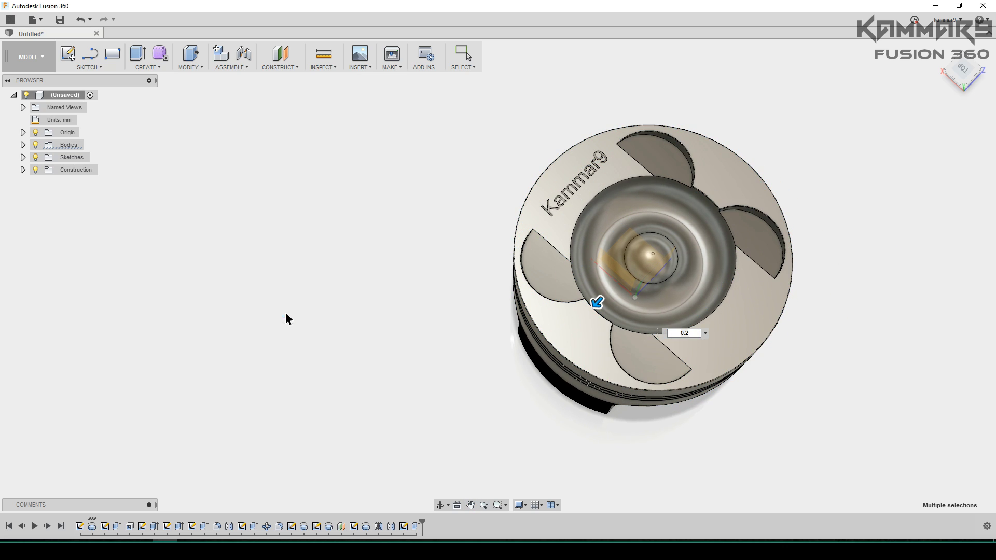